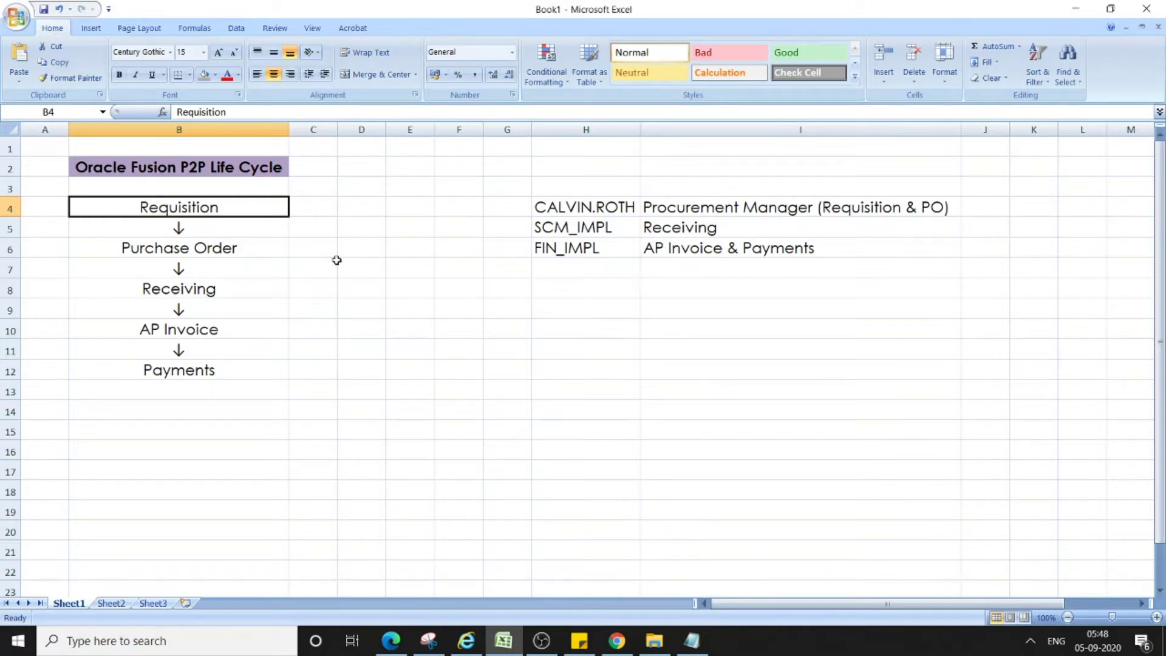
- Examine the P2P life cycle stages from Purchase Order to Payments and the user roles for Receiving and AP Invoice & Payments
left_click(235, 247)
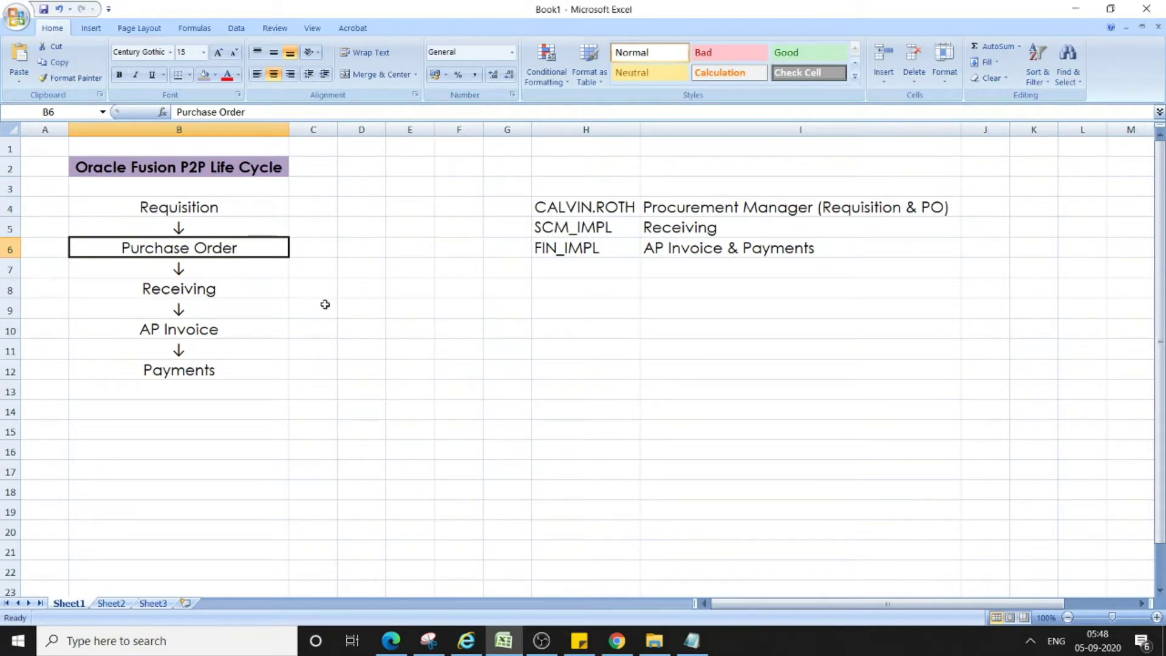
left_click(218, 289)
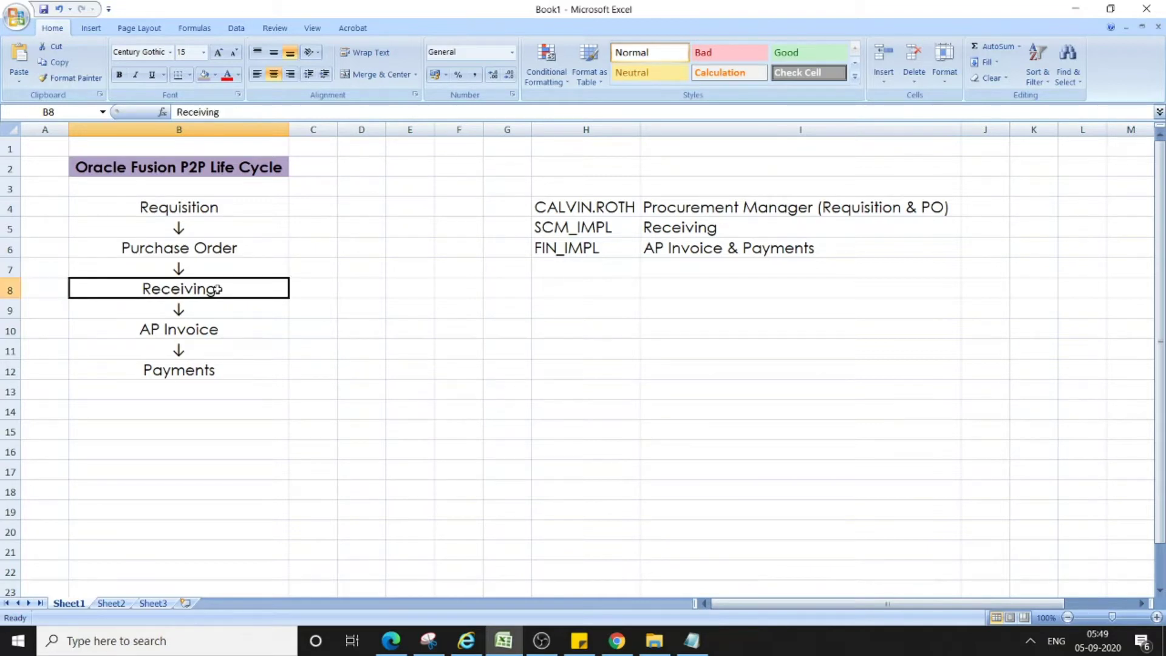
left_click(208, 333)
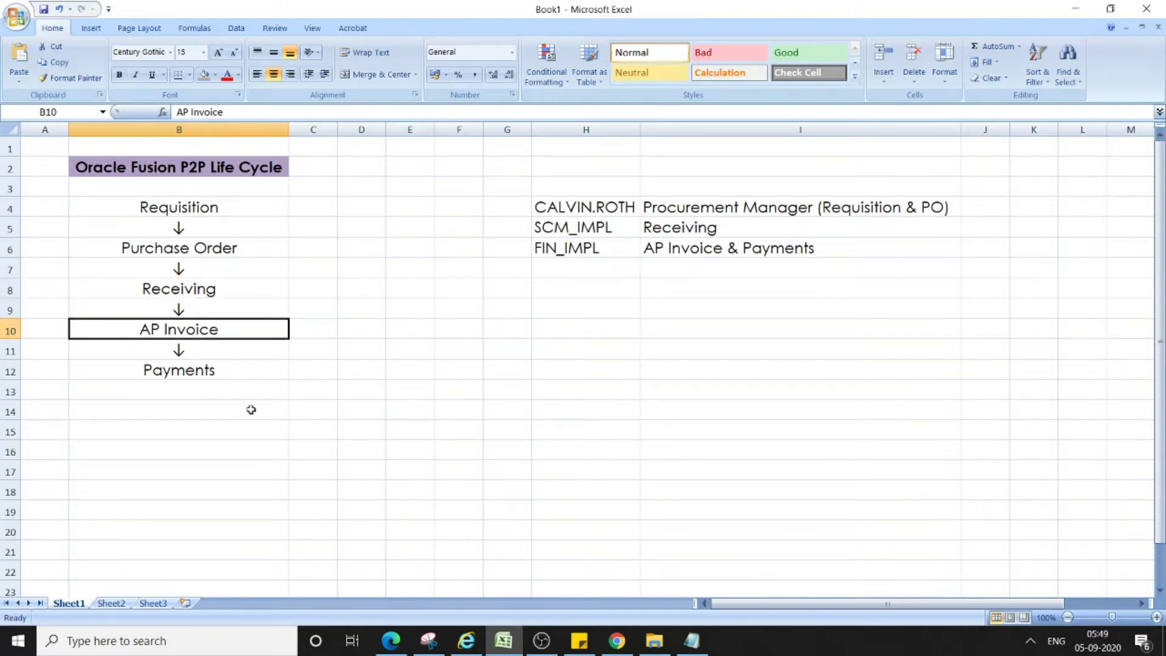
left_click(228, 374)
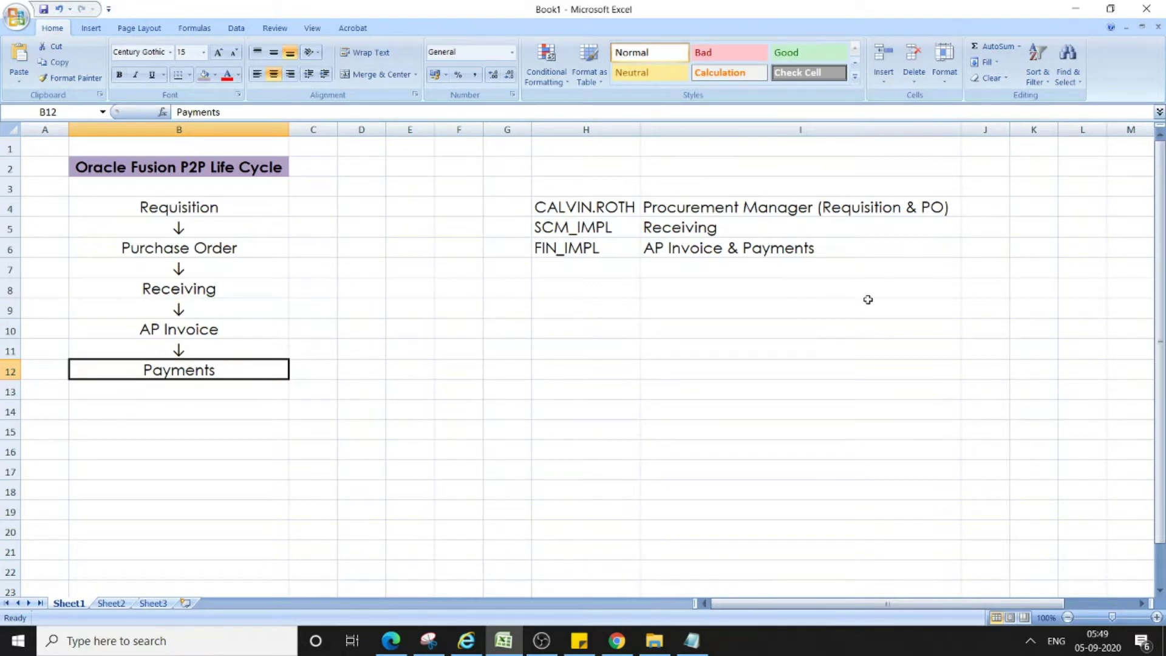
left_click(596, 231)
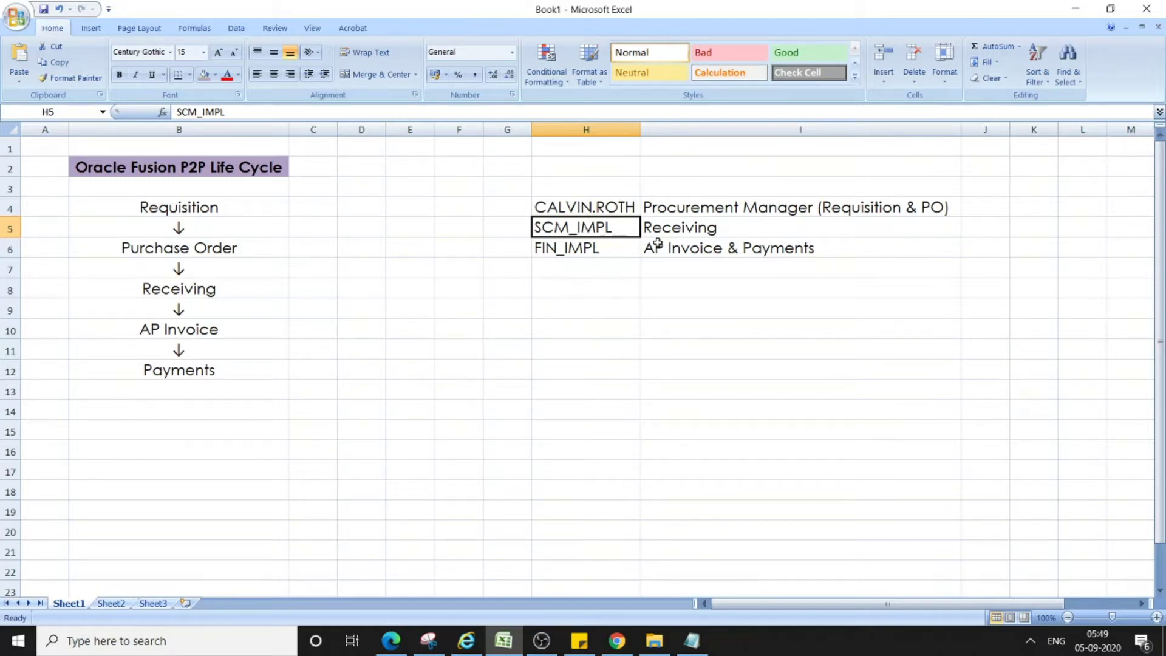
left_click(685, 227)
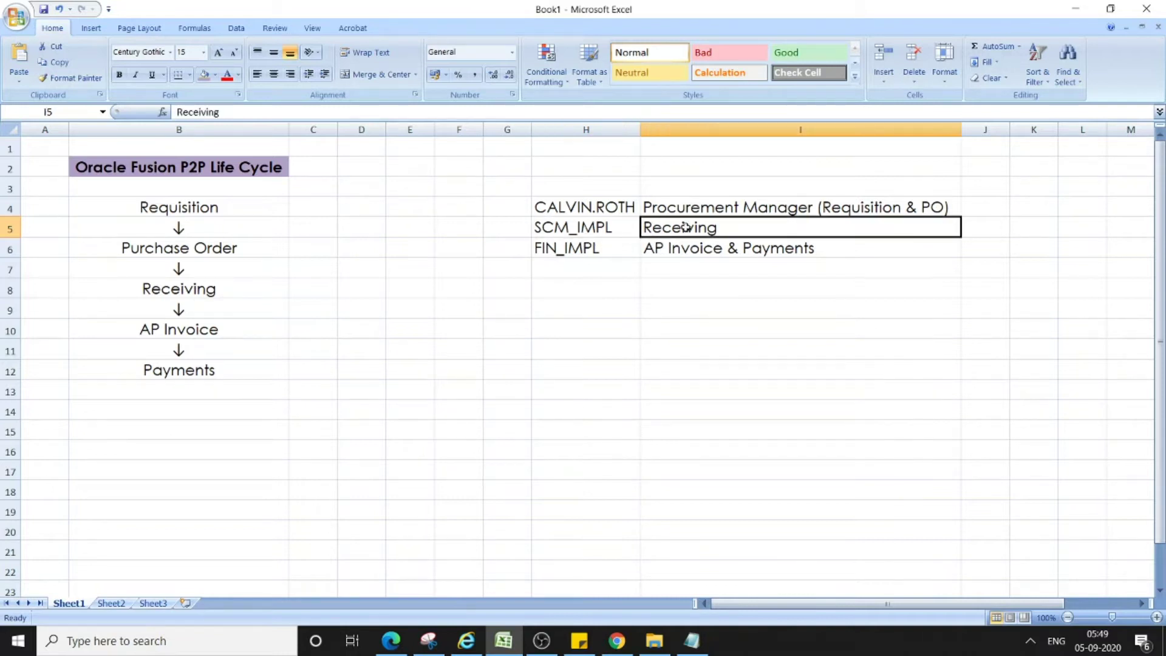
left_click(585, 256)
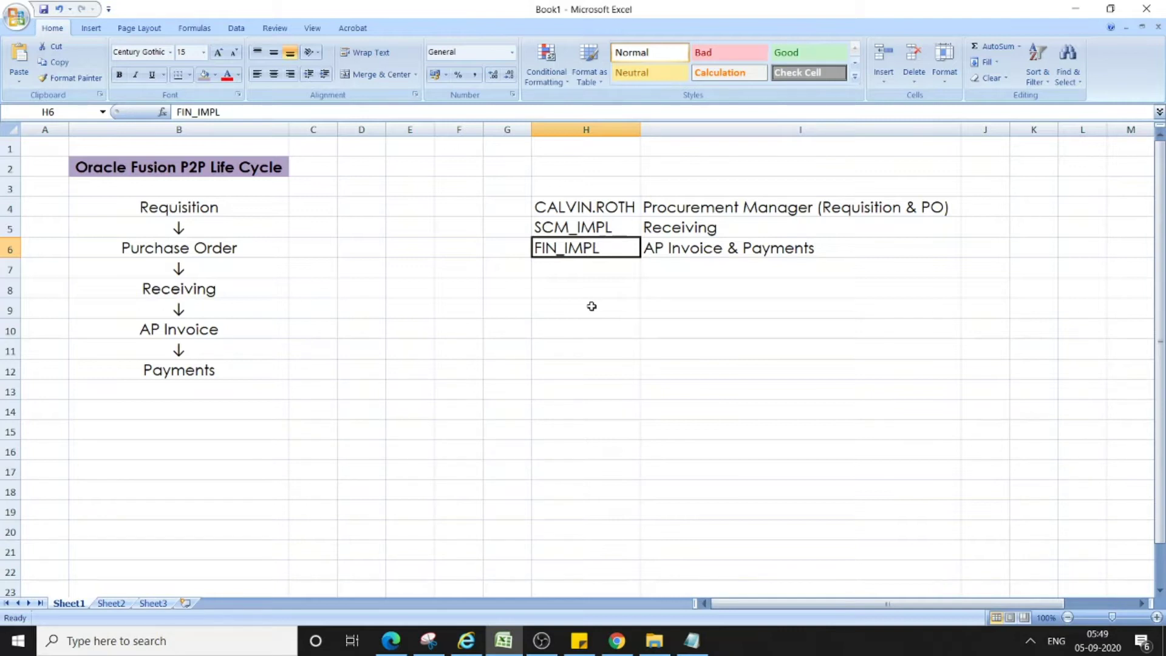
left_click(675, 248)
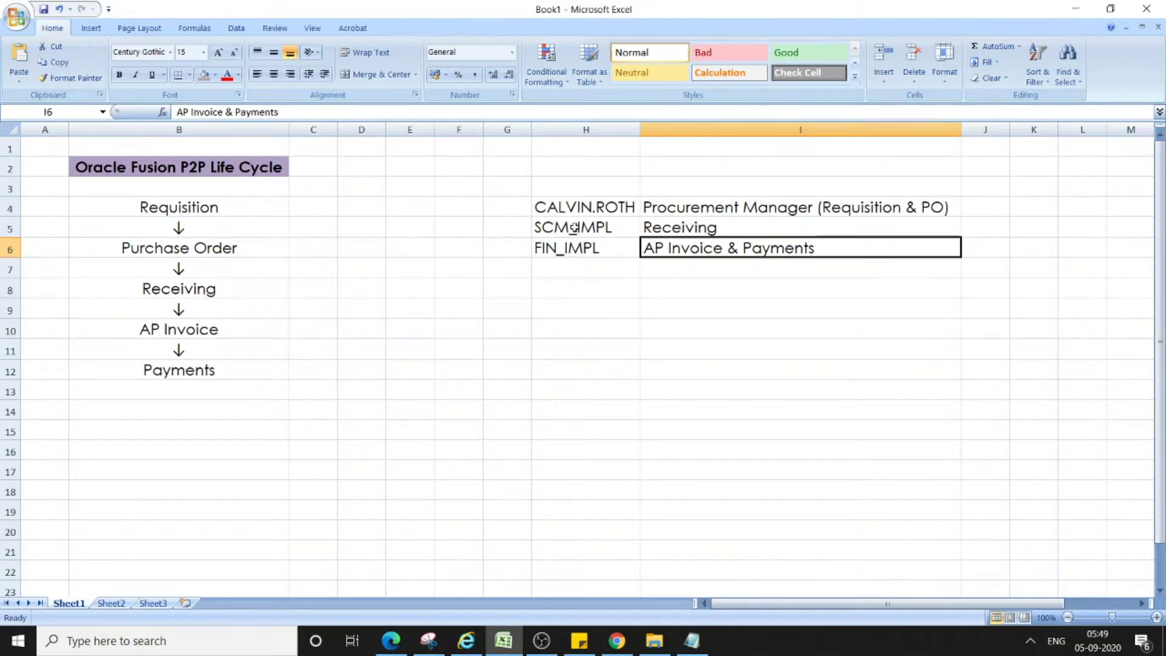
- Switch to Chrome, open Purchase Requisitions from the Procurement apps, and look over the requisitions shopping page
left_click(618, 641)
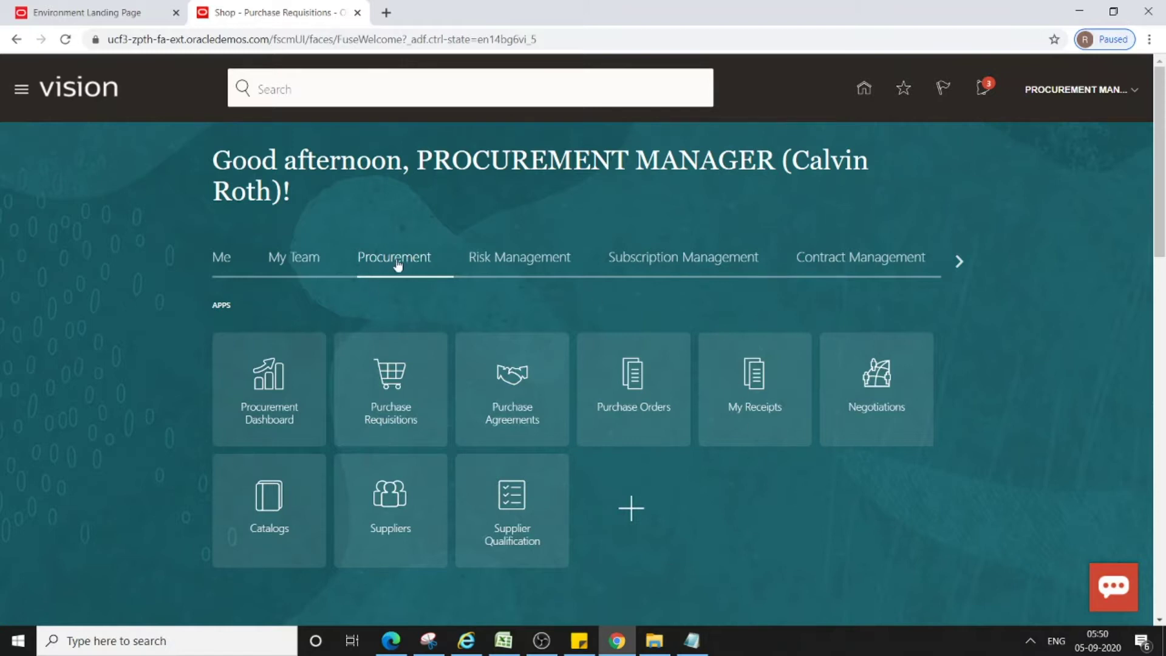
left_click(385, 418)
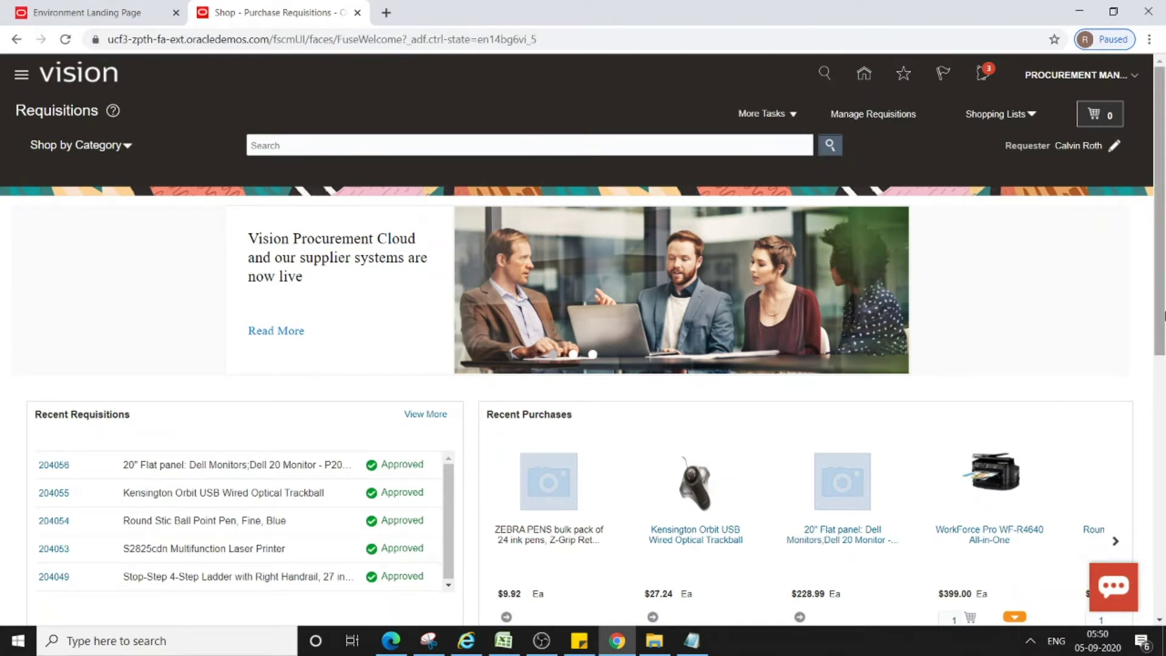
left_click_drag(1163, 287, 1133, 237)
right_click(1163, 313)
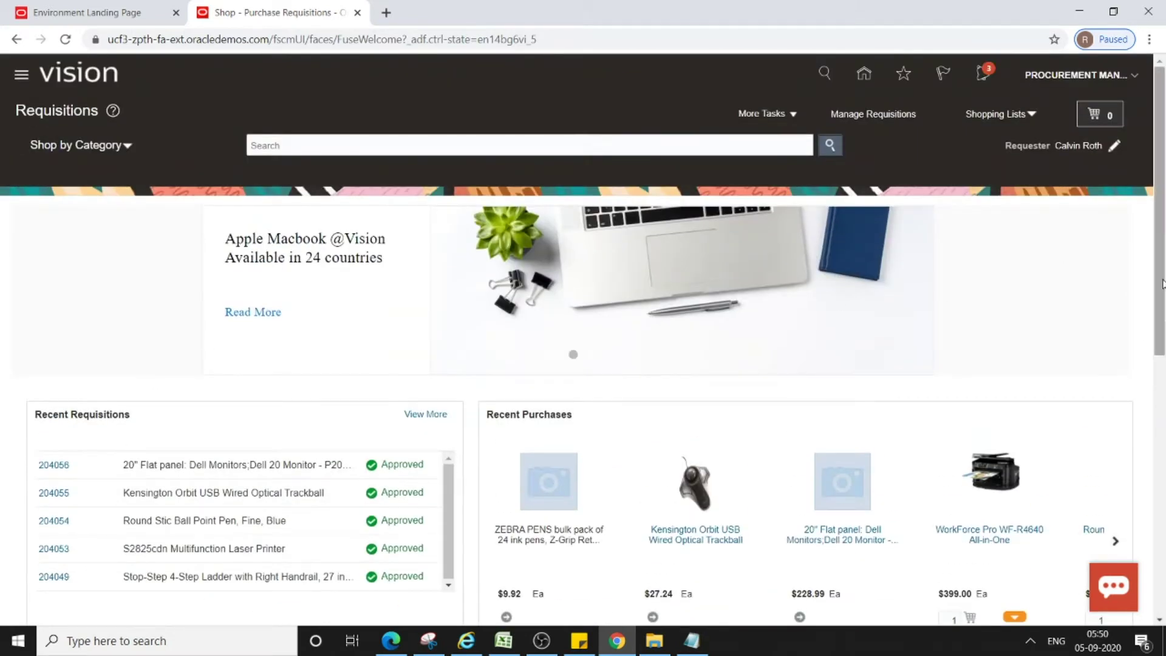
left_click_drag(1157, 249, 1161, 317)
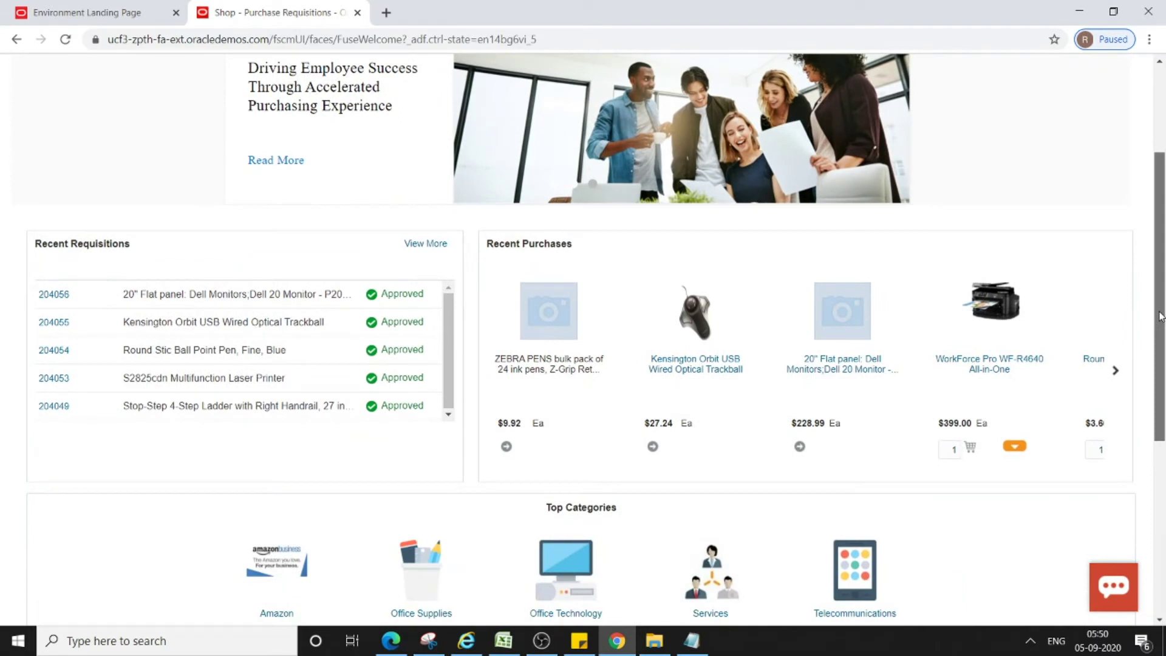
left_click_drag(1161, 317, 1162, 210)
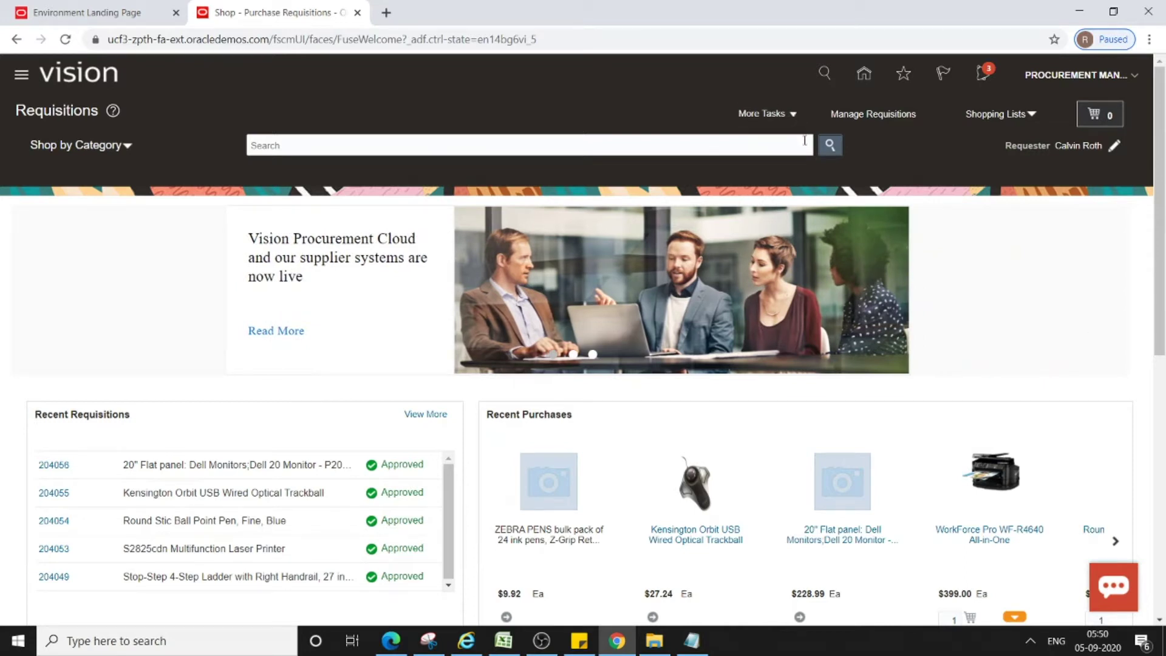
- Open the requisition preferences for editing and set the destination type to Inventory
left_click(794, 116)
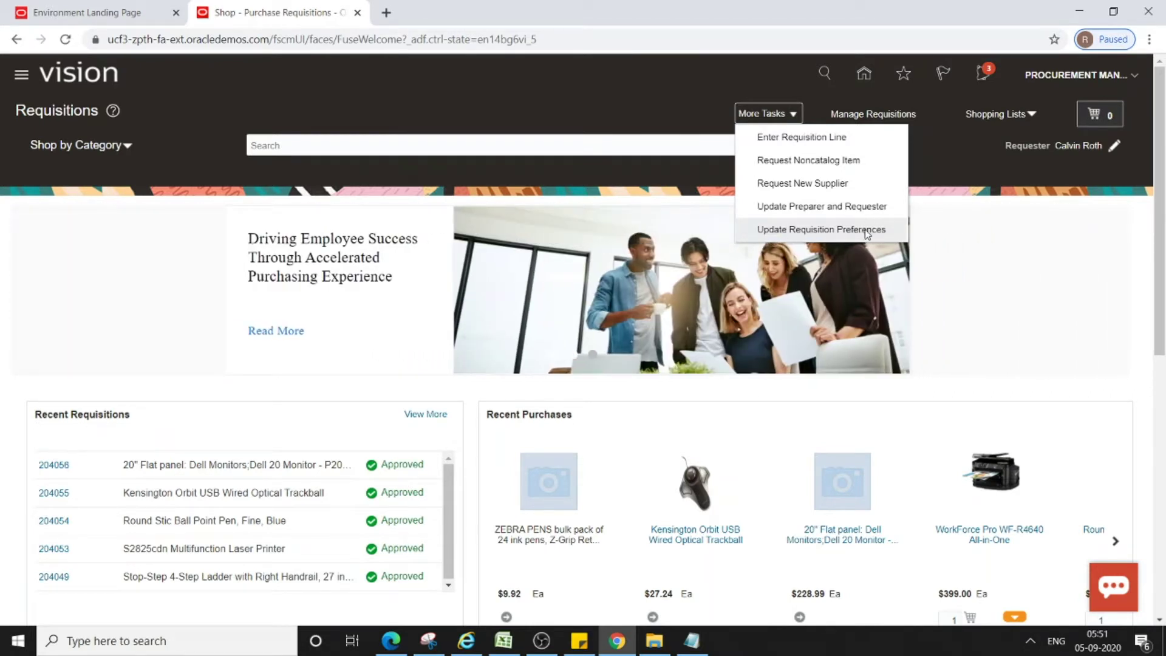
left_click(814, 231)
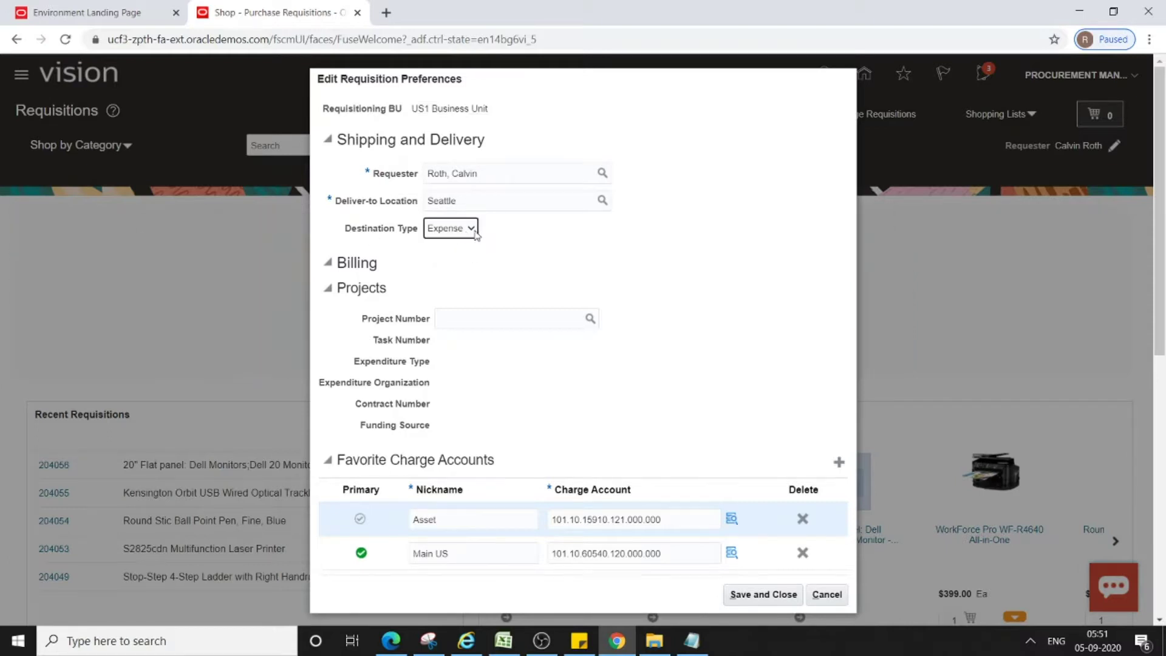
left_click(474, 233)
left_click(455, 275)
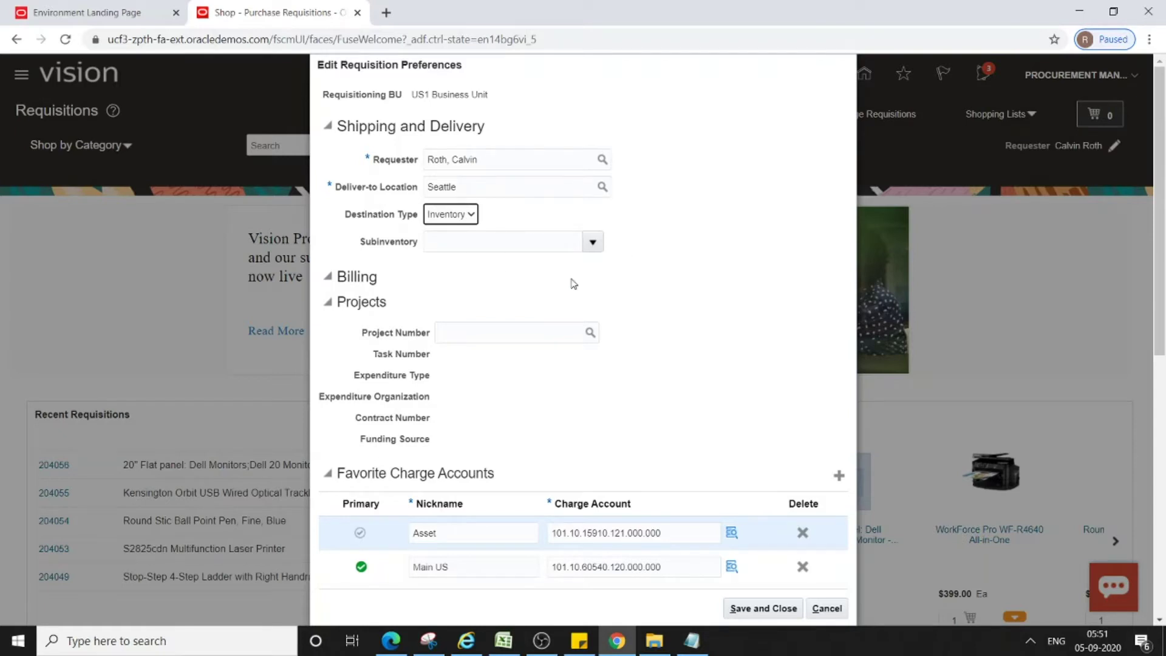
- Review the project and favorite charge account settings in the requisition preferences, and cancel the edit without saving
scroll(571, 283, "down", 2)
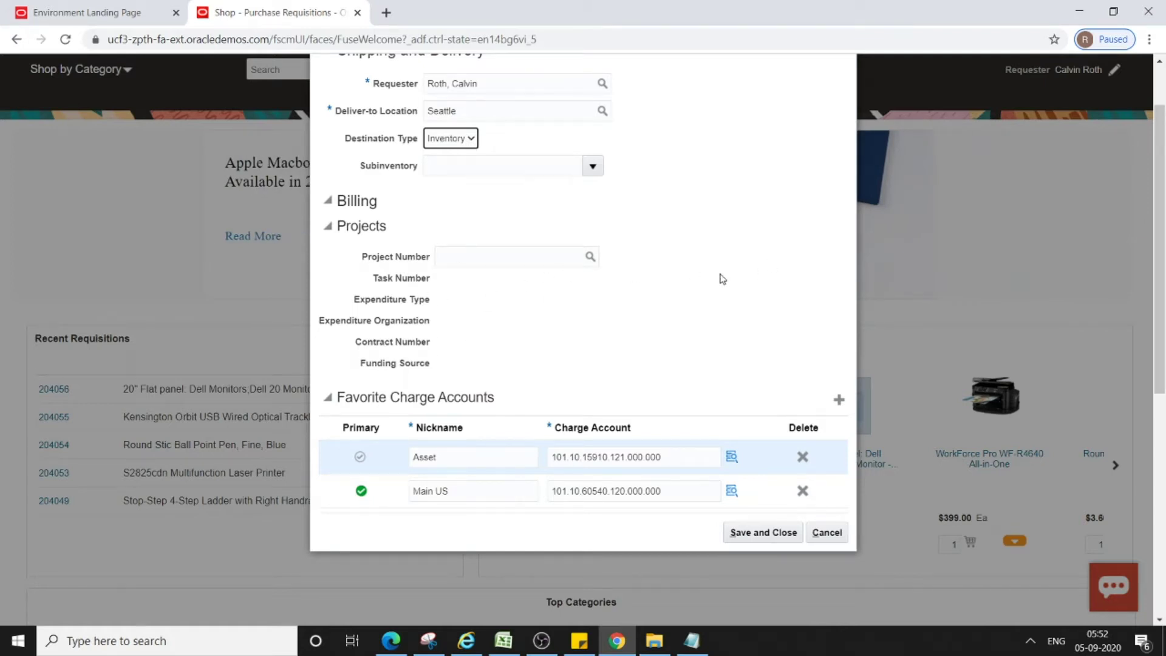
scroll(718, 278, "down", 2)
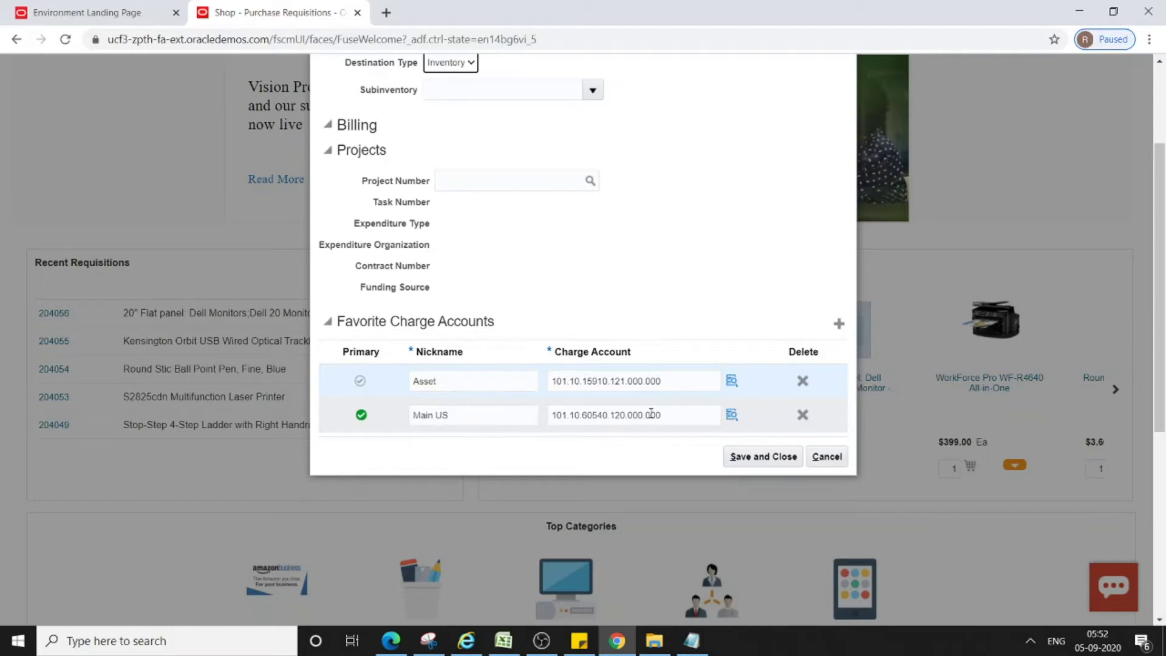
scroll(652, 325, "up", 3)
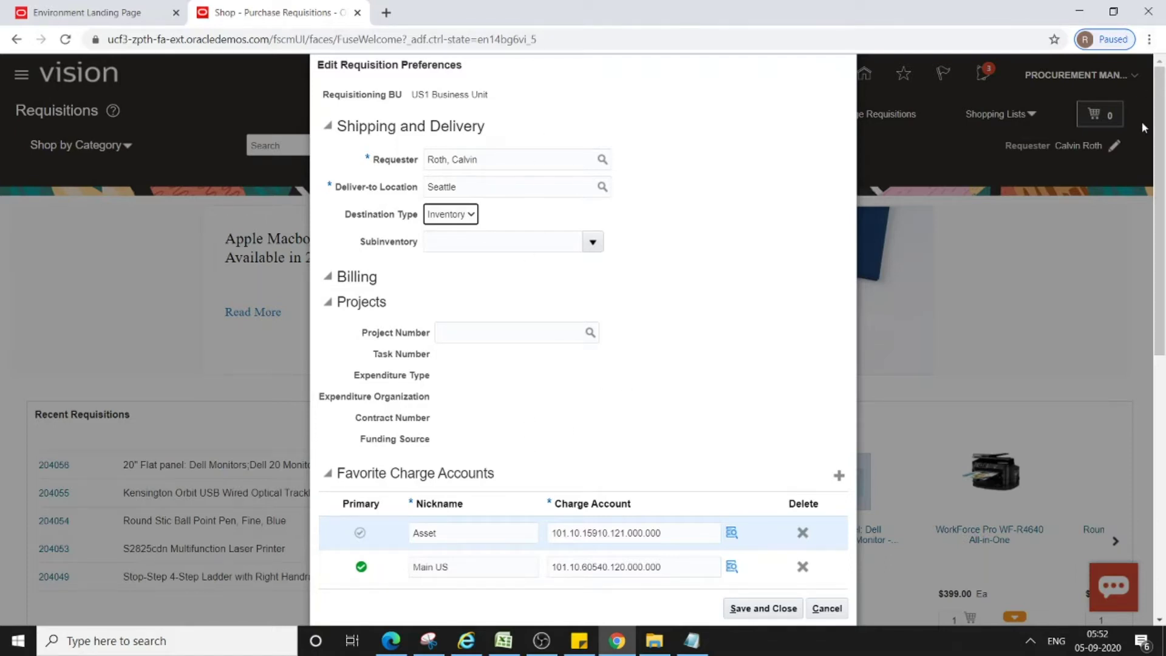
scroll(855, 275, "down", 1)
scroll(854, 275, "down", 2)
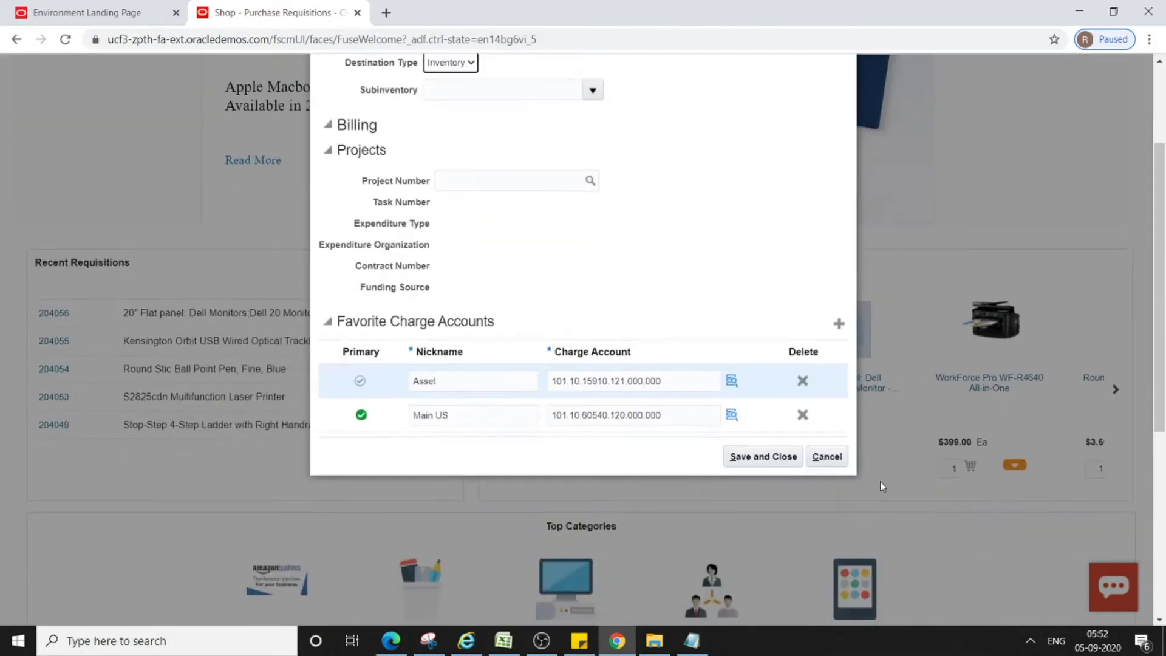
left_click(827, 457)
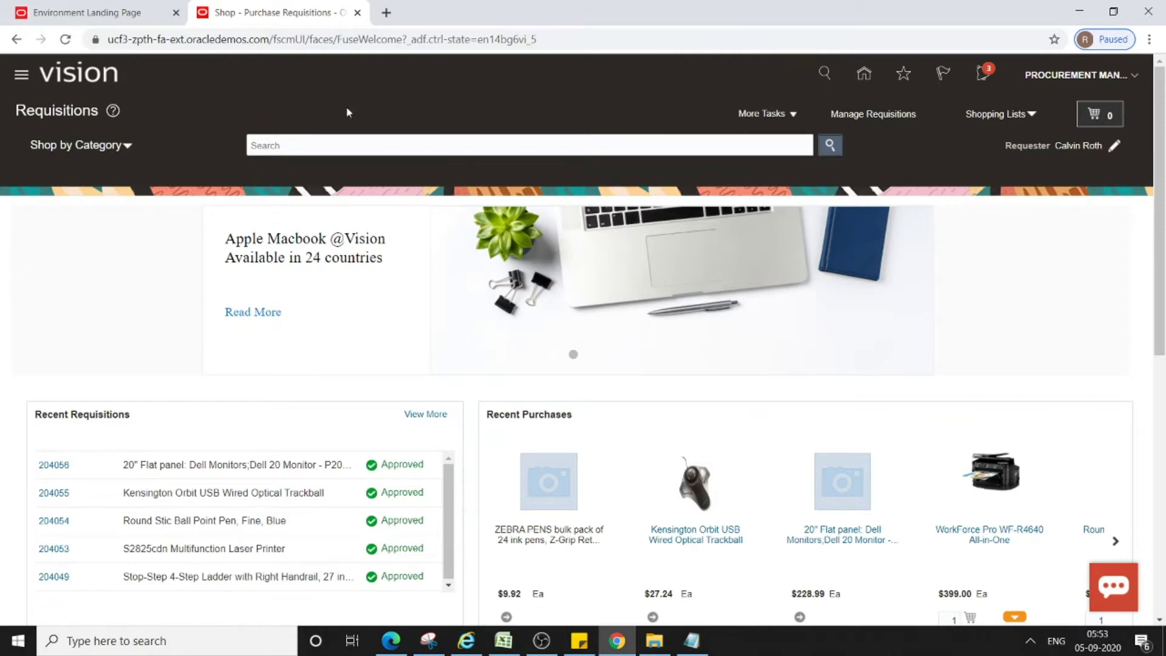
- Start entering a new requisition line and review the form's delivery, billing, and notes sections
left_click(799, 114)
left_click(797, 111)
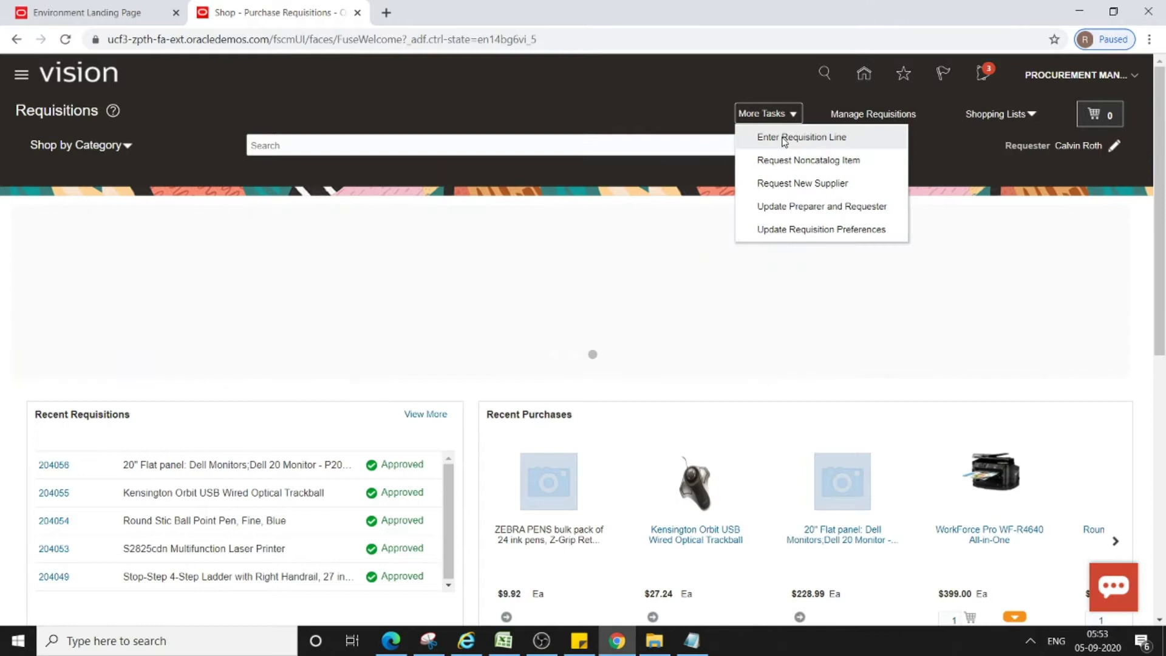
left_click(781, 142)
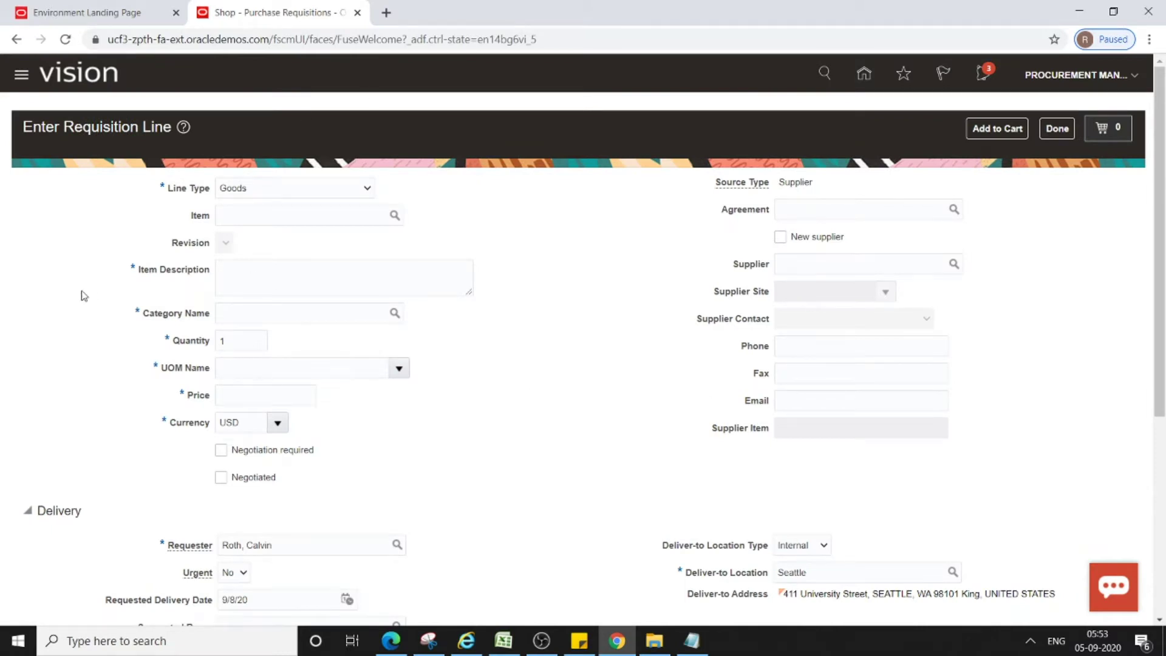
scroll(316, 367, "down", 3)
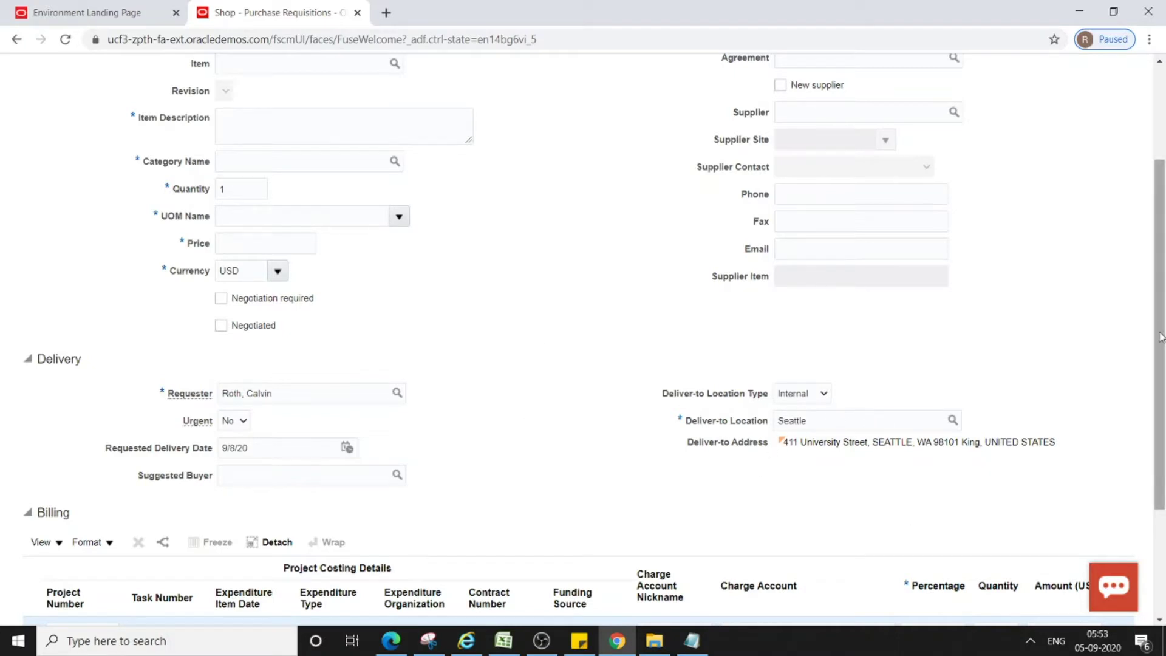
left_click_drag(1161, 337, 1163, 462)
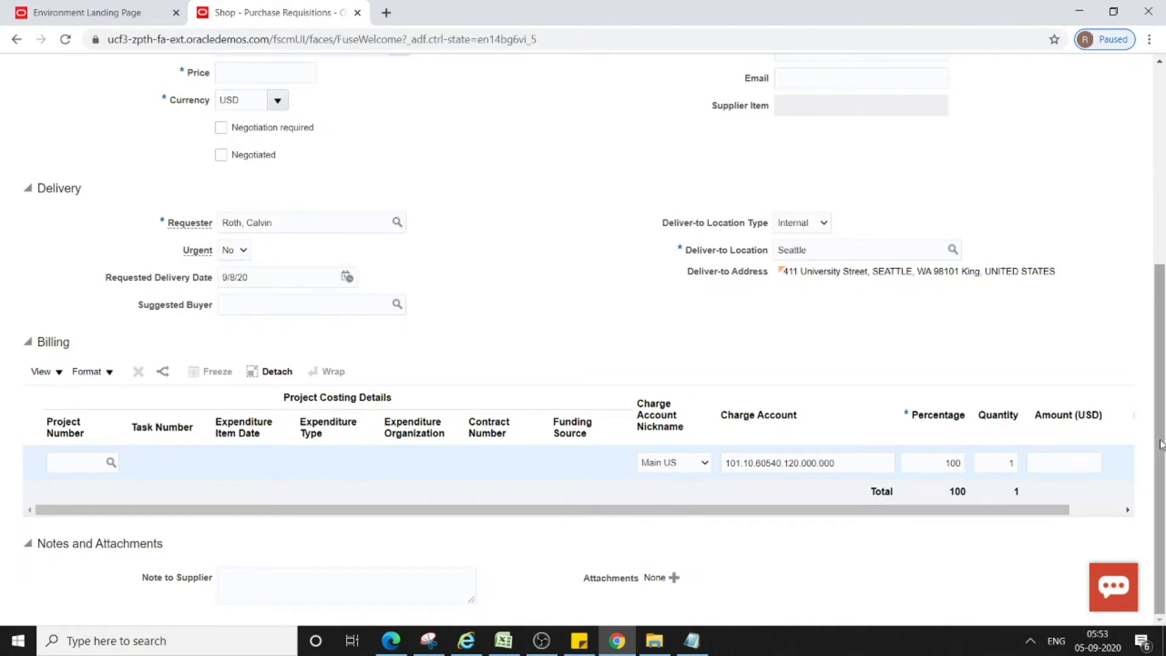
scroll(1162, 410, "up", 1)
scroll(1162, 411, "up", 5)
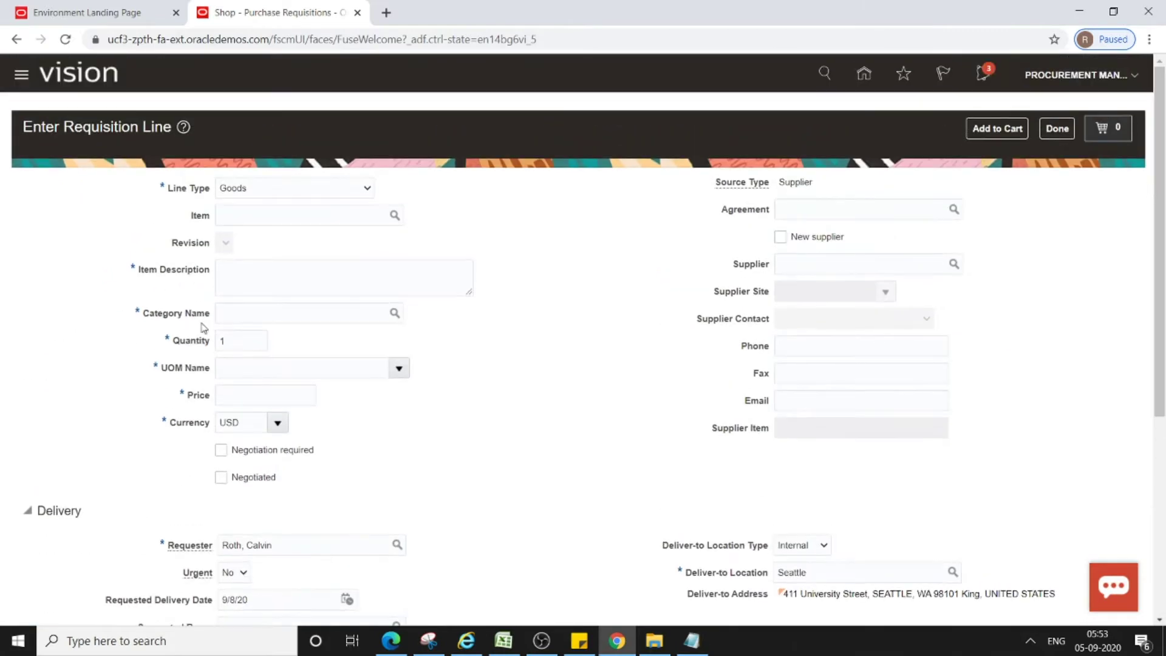
- Choose item AS00106 for the Goods requisition line
left_click(255, 216)
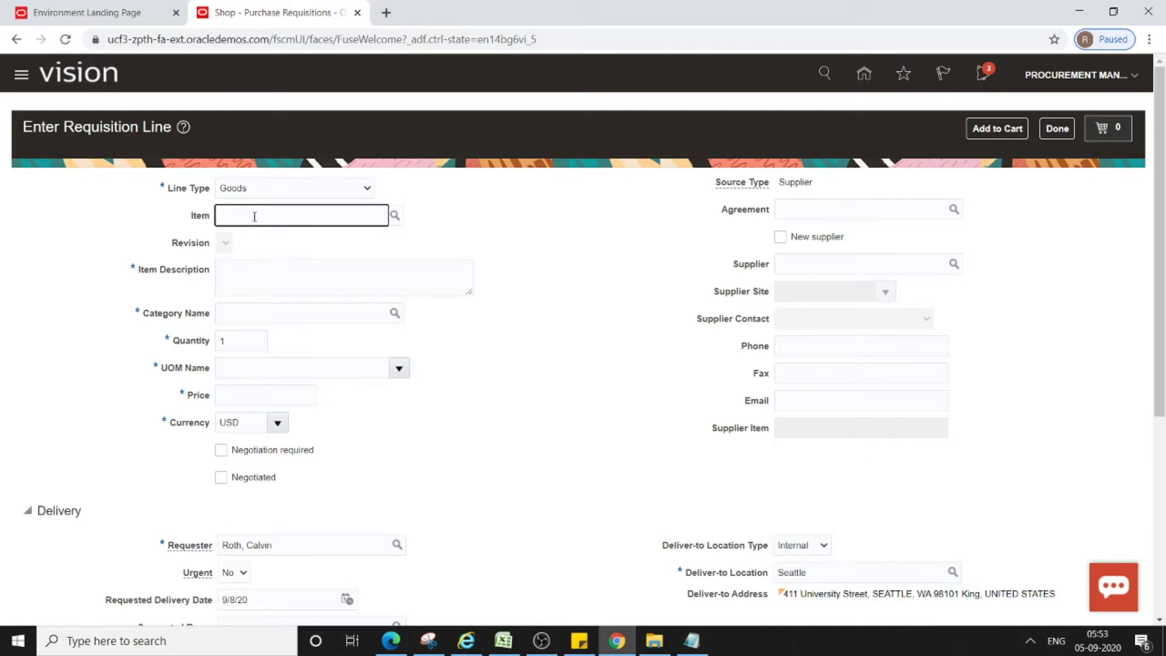
type("AS001")
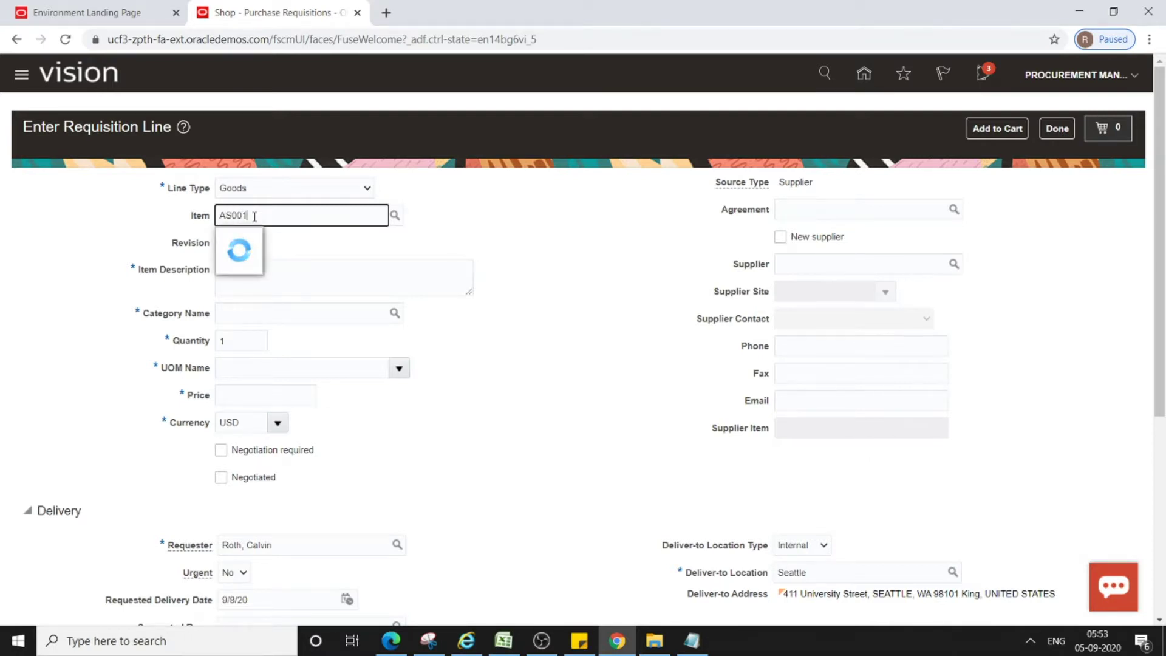
type("06")
left_click(251, 239)
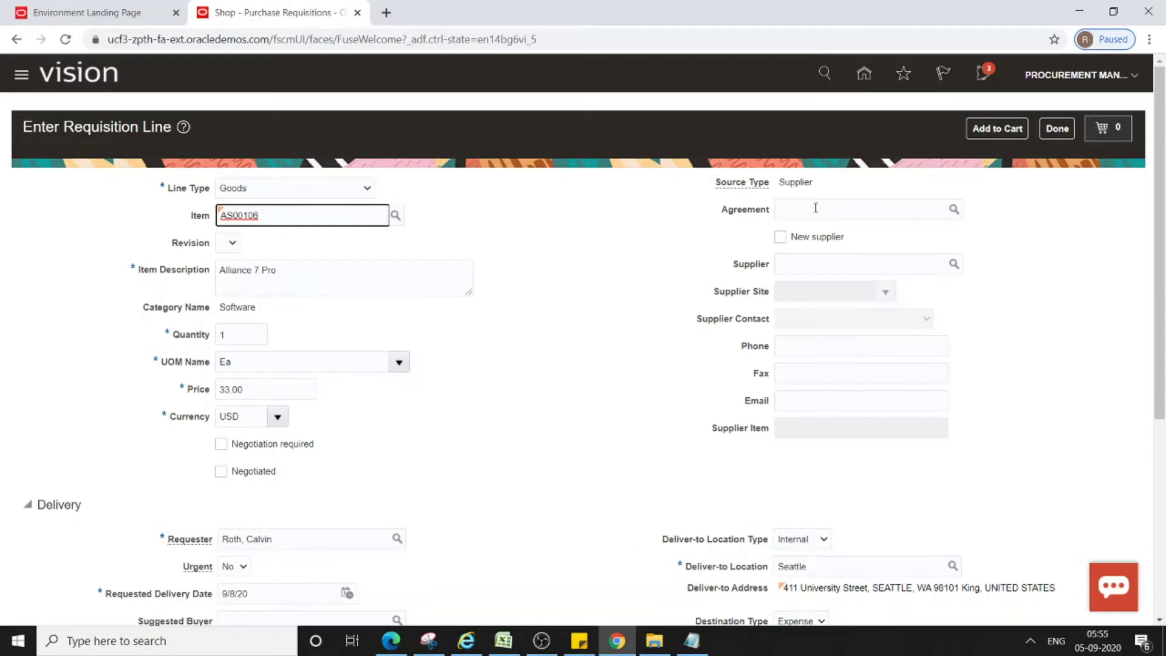
- Choose Lee Supplies as the supplier of the requisition line and check the delivery and billing details
left_click(812, 268)
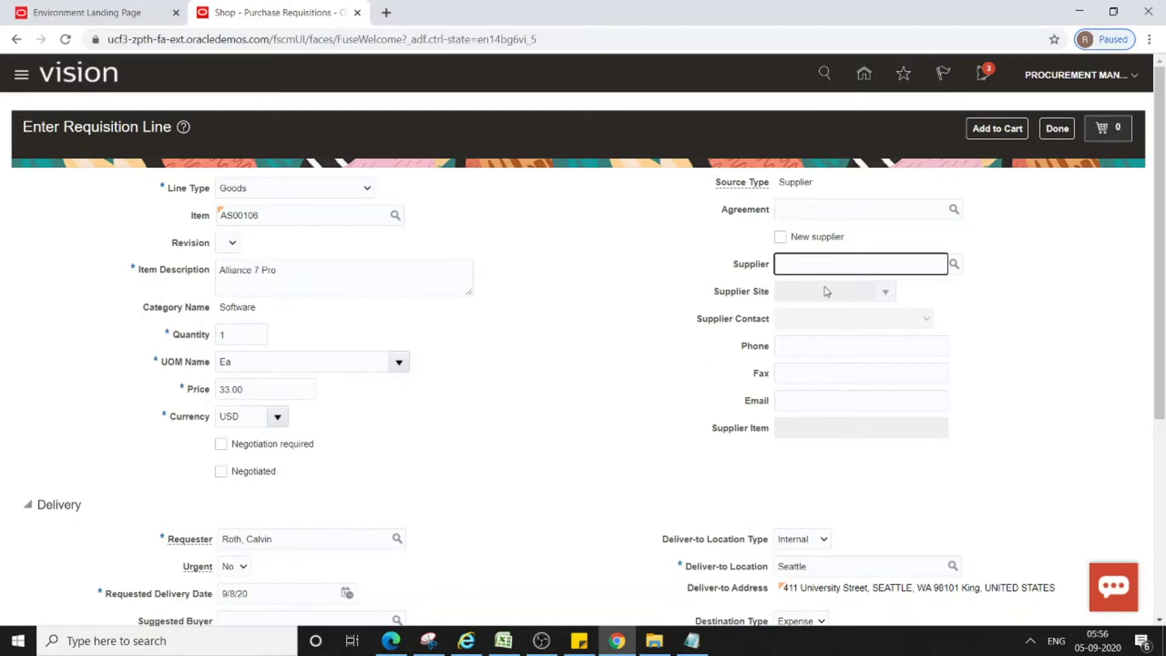
type("Lee Su")
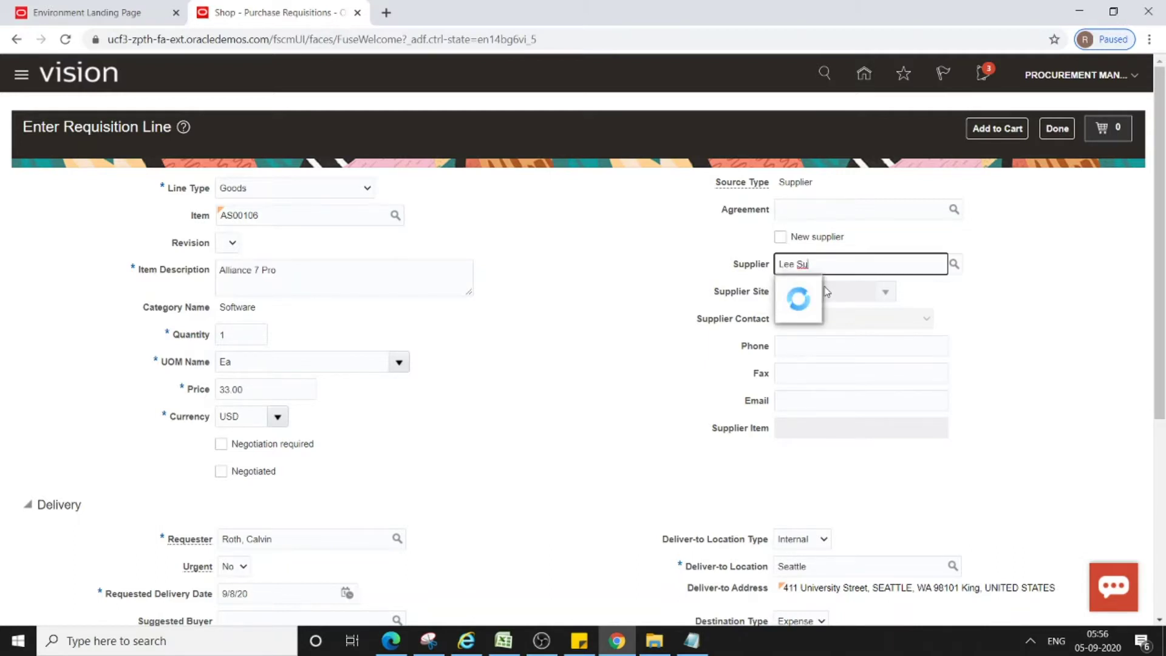
left_click(806, 290)
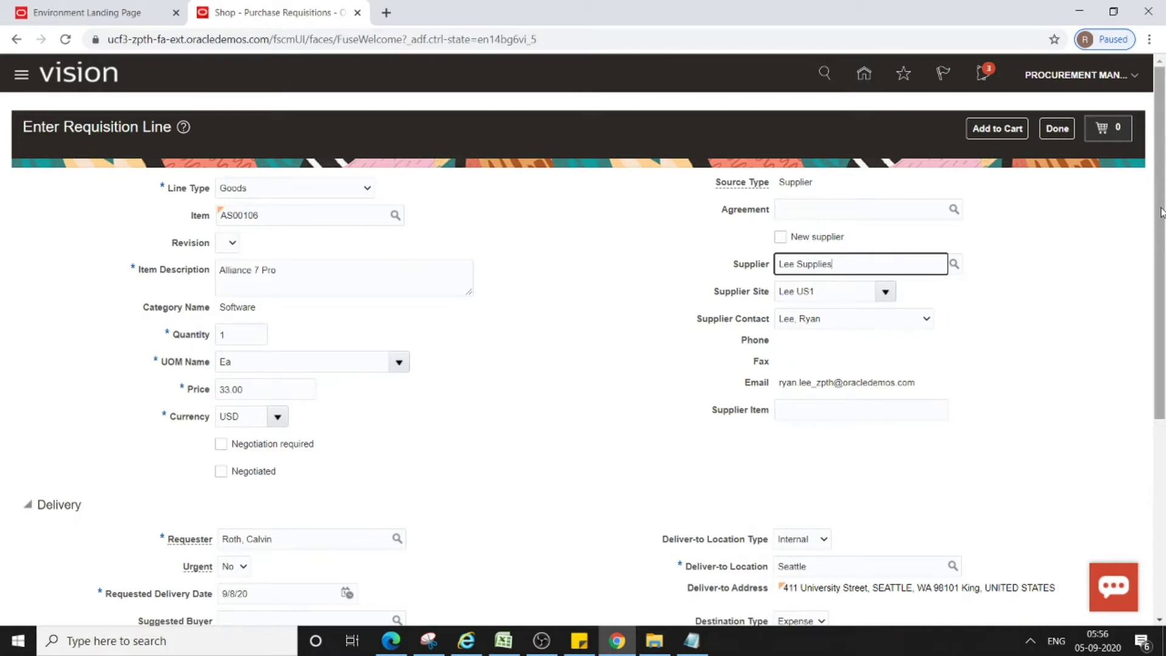
mouse_move(1162, 213)
left_mouse_down()
mouse_move(1163, 368)
mouse_move(1158, 194)
left_mouse_up()
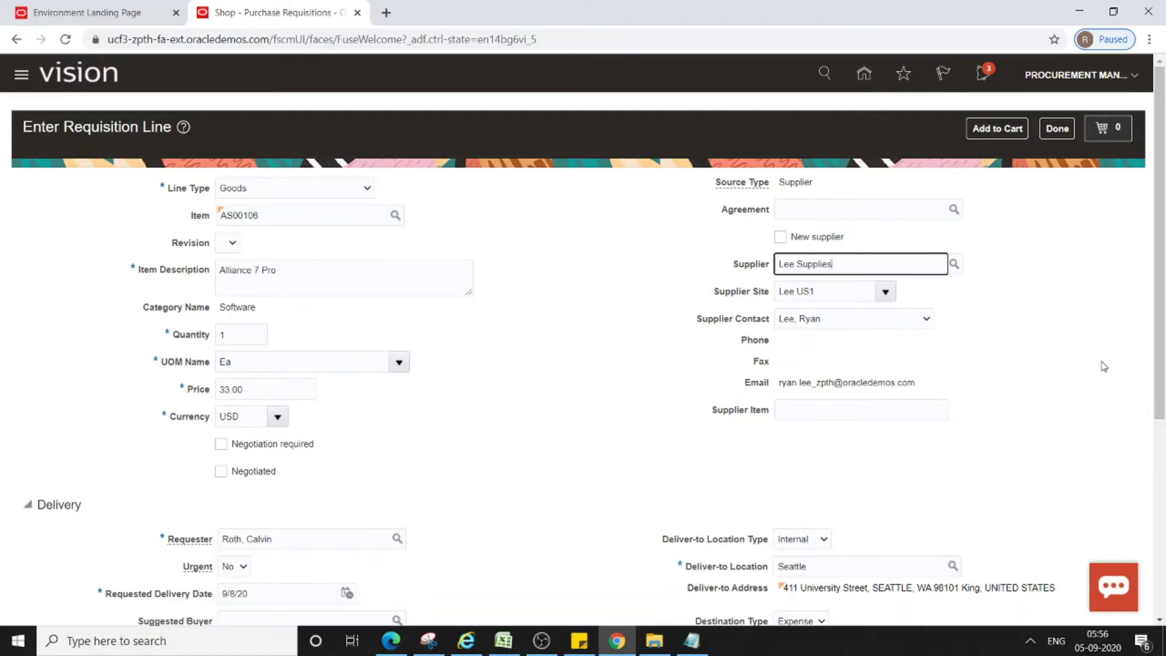
scroll(1161, 310, "down", 5)
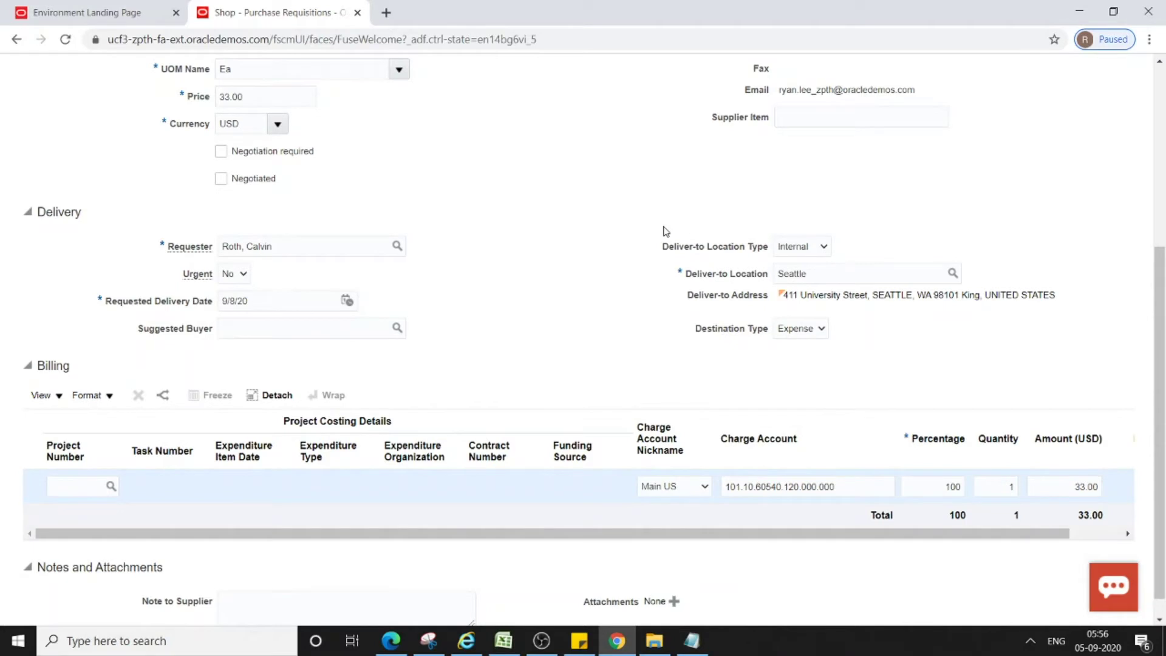
scroll(1068, 316, "up", 3)
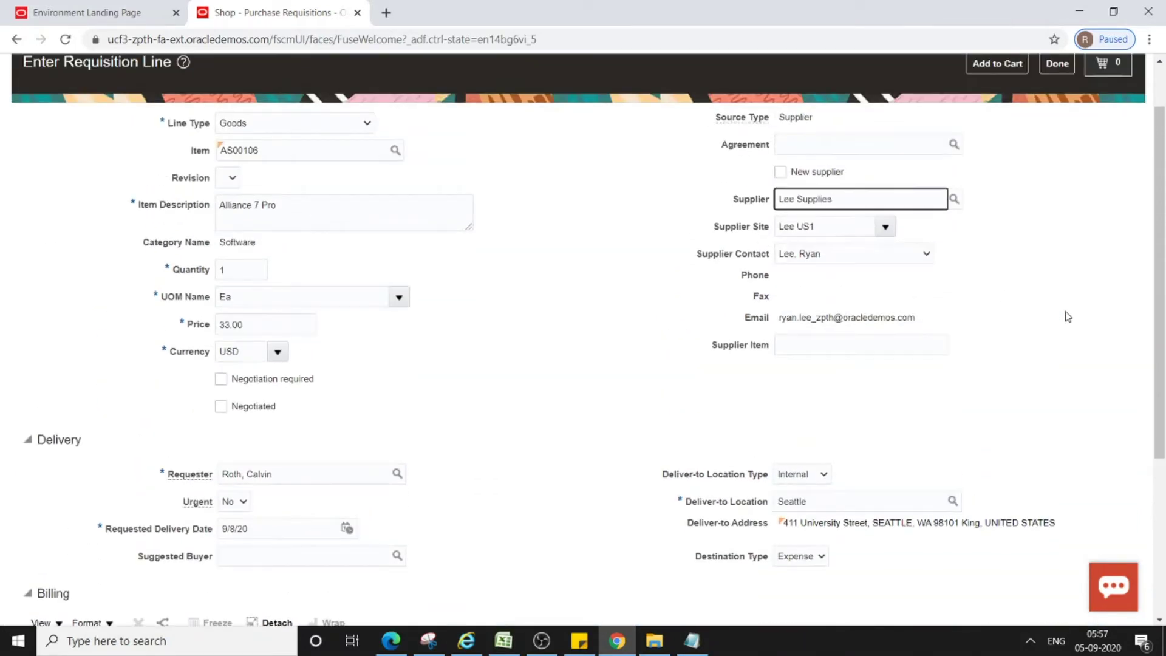
- Set the requisition line's destination type to Inventory and check its delivery and billing details
scroll(1065, 315, "down", 3)
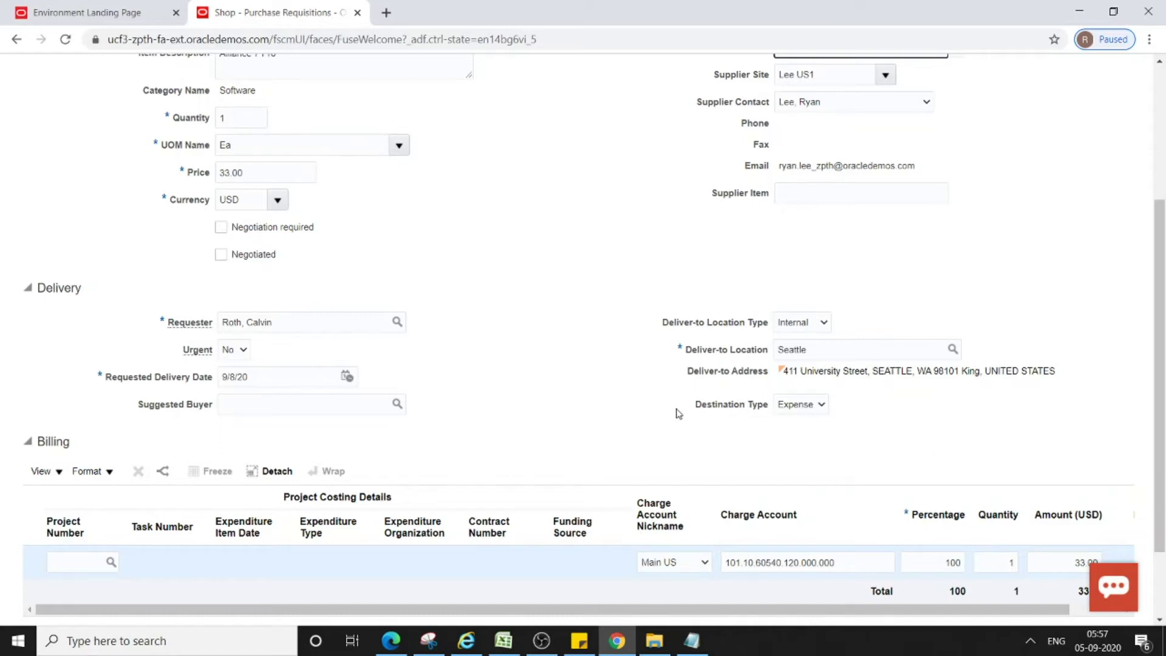
left_click(821, 405)
left_click(810, 451)
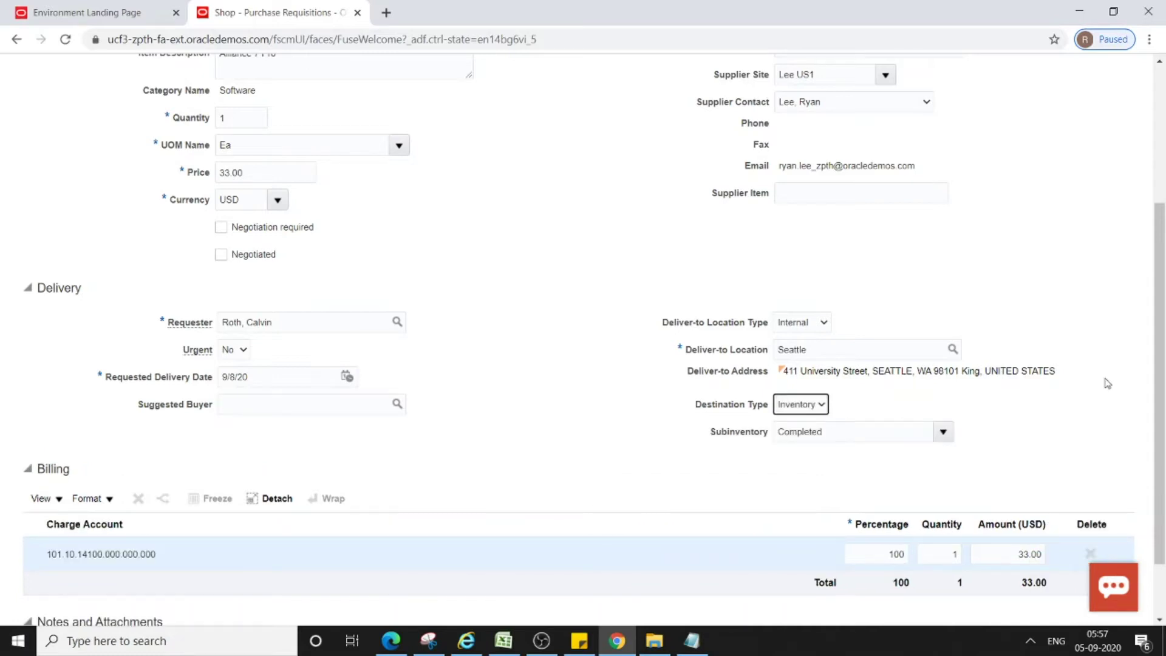
left_click_drag(1161, 433, 1161, 458)
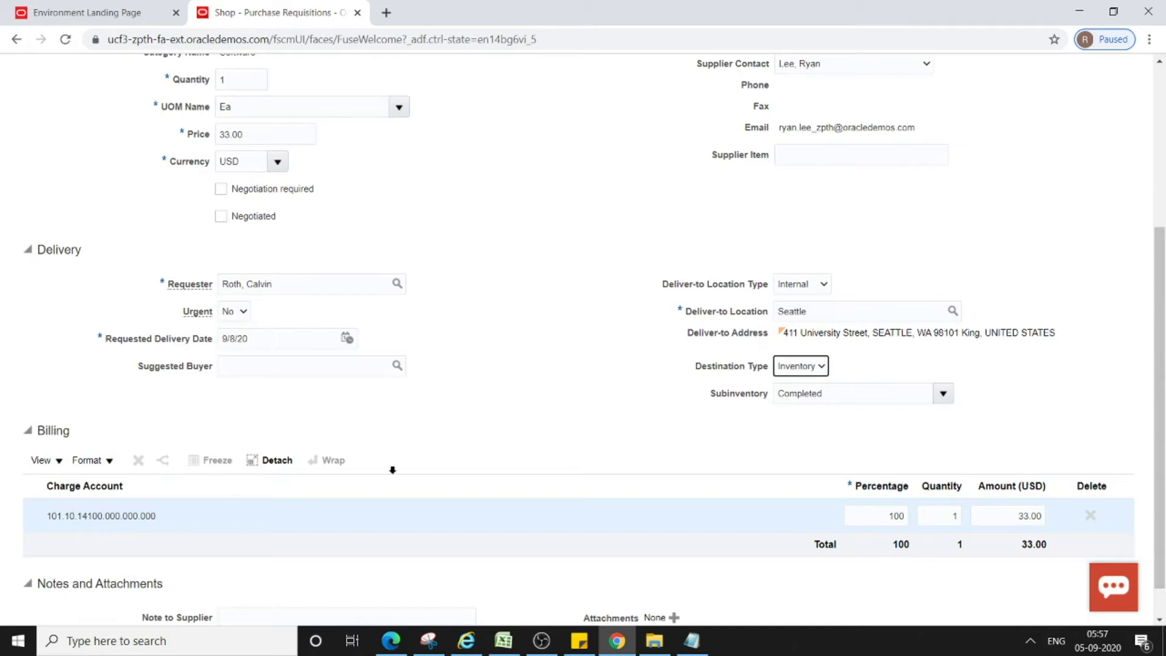
left_click_drag(1163, 392, 1164, 329)
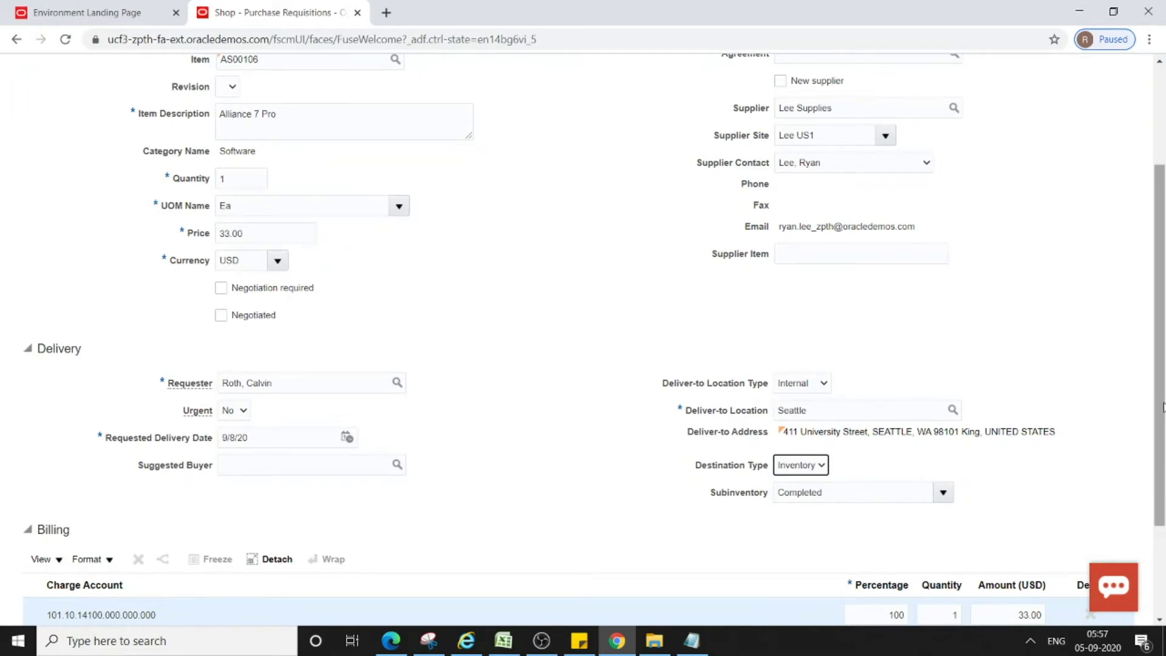
left_click_drag(1162, 407, 1150, 243)
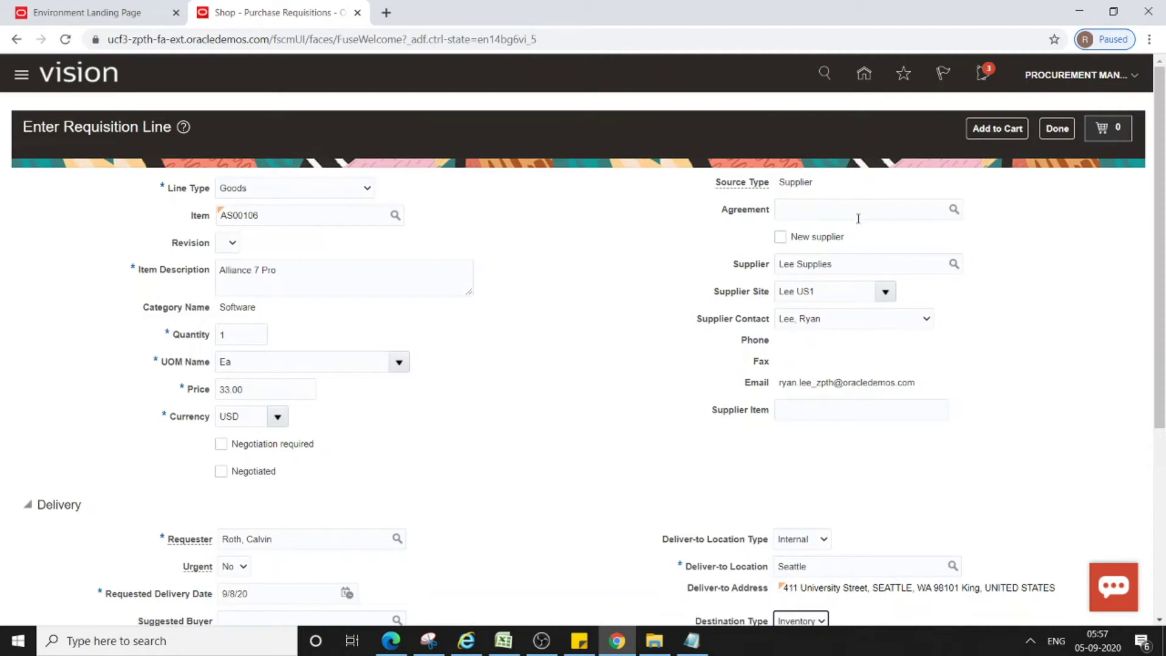
- Add the AS00106 requisition line to the shopping cart and open the cart's requisition for review
left_click(988, 129)
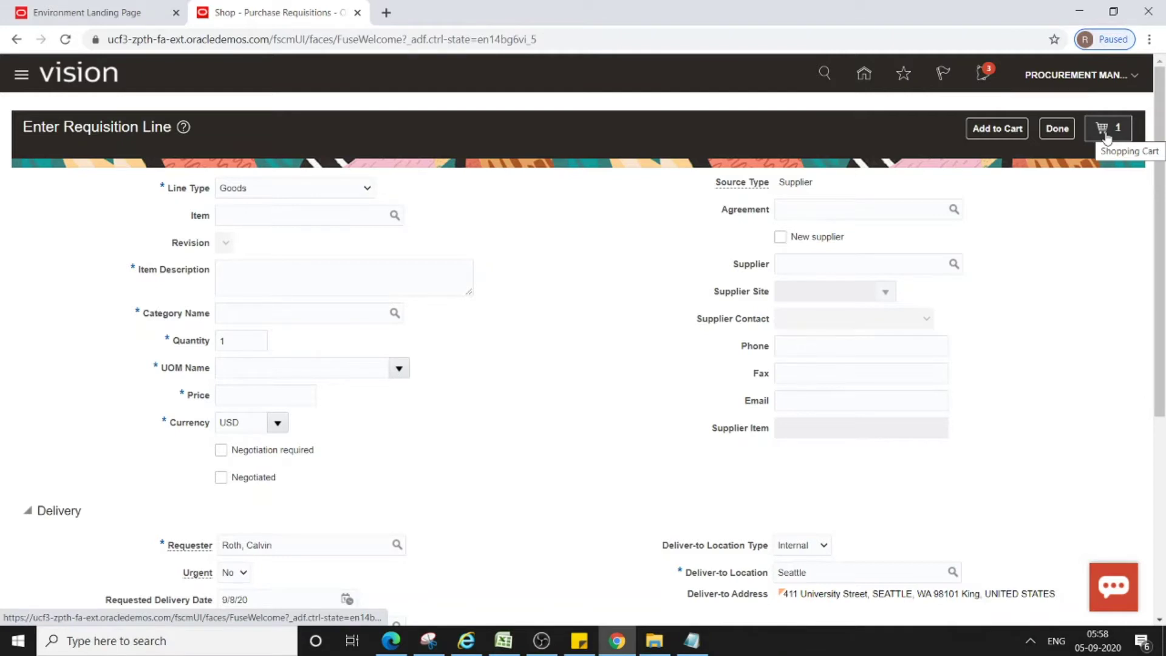
left_click(1107, 138)
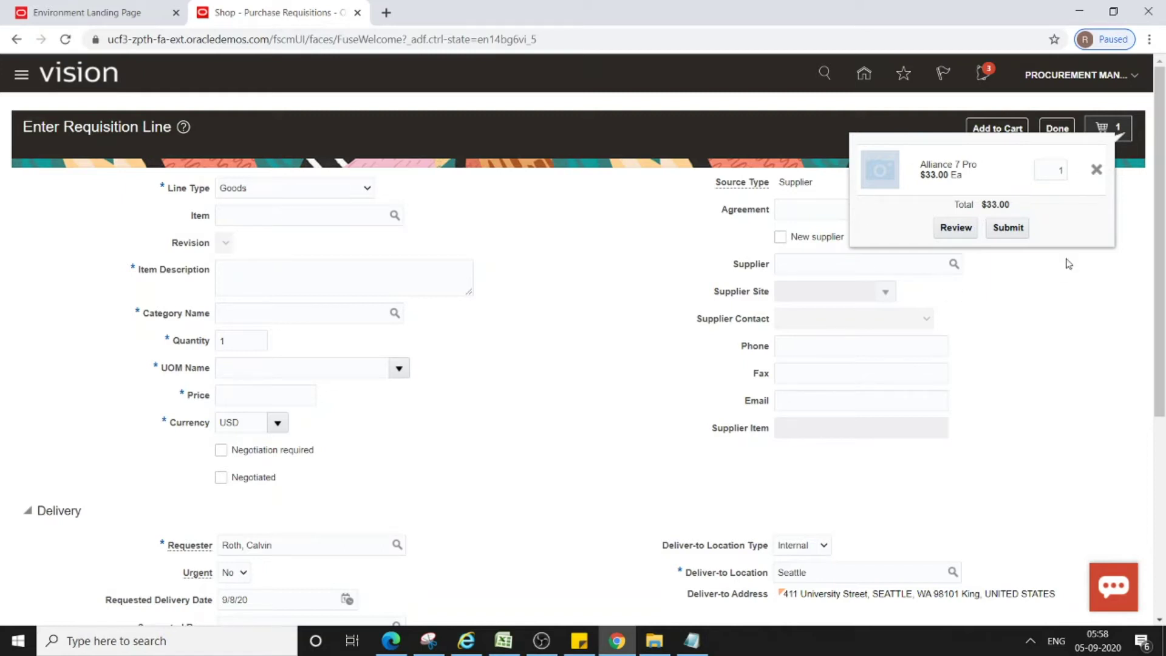
left_click(956, 229)
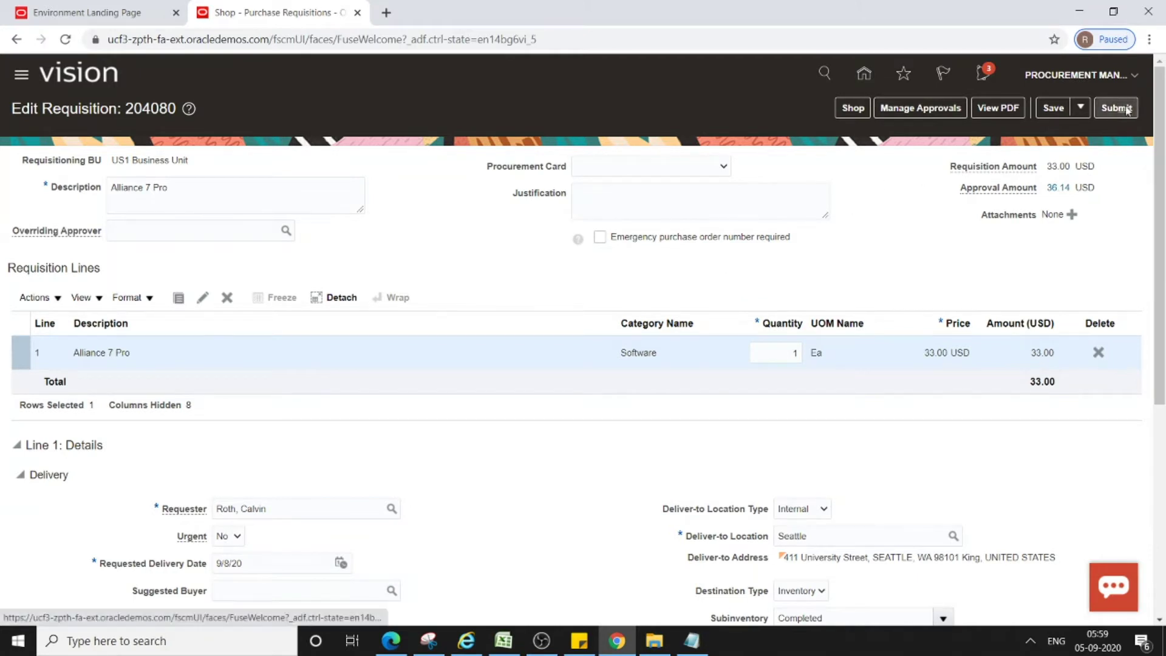
- Submit the Alliance 7 Pro requisition for approval and dismiss the confirmation
triple_click(149, 107)
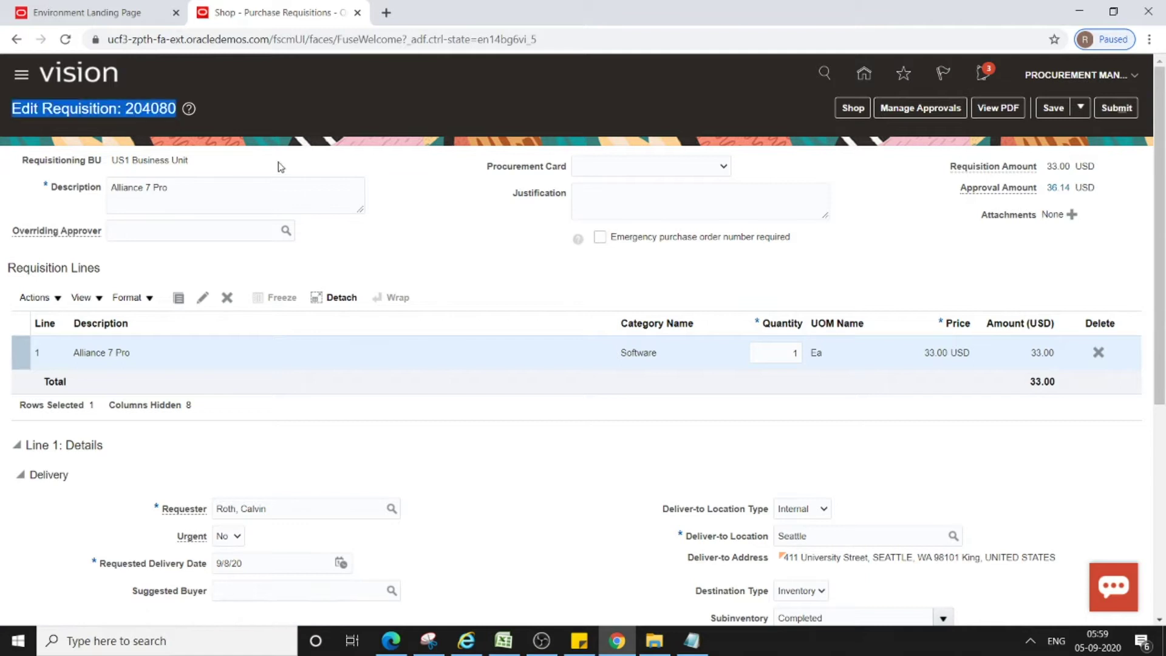
double_click(149, 109)
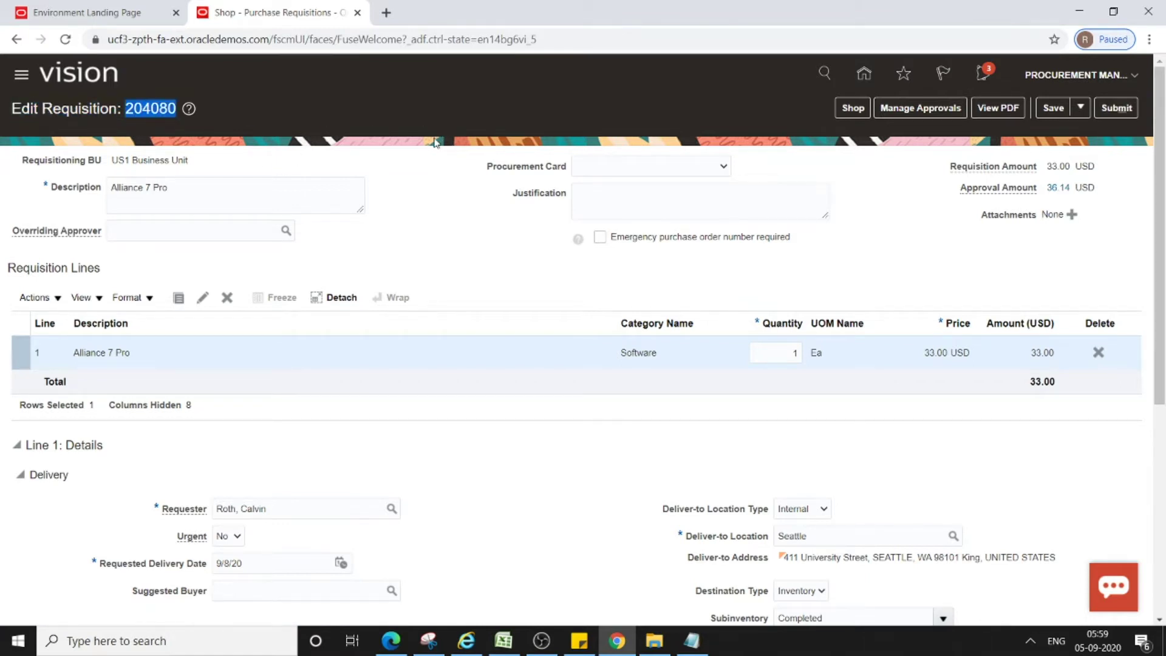
left_click(1116, 108)
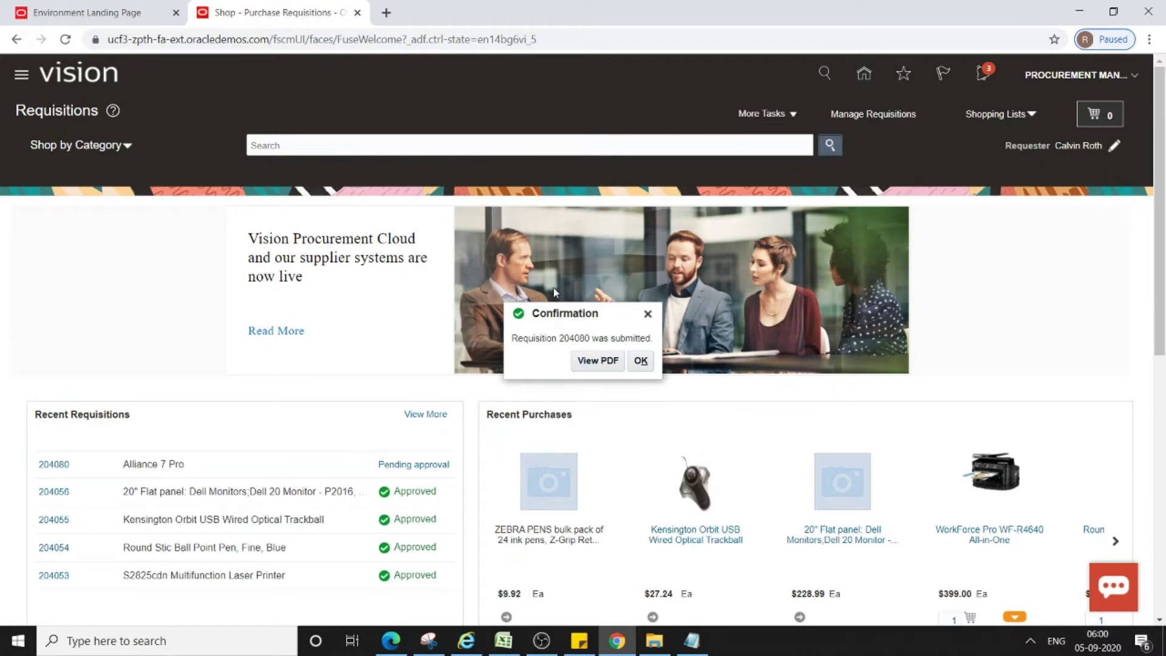
double_click(572, 338)
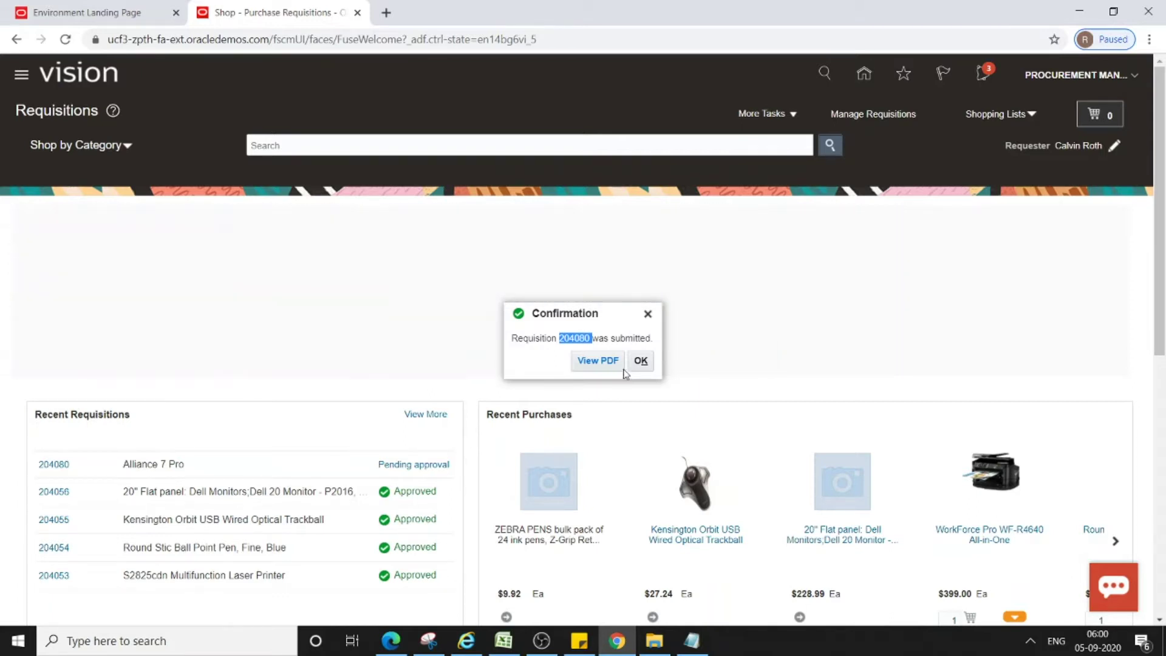
left_click(642, 362)
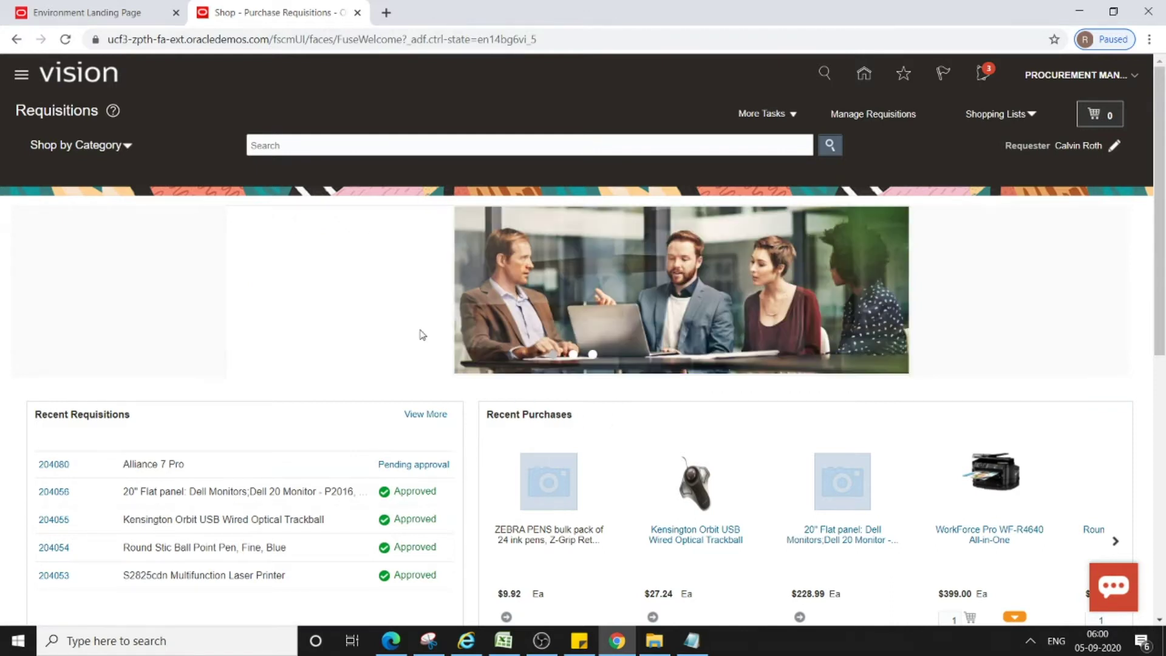
- Examine the approval status and line details of the submitted Alliance 7 Pro requisition, and close it
scroll(166, 326, "down", 1)
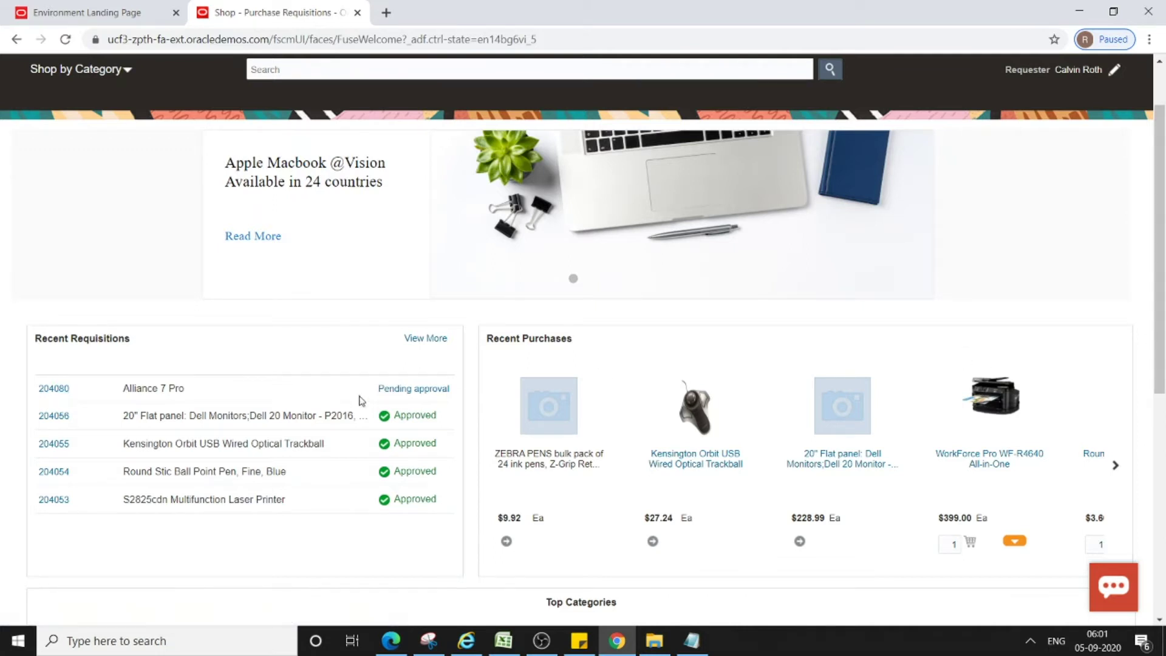
left_click(55, 389)
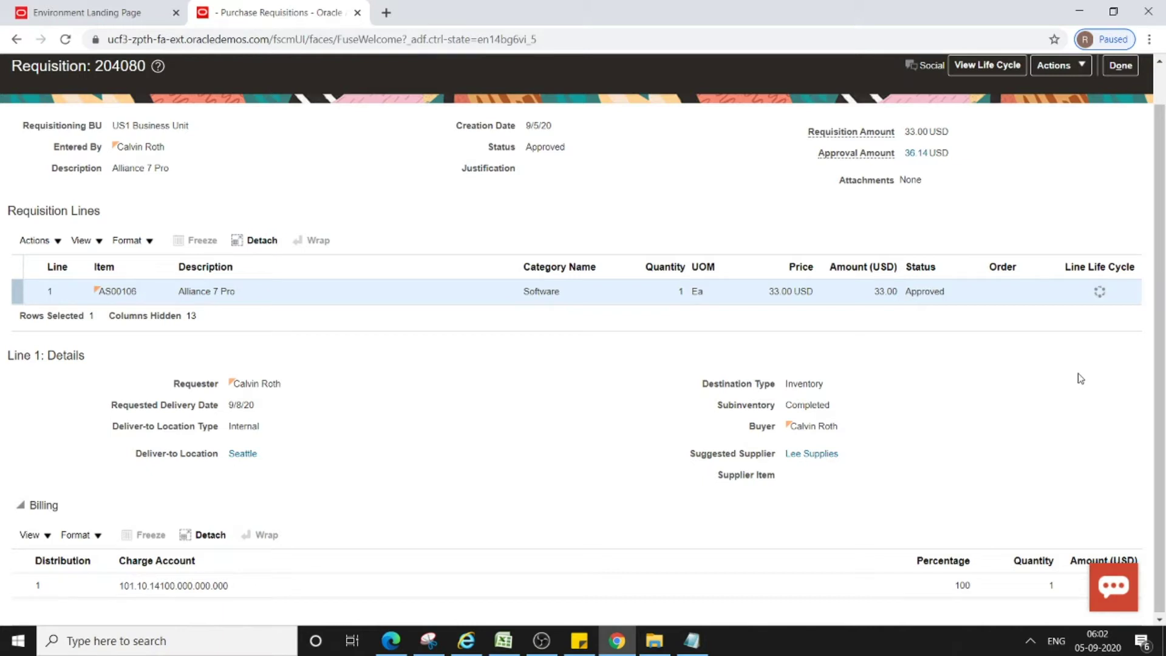
scroll(996, 235, "up", 1)
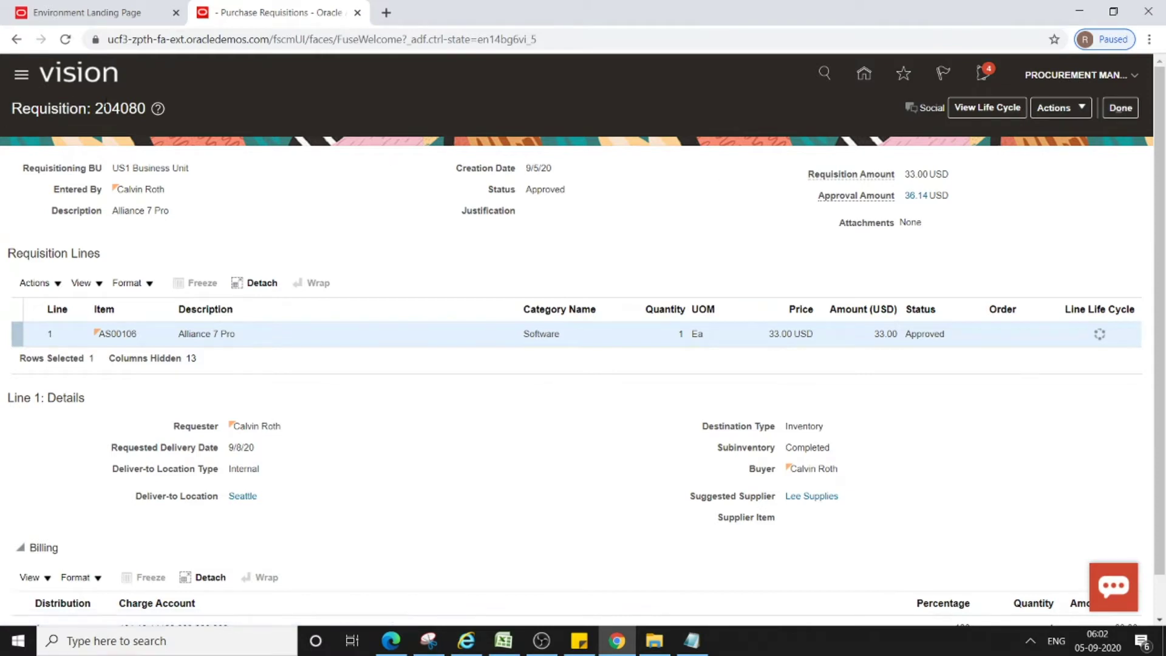
double_click(120, 108)
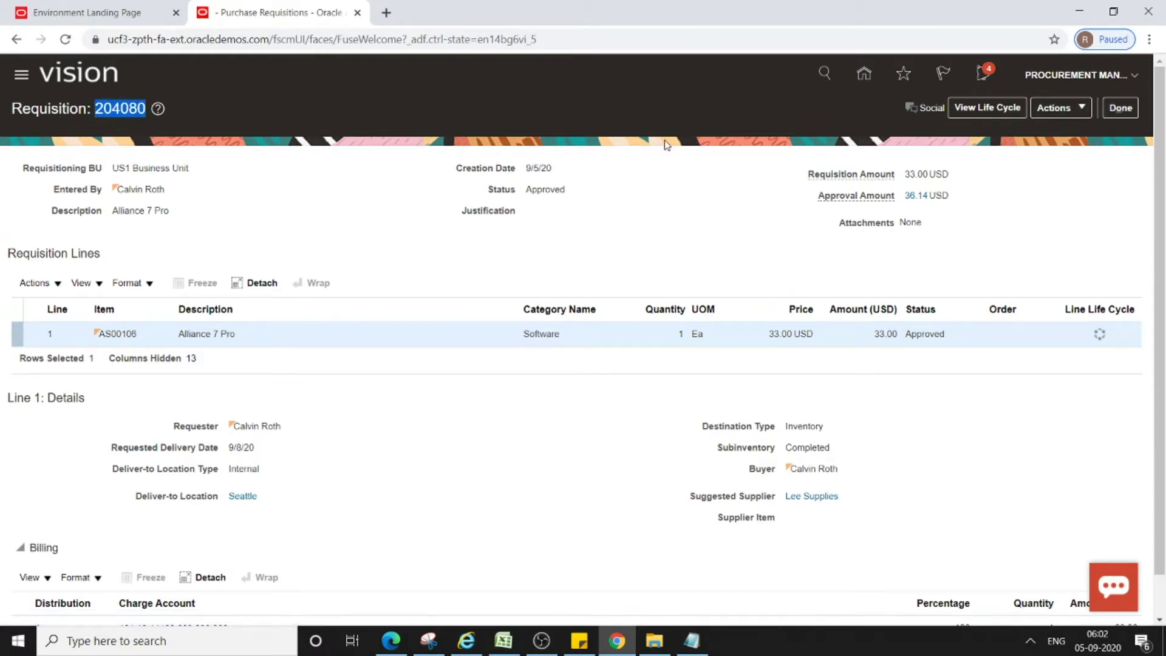
left_click(1122, 108)
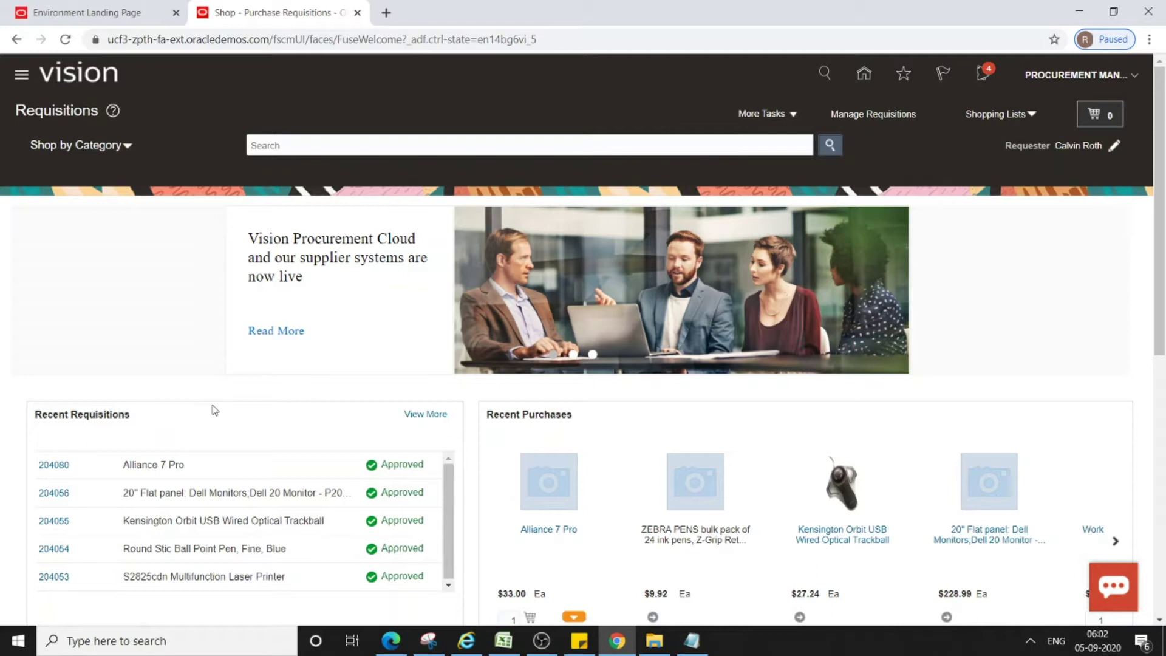
- Open Process Requisitions in the Purchase Orders work area with US1 Business Unit as the procurement BU
left_click(864, 74)
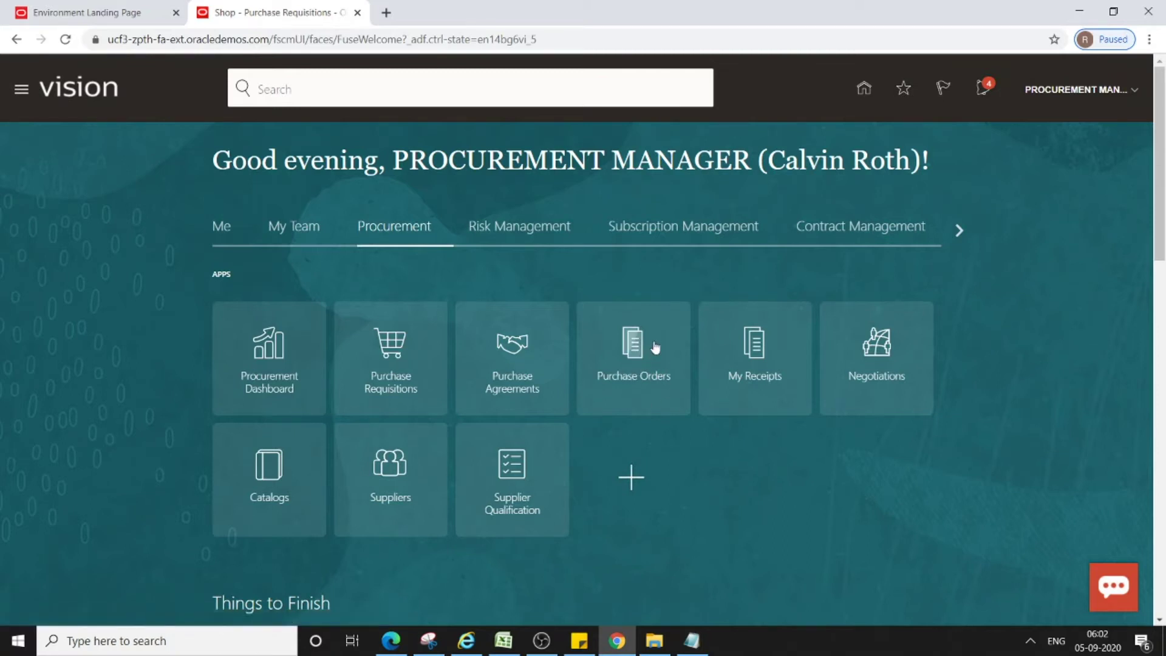
left_click(650, 376)
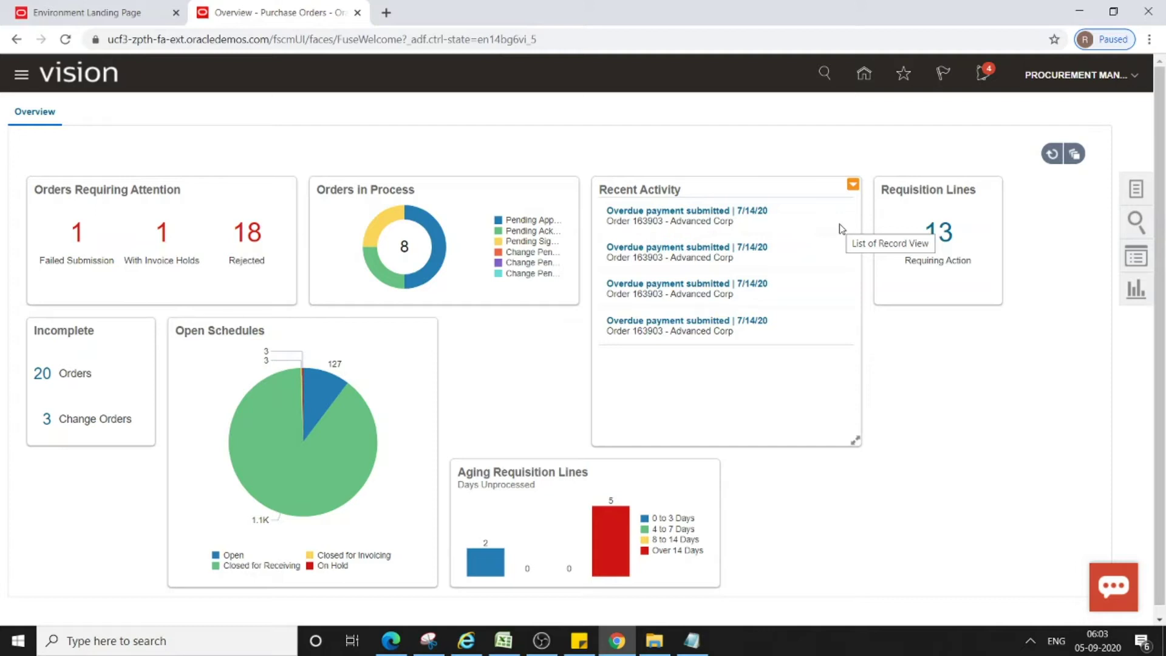
left_click(1136, 191)
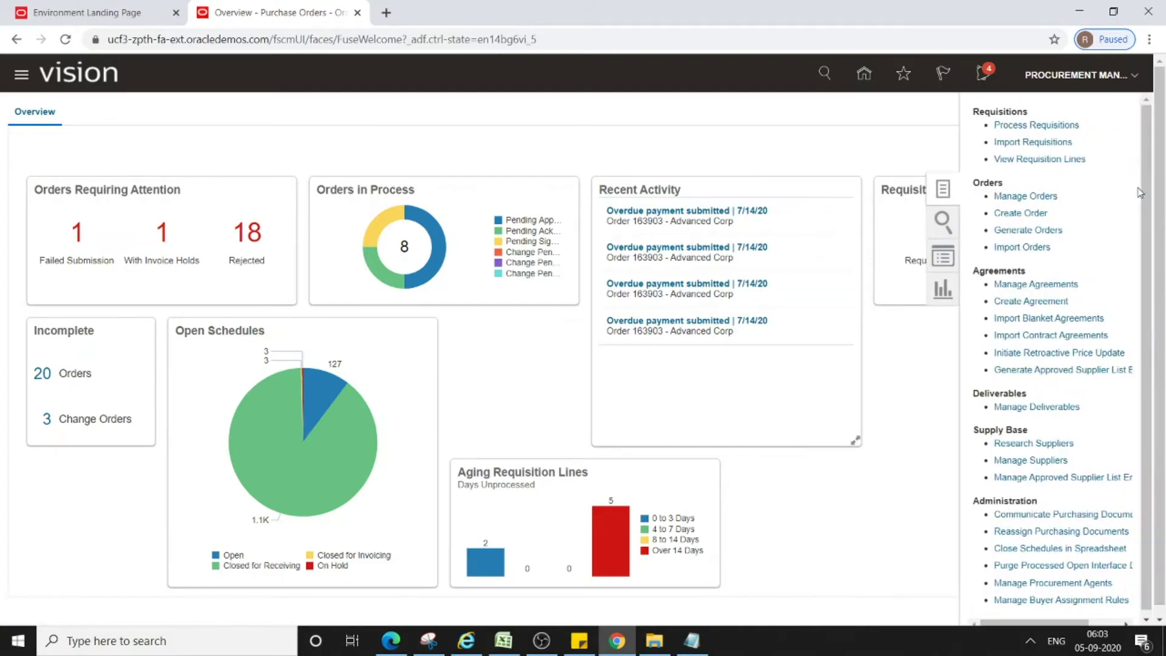
left_click(1053, 126)
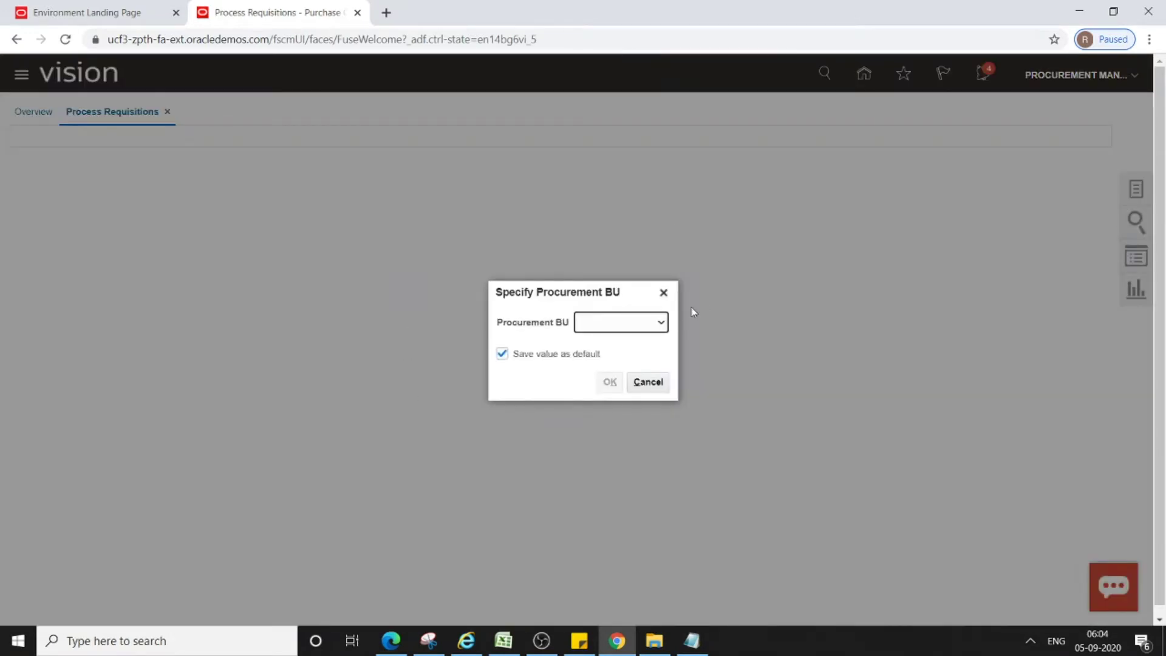
left_click(662, 323)
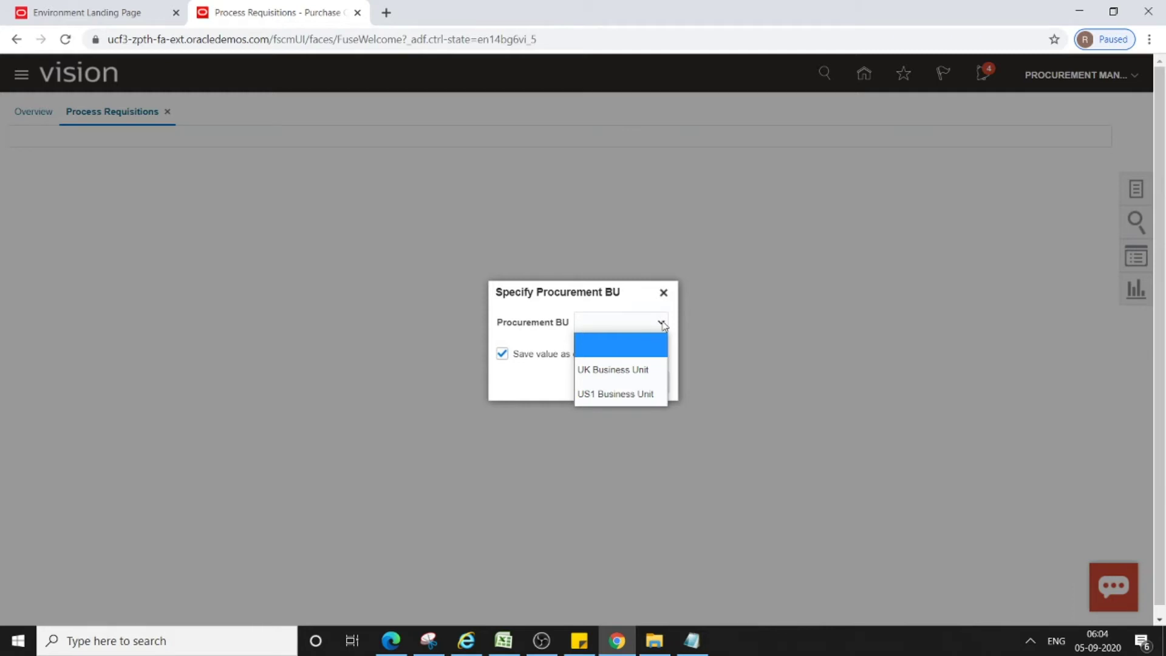
left_click(625, 398)
left_click(608, 382)
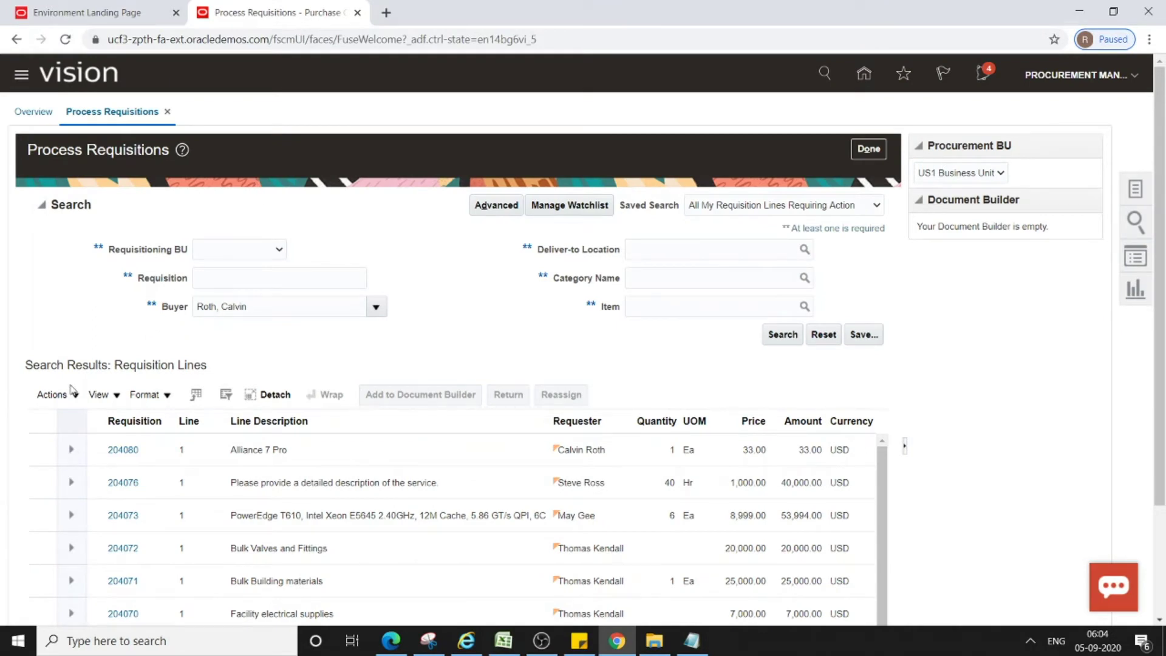
- Search the requisition lines for the Alliance 7 Pro requisition by its requisition number
left_click(37, 449)
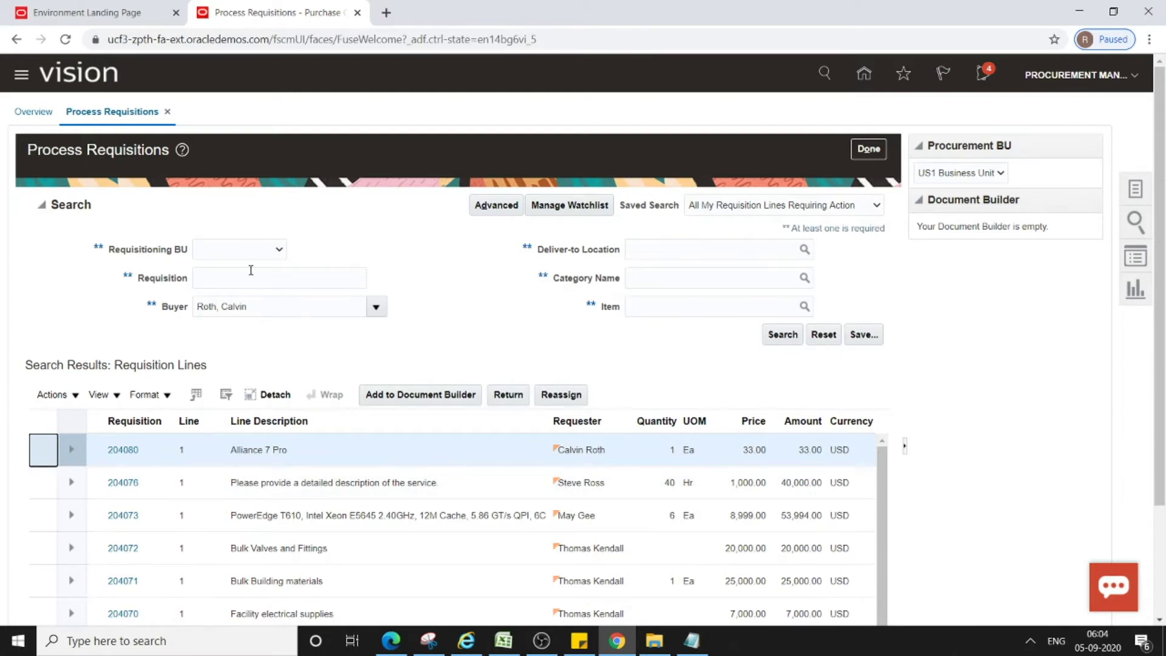
left_click(219, 282)
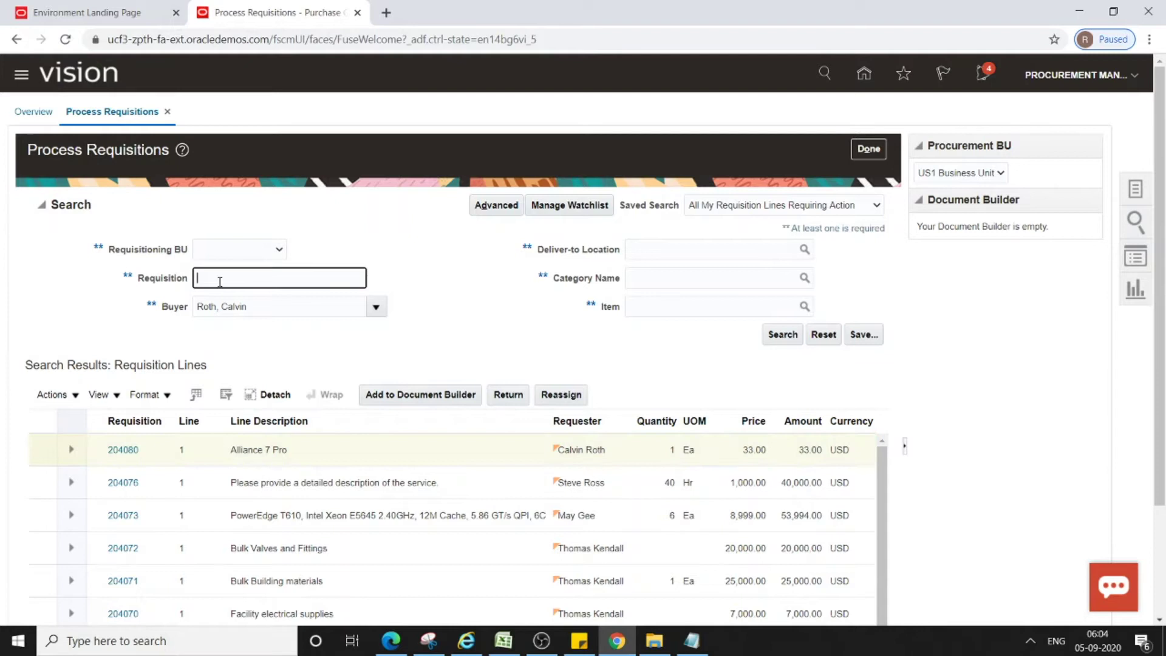
type("204080")
left_click(782, 334)
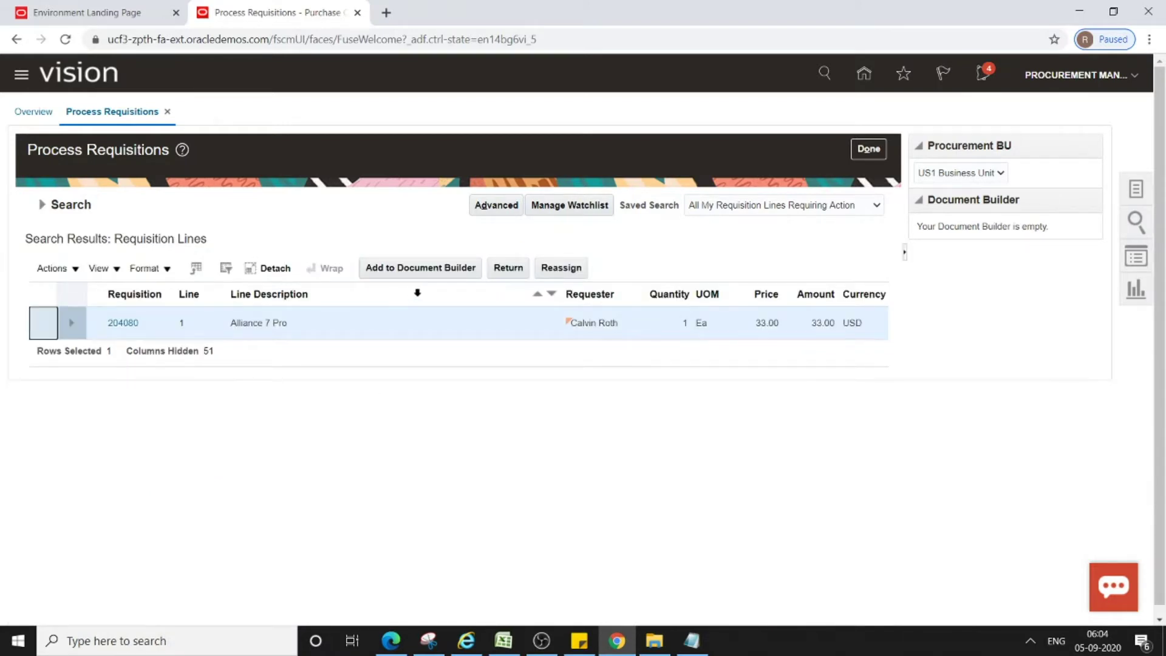
- Add the Alliance 7 Pro line to the Document Builder as a New Order for Lee Supplies and create the purchase order
left_click(422, 268)
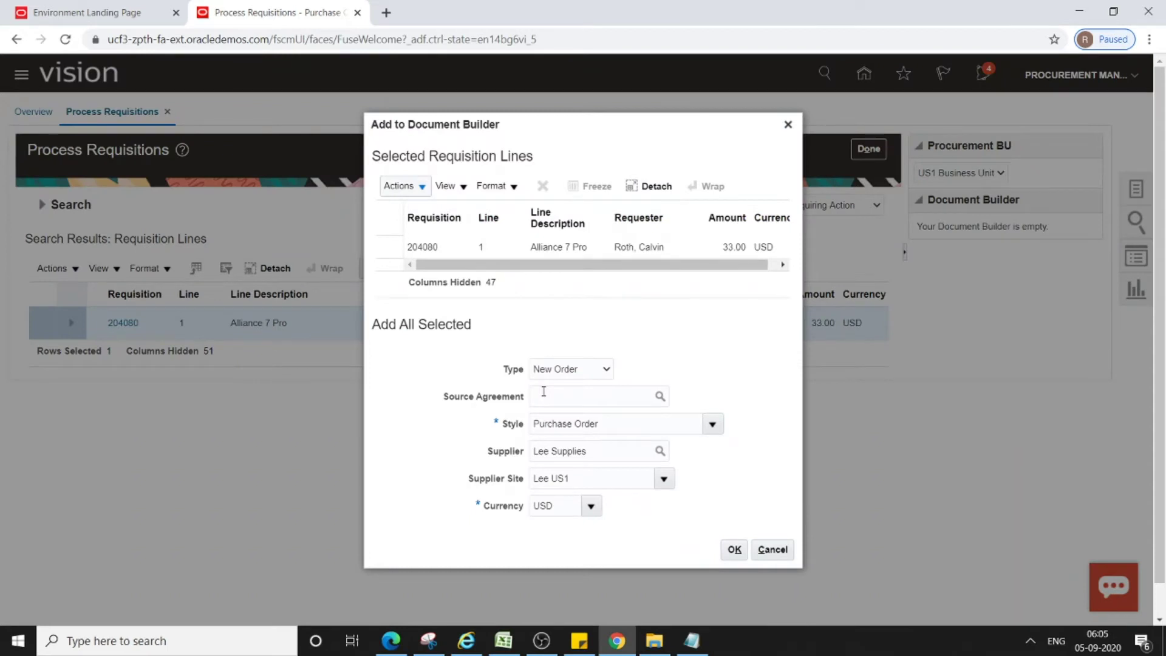
scroll(524, 346, "down", 1)
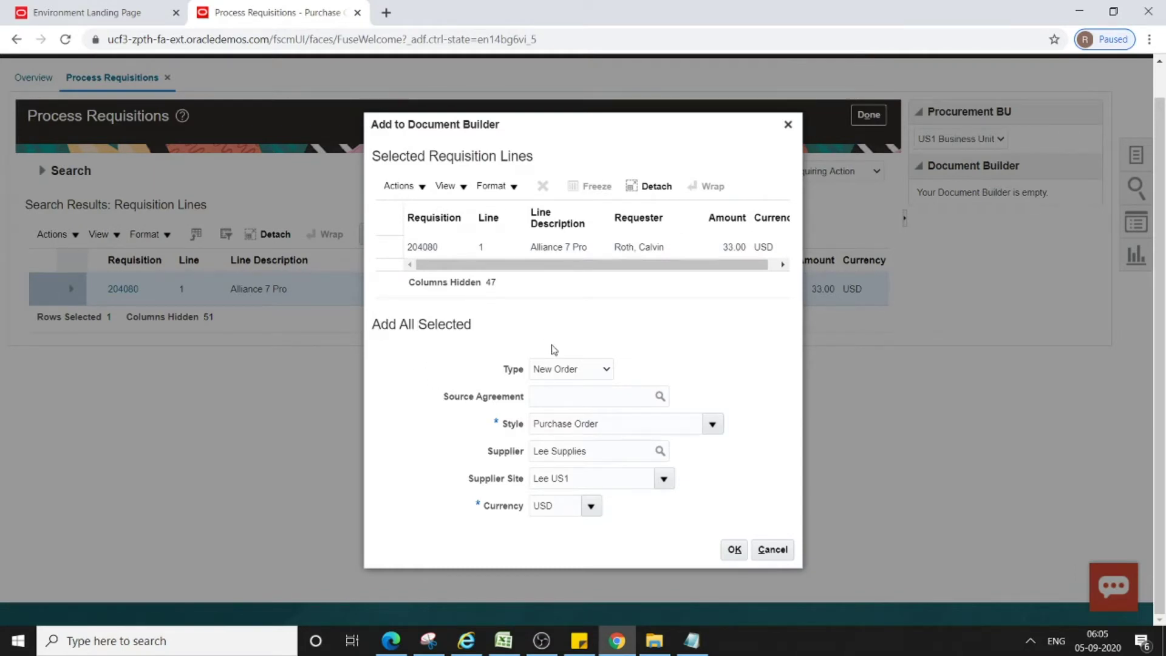
left_click(606, 371)
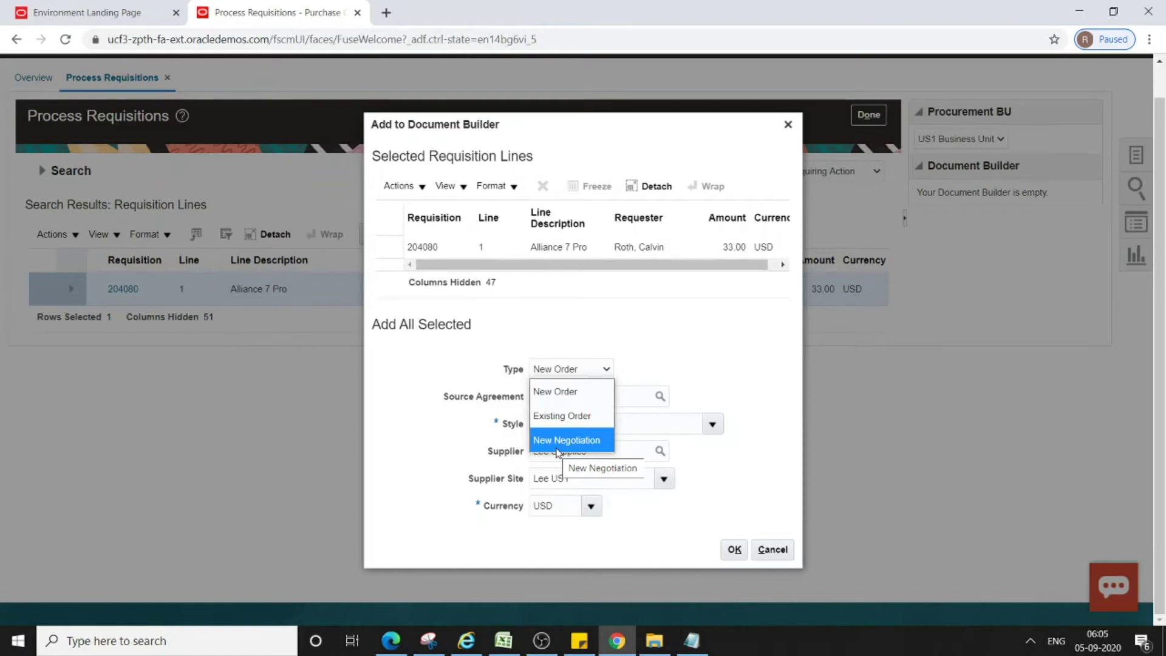
left_click(574, 395)
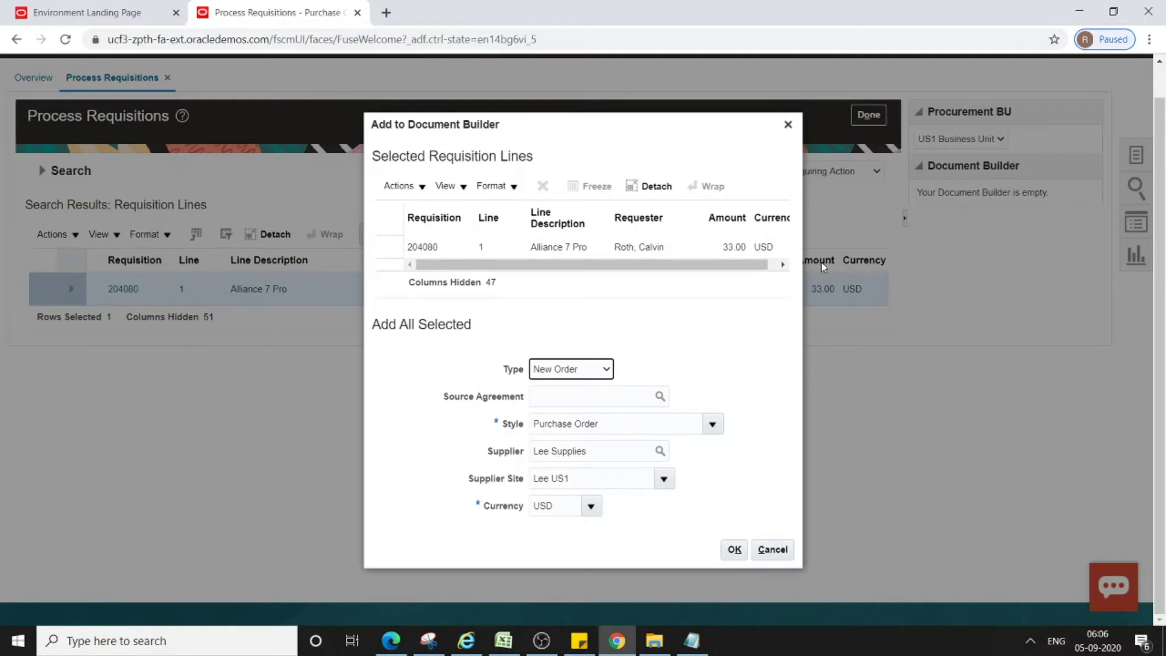
left_click(735, 549)
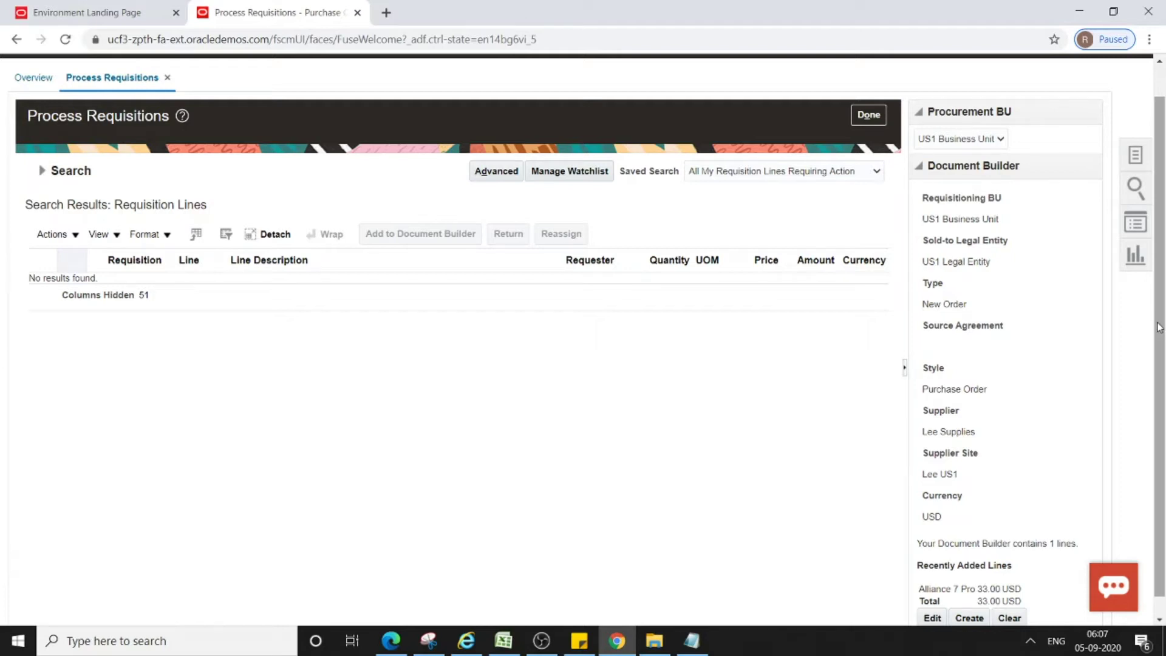
scroll(1142, 337, "down", 1)
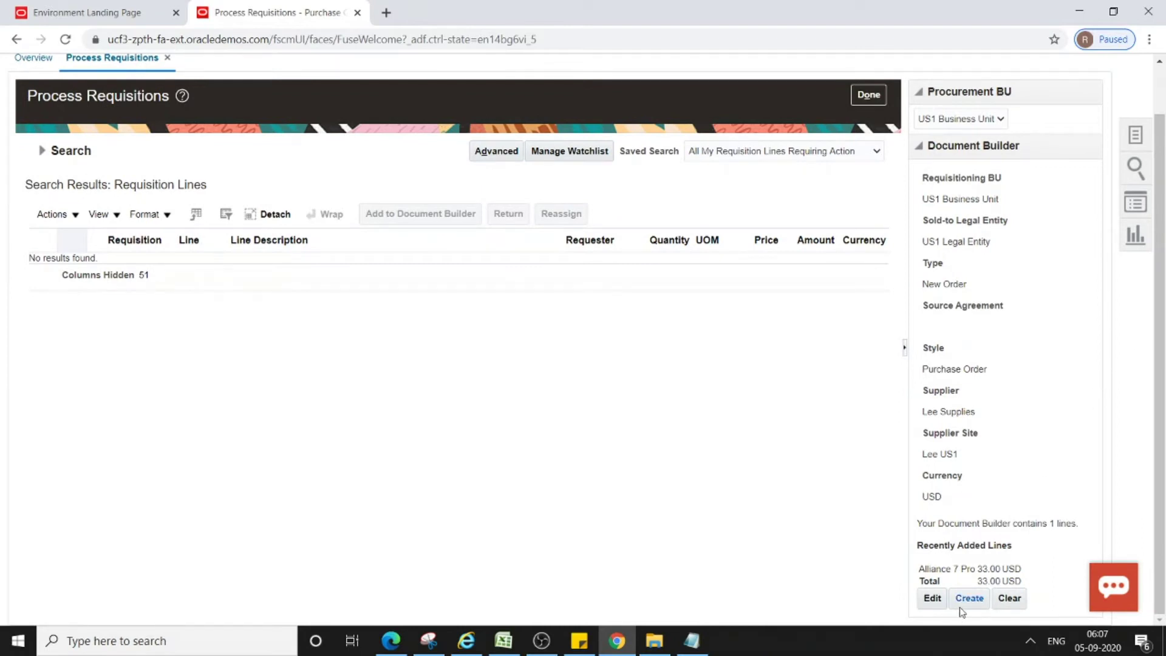
left_click(977, 598)
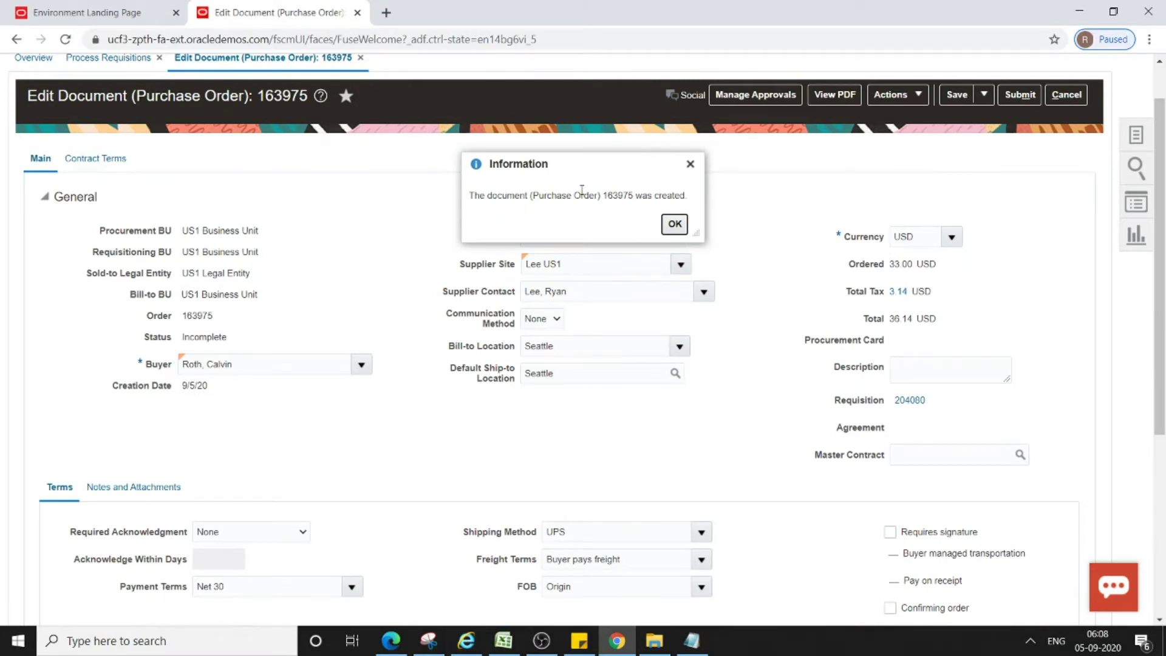
left_click(542, 643)
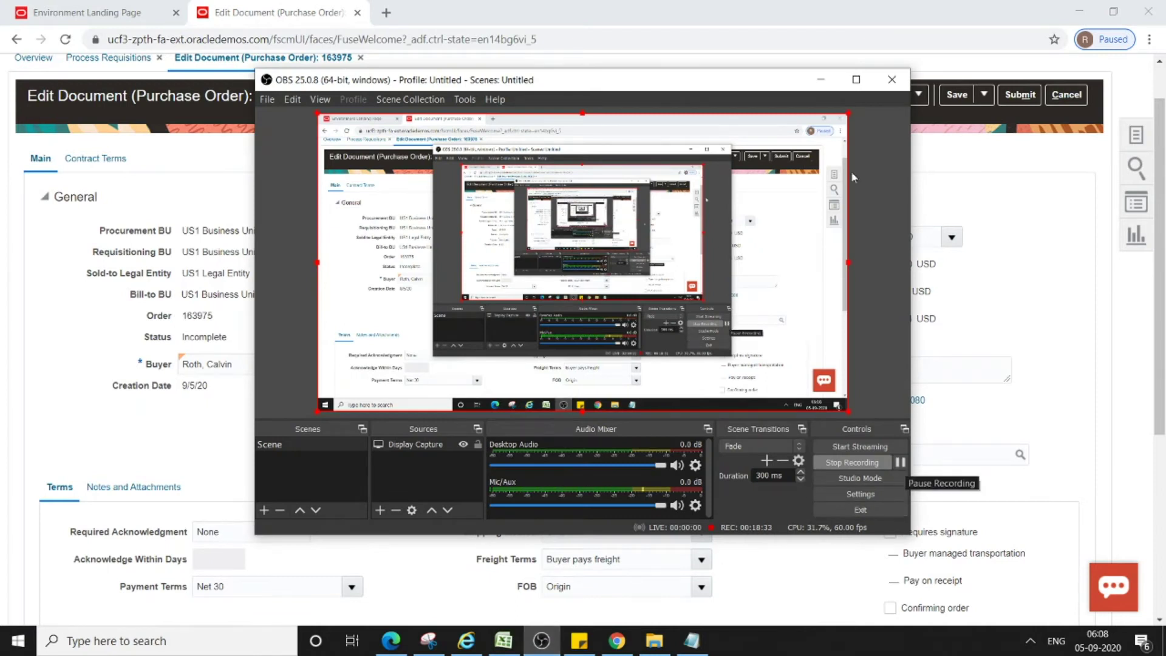
- Switch to Notepad and record the requisition number below the transfer orders entry in the Test Data file
left_click(821, 79)
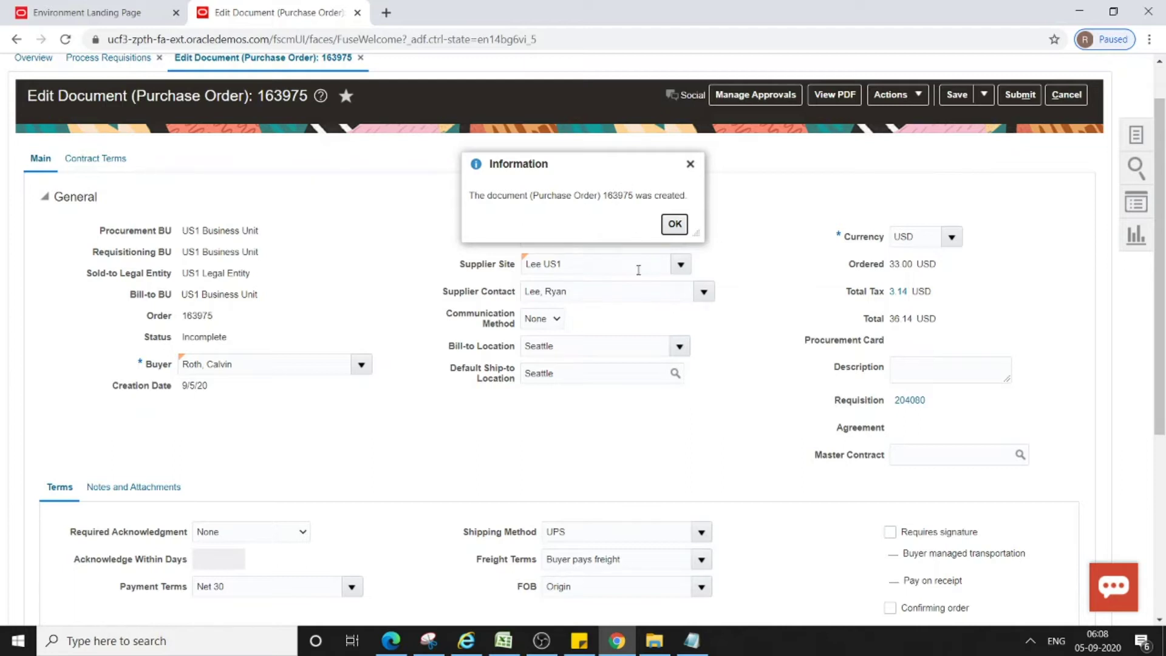
left_click(693, 641)
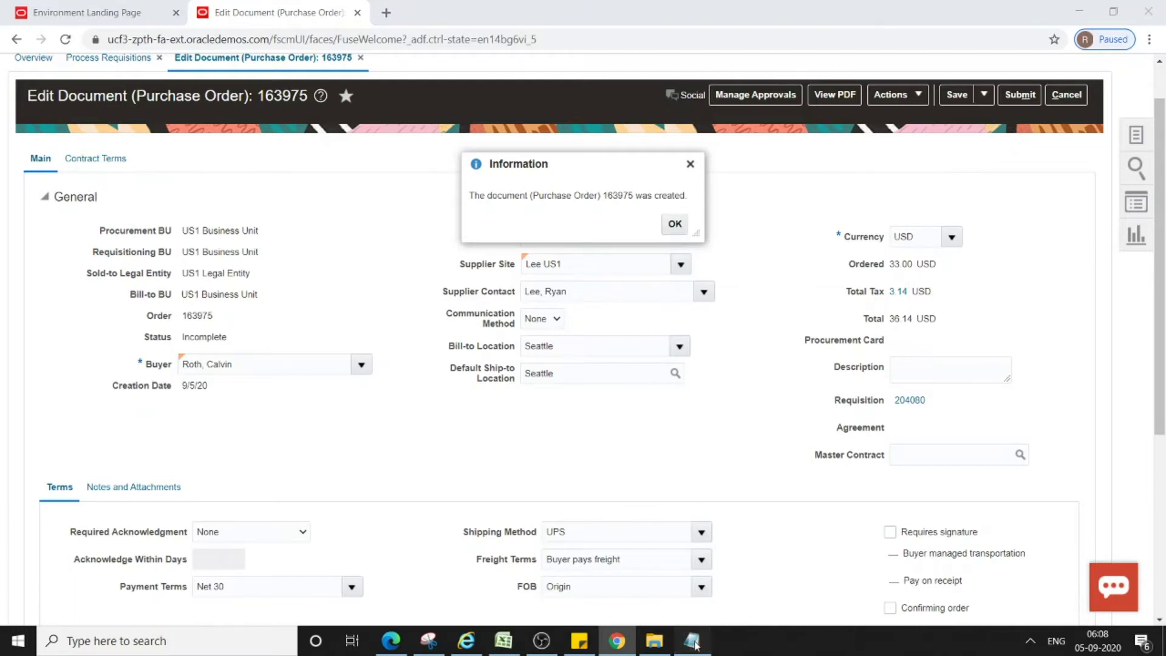
left_click(331, 134)
key("Return")
key("Return")
type("204080")
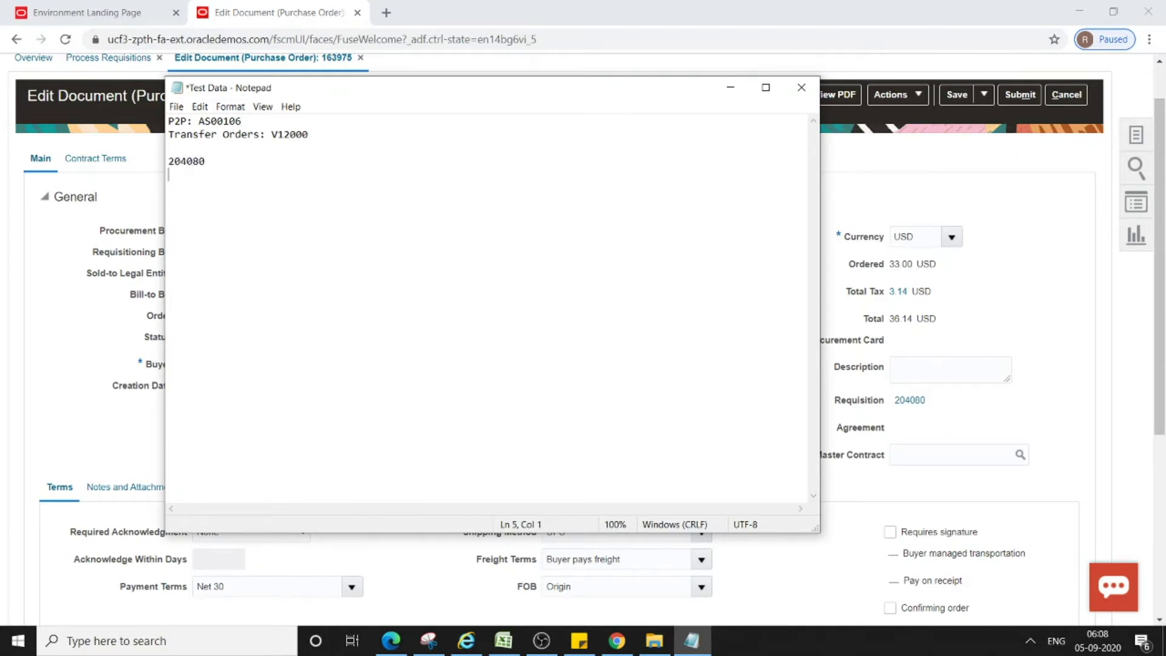
left_click(729, 89)
left_click(727, 97)
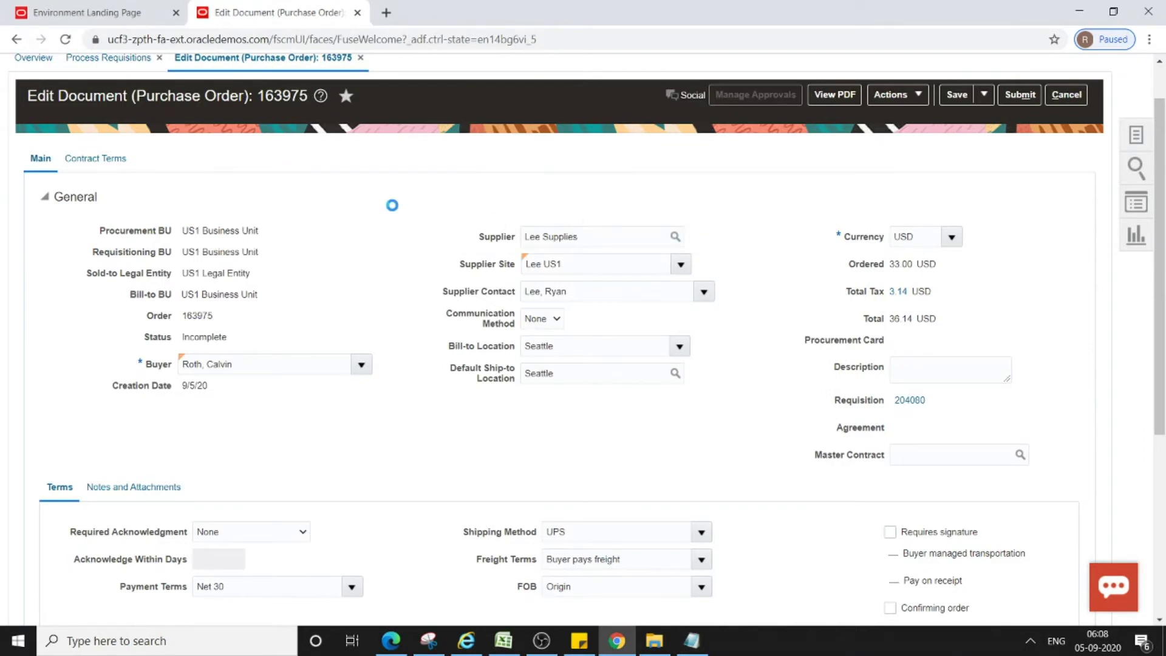
- Copy the new purchase order's number and record it under the requisition number in the Notepad Test Data file
double_click(273, 95)
key("ctrl+c")
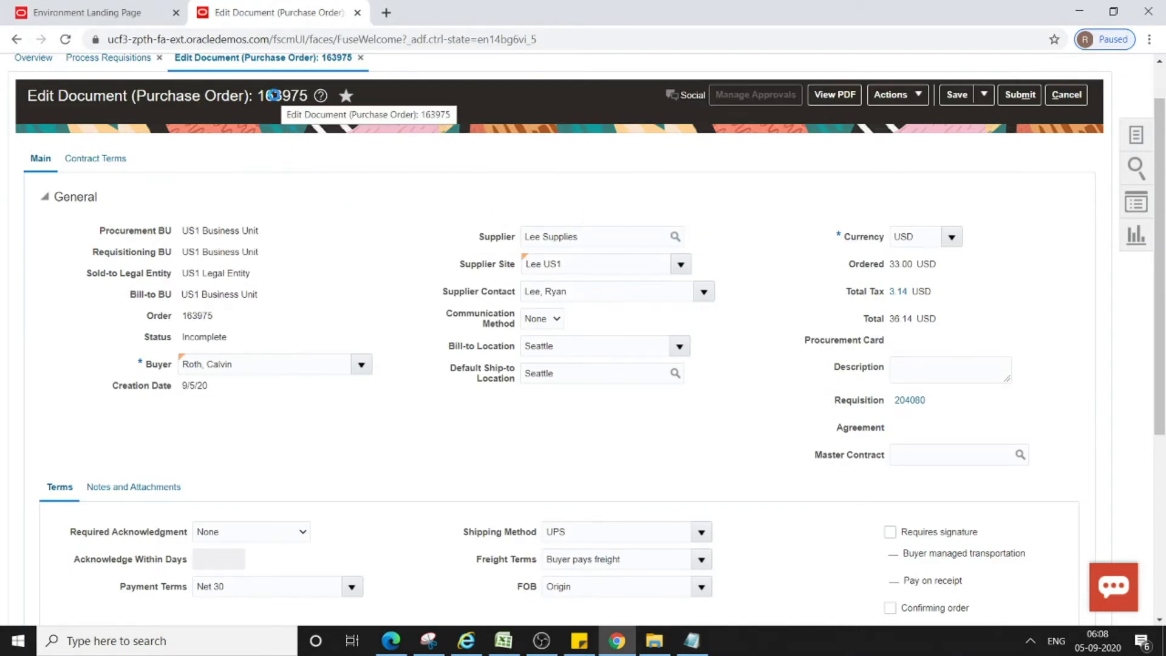
left_click(696, 641)
key("ctrl+v")
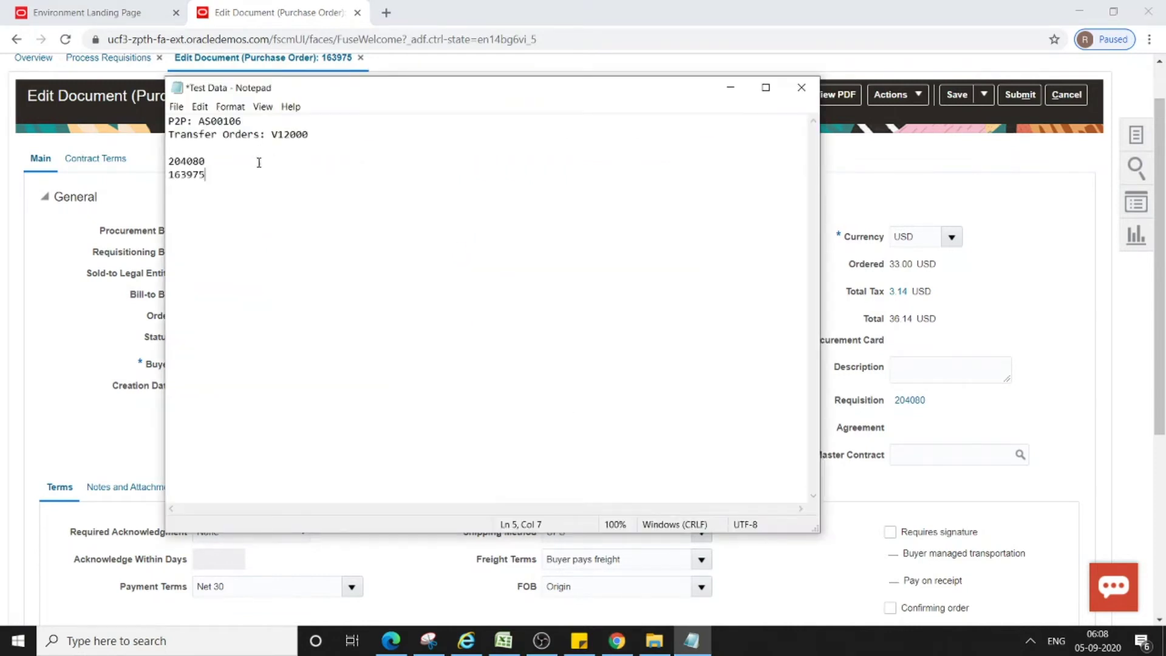
left_click(730, 87)
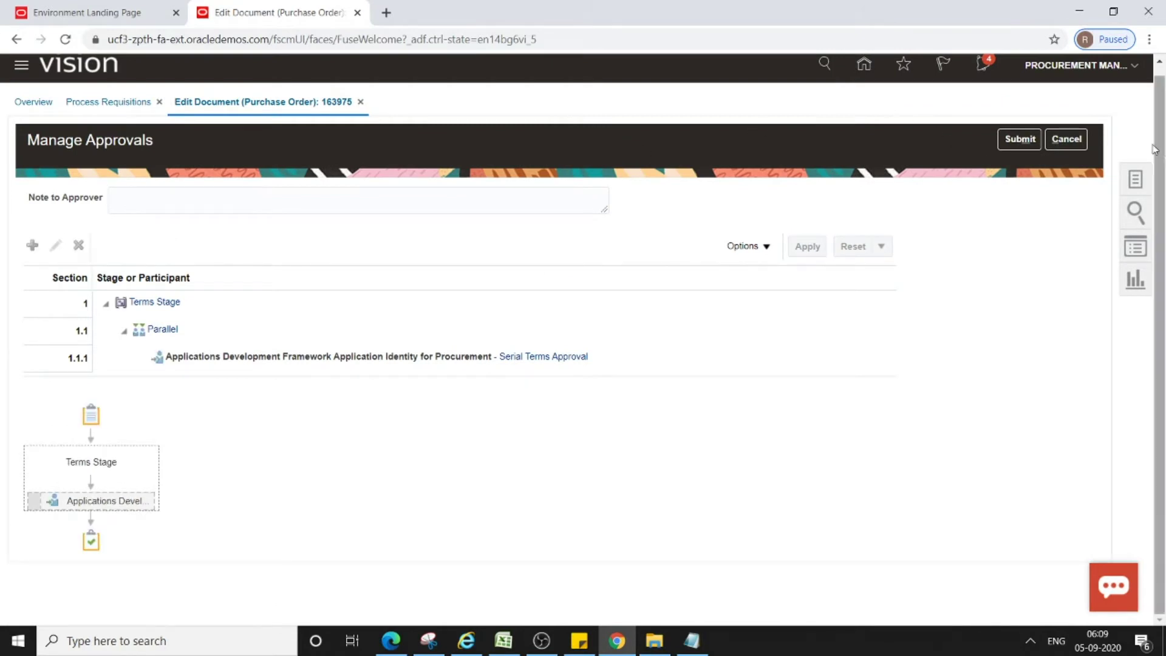
- Leave the order's approval routing, and examine the communication method options, the terms and the Alliance 7 Pro line
left_click(1067, 139)
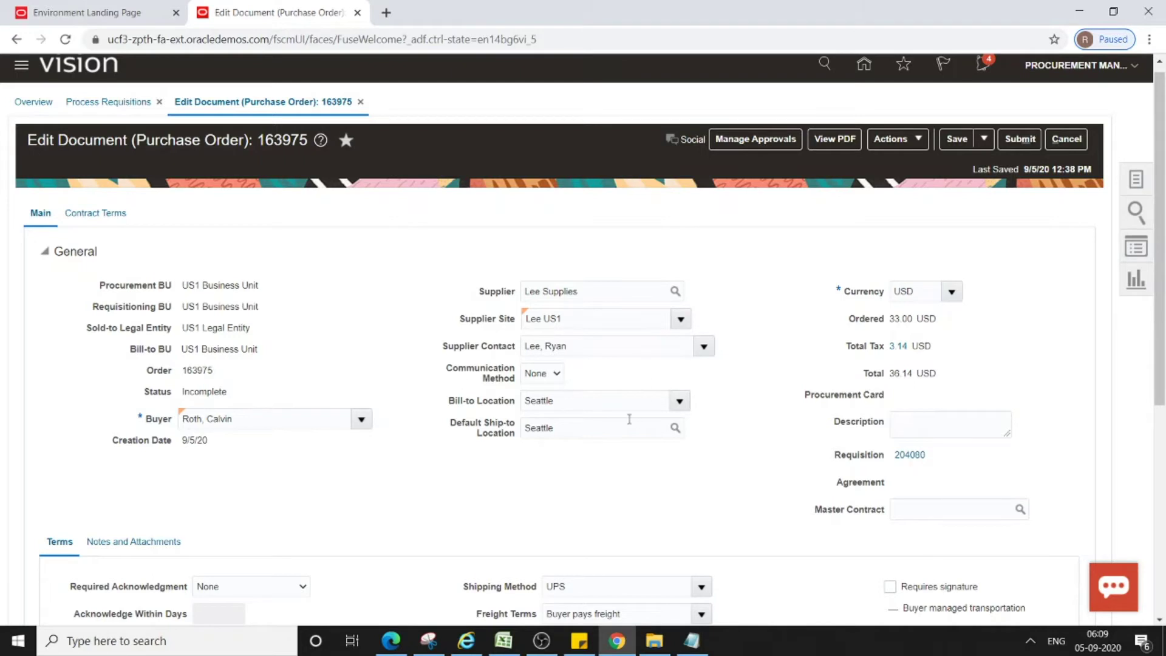
left_click(557, 374)
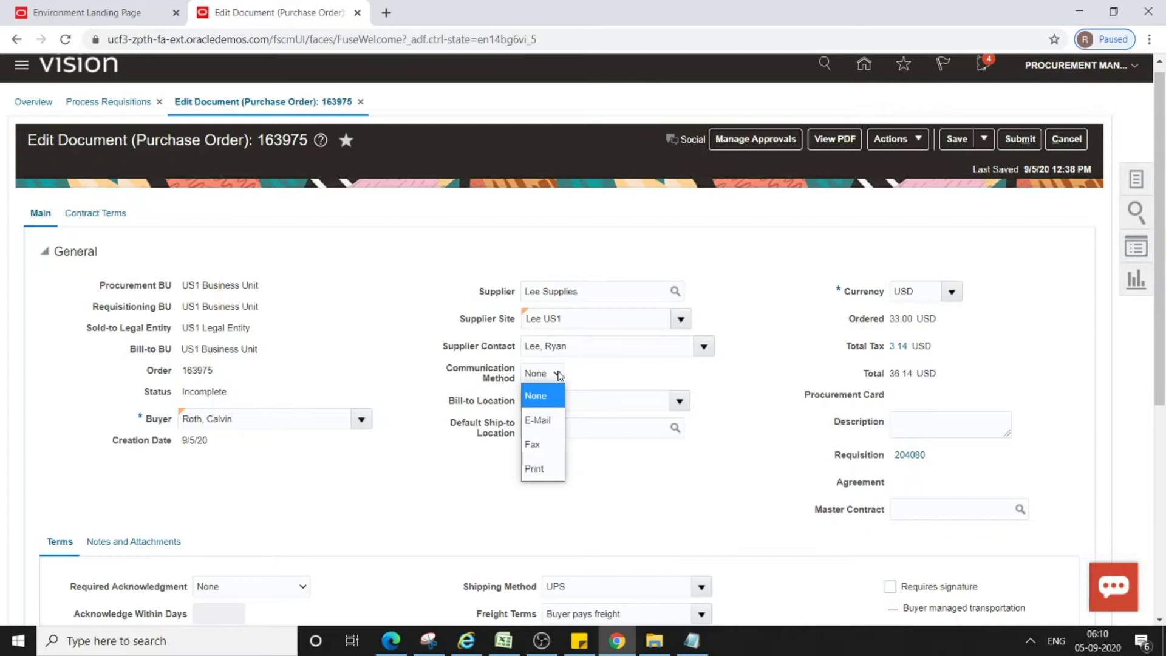
left_click(668, 513)
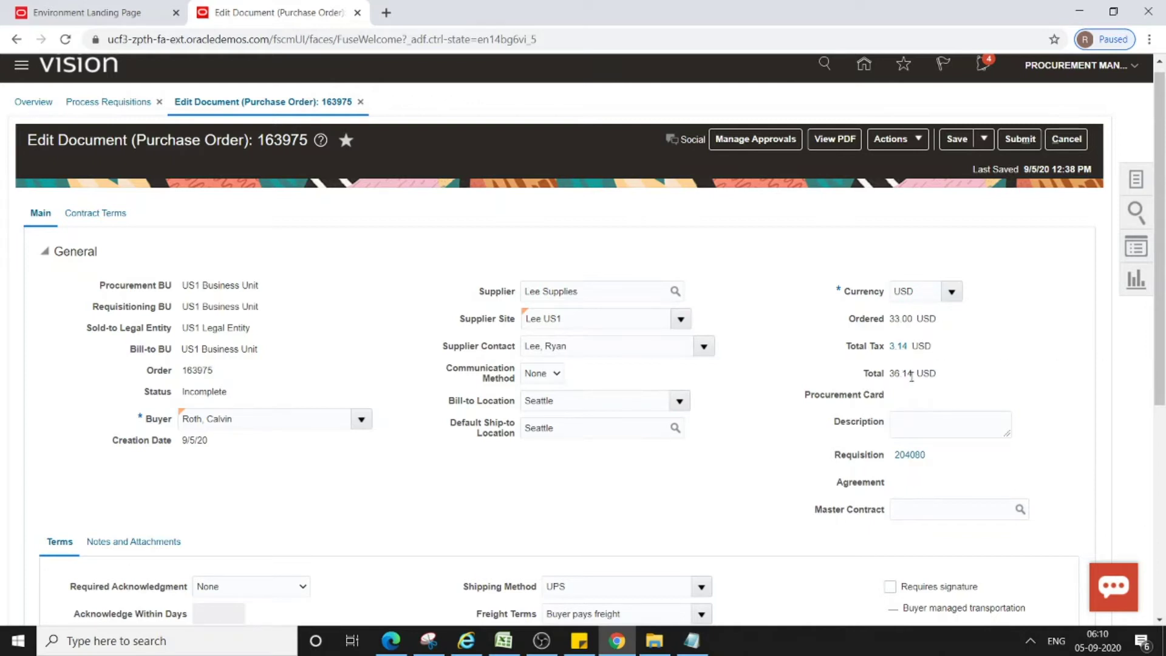
left_click_drag(1163, 316, 1165, 415)
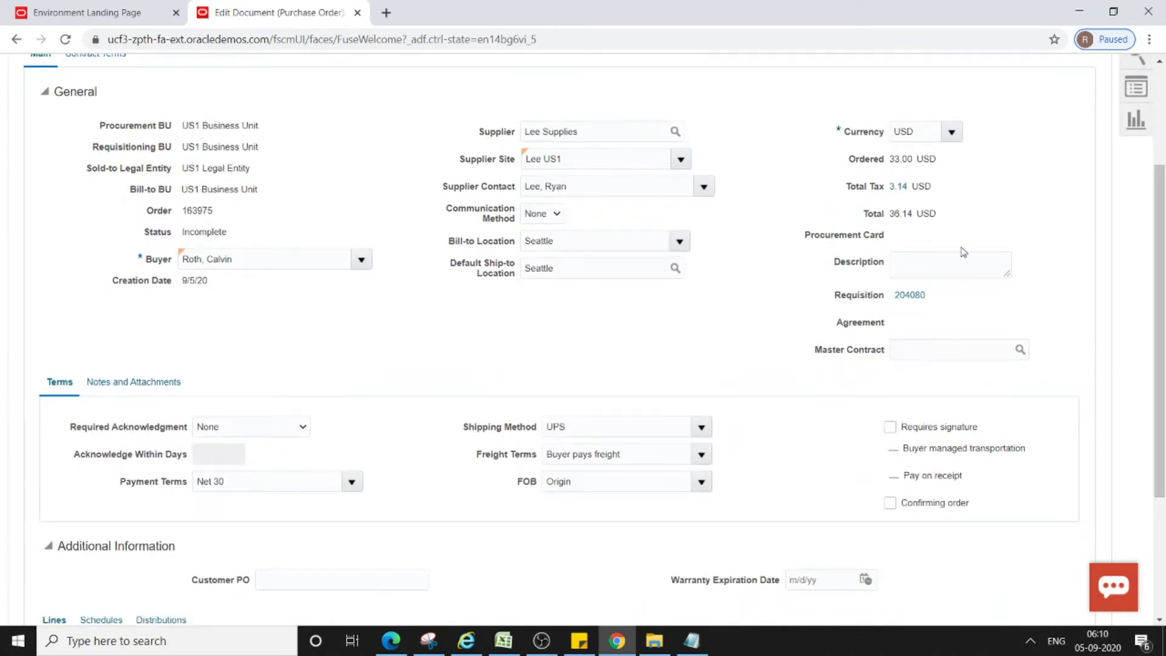
scroll(403, 317, "down", 3)
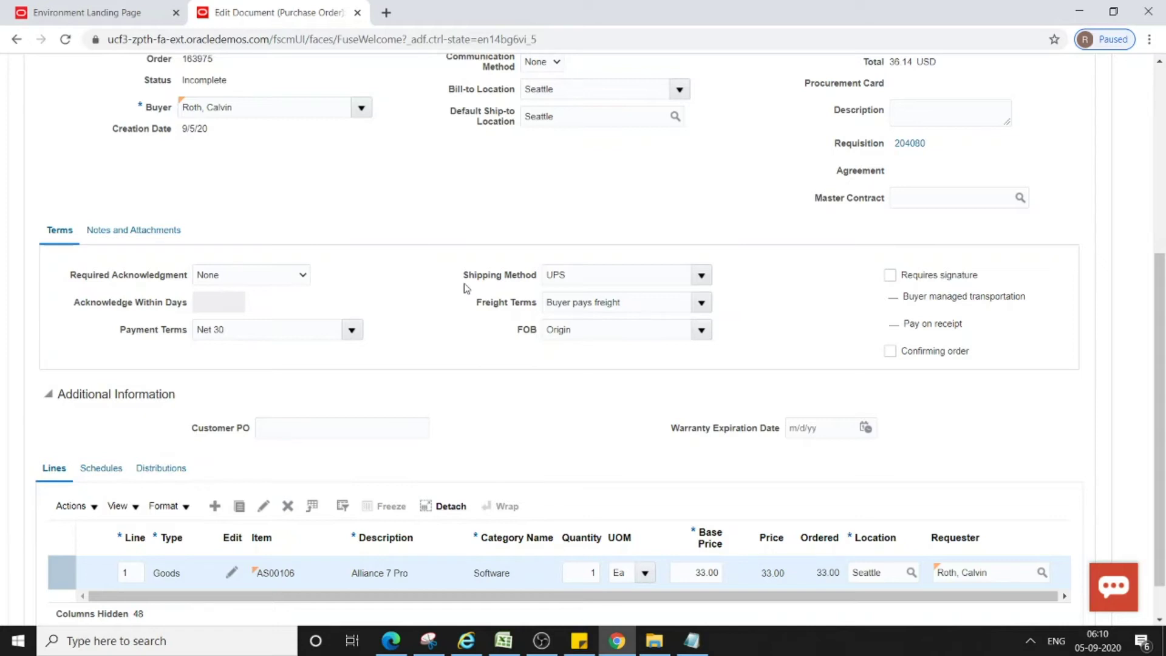
scroll(454, 316, "down", 1)
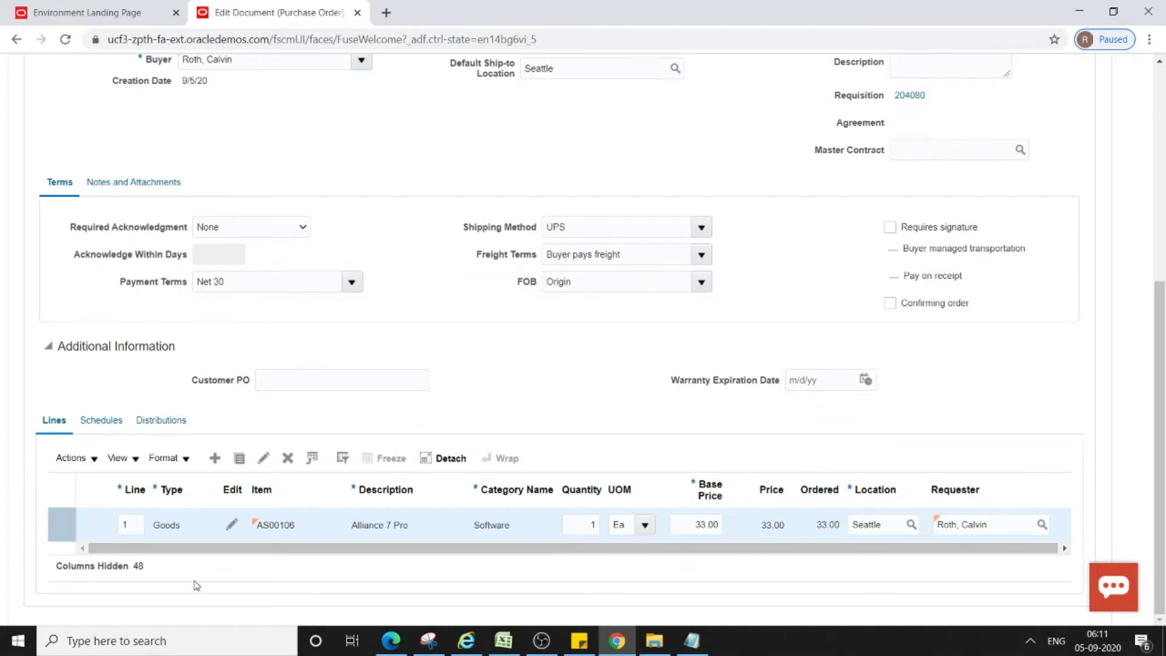
- Set the receipt routing of the Alliance 7 Pro schedule to Standard receipt
left_click(105, 421)
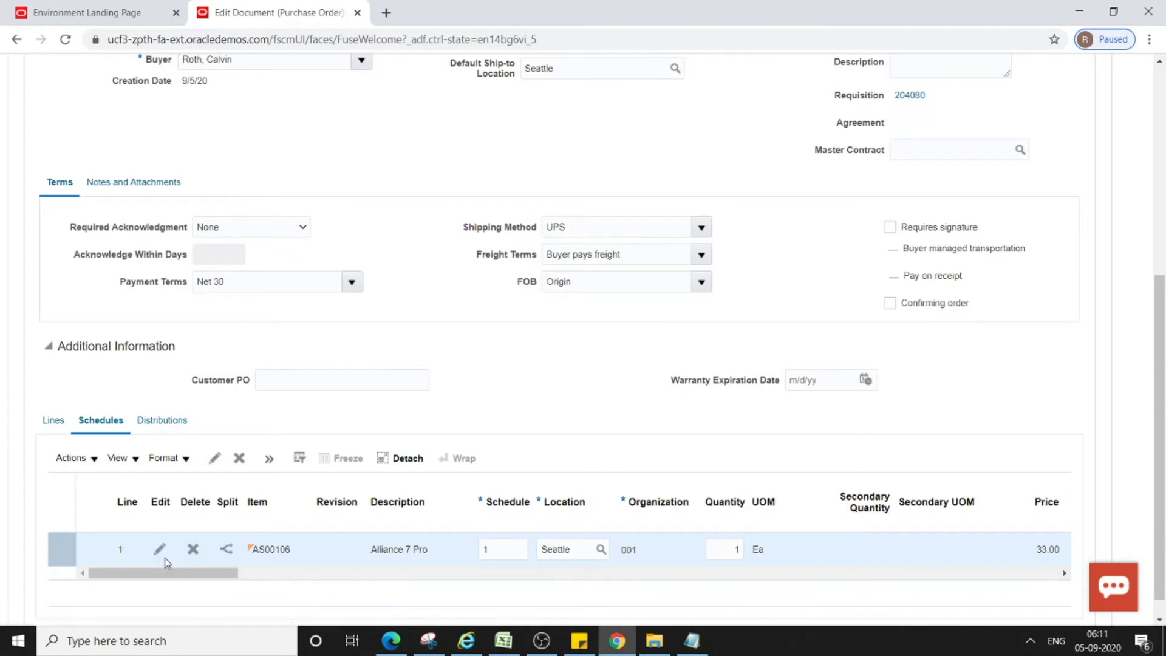
left_click_drag(198, 577, 306, 589)
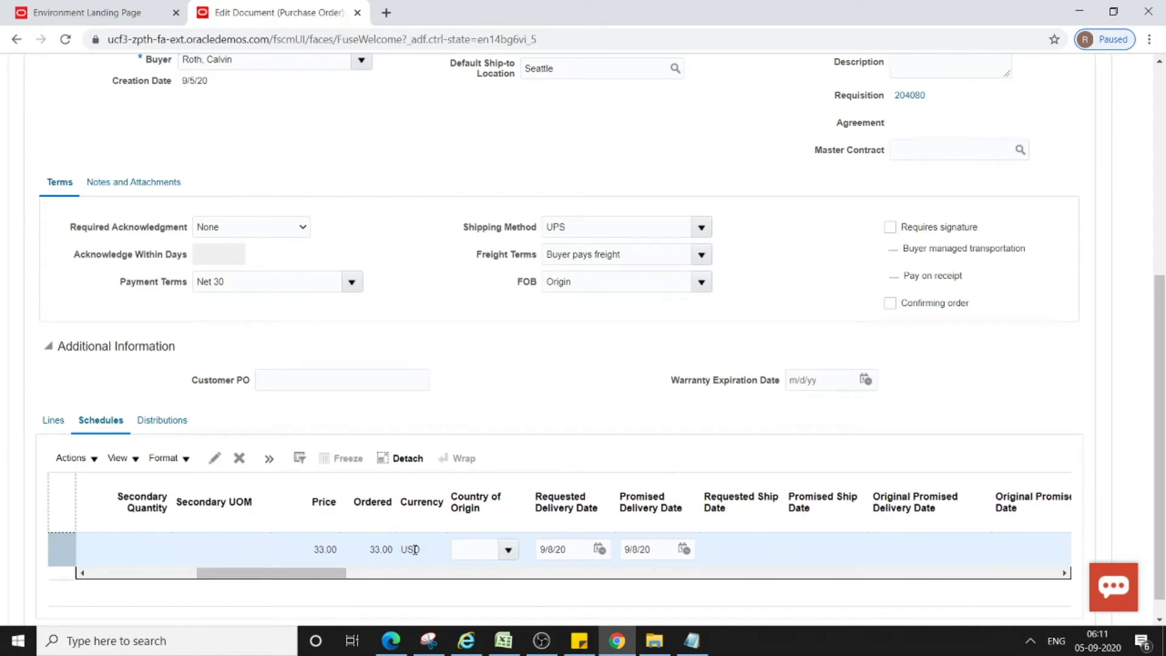
left_click_drag(308, 585, 683, 631)
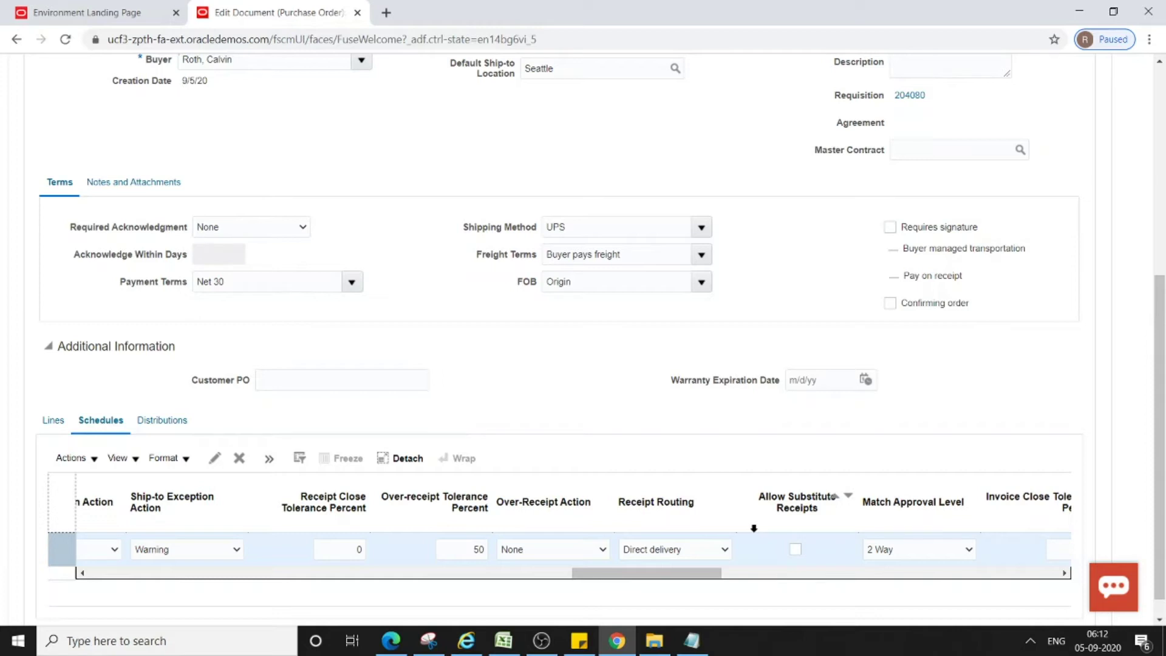
left_click(717, 550)
left_click(725, 550)
left_click(688, 527)
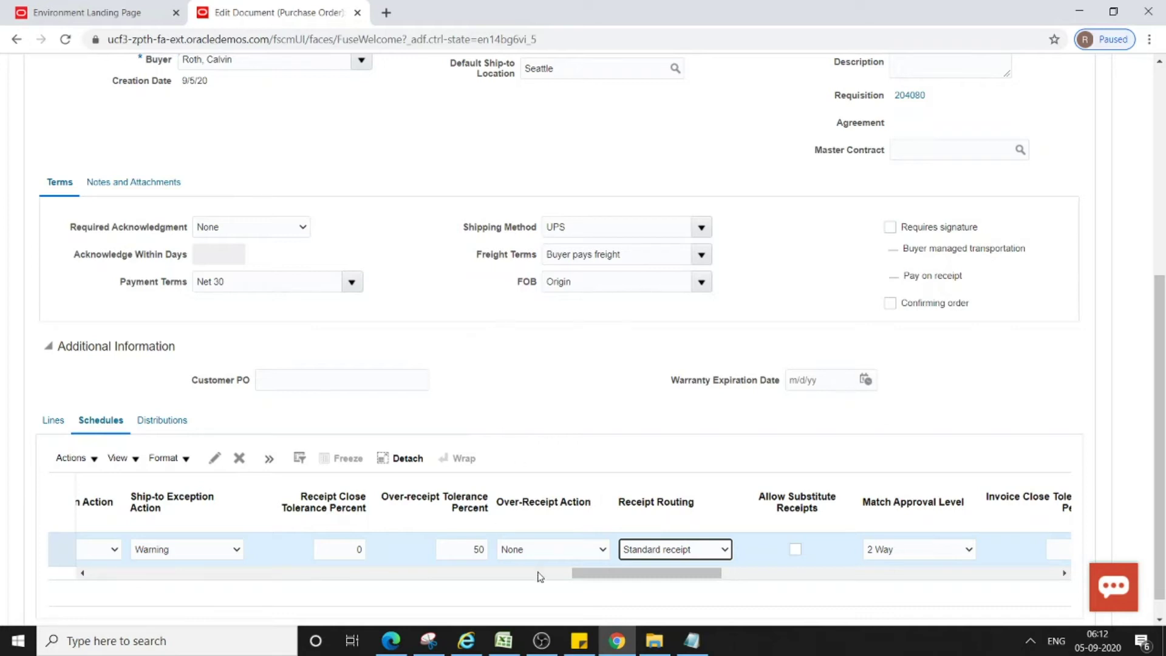
- Examine the schedule's match approval level, invoice match options, accrual setting and charge account
left_click_drag(591, 575, 627, 578)
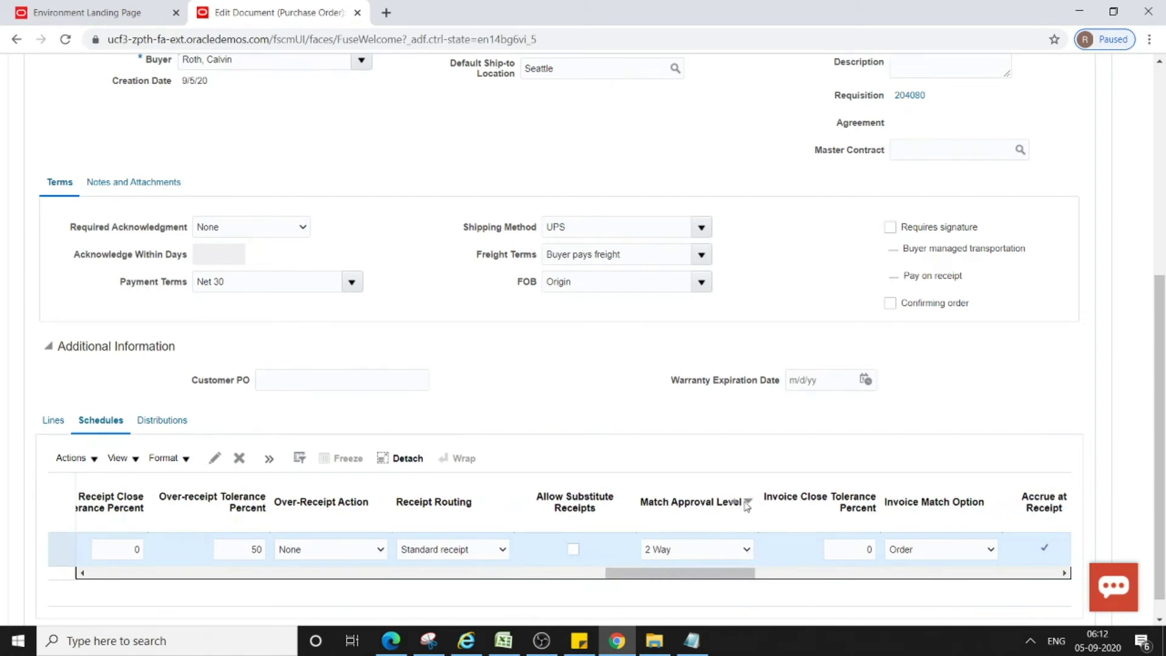
left_click_drag(719, 574, 763, 577)
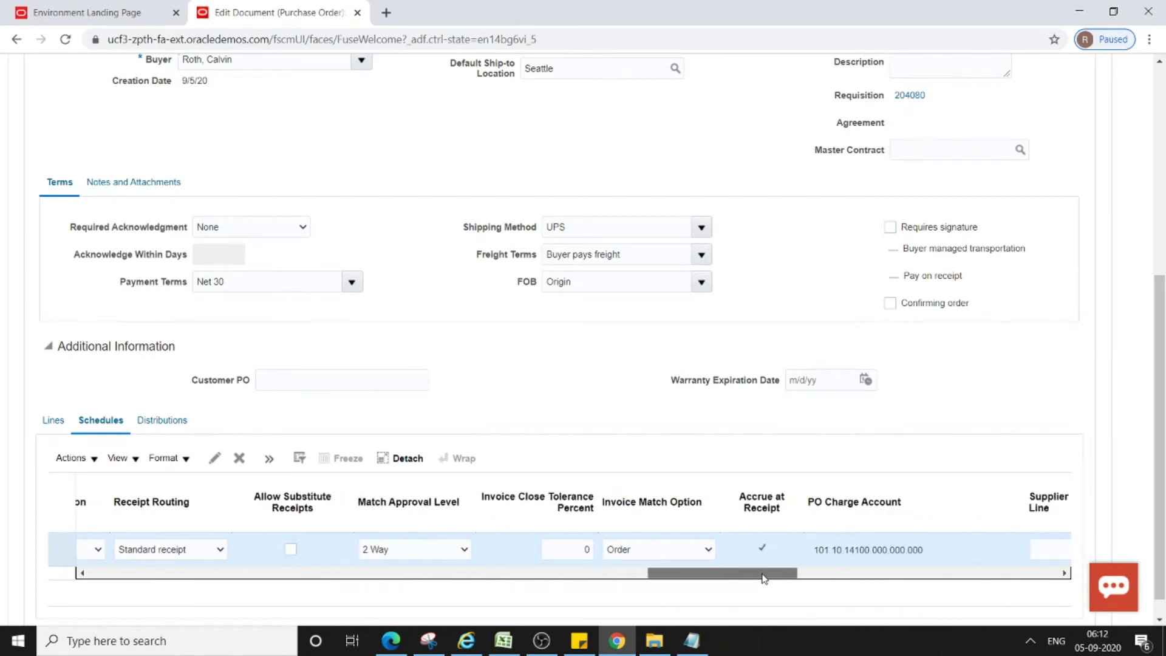
left_click(706, 551)
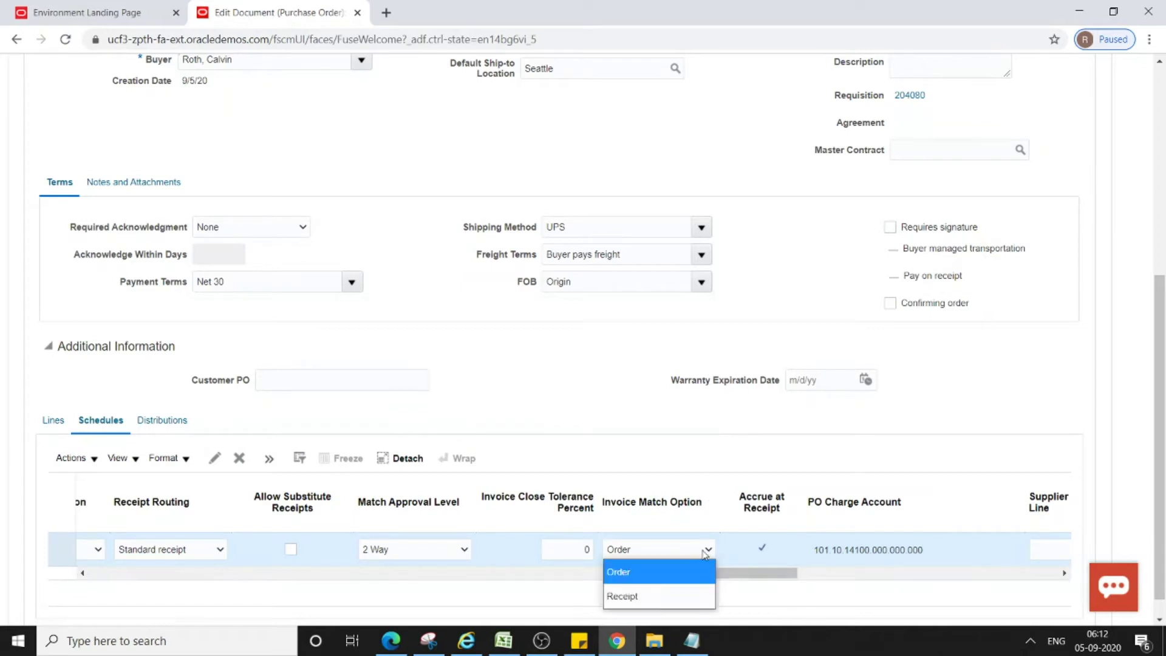
left_click(805, 595)
left_click_drag(746, 574, 246, 574)
scroll(444, 363, "up", 6)
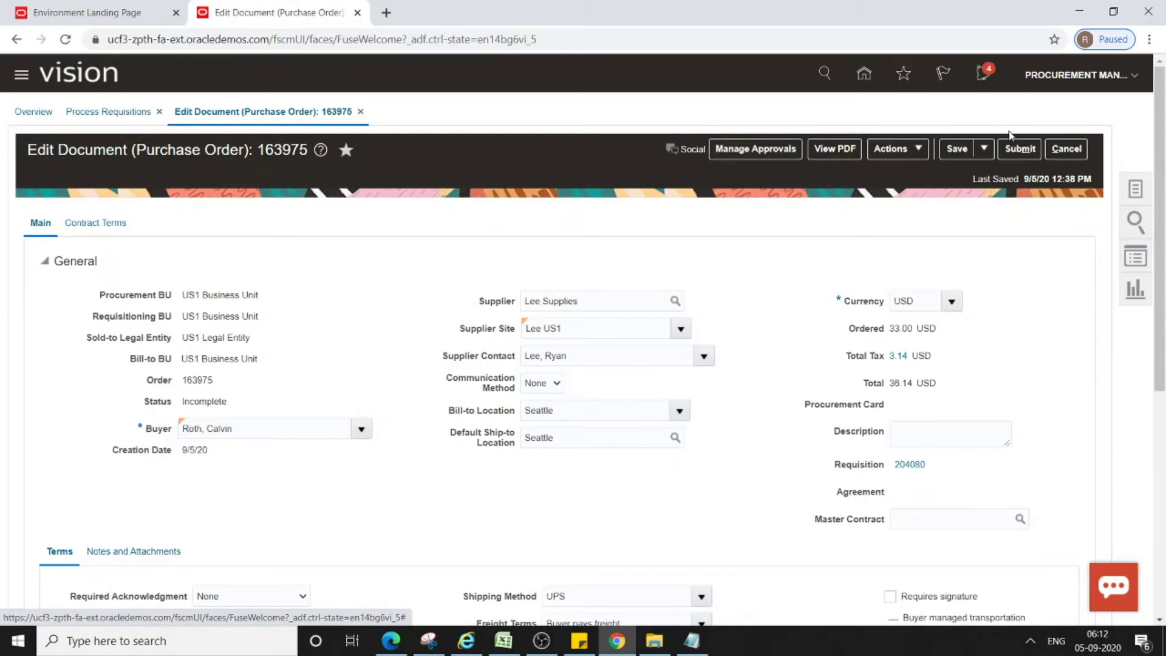
- Submit the purchase order for approval, copy its order number from the confirmation message and dismiss the message
left_click(919, 152)
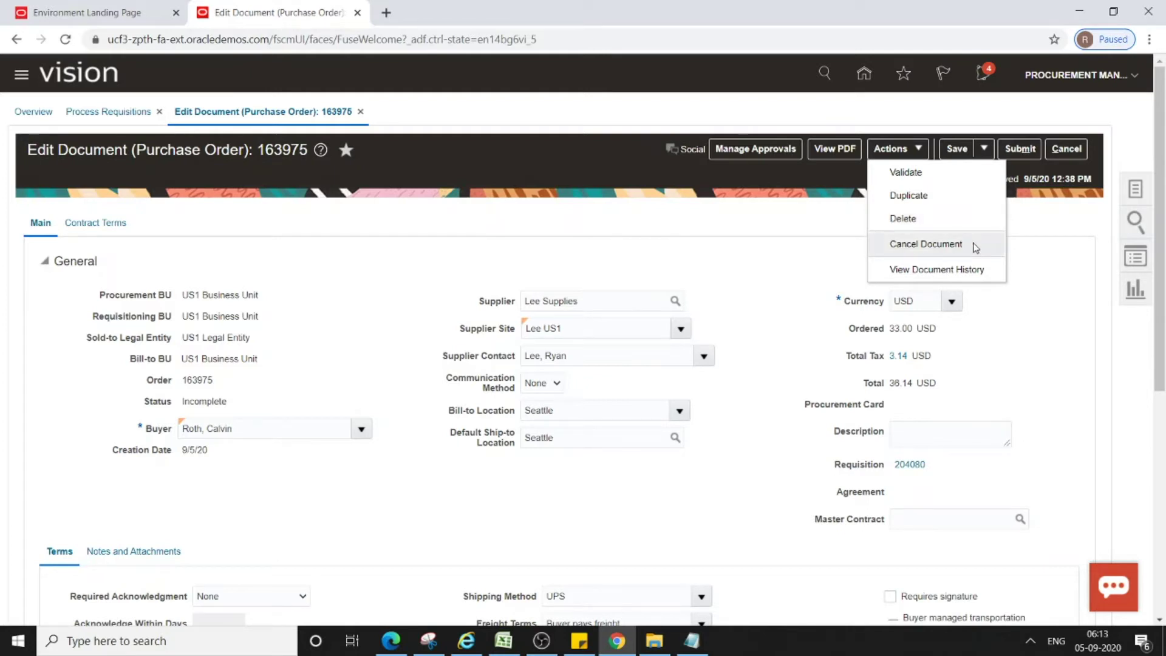
left_click(1043, 310)
left_click(1020, 149)
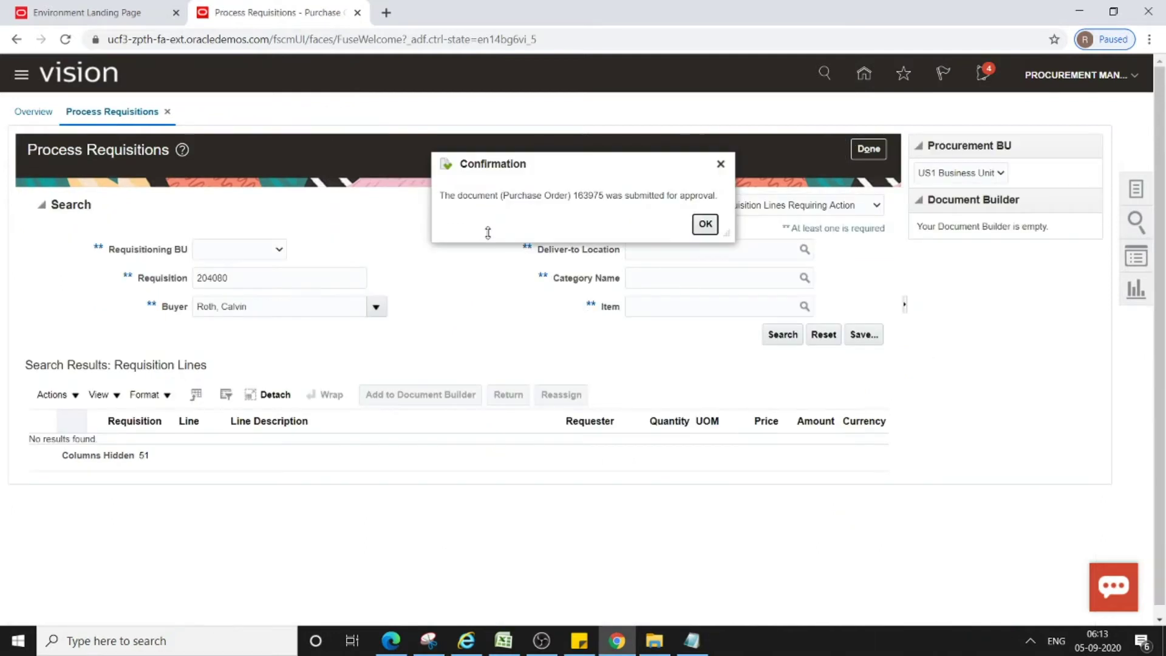
double_click(584, 195)
key("ctrl+c")
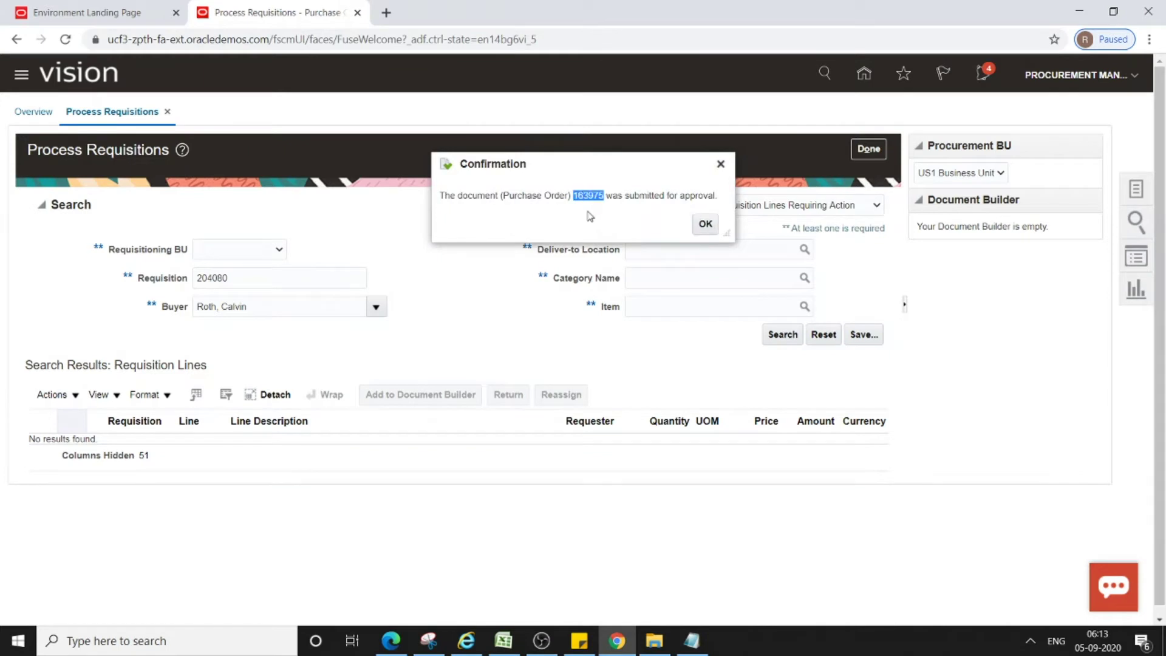
left_click(706, 224)
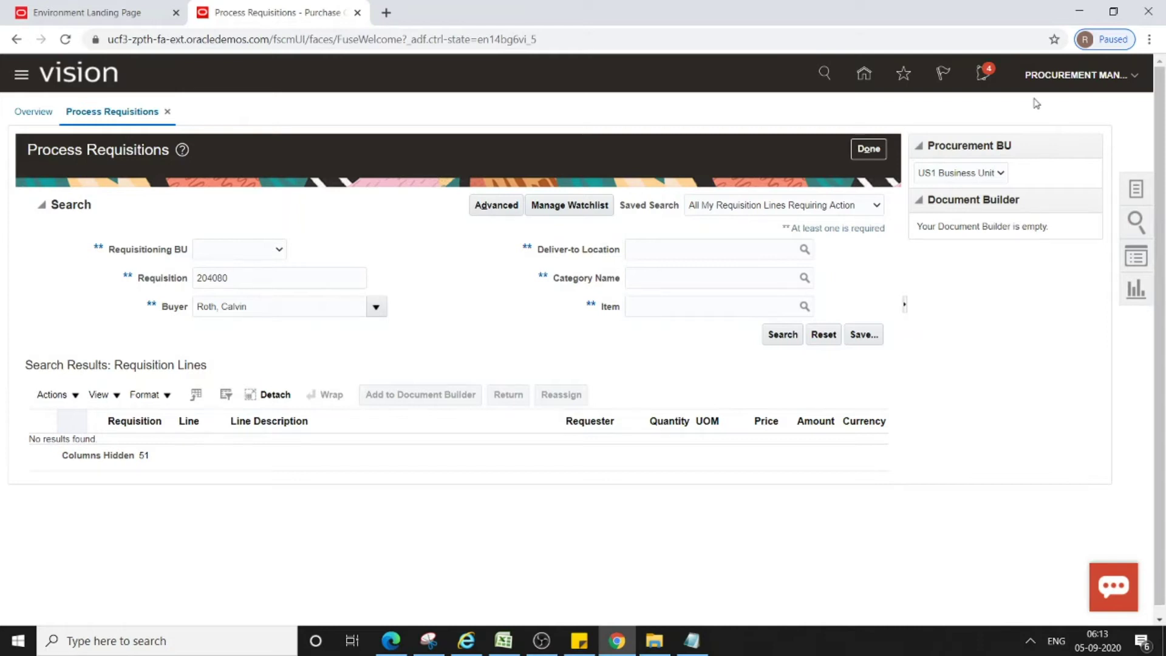
left_click(1136, 192)
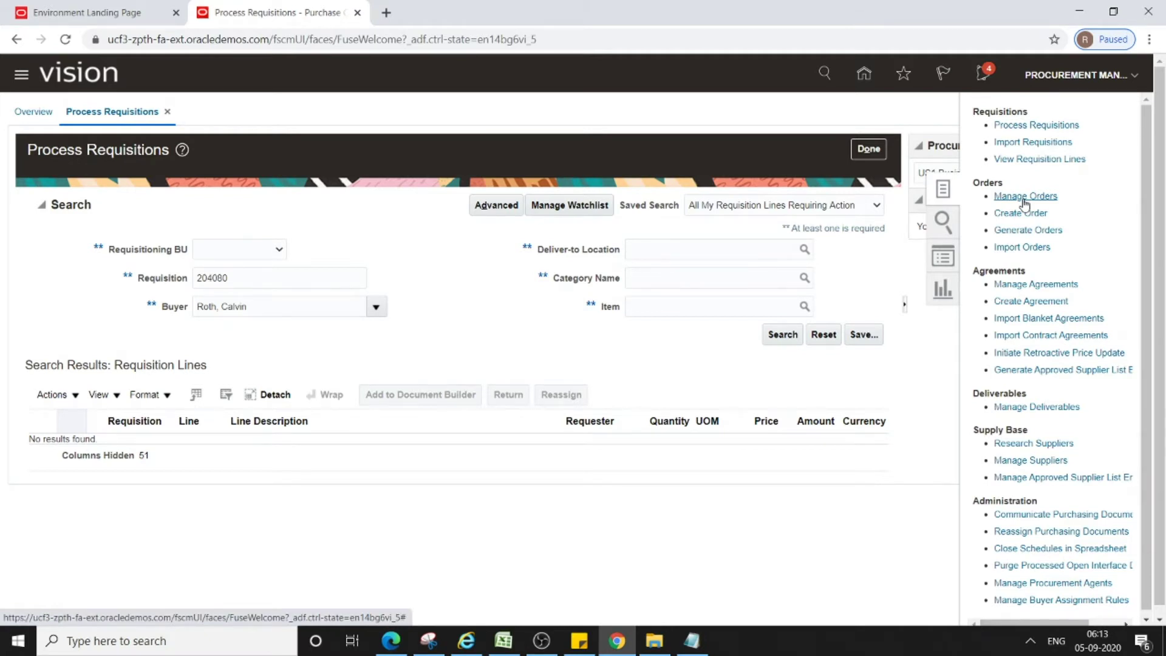
double_click(914, 410)
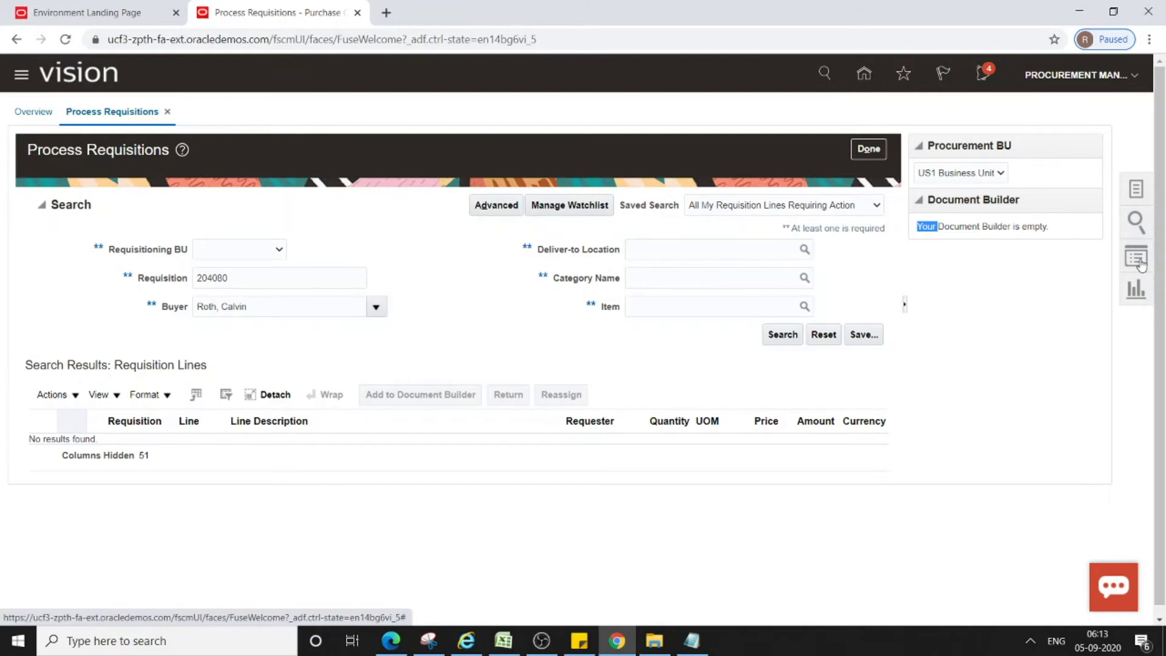
left_click(1140, 264)
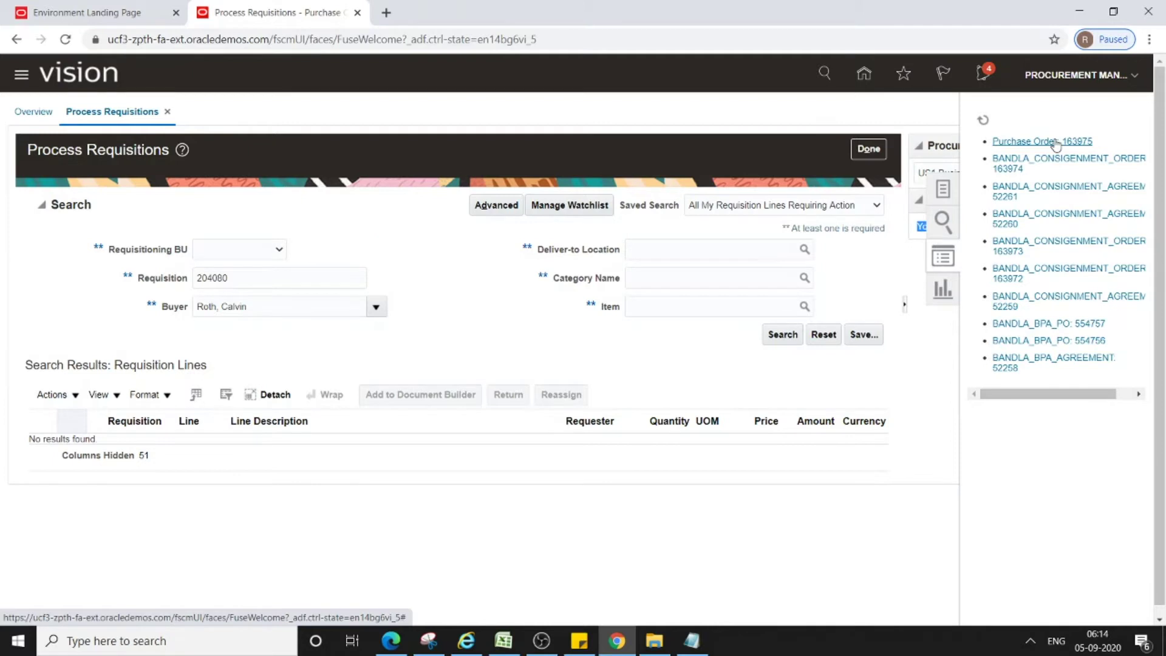
left_click(929, 562)
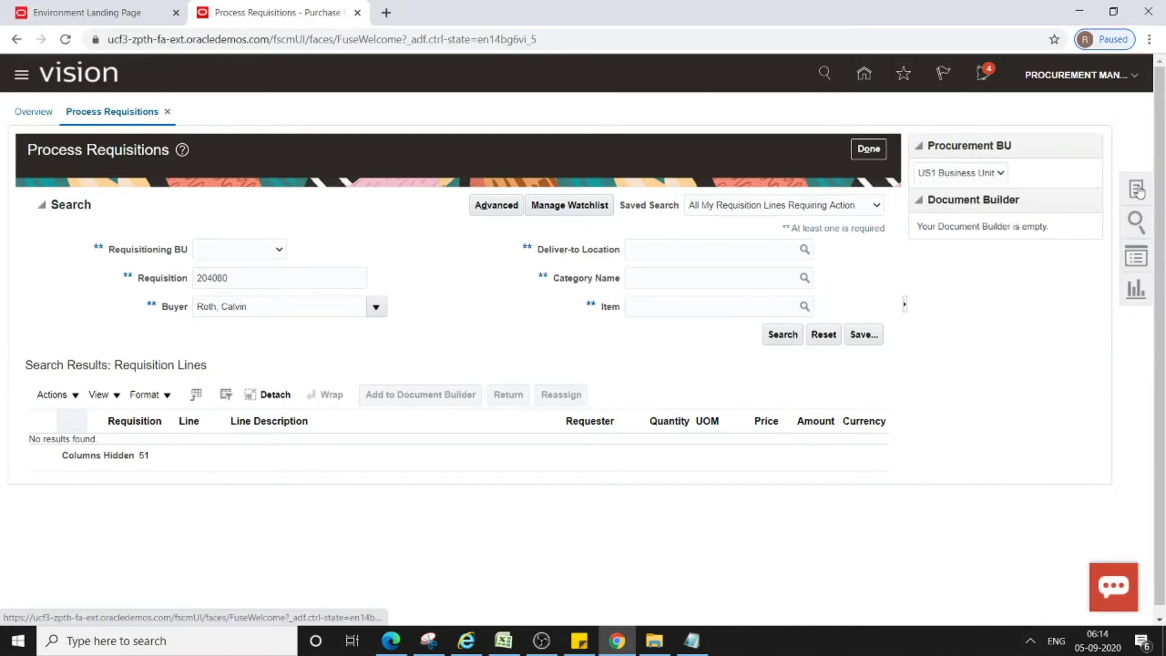
- Open Manage Orders and search for the submitted purchase order by its order number
left_click(1139, 191)
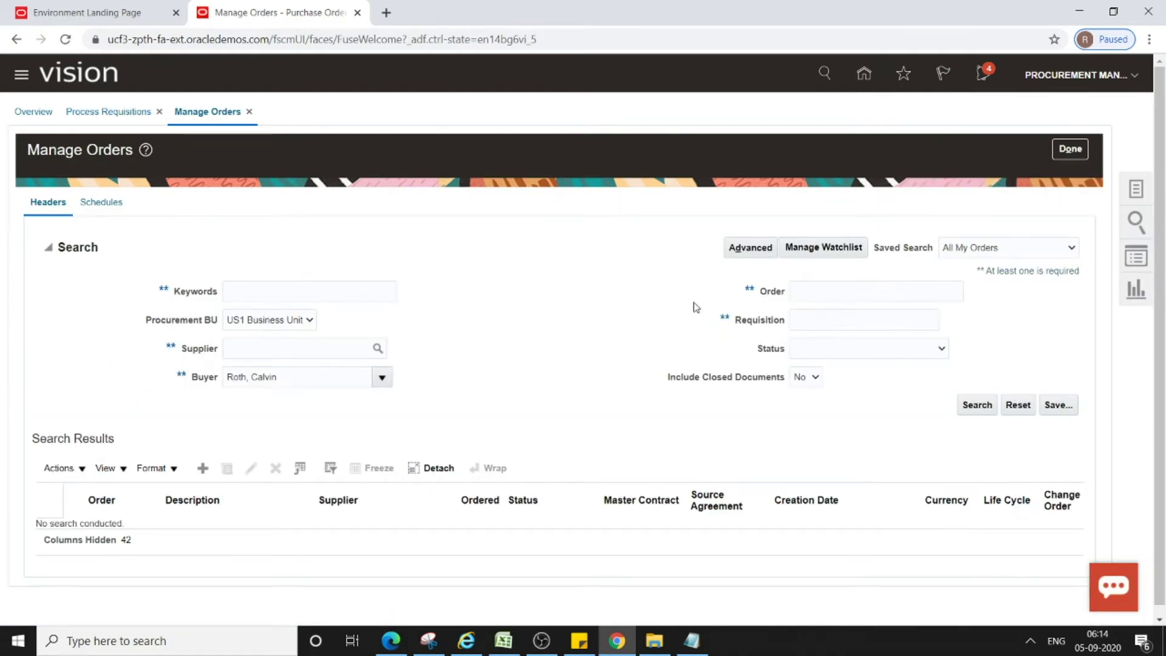
left_click(829, 292)
key("ctrl+v")
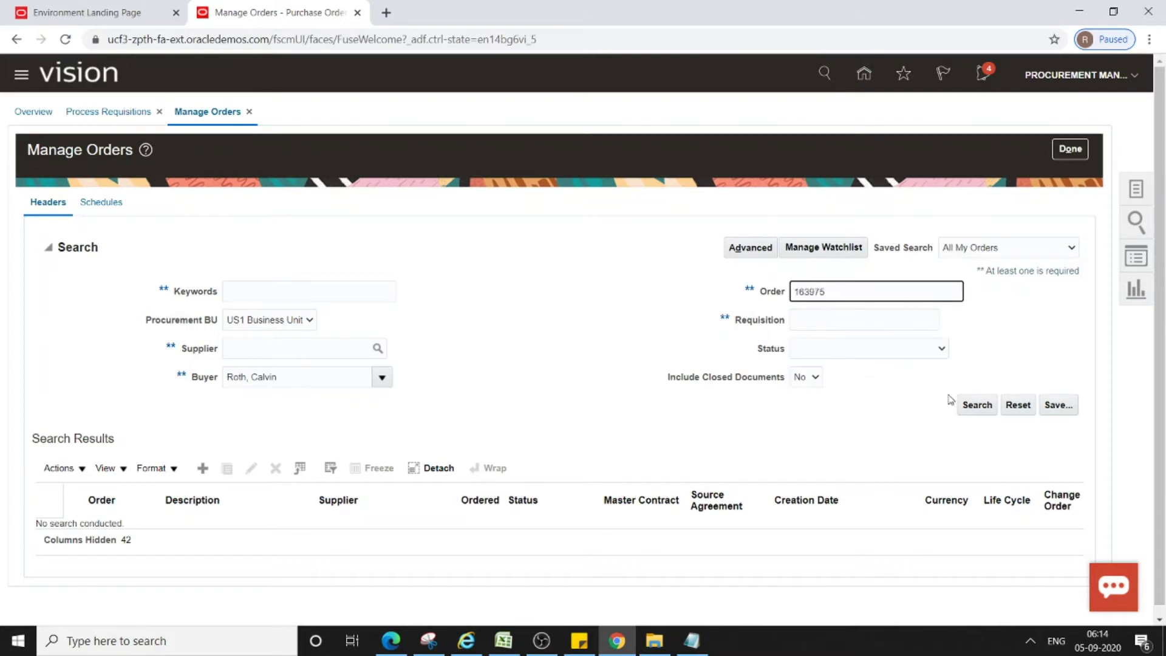
left_click(978, 406)
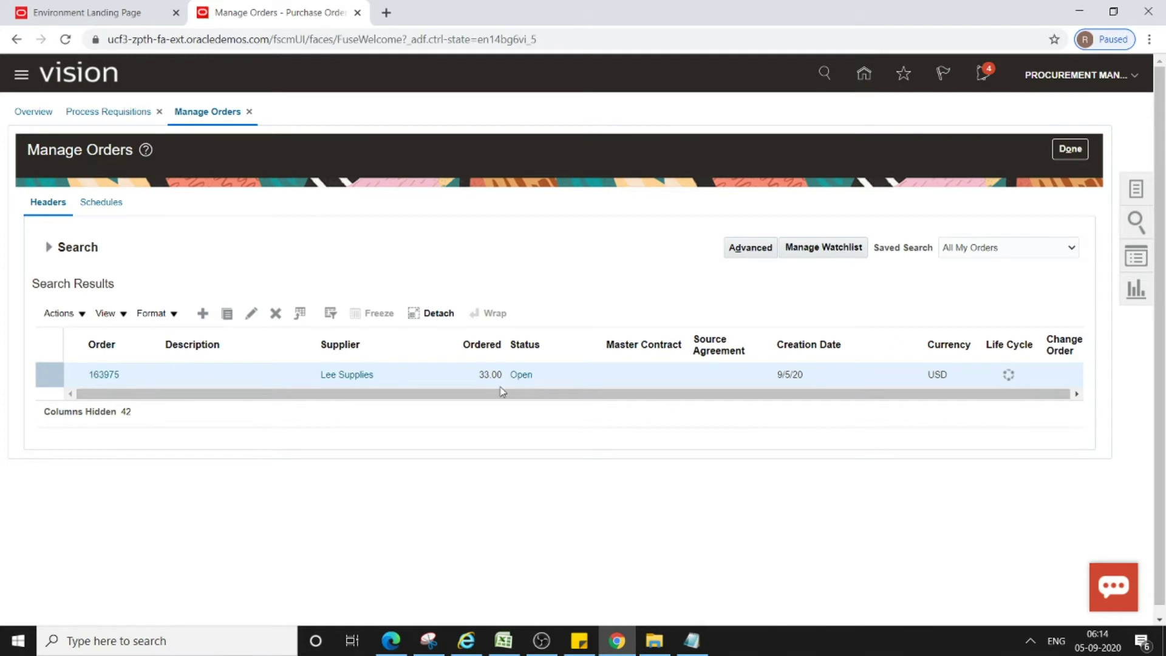
- Check the order's status and life cycle, open the purchase order, and review and close its document history
left_click(528, 373)
left_click(1006, 379)
left_click(104, 374)
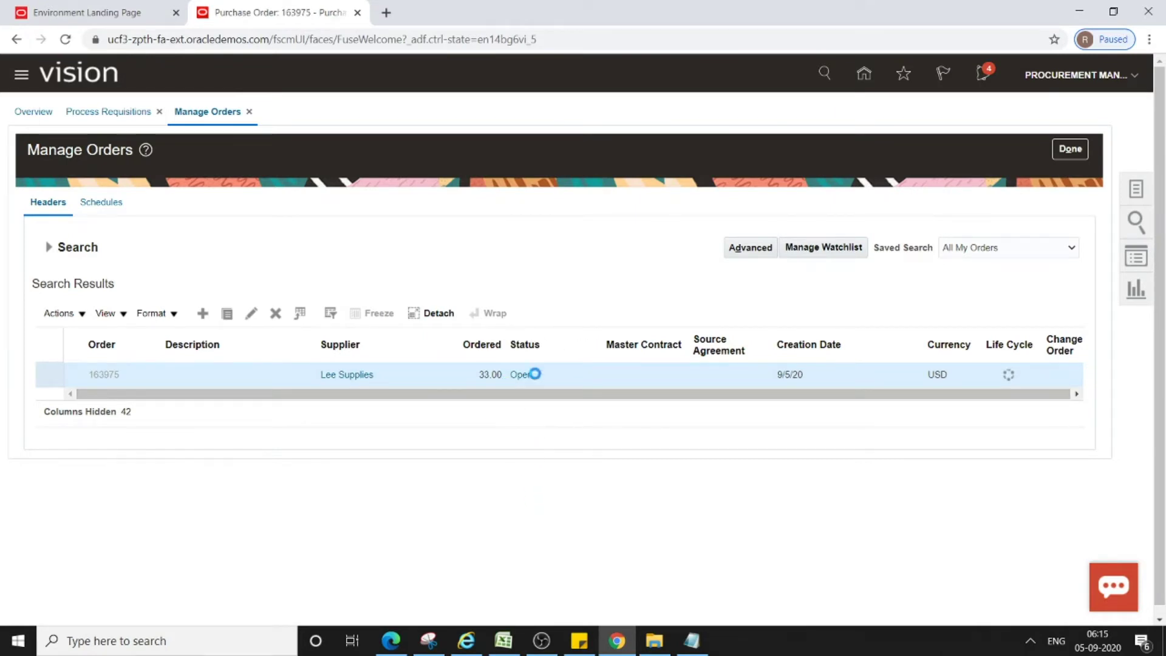
left_click(173, 383)
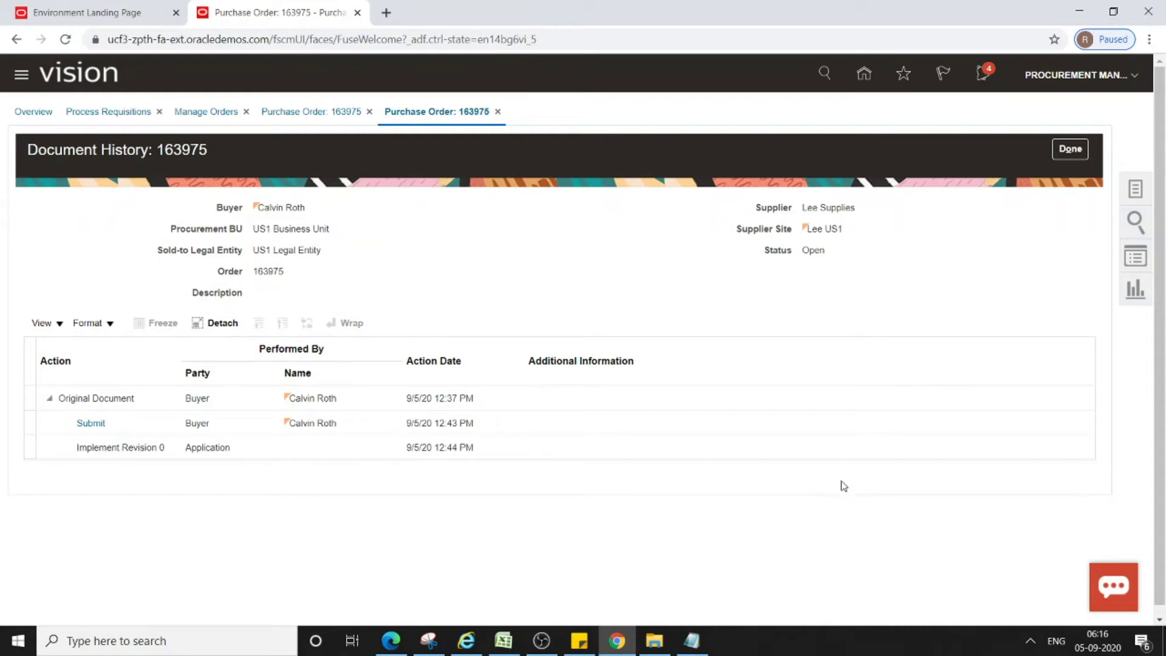
left_click(1071, 149)
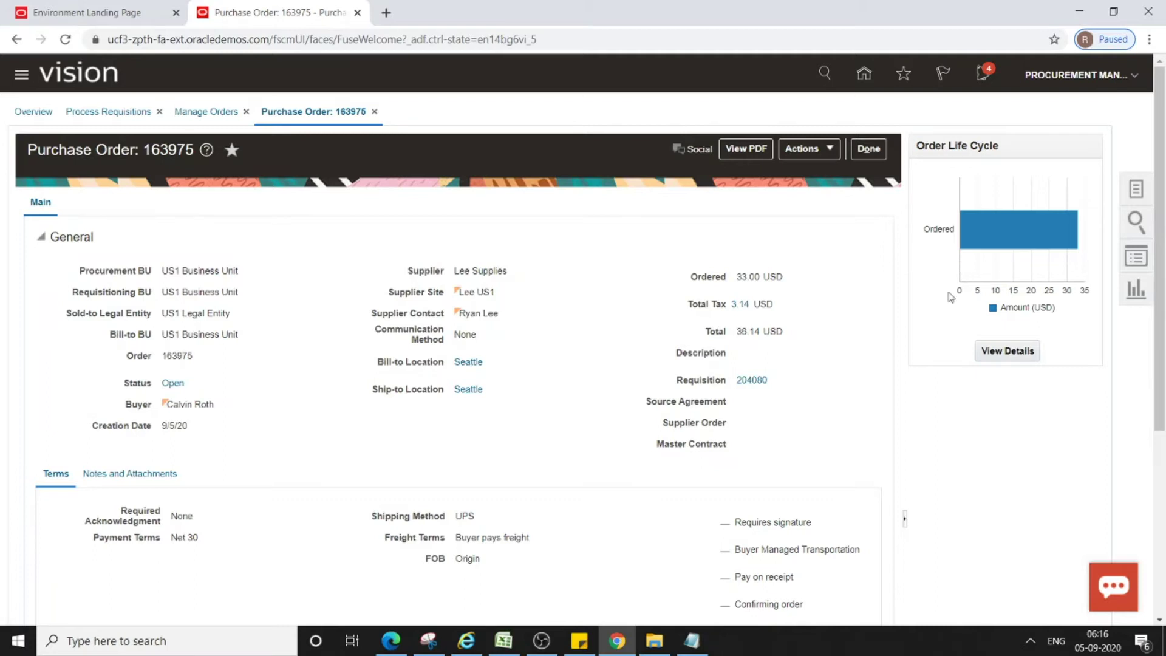
left_click(542, 641)
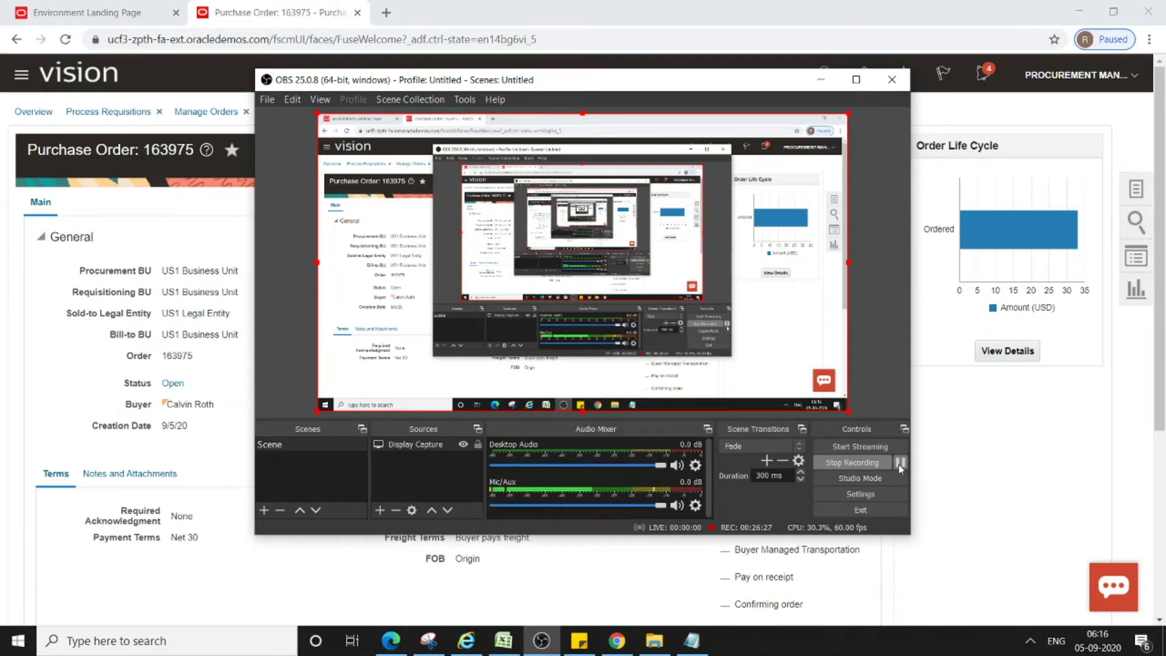
left_click(821, 80)
left_click(821, 76)
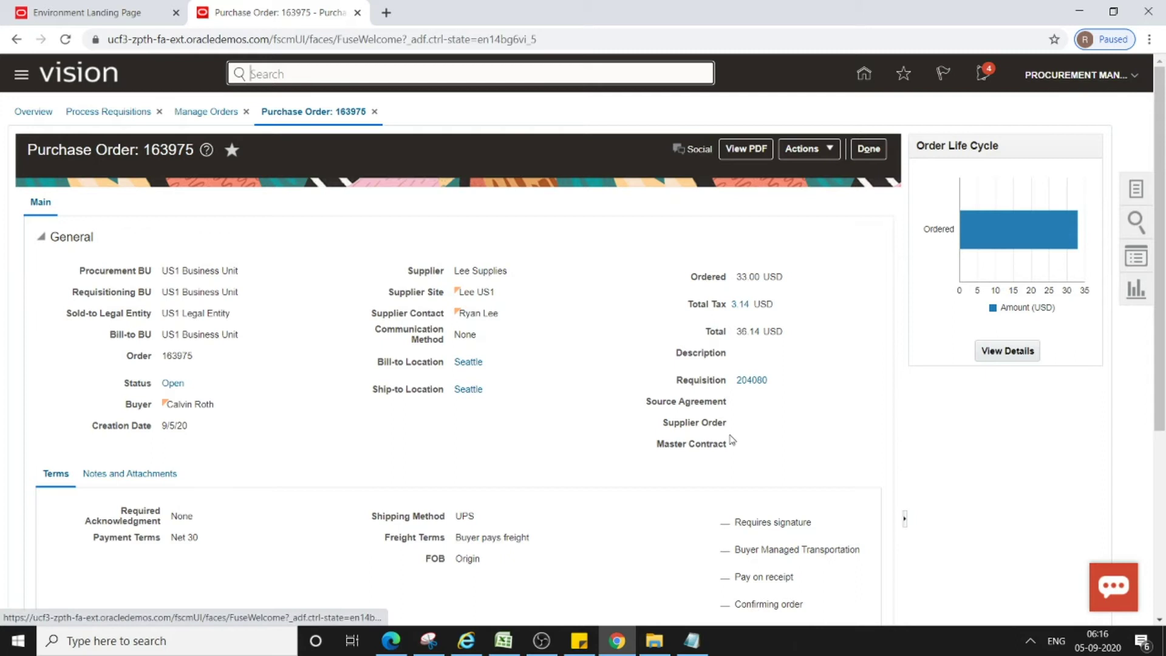
- Switch to the Excel workbook and review the Requisition, Purchase Order and Receiving stages of the Oracle Fusion P2P life cycle
left_click(506, 644)
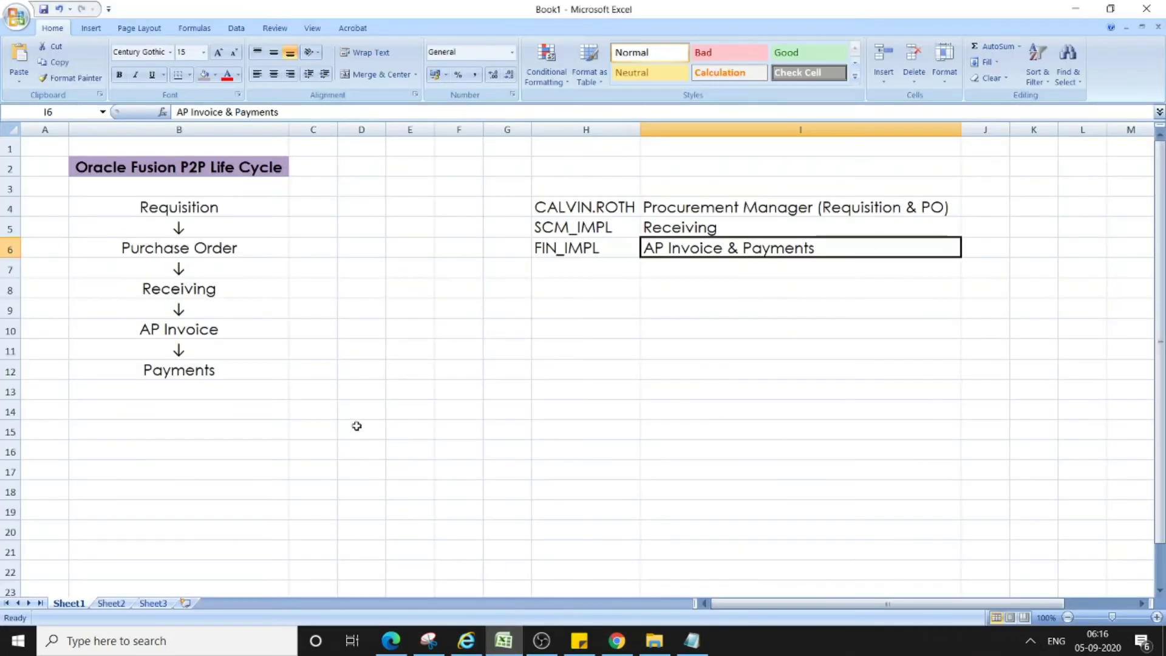
left_click(226, 207)
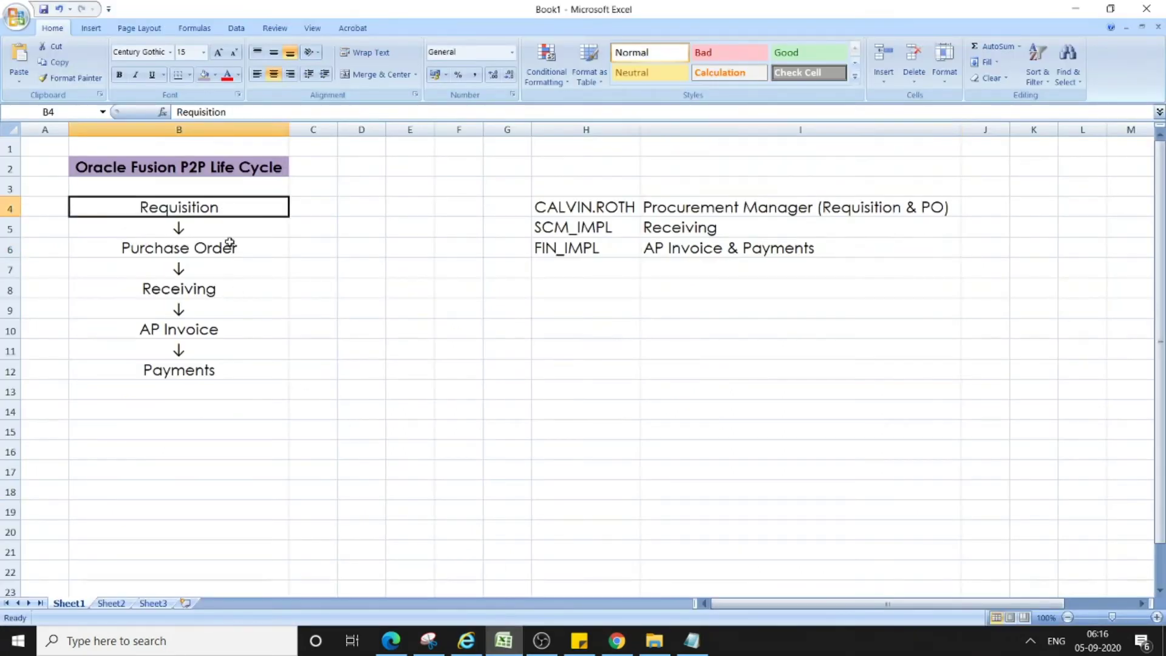
left_click(225, 249)
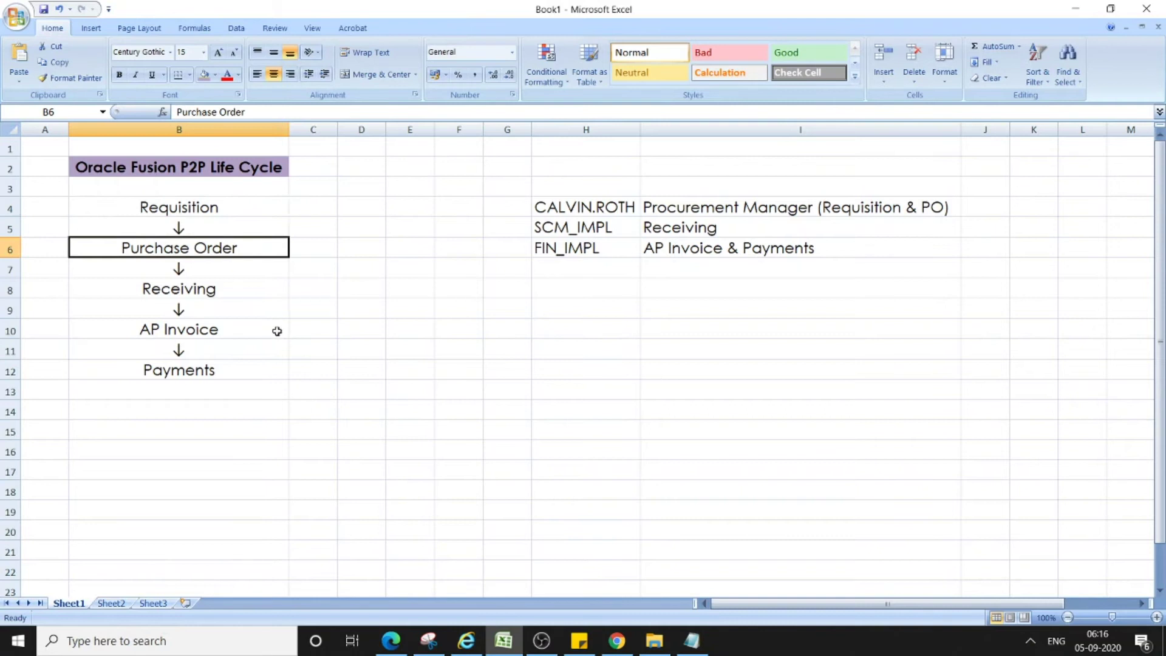
left_click(240, 290)
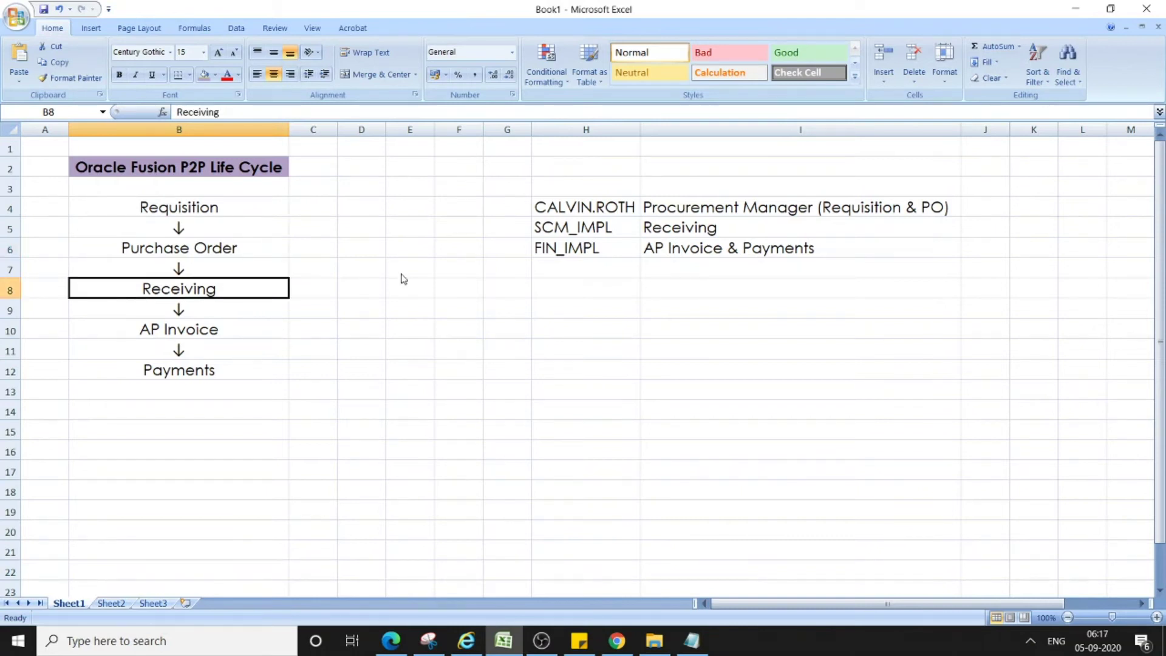
- Switch back to Oracle Fusion in Chrome, sign out of the procurement manager account and confirm the single sign-off
left_click(616, 640)
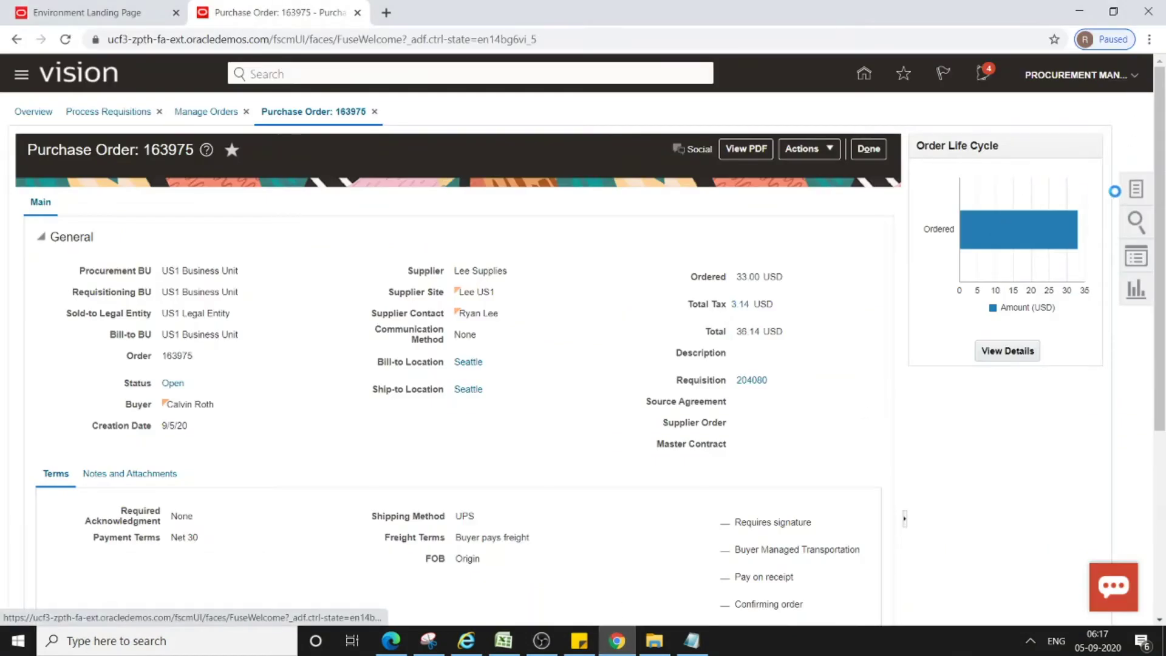
left_click(1134, 80)
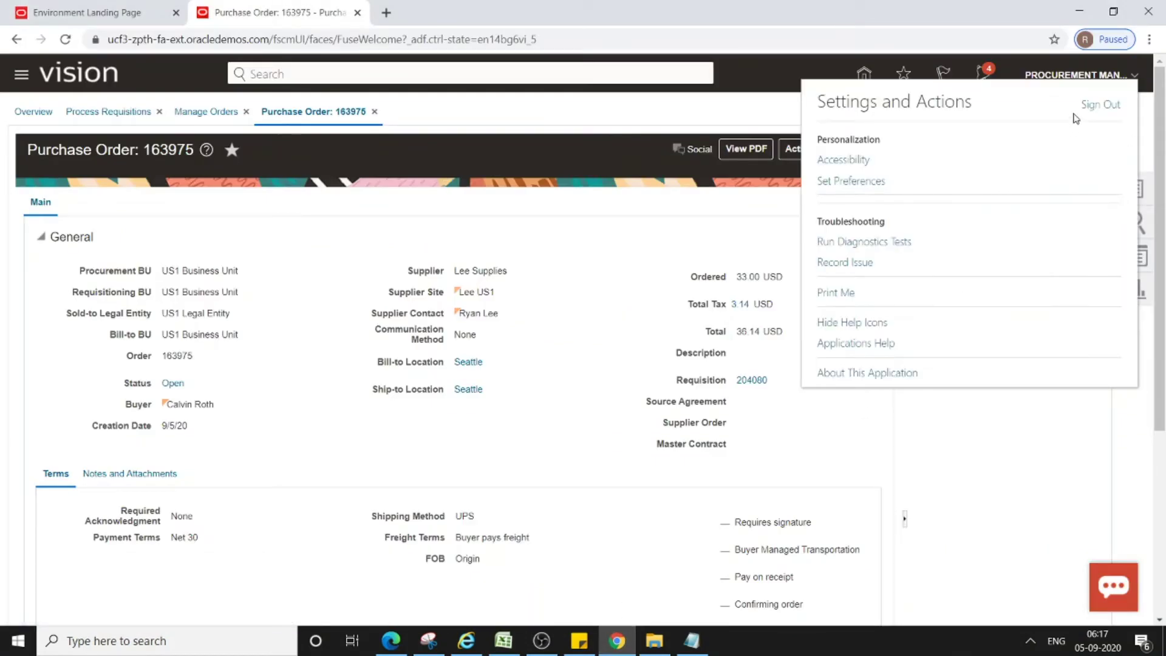
left_click(1098, 107)
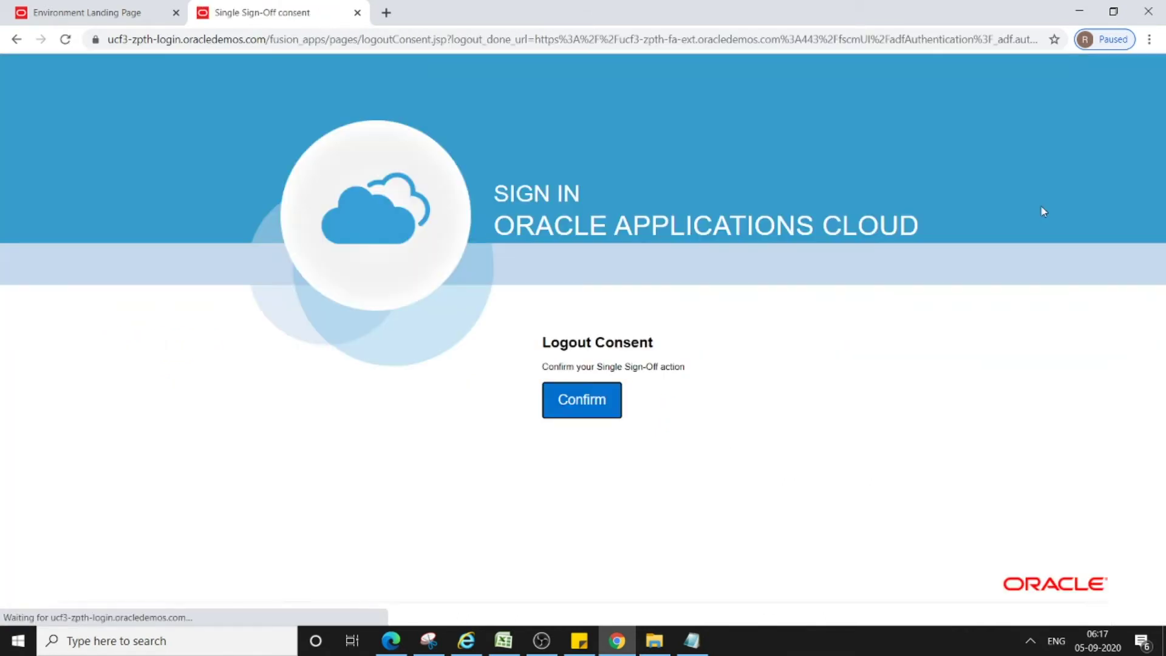
left_click(602, 403)
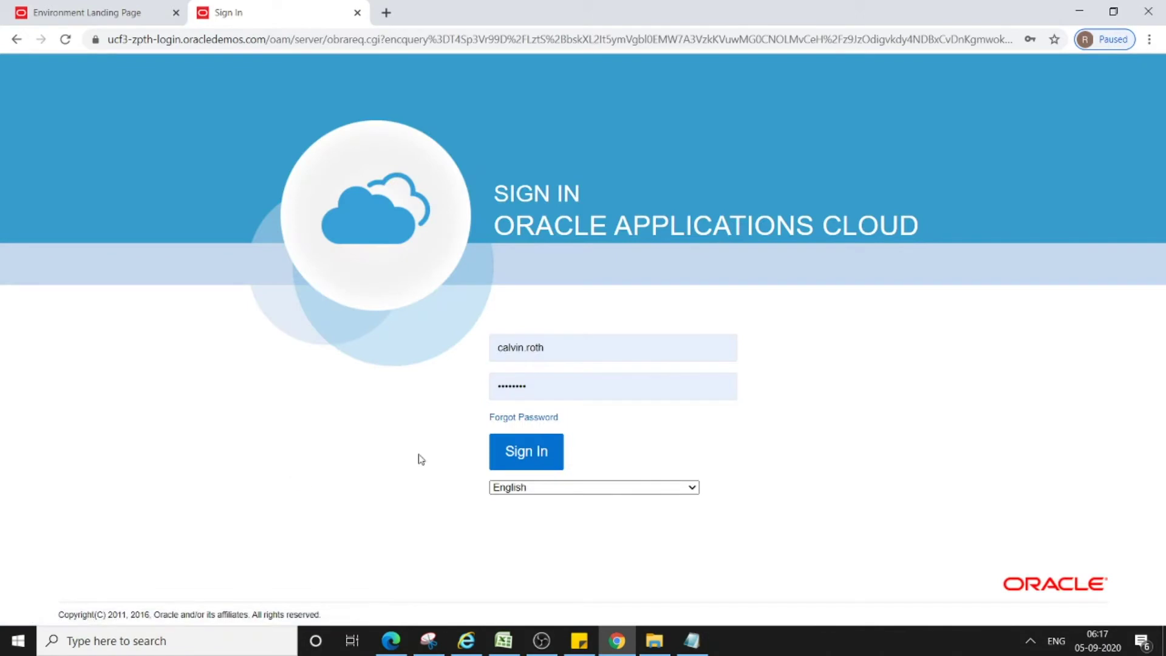
- Sign in to Oracle Applications Cloud as scm_impl, using the saved account password
left_click(535, 345)
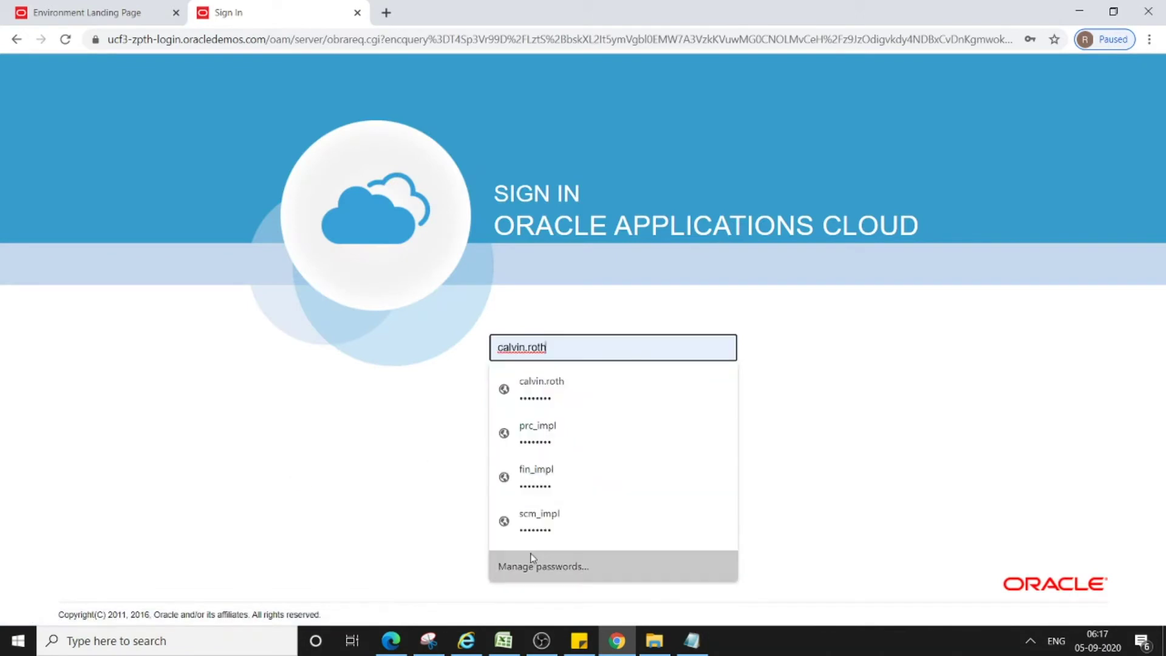
left_click(558, 523)
left_click(527, 451)
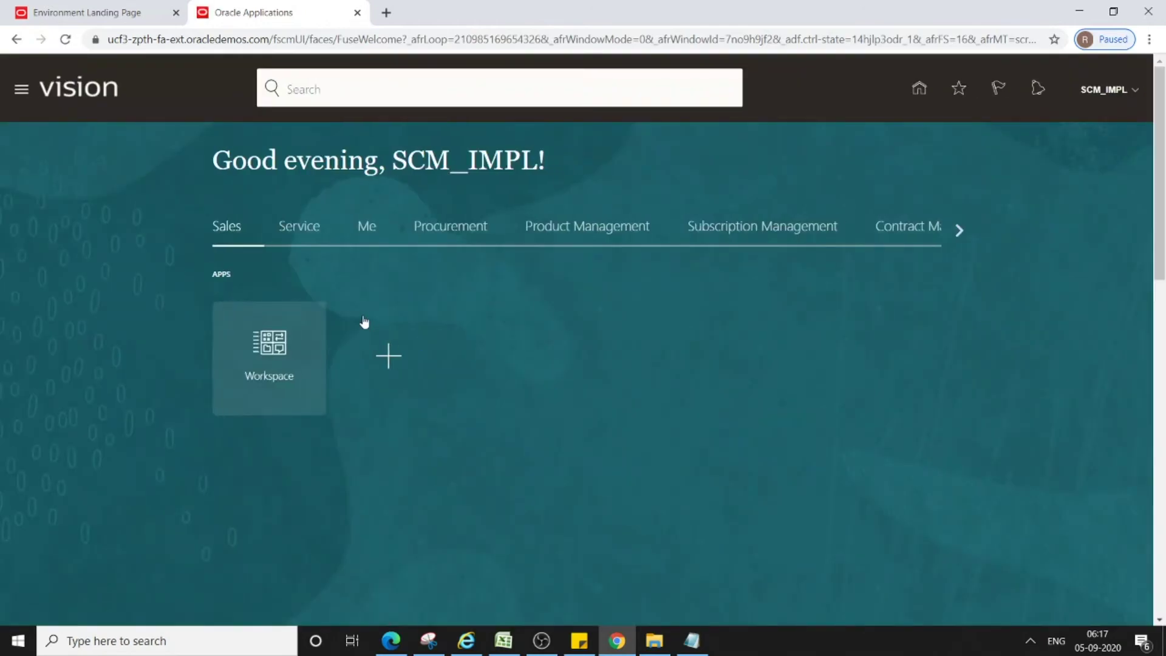
- Open the Inventory Management work area under Supply Chain Execution
left_click(961, 232)
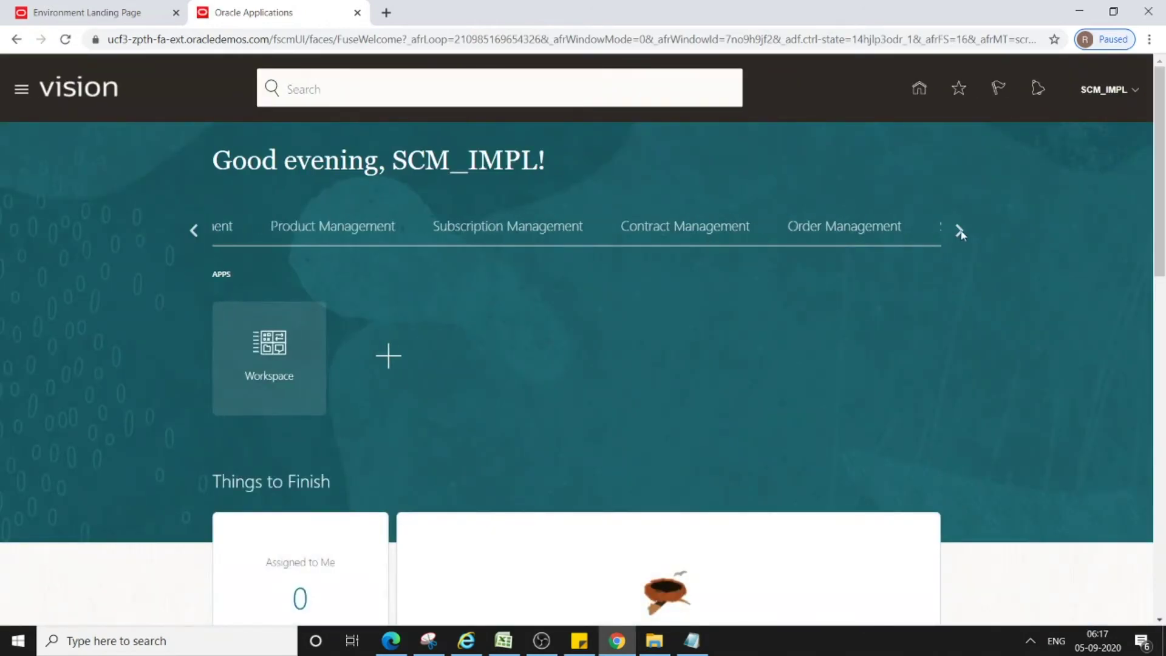
left_click(546, 233)
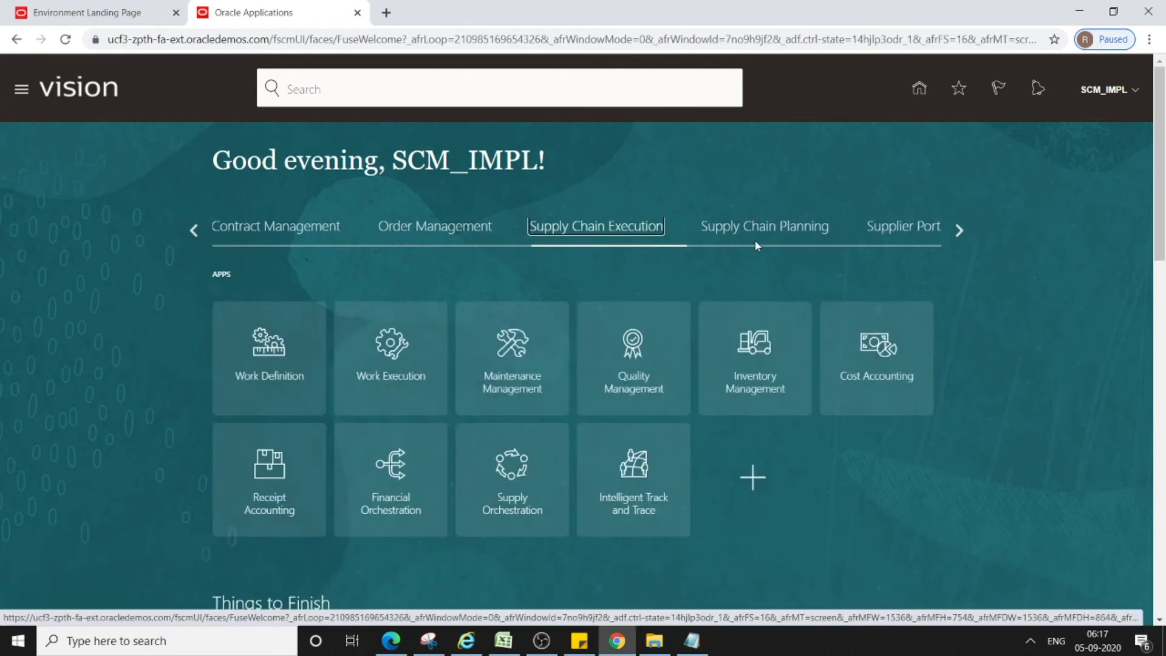
left_click(755, 390)
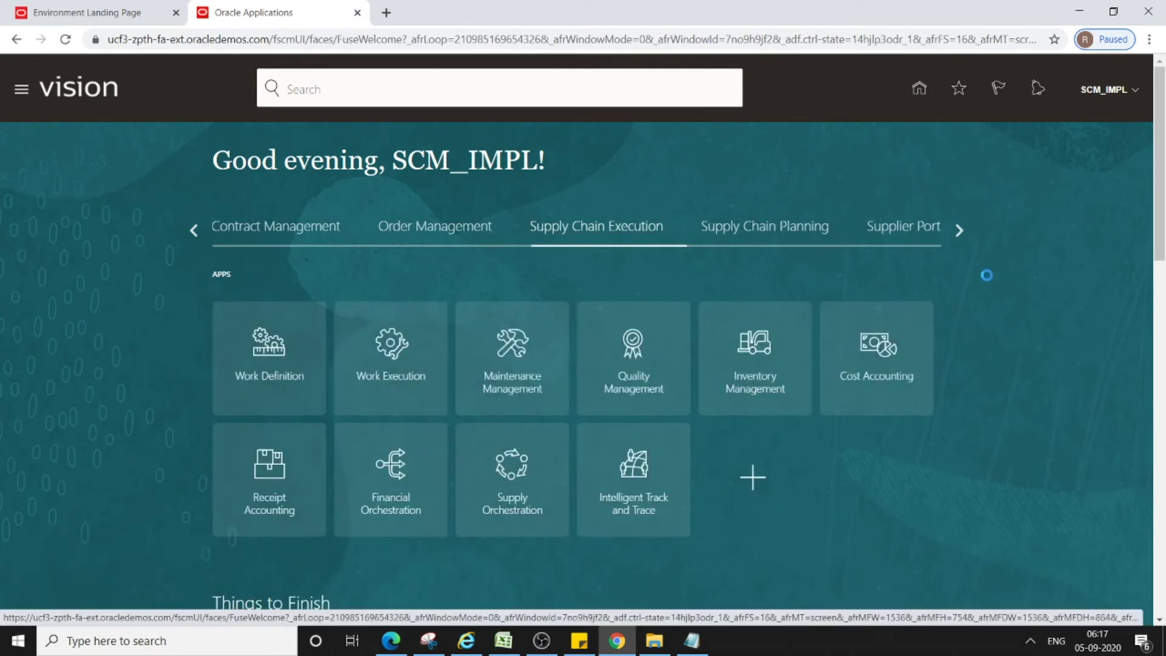
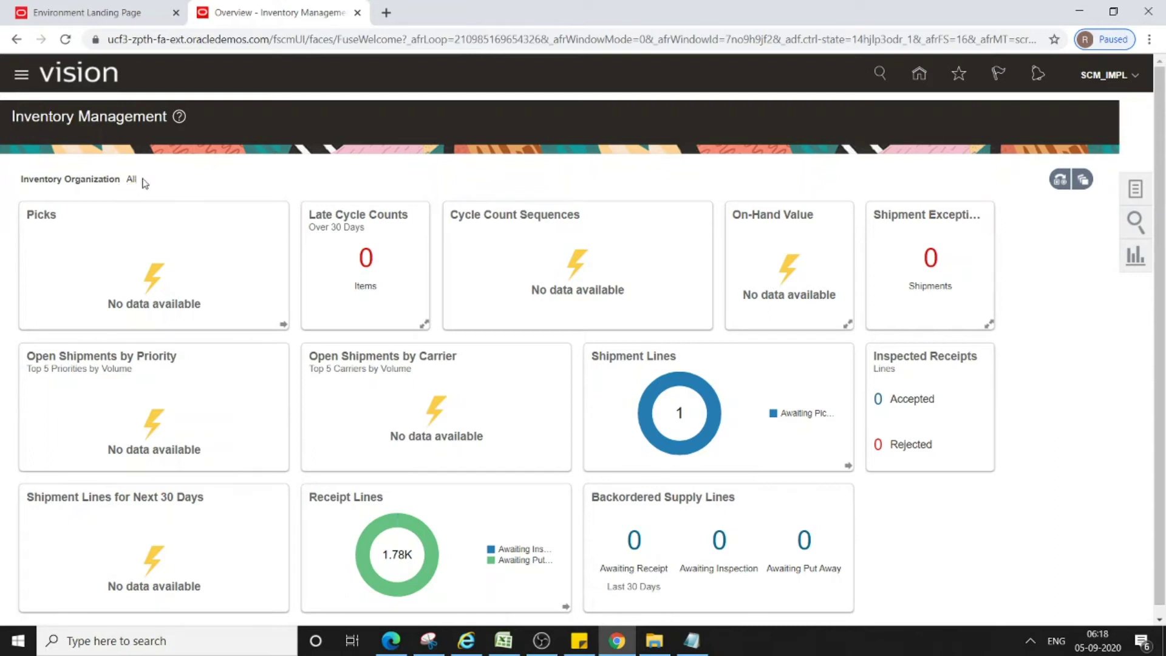
- Show the Receipts tasks and open Receive Expected Shipments
left_click(1135, 192)
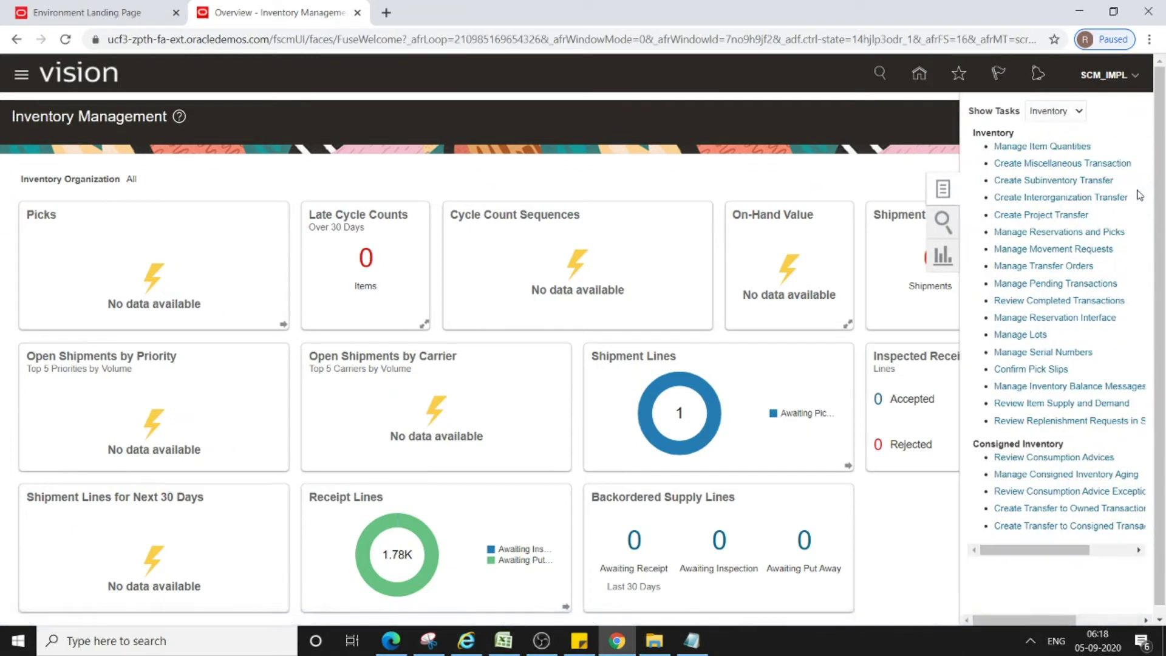
left_click(1080, 113)
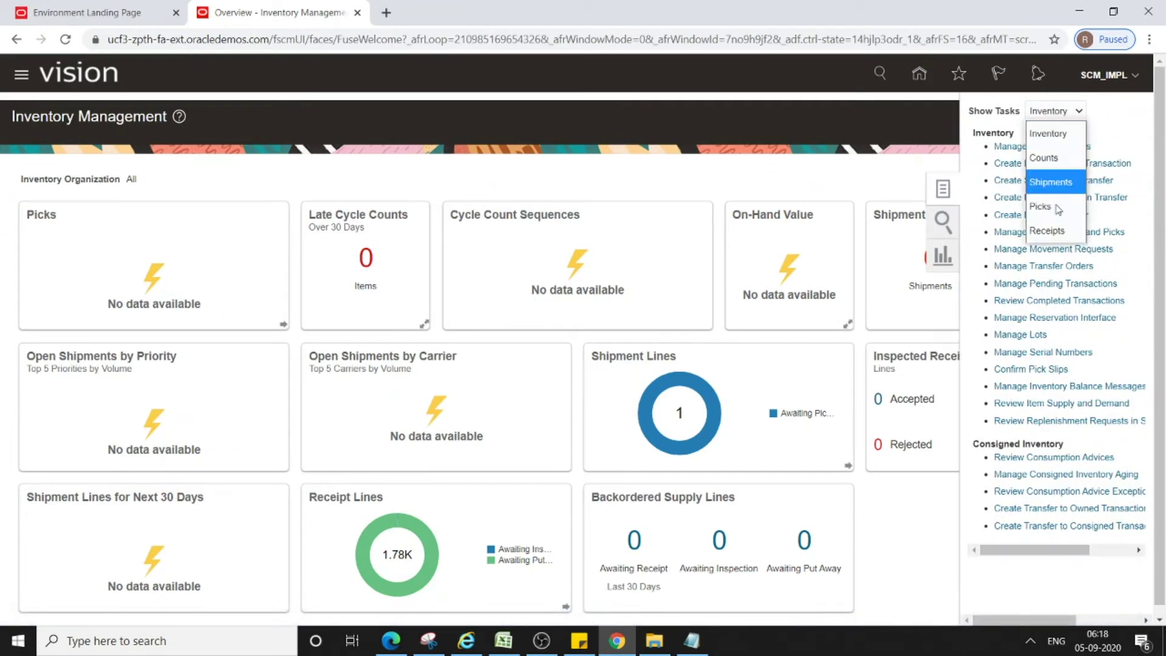
left_click(1050, 237)
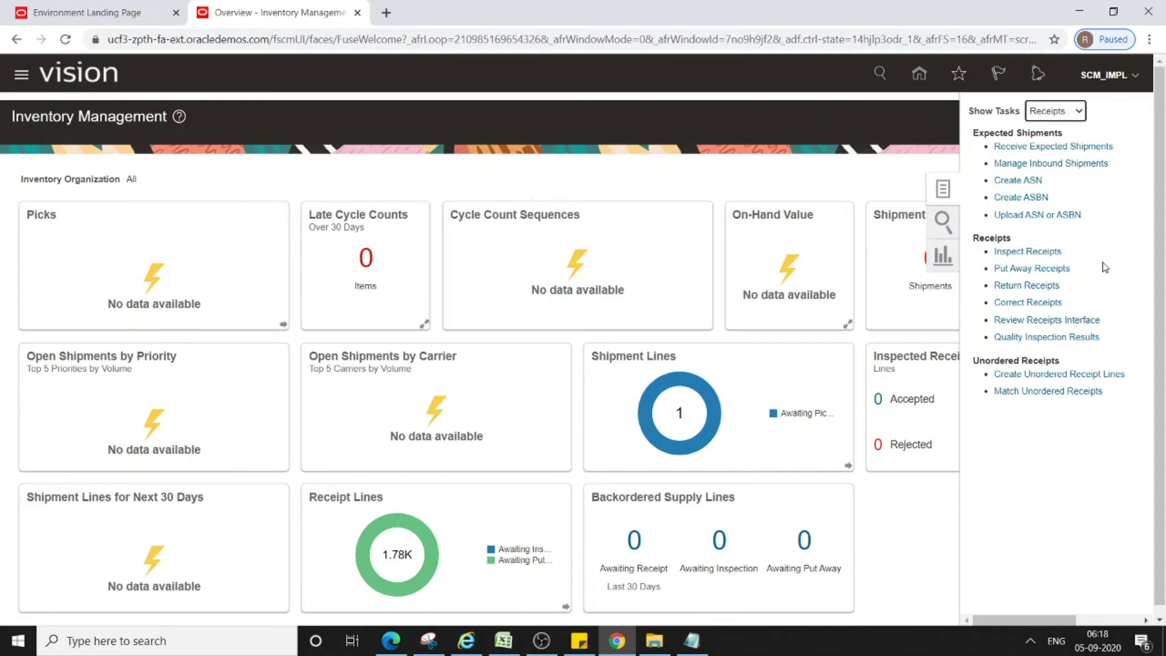
left_click(1054, 149)
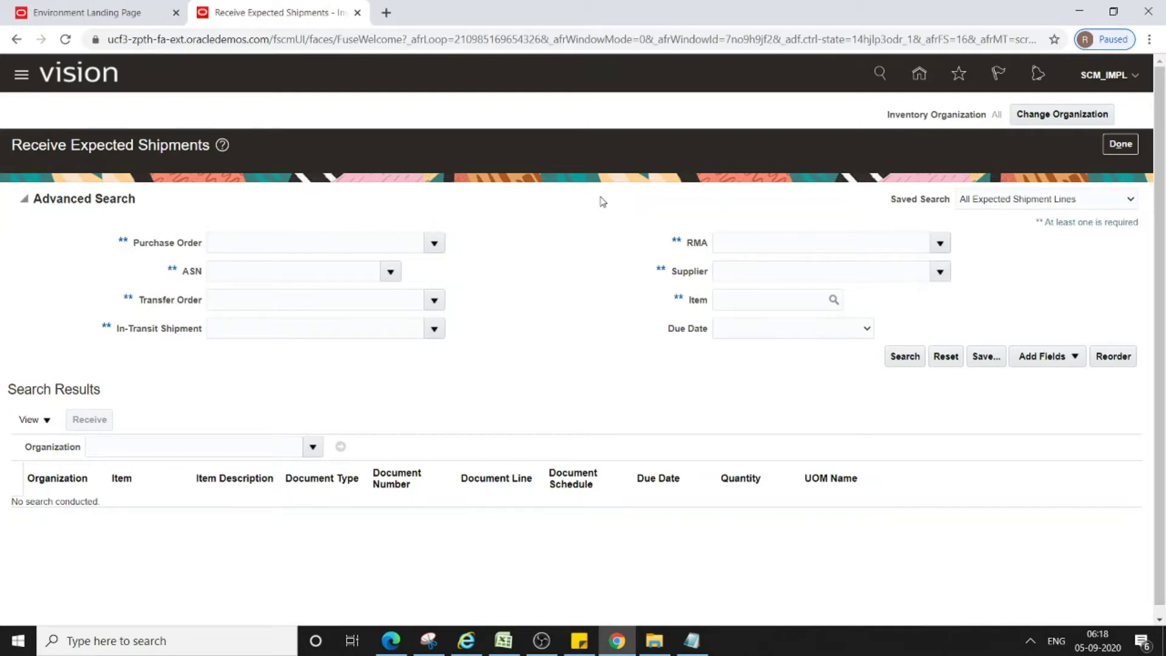
- Change the inventory organization to 001 Seattle
left_click(1060, 118)
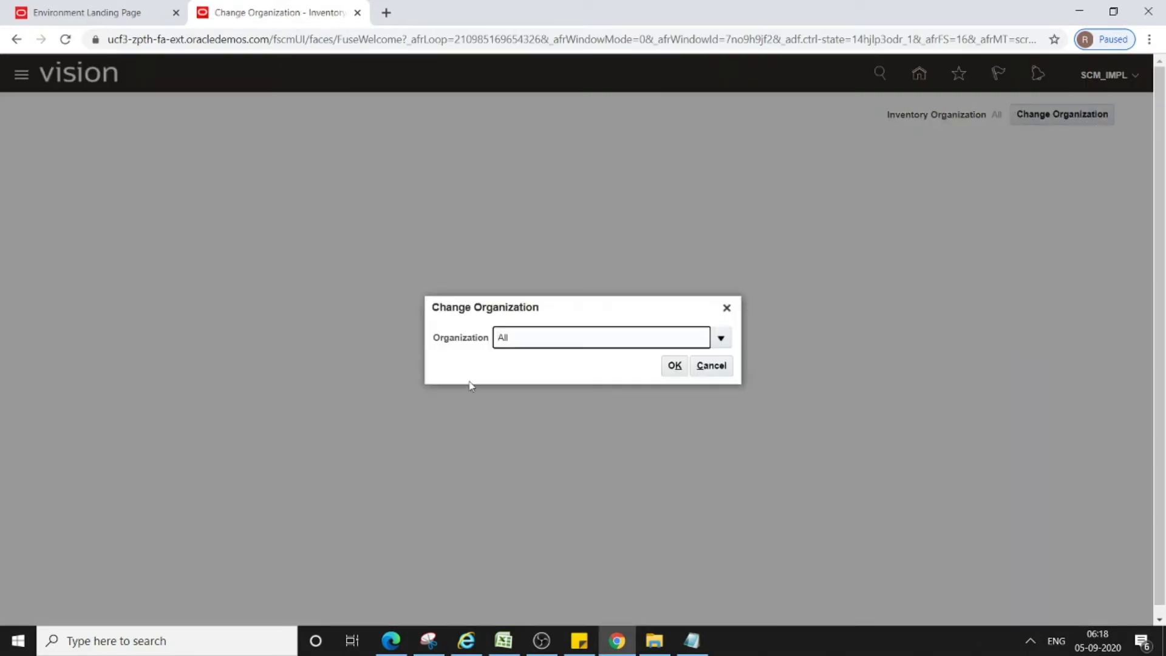
left_click(721, 337)
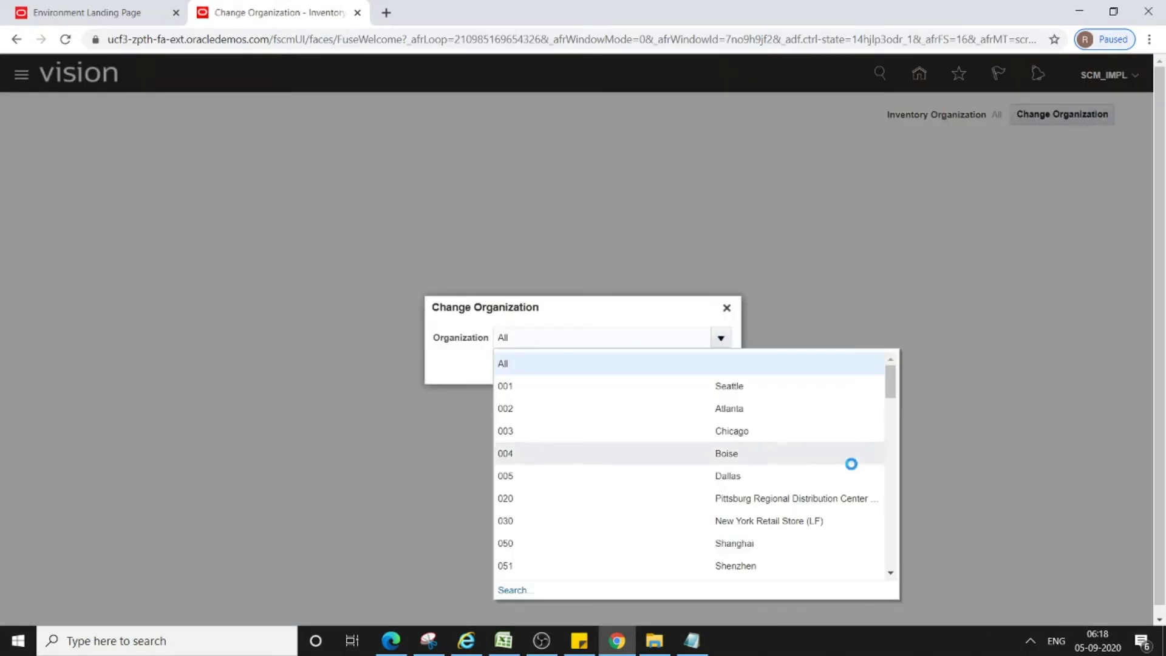
mouse_move(891, 382)
left_mouse_down()
mouse_move(892, 418)
mouse_move(892, 383)
left_mouse_up()
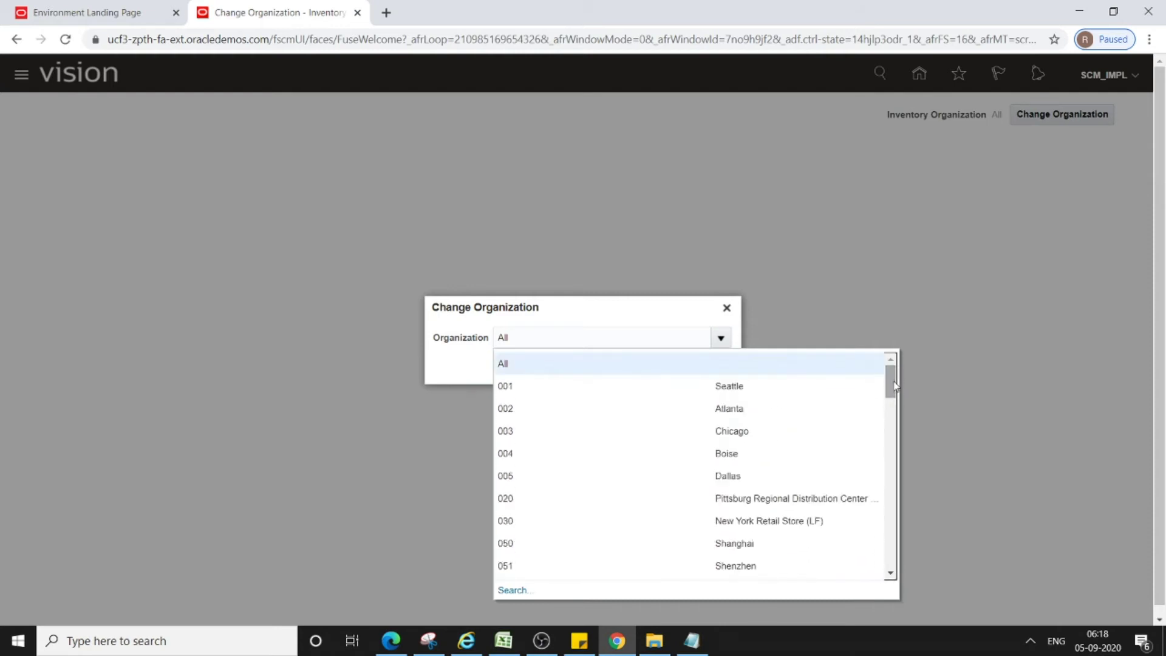
left_click(755, 392)
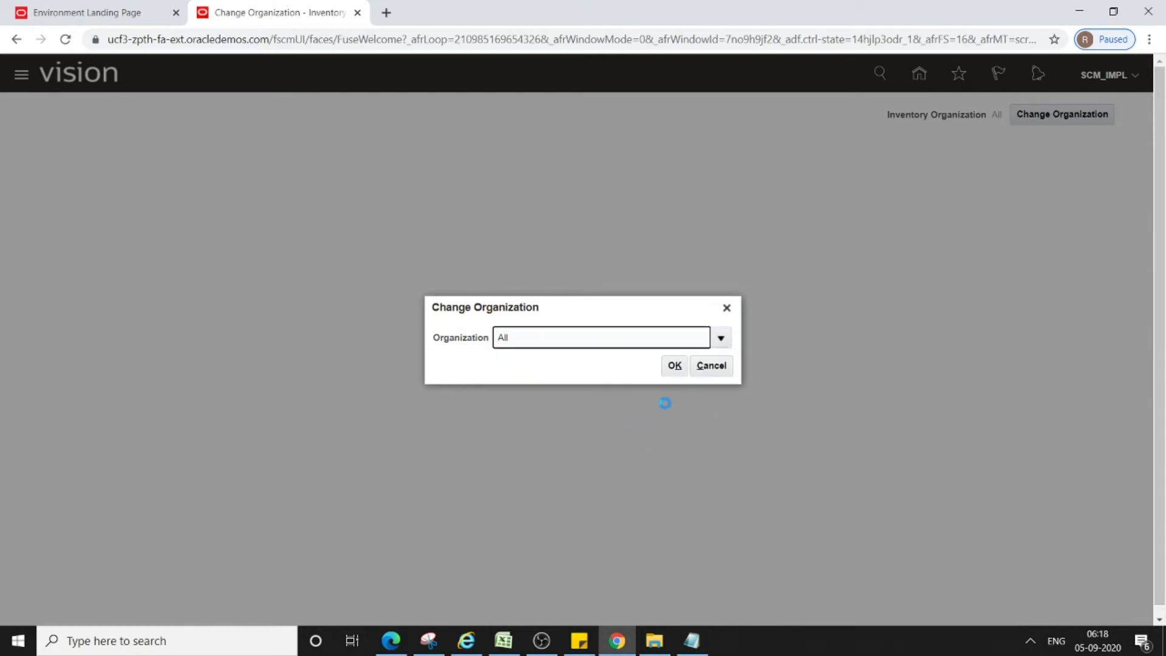
left_click(674, 366)
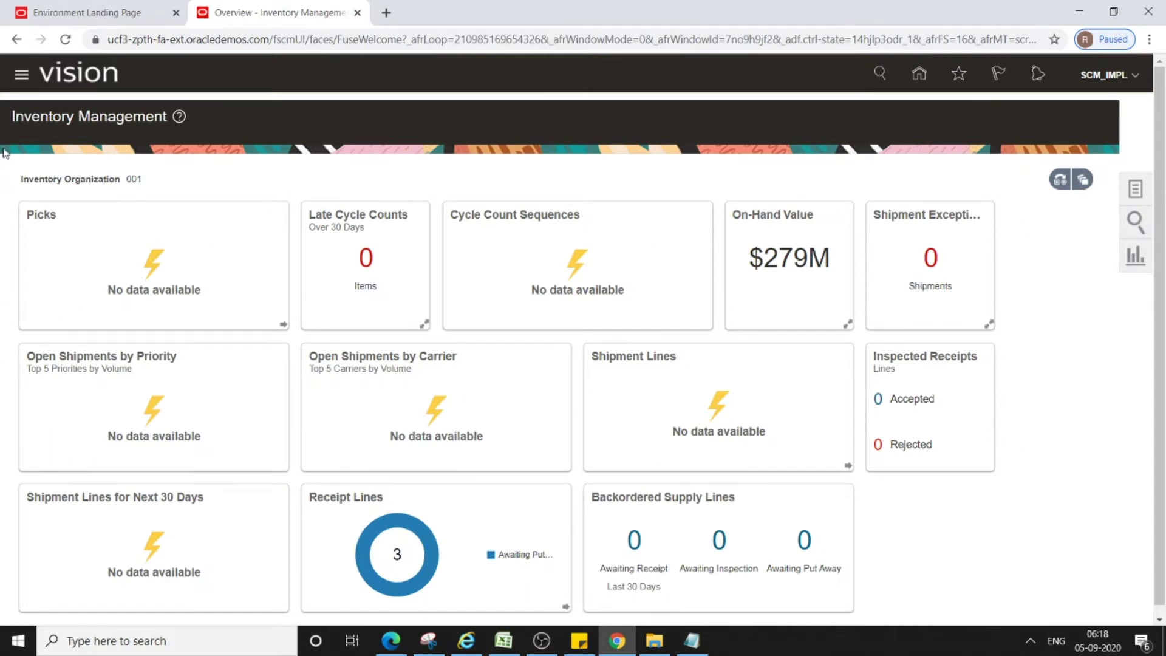
- Reopen Receive Expected Shipments and search for the expected shipment lines by the purchase order number
left_click(1151, 207)
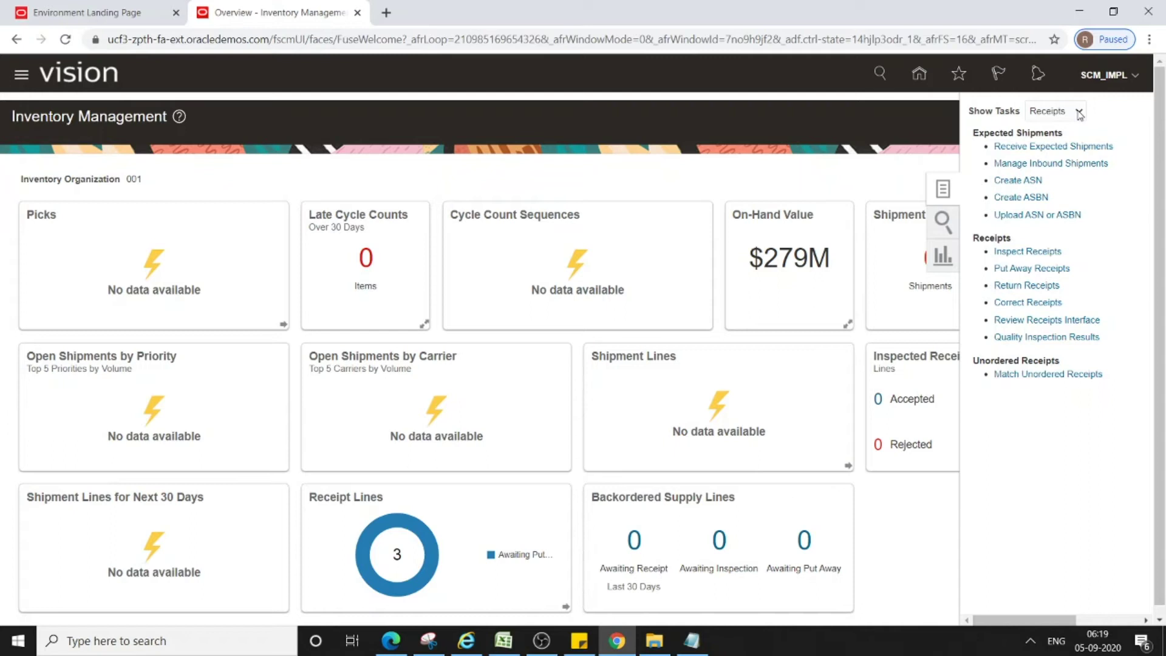
left_click(1021, 149)
left_click(242, 251)
type("163975")
left_click(902, 356)
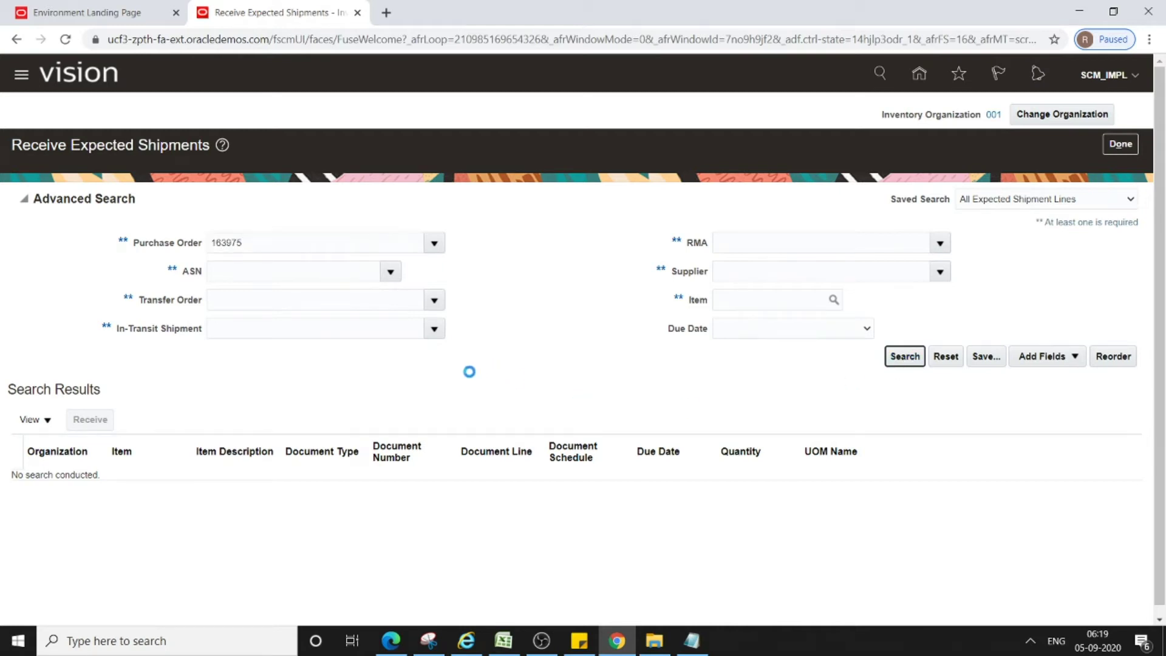
- Receive the AS00106 line with quantity 1 and the buyer as the receiver, and start creating its receipt
left_click(14, 326)
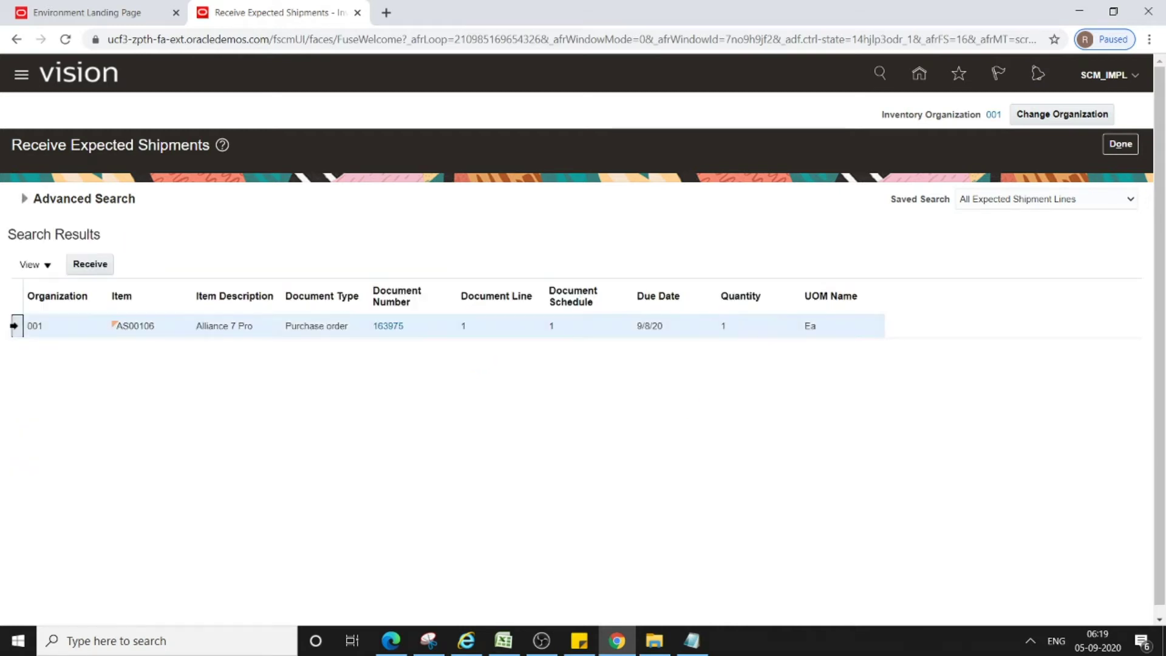
left_click(92, 267)
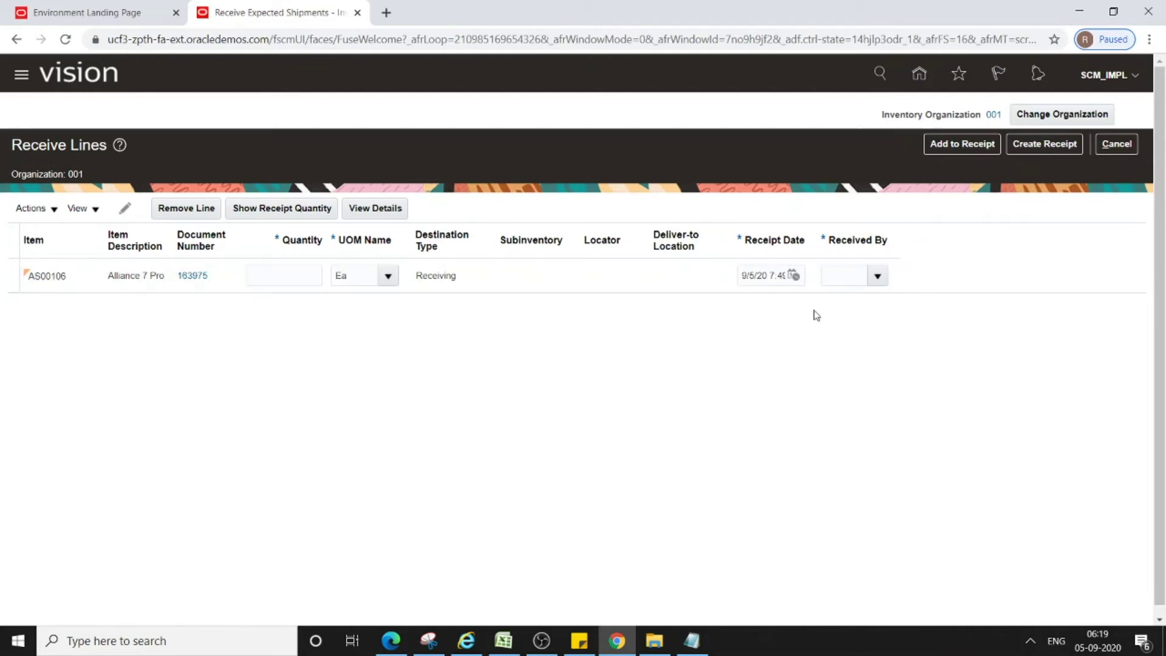
left_click(842, 275)
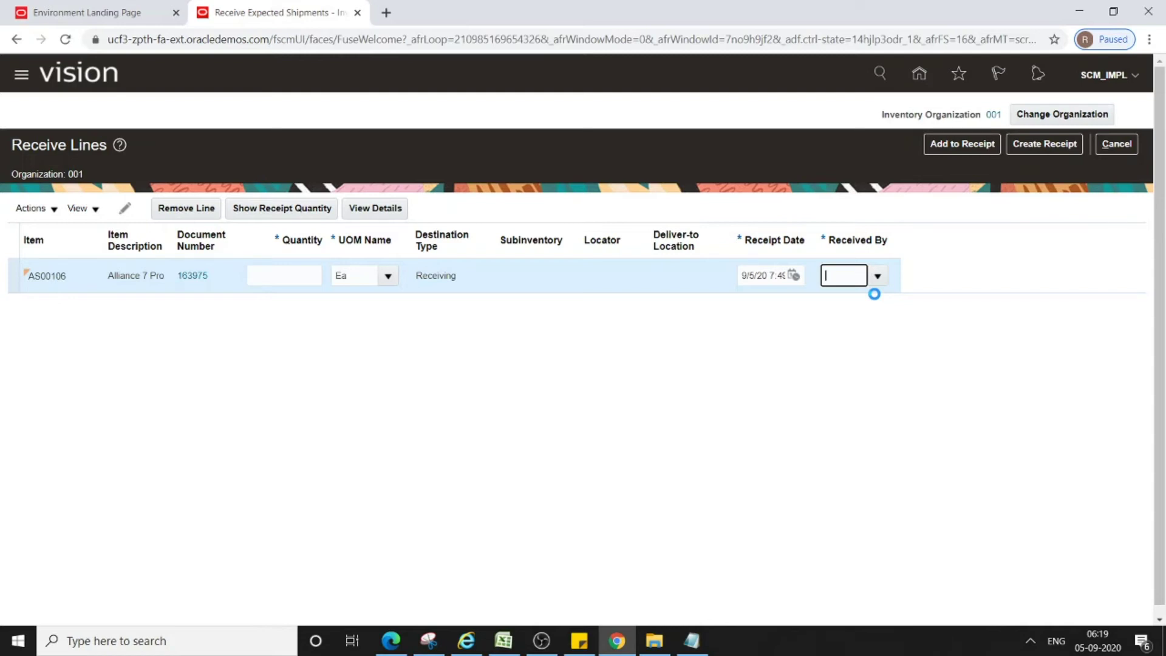
left_click(877, 276)
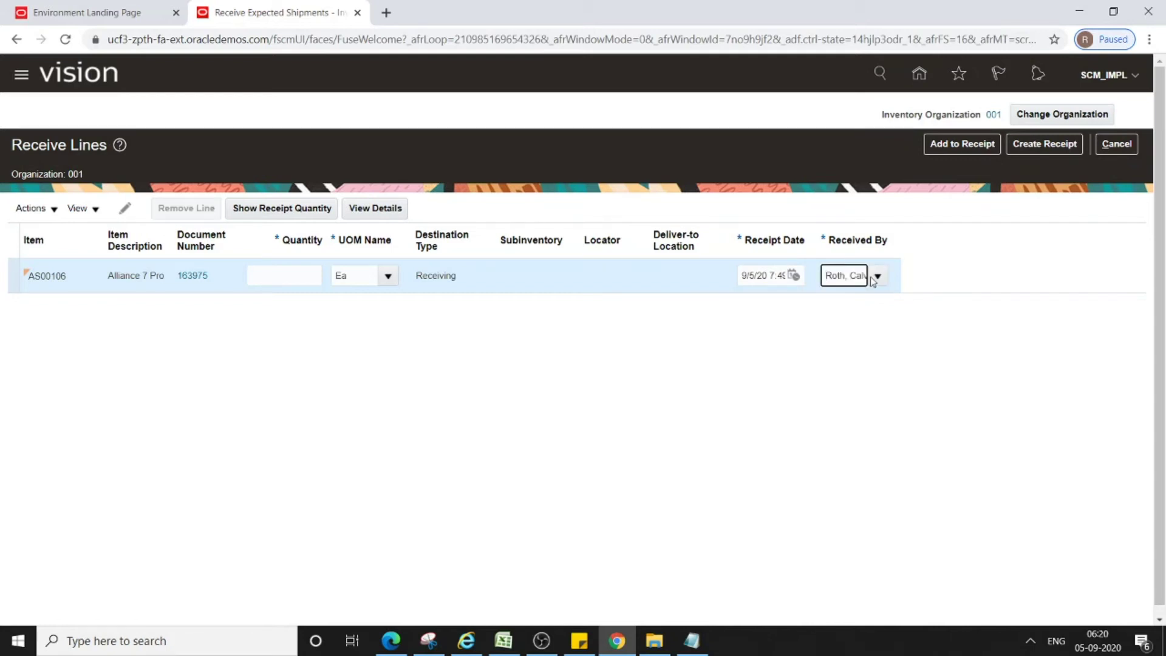
left_click(309, 277)
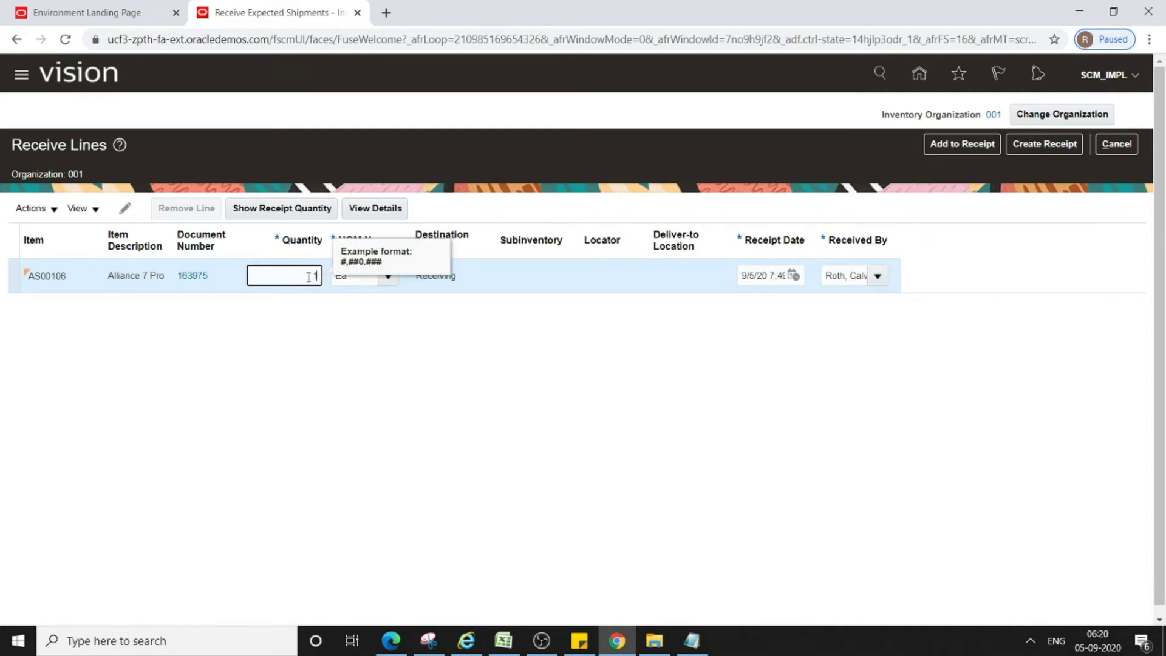
key("Tab")
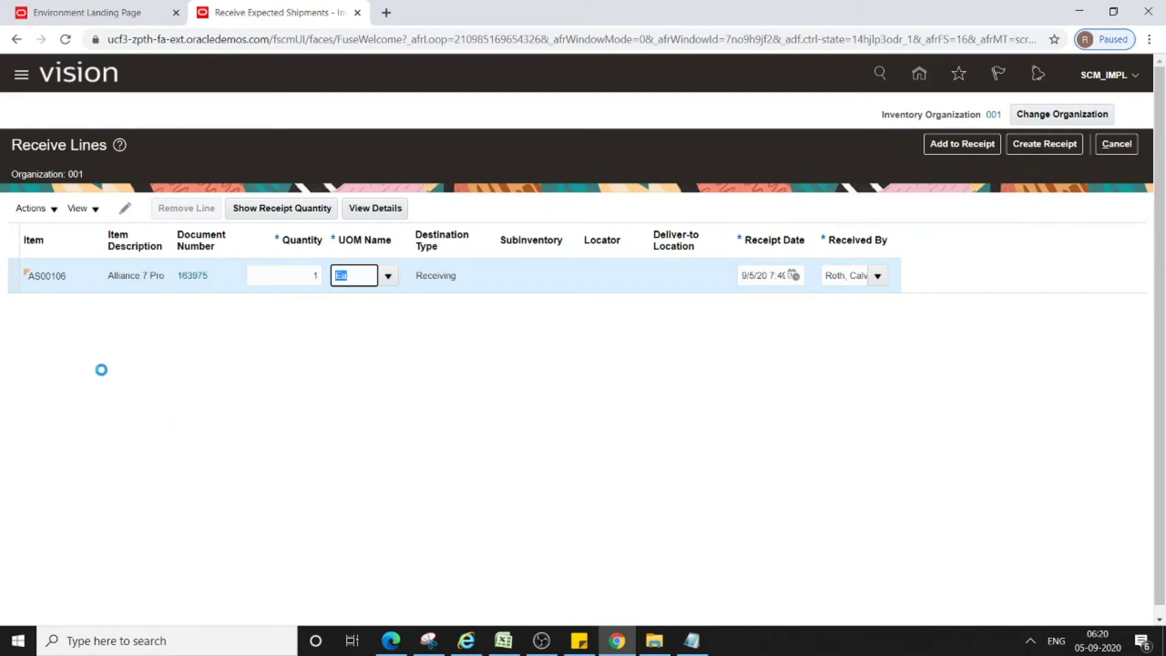
left_click(14, 274)
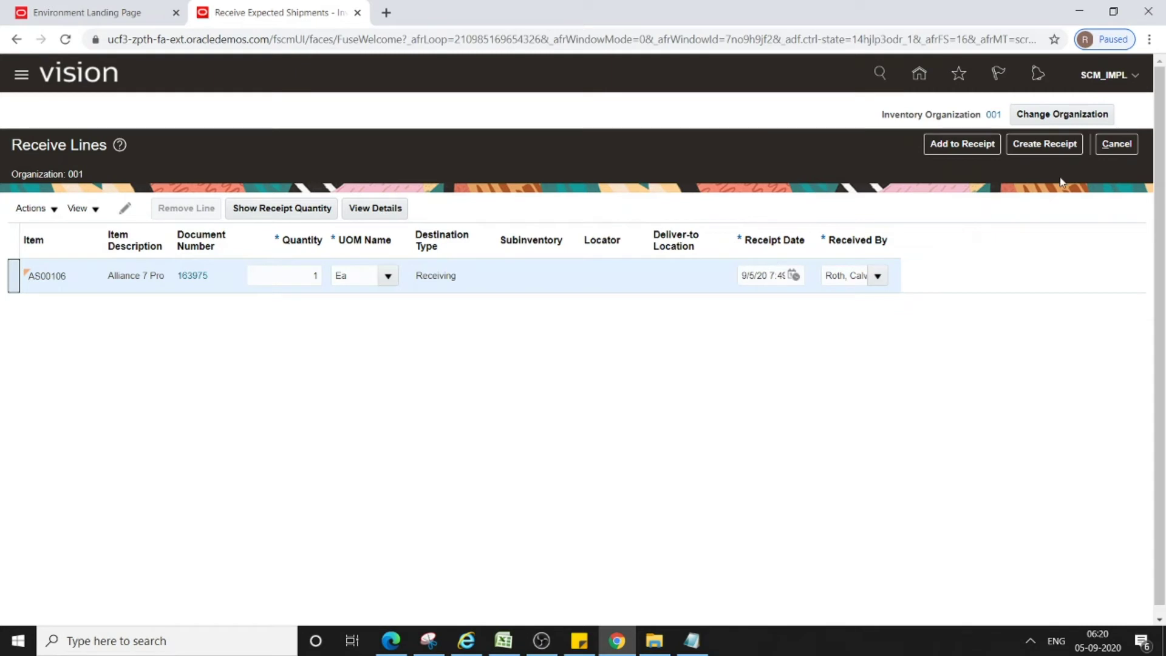
left_click(1047, 145)
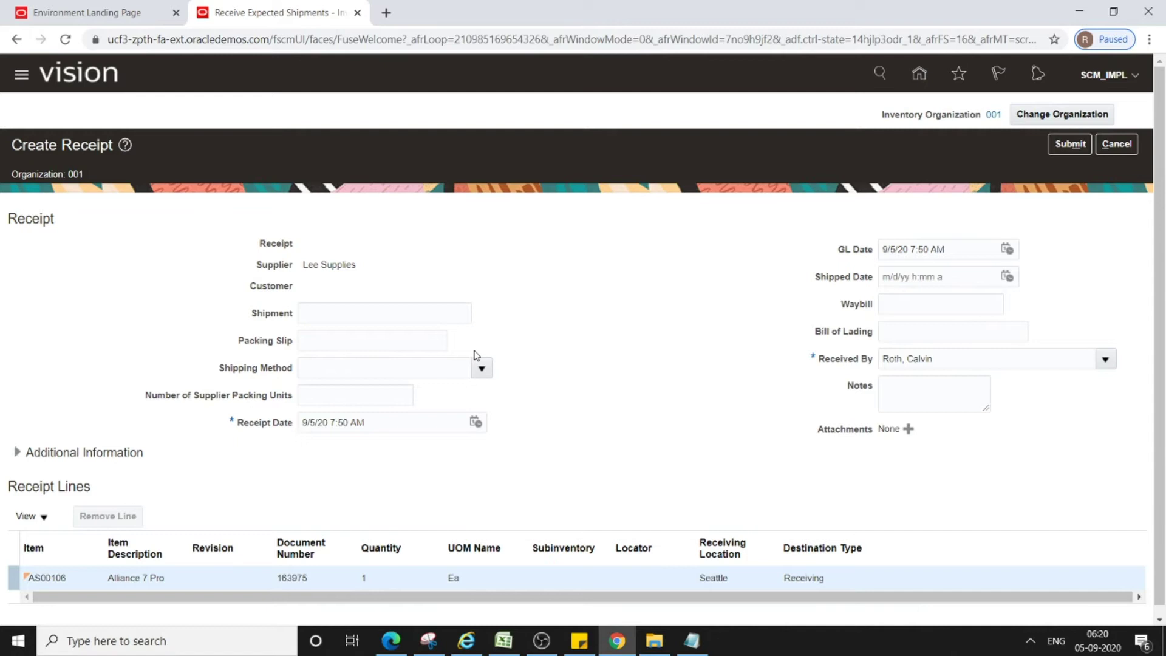
- Submit the Lee Supplies receipt for AS00106, leaving the shipment and packing slip blank
scroll(504, 342, "down", 1)
scroll(503, 340, "up", 1)
left_click(372, 307)
left_click(370, 337)
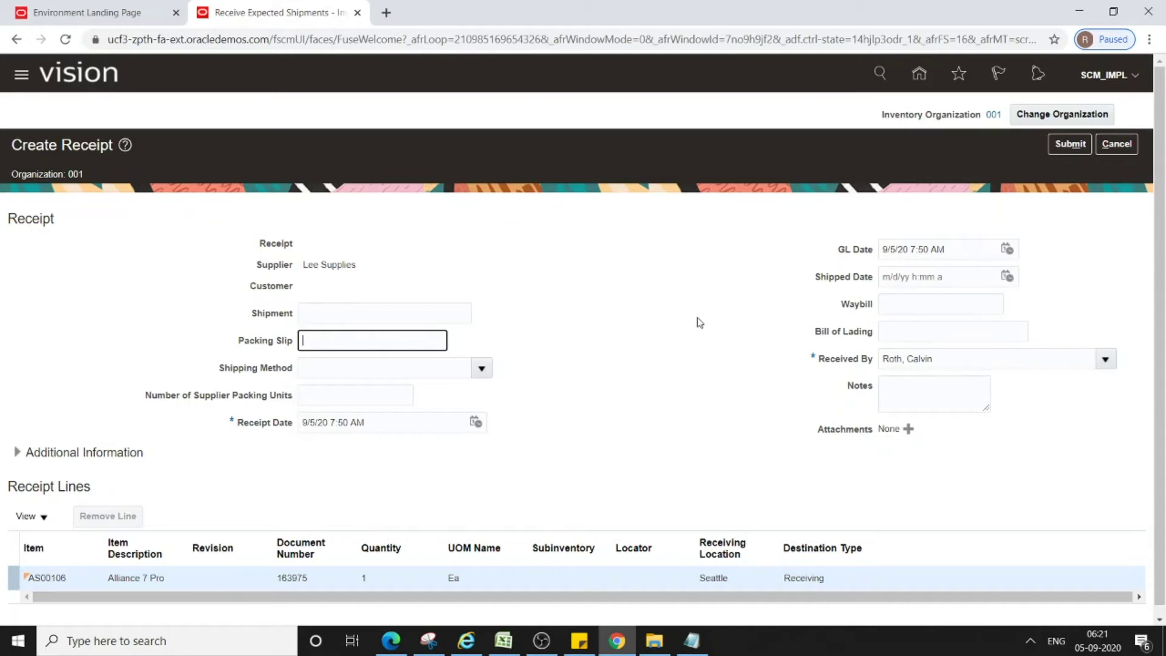
left_click(1065, 145)
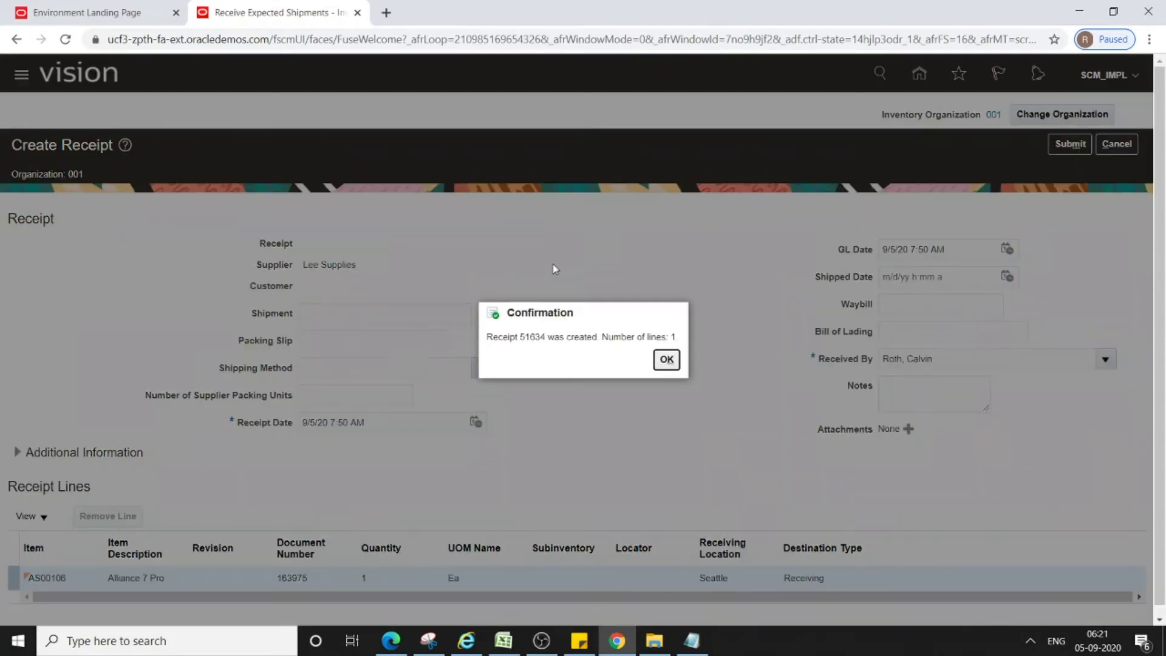
- Copy the new receipt number onto a new line of the Test Data notes in Notepad, and acknowledge the receipt confirmation
double_click(530, 337)
key("ctrl+c")
left_click(703, 649)
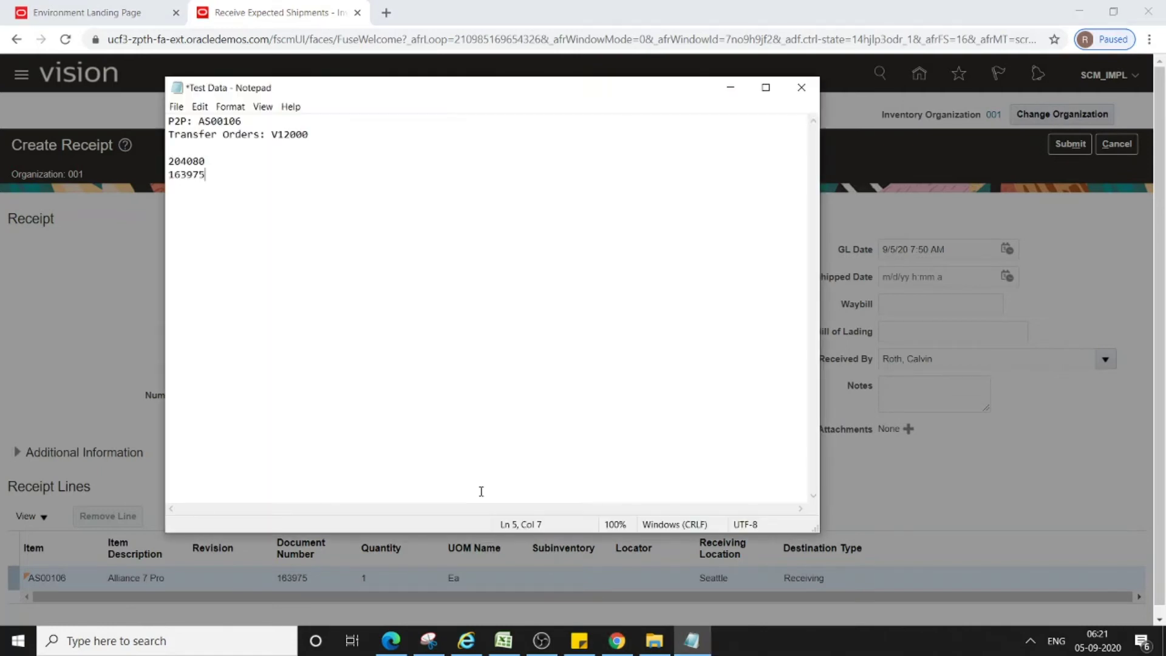
key("Return")
key("ctrl+v")
left_click(735, 90)
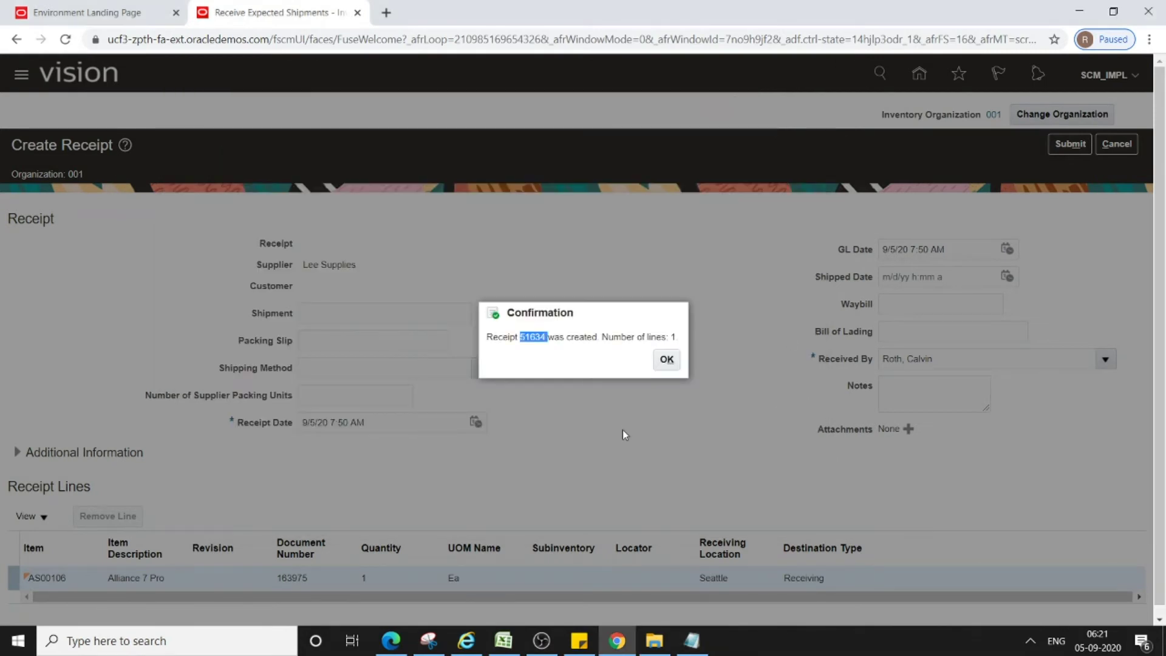
left_click(666, 359)
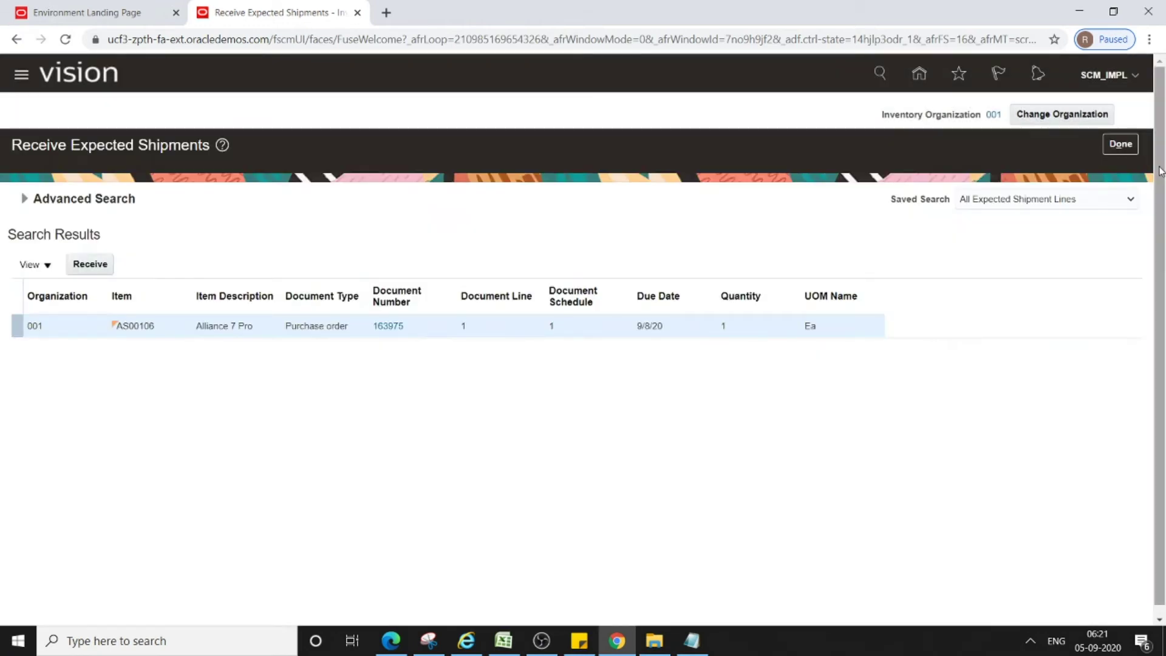
- Finish receiving expected shipments, show the Inventory tasks and open Manage Item Quantities
left_click(1121, 144)
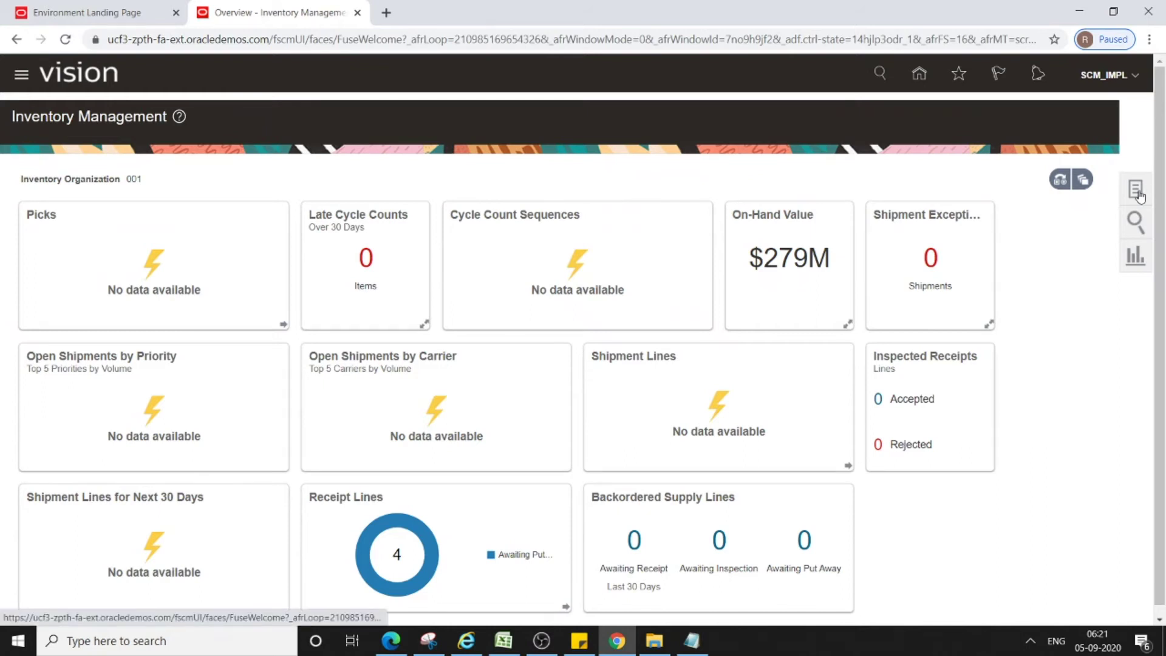
left_click(1137, 192)
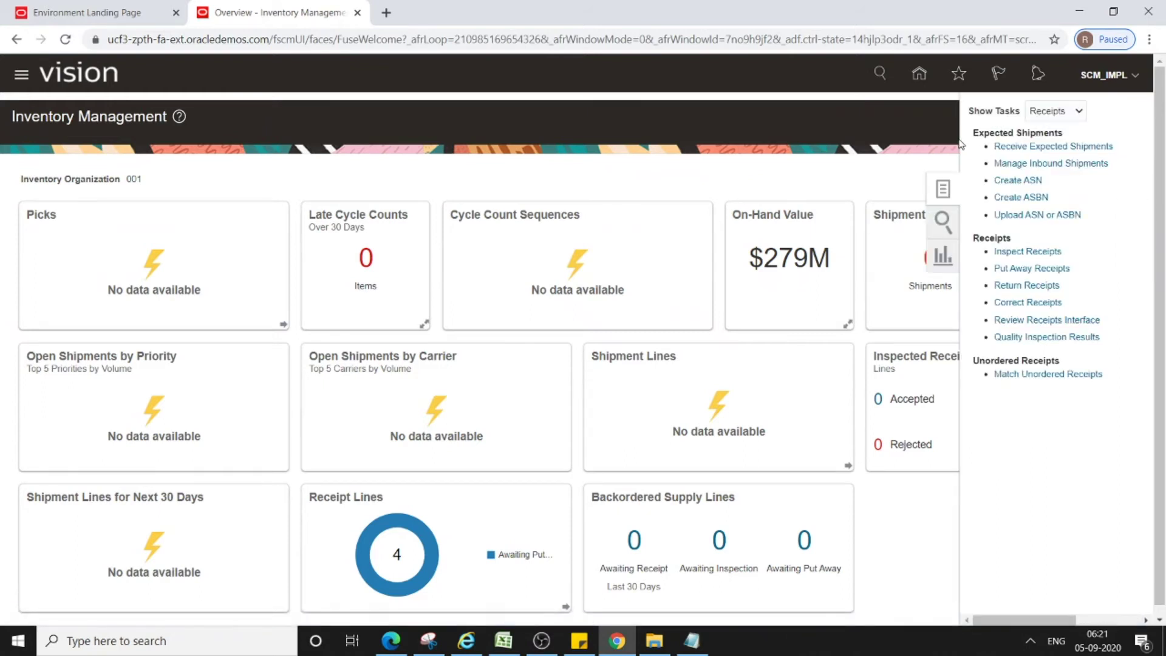
left_click(1078, 113)
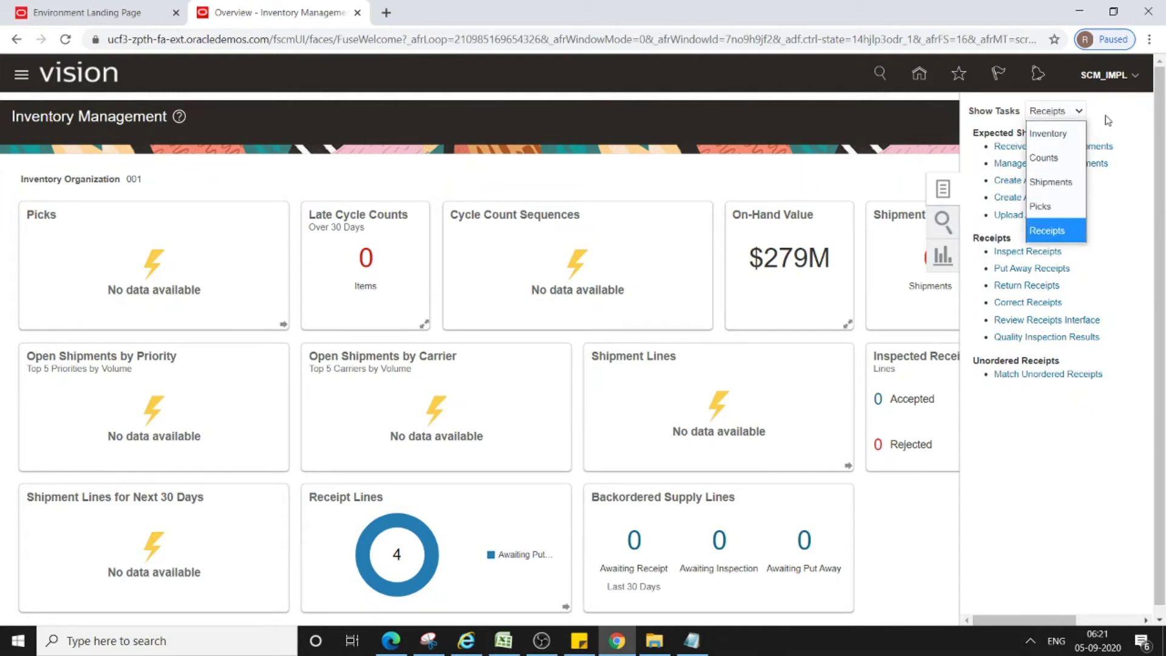
left_click(1079, 112)
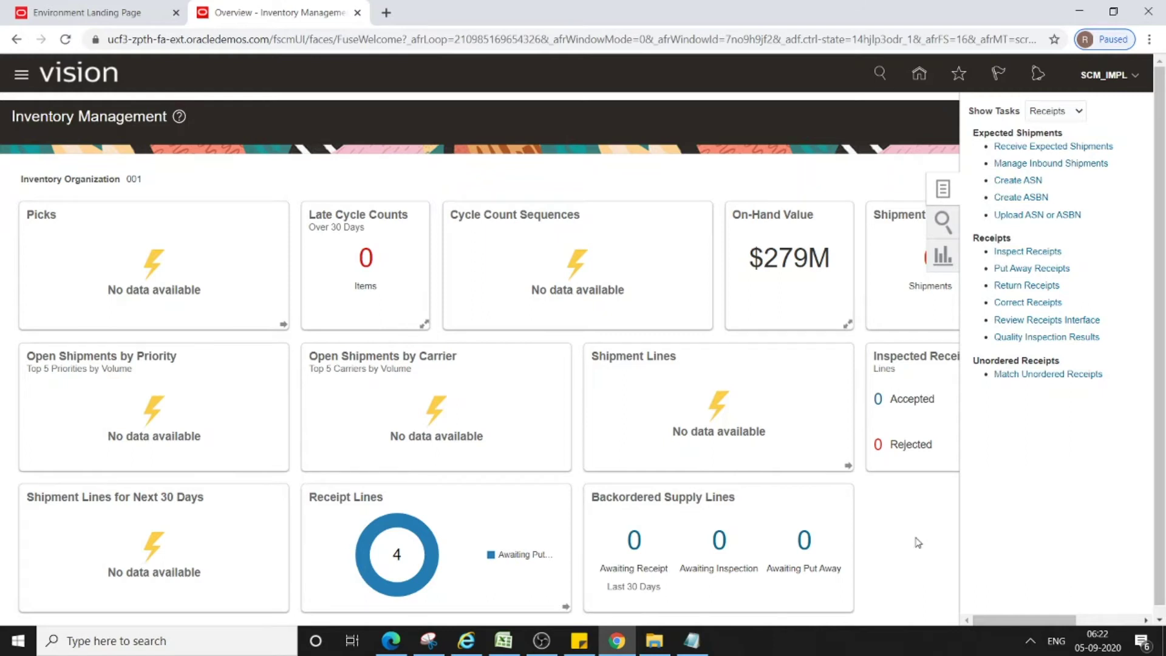
left_click(1080, 112)
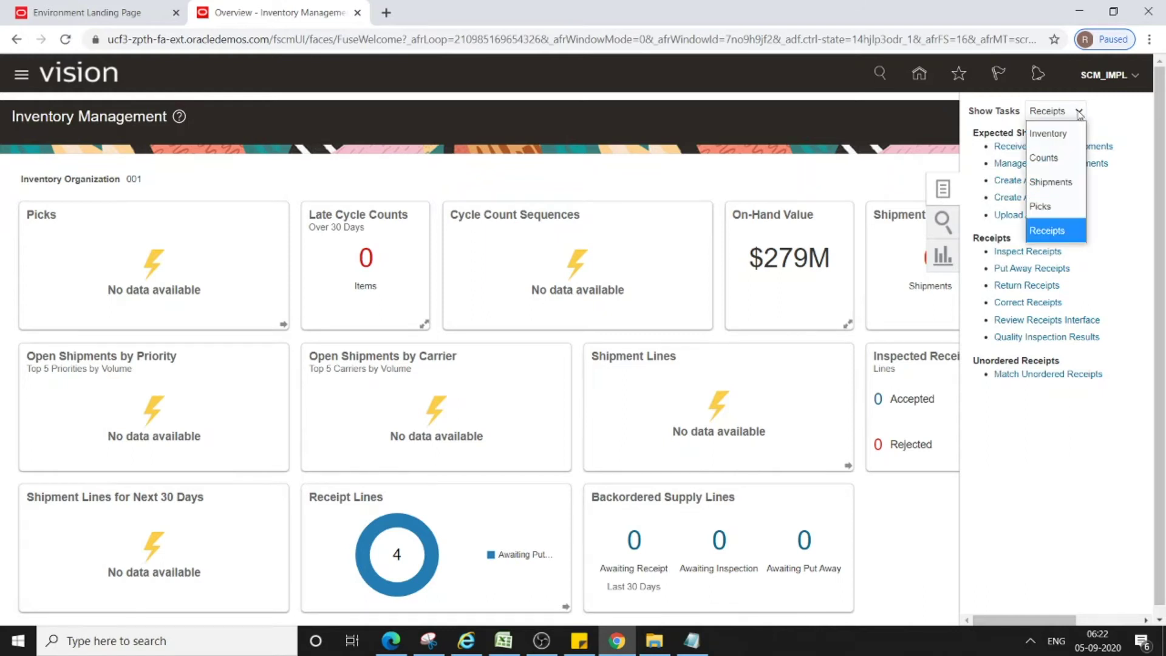
left_click(1064, 128)
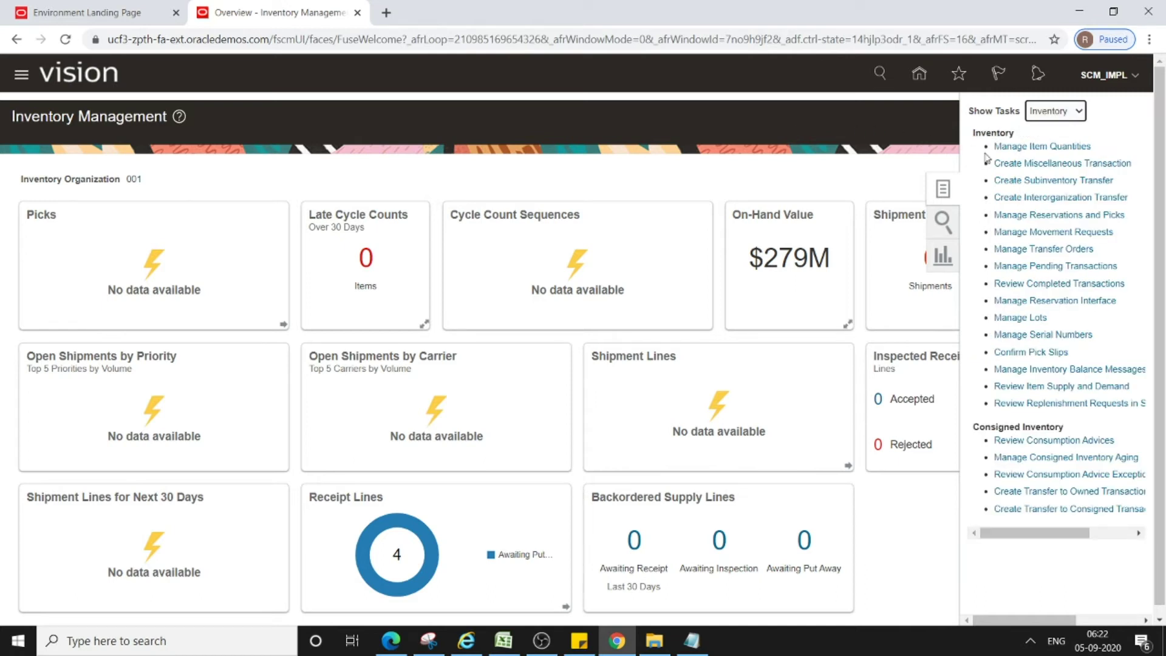
left_click(1060, 148)
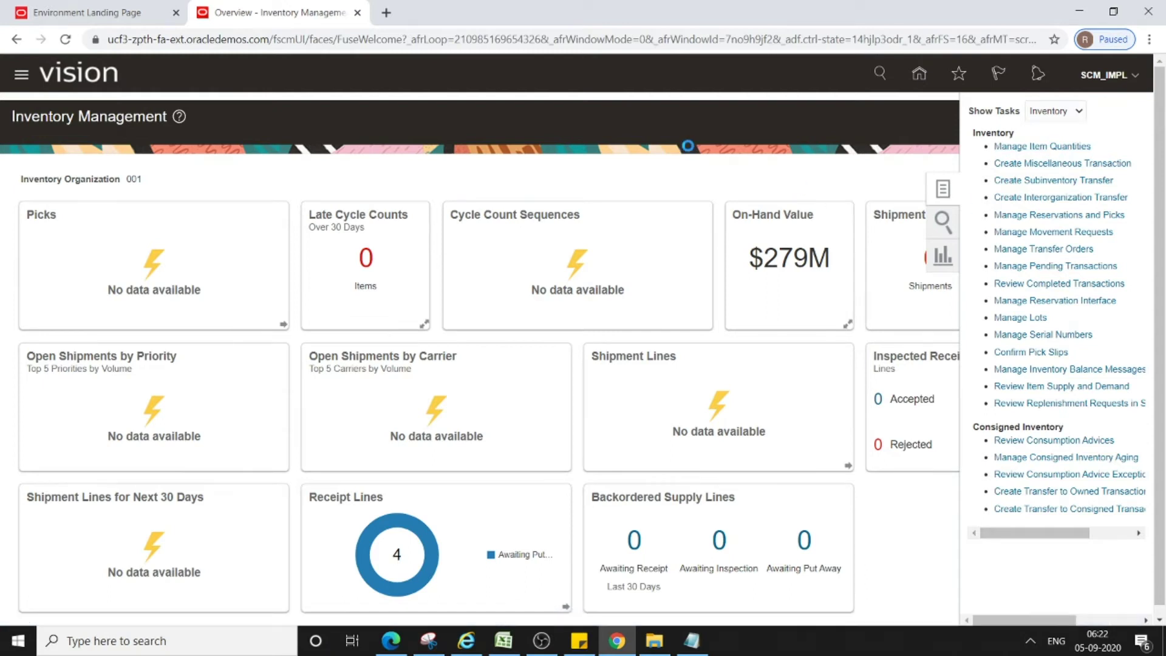
- Search for the on-hand quantity of item AS00106 in organization 001 and expand the item to its organization level
left_click(164, 239)
type("AS")
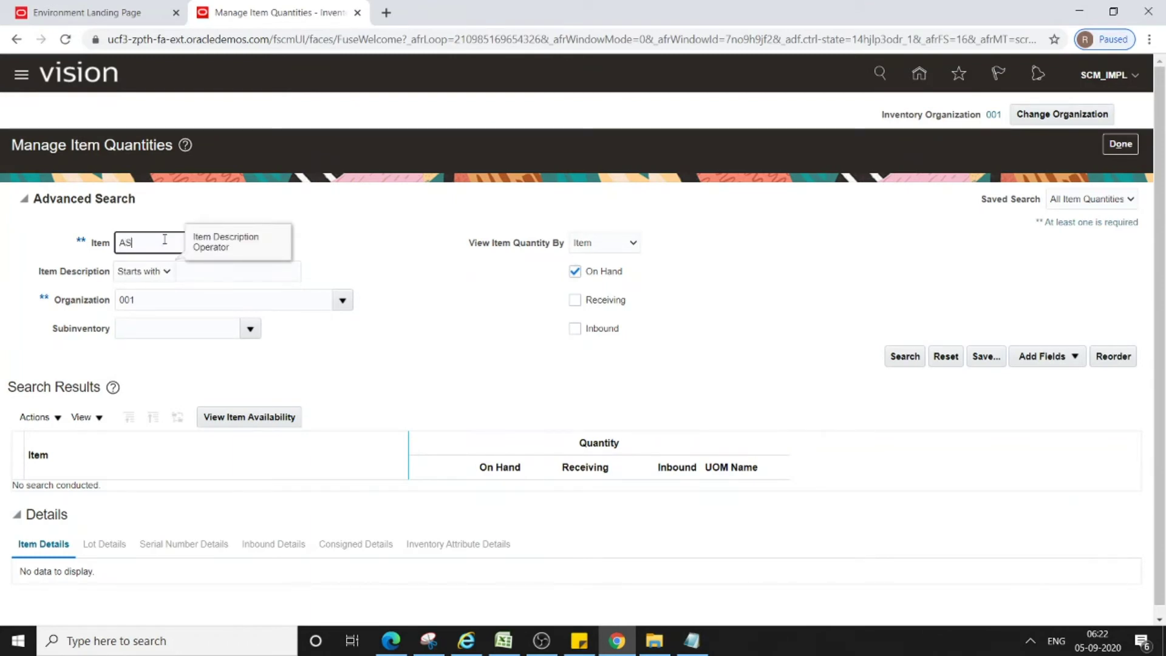
type("00106")
left_click(423, 334)
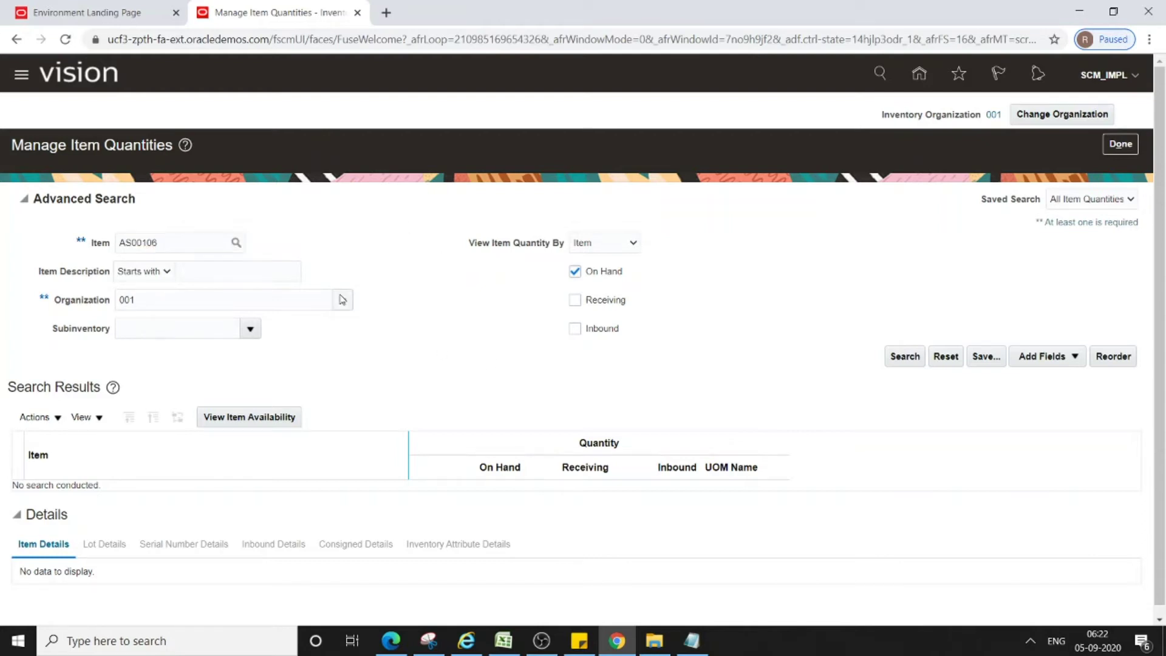
left_click(691, 642)
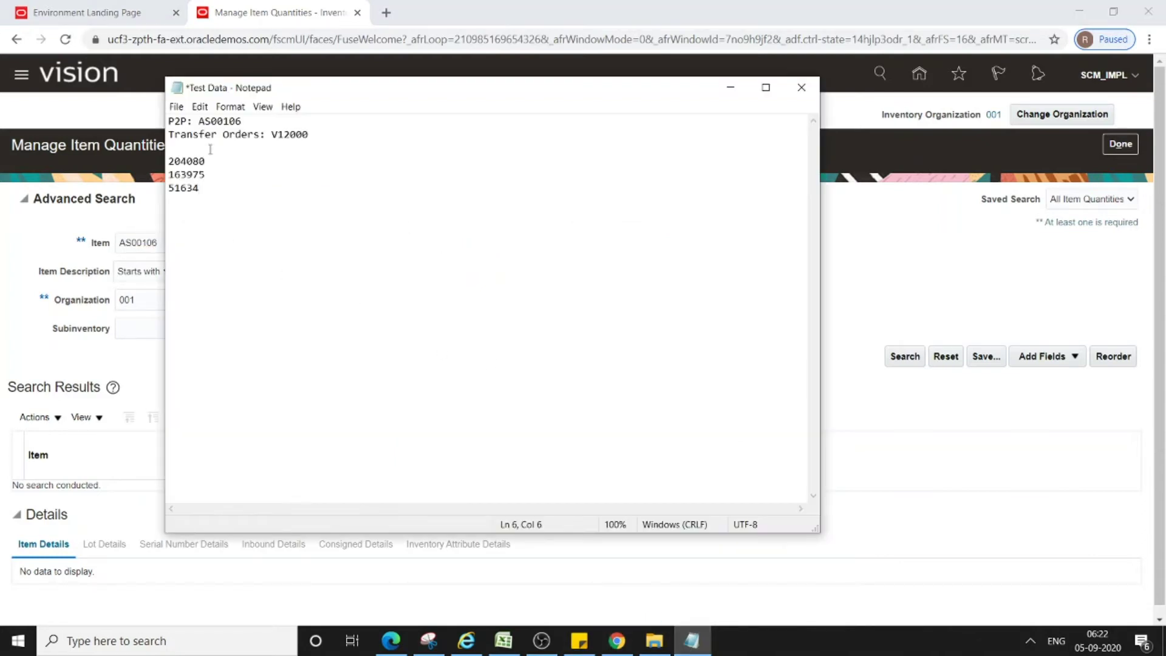
left_click(729, 93)
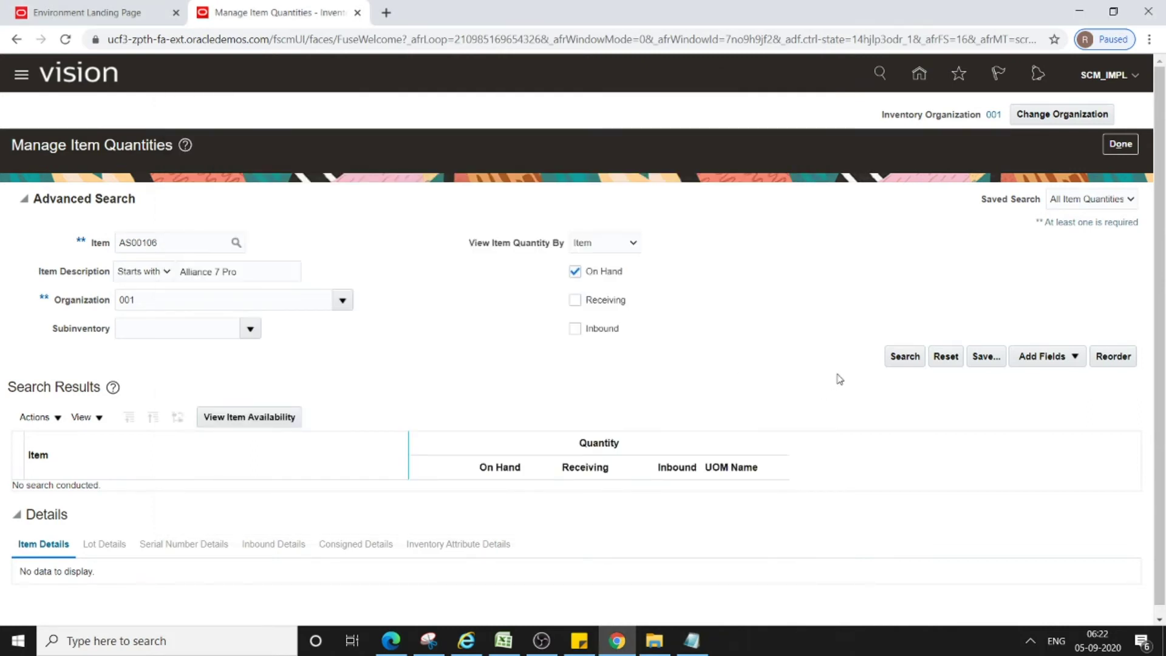
left_click(905, 358)
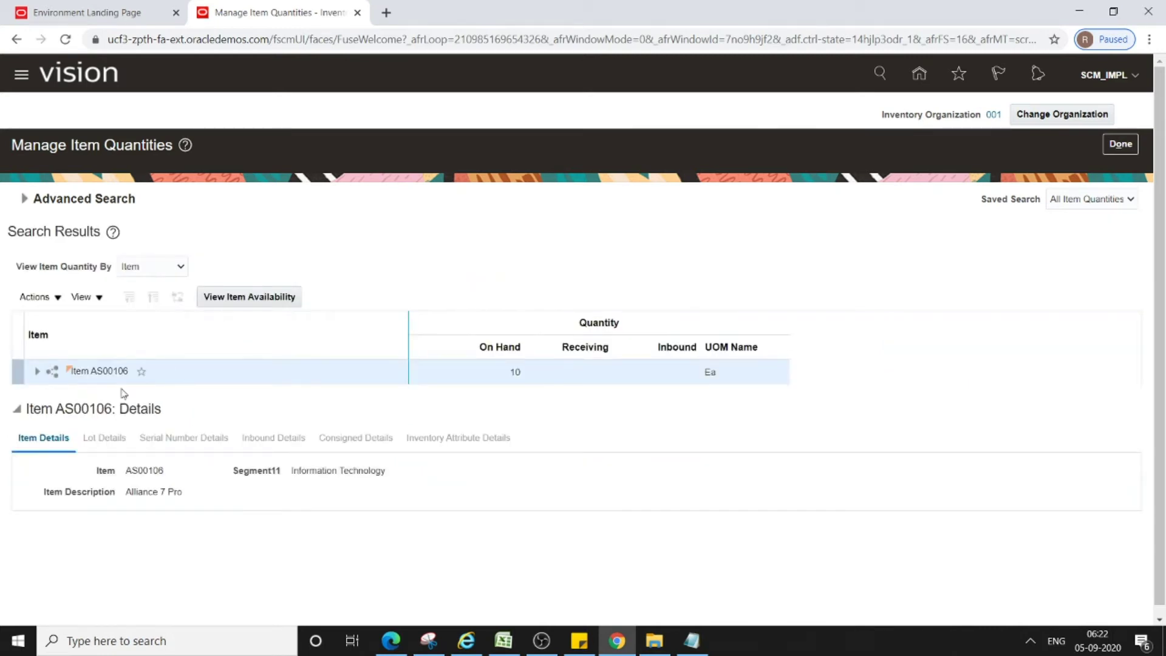
left_click(37, 371)
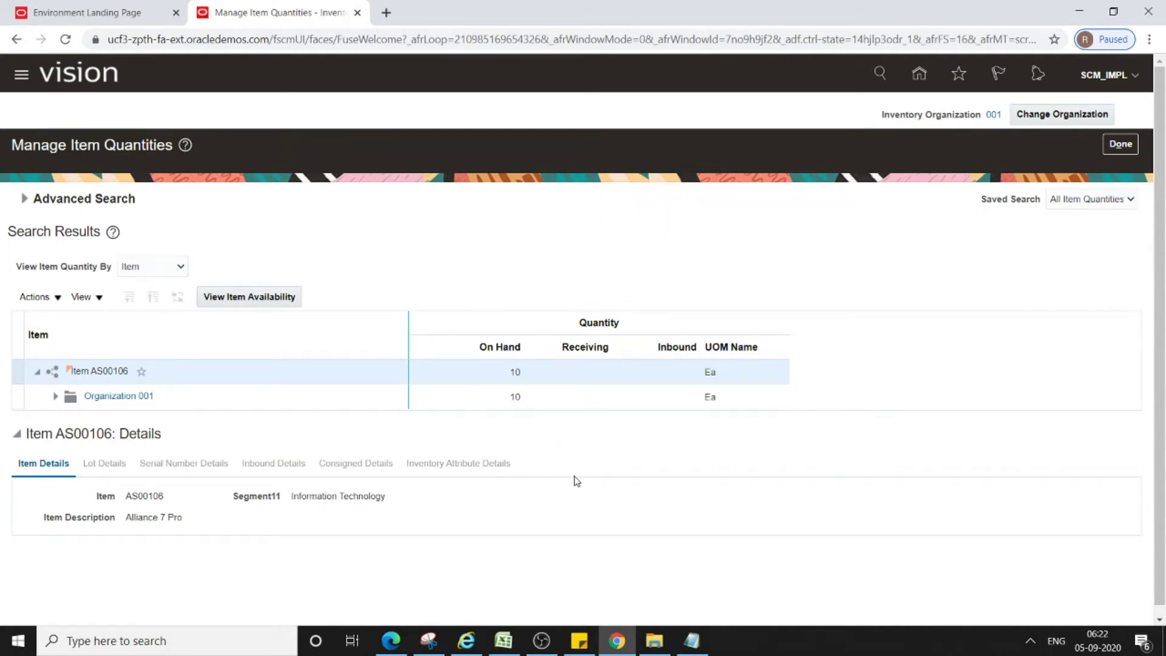
- Reopen Manage Item Quantities and search for AS00106 with both On Hand and Receiving quantities included
left_click(1117, 147)
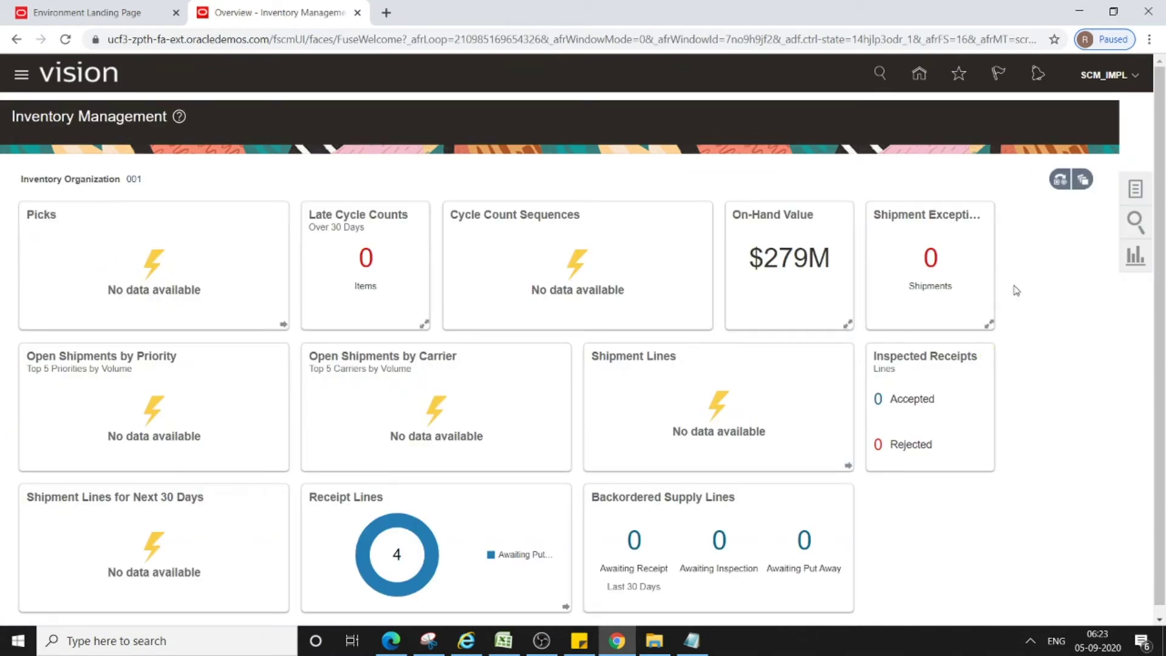
left_click(1133, 193)
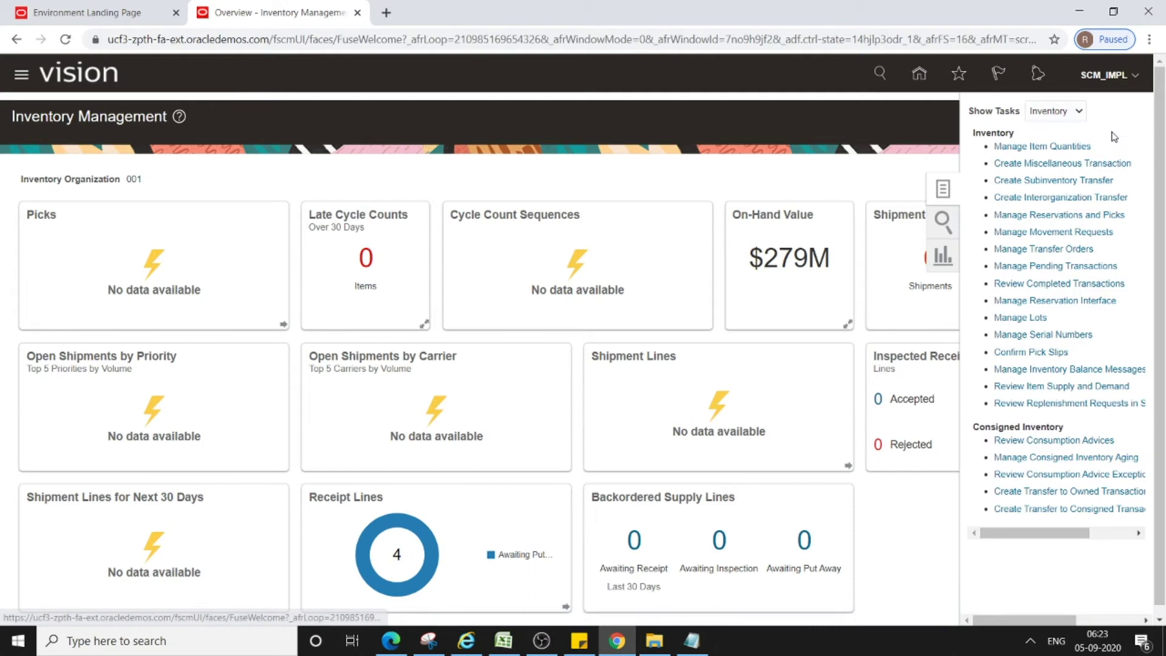
left_click(1080, 111)
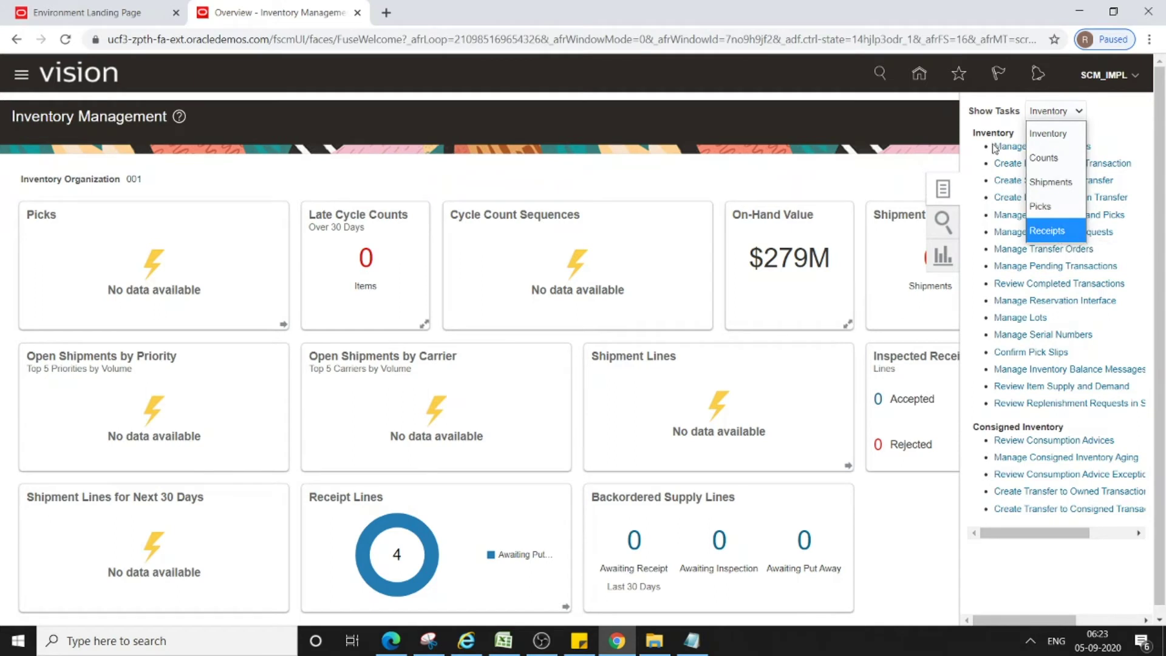
double_click(977, 157)
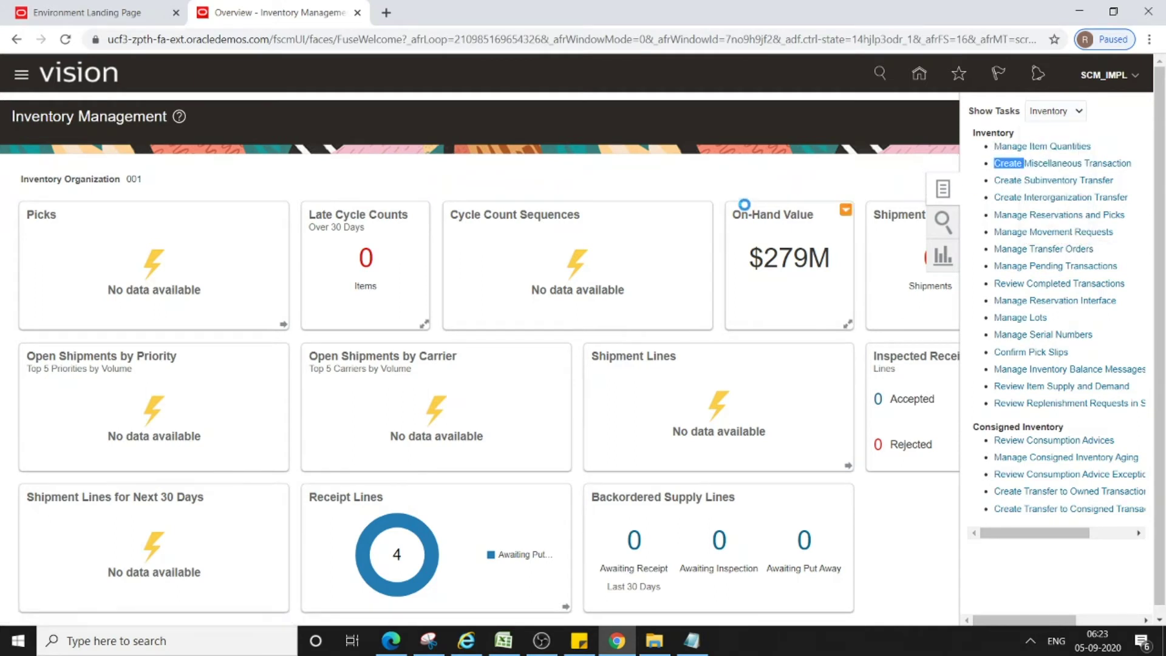
left_click(162, 244)
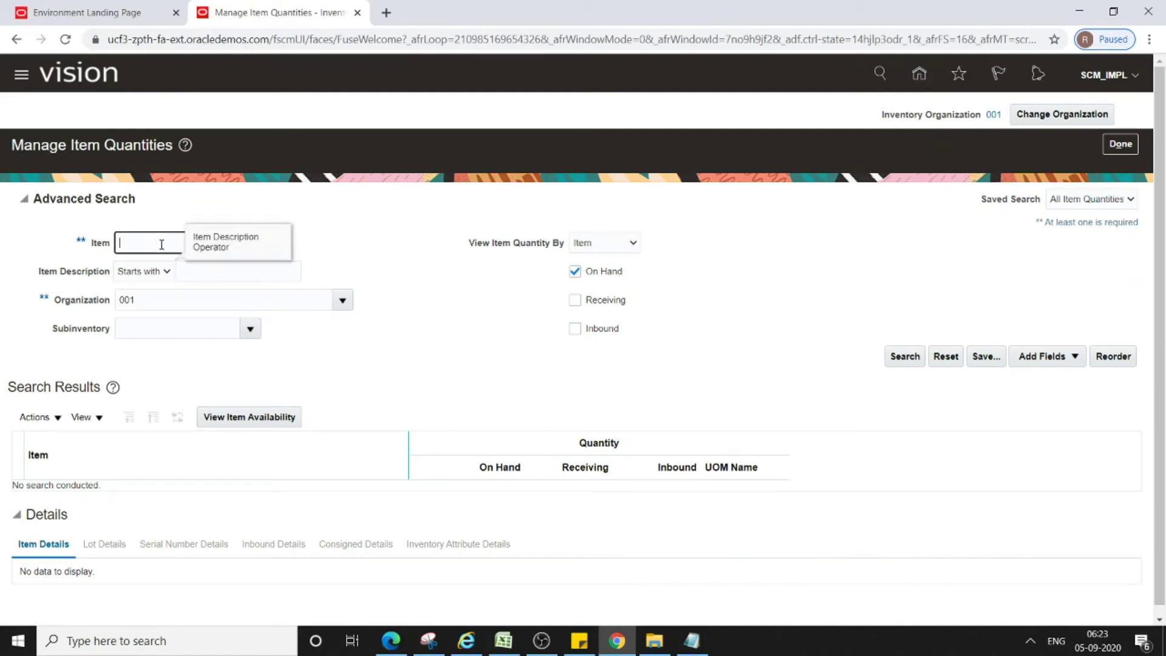
type("AS00106")
left_click(575, 301)
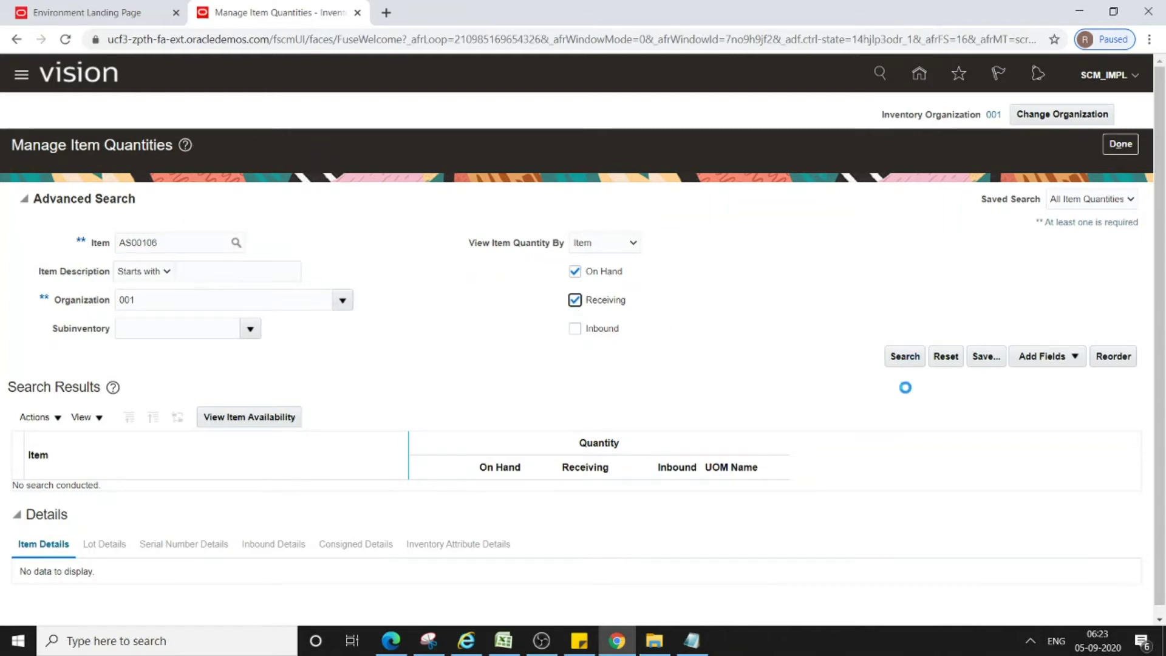
left_click(899, 359)
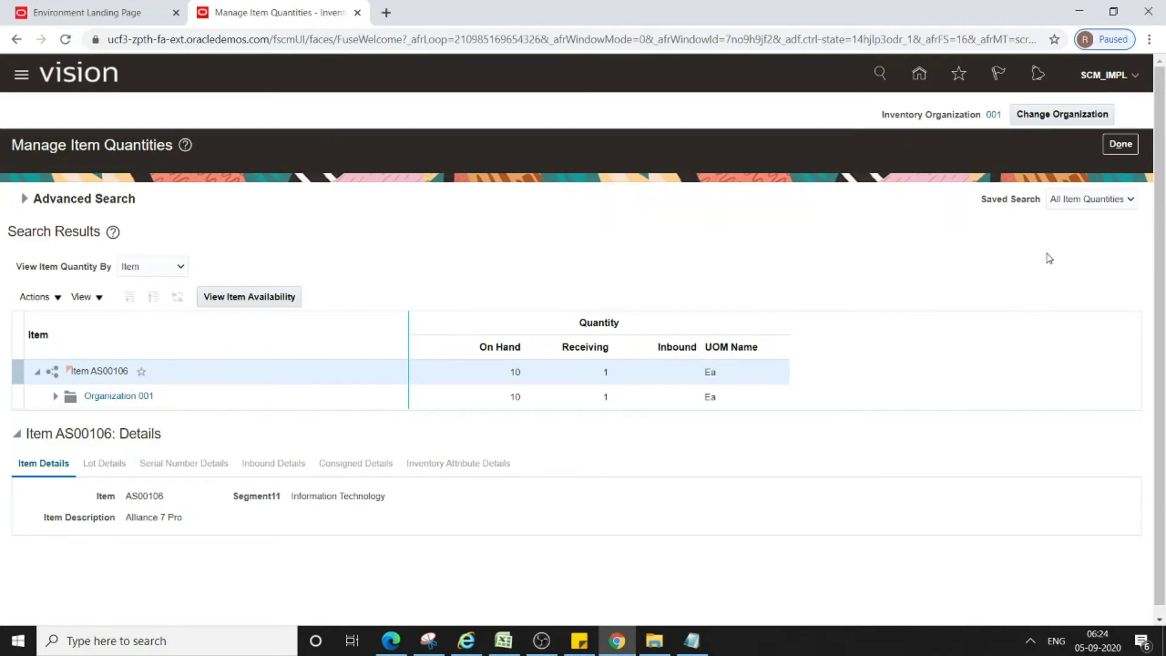
- Leave Manage Item Quantities, show the Receipts tasks and open Put Away Receipts
left_click(1121, 144)
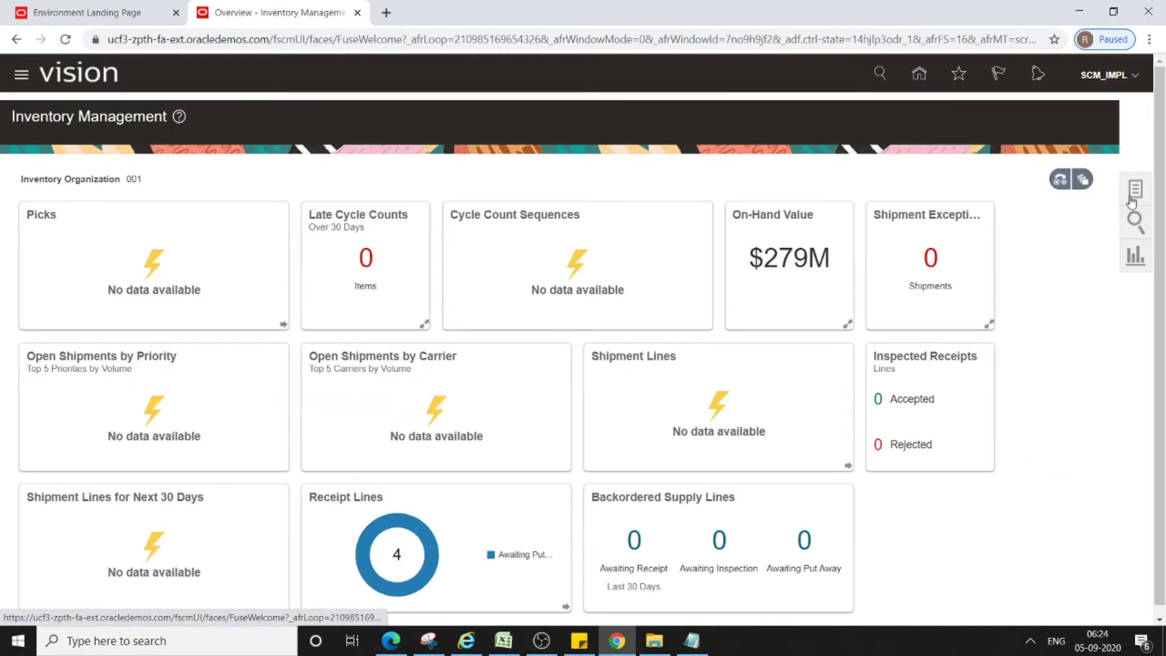
left_click(1135, 193)
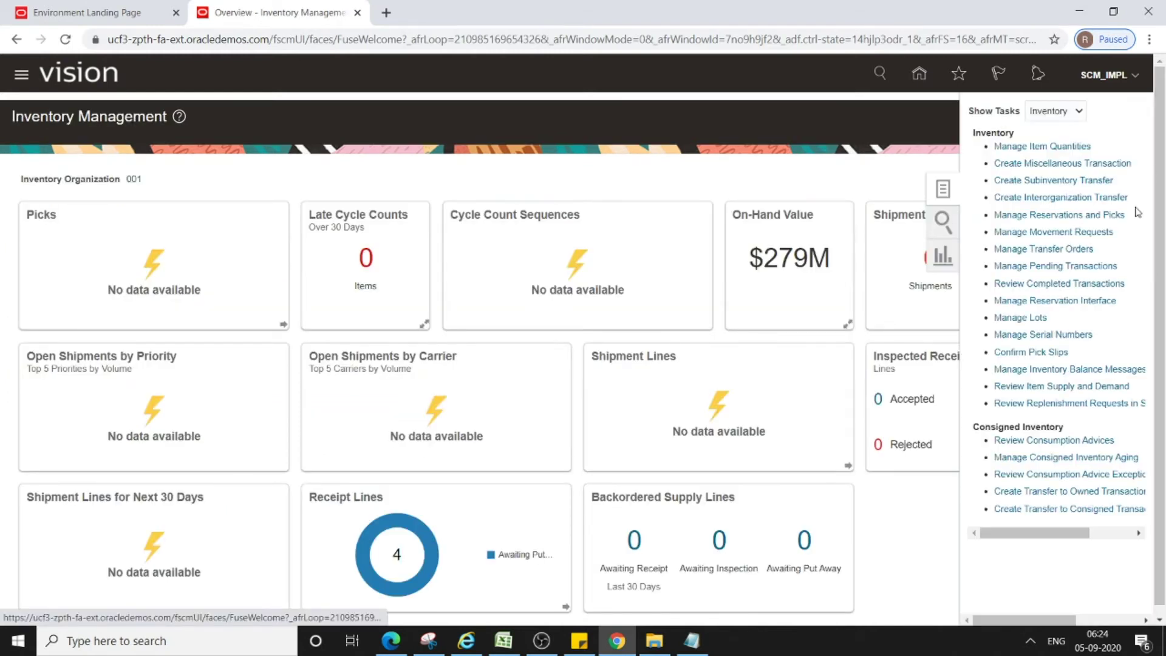
left_click(1080, 112)
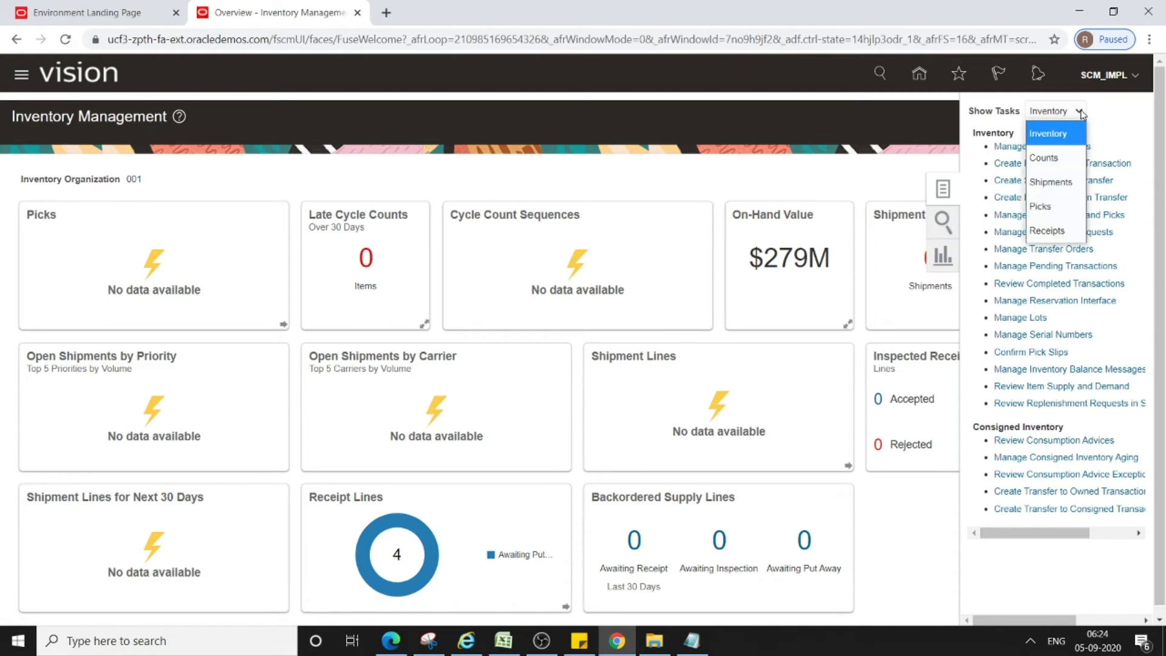
left_click(1047, 231)
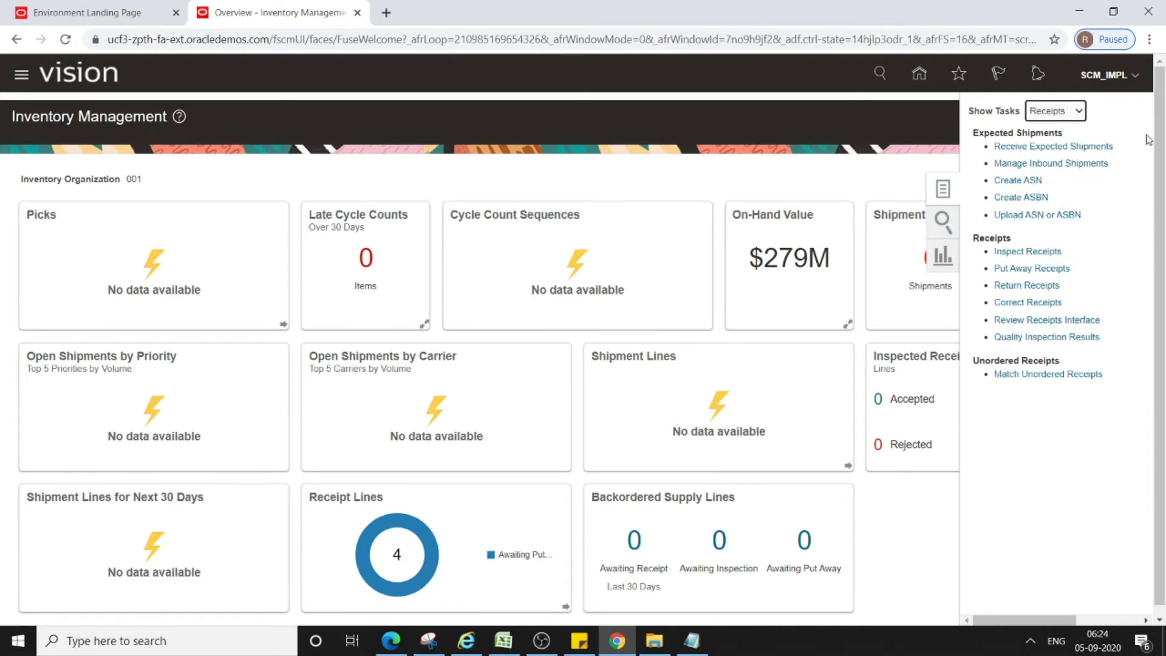
left_click(1032, 270)
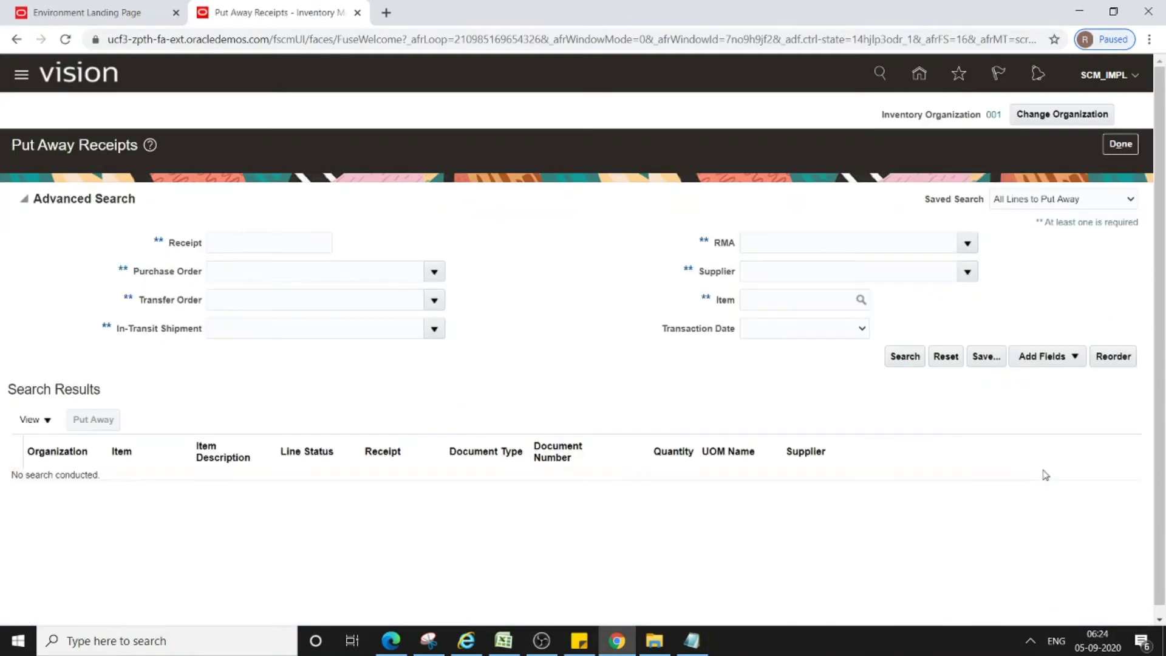
- Search the lines to put away by the new receipt number and select the AS00106 line
left_click(231, 280)
type("51634")
left_click(170, 275)
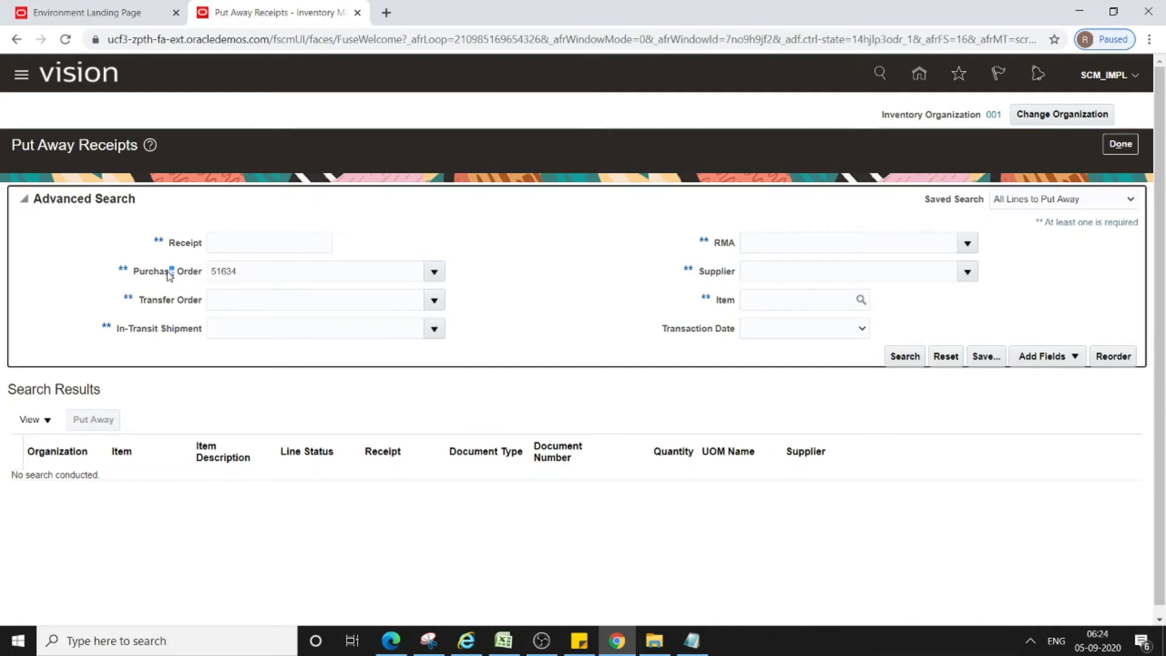
double_click(227, 274)
key("ctrl+c")
key("BackSpace")
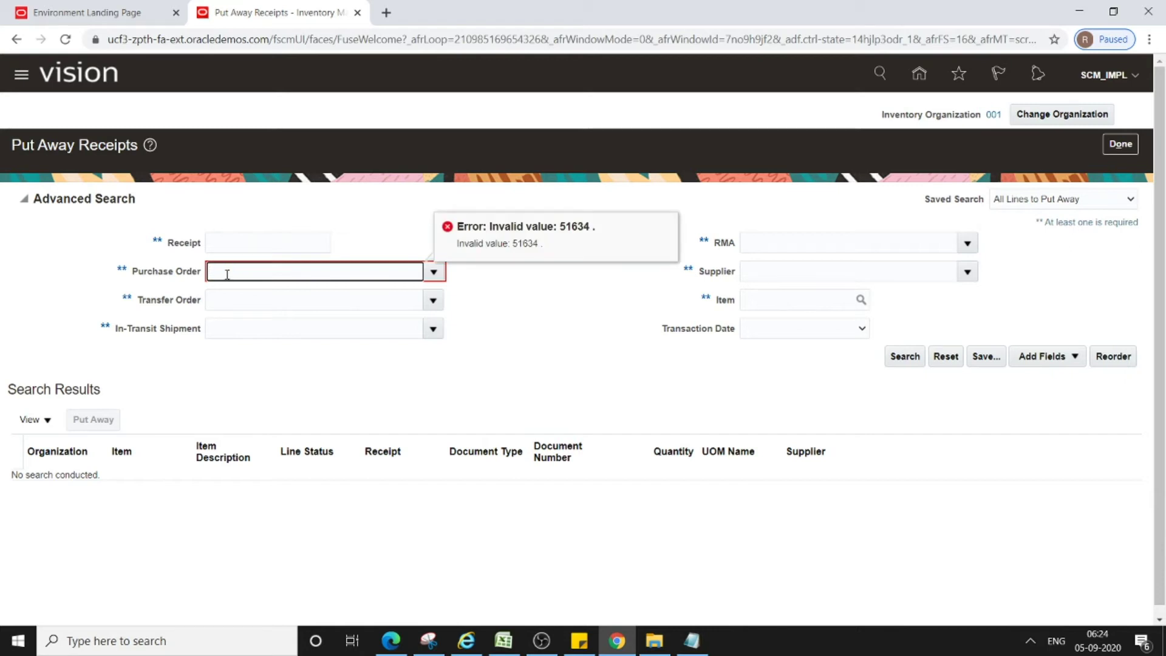
left_click(245, 242)
key("ctrl+v")
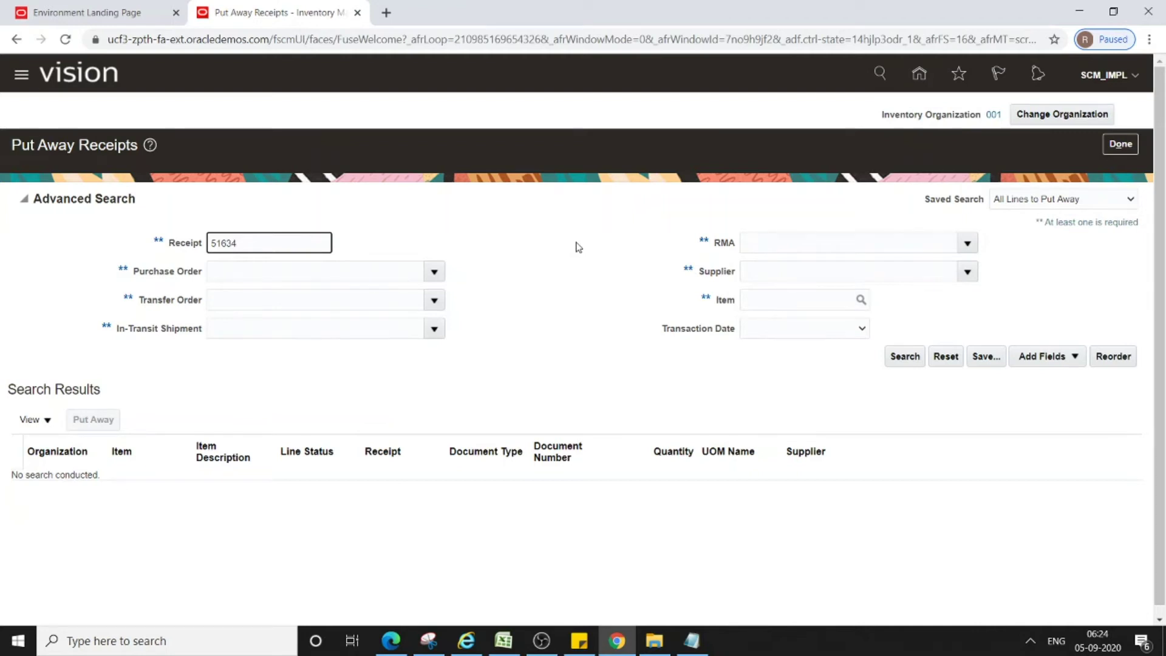
left_click(905, 363)
left_click(903, 358)
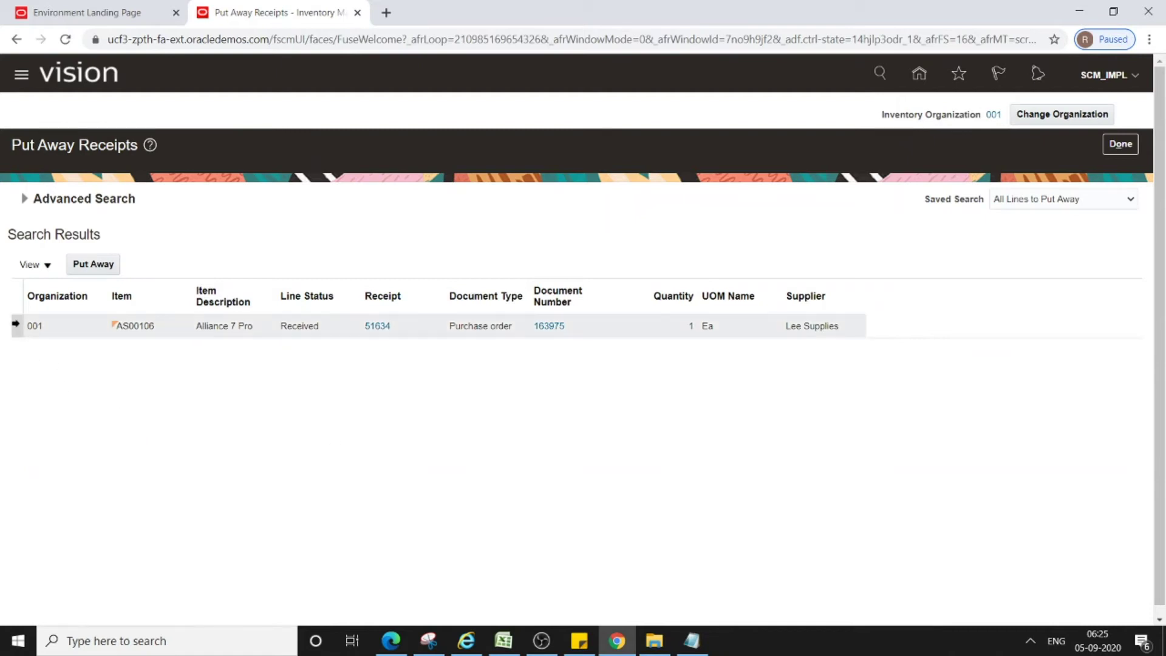
right_click(15, 323)
left_click(164, 256)
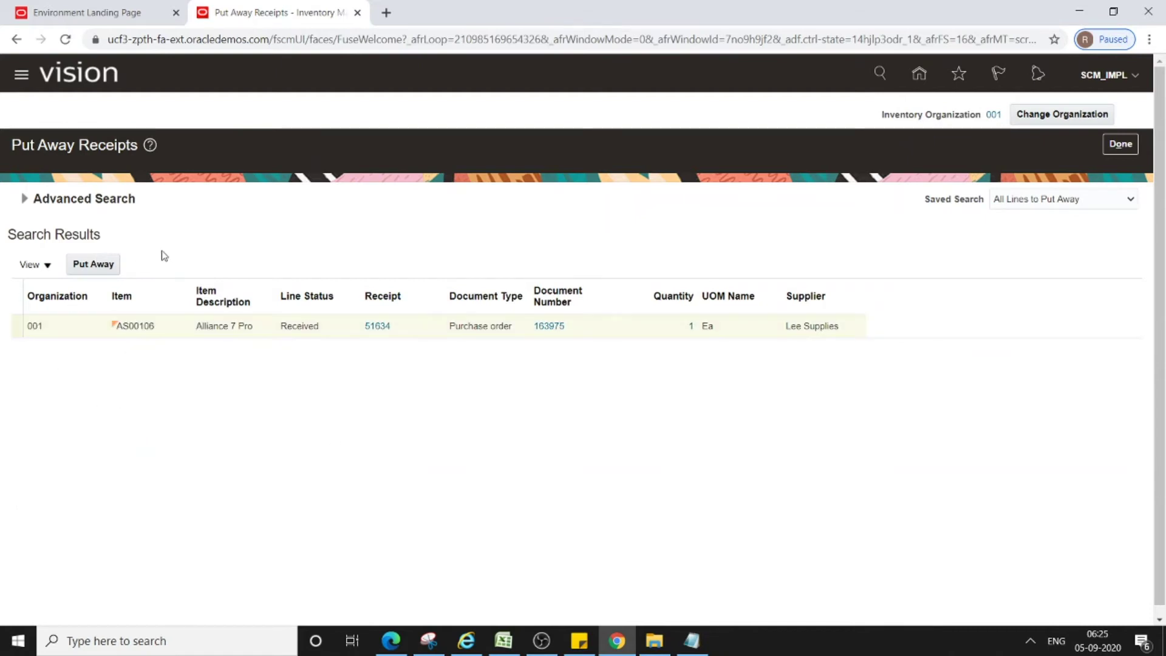
- Put away the received AS00106 line with its default quantity, subinventory and location, submitting the put away transaction
left_click(15, 324)
left_click(87, 271)
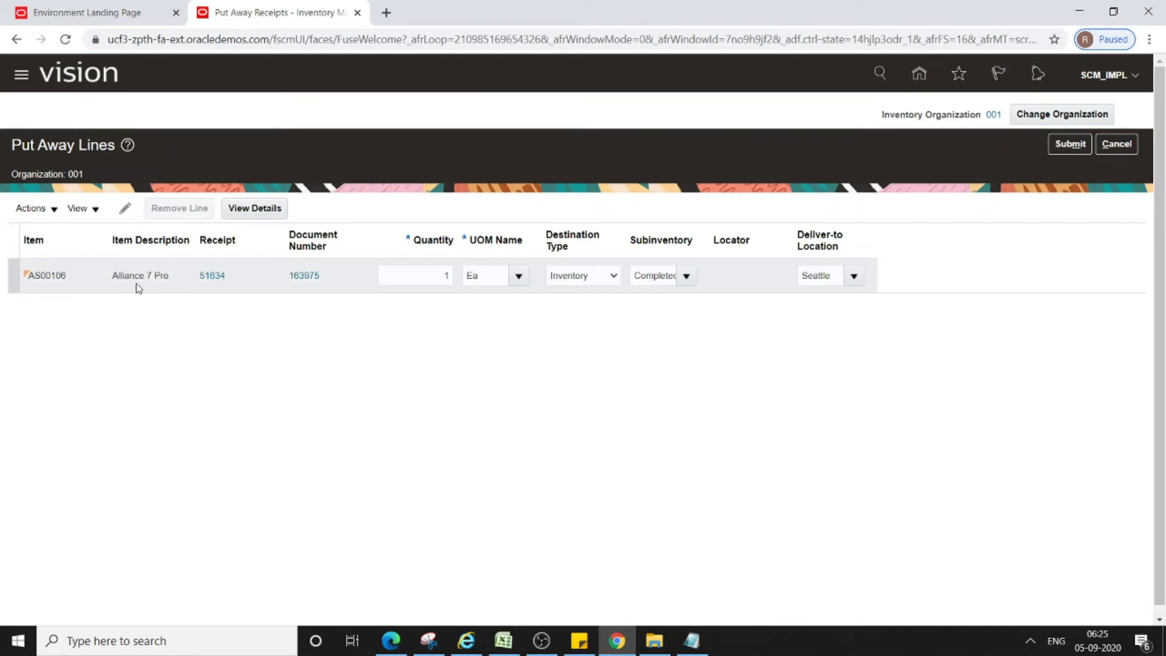
left_click(13, 276)
left_click(1068, 147)
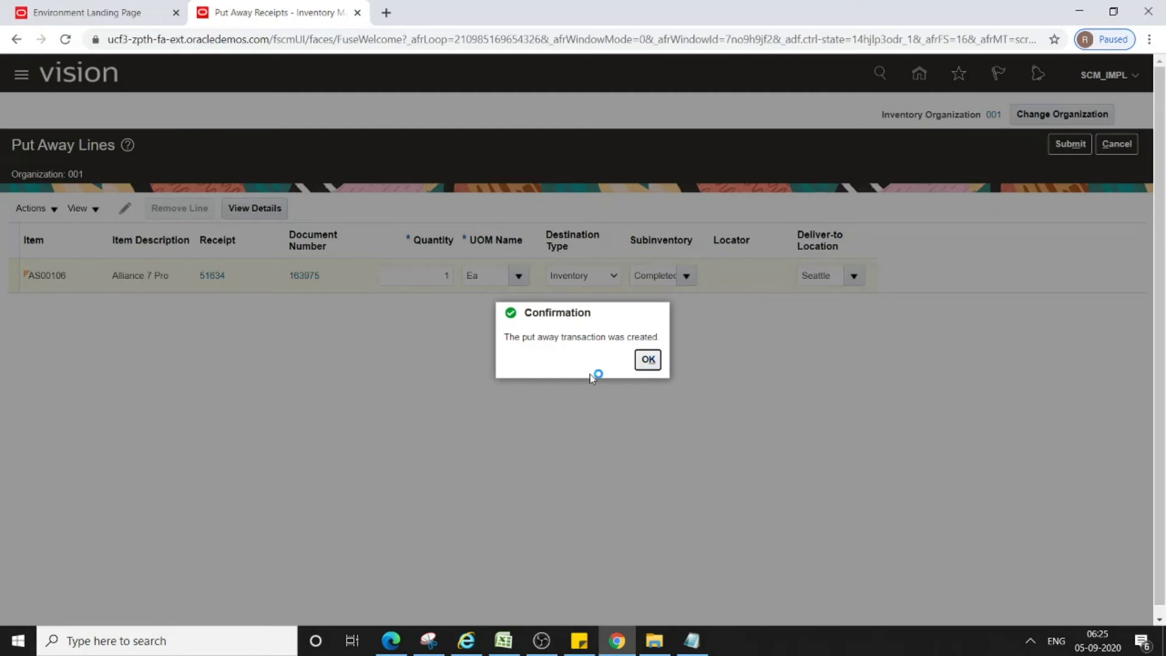
left_click(648, 362)
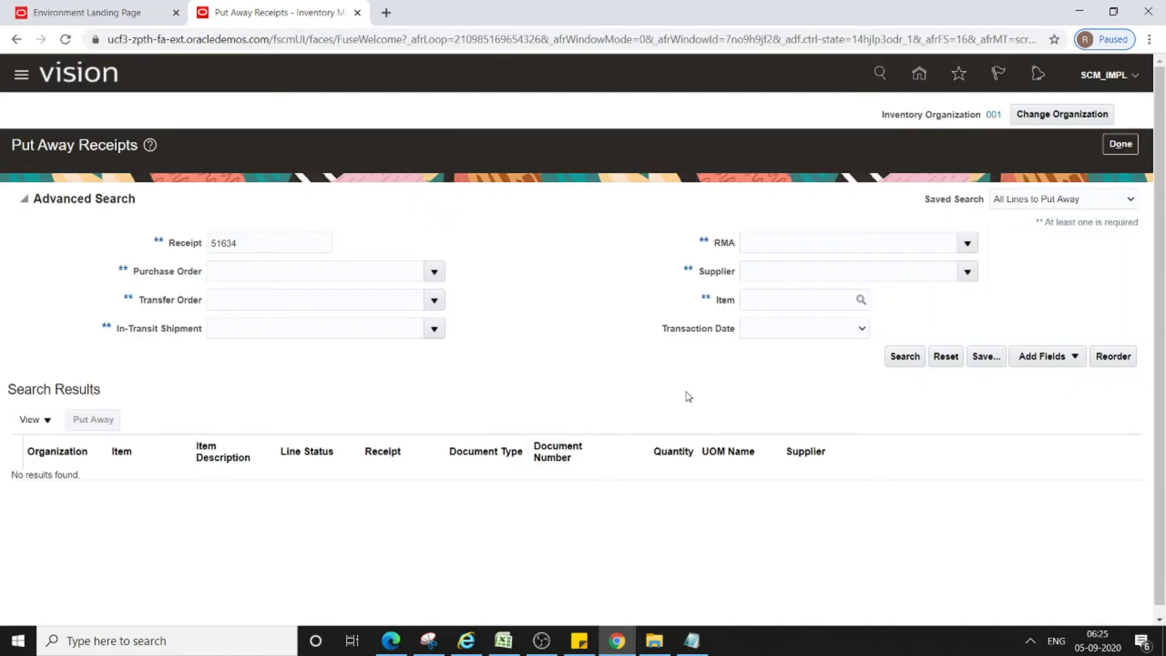
- Leave Put Away Receipts, show the Inventory tasks and open Manage Item Quantities
left_click(1121, 145)
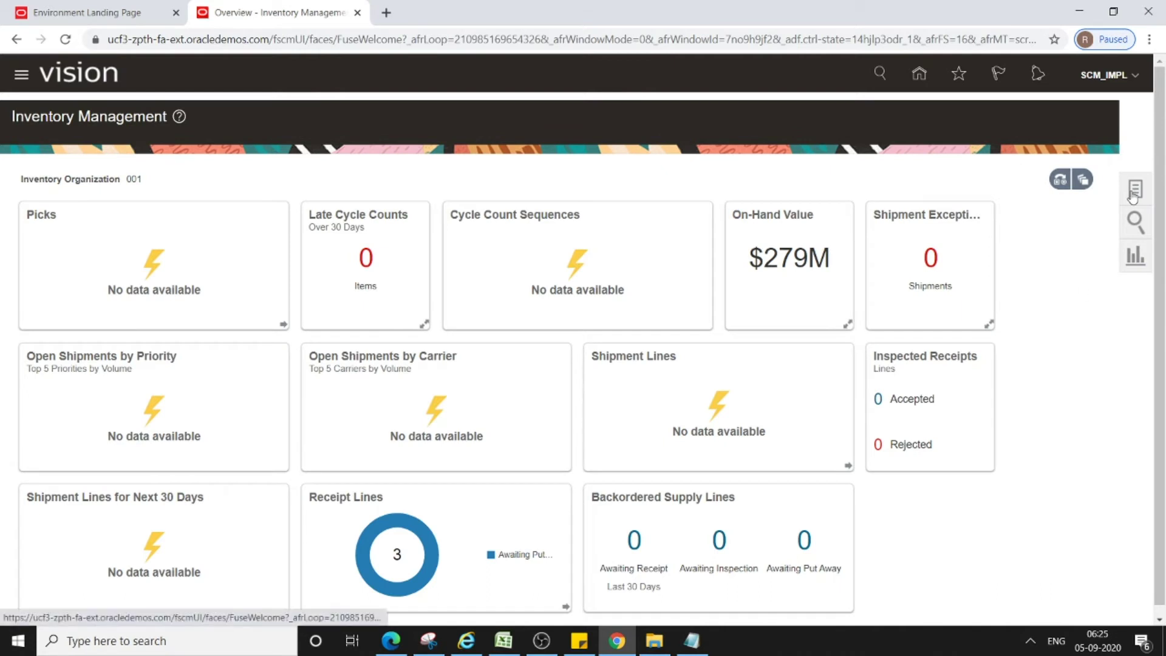
left_click(1134, 217)
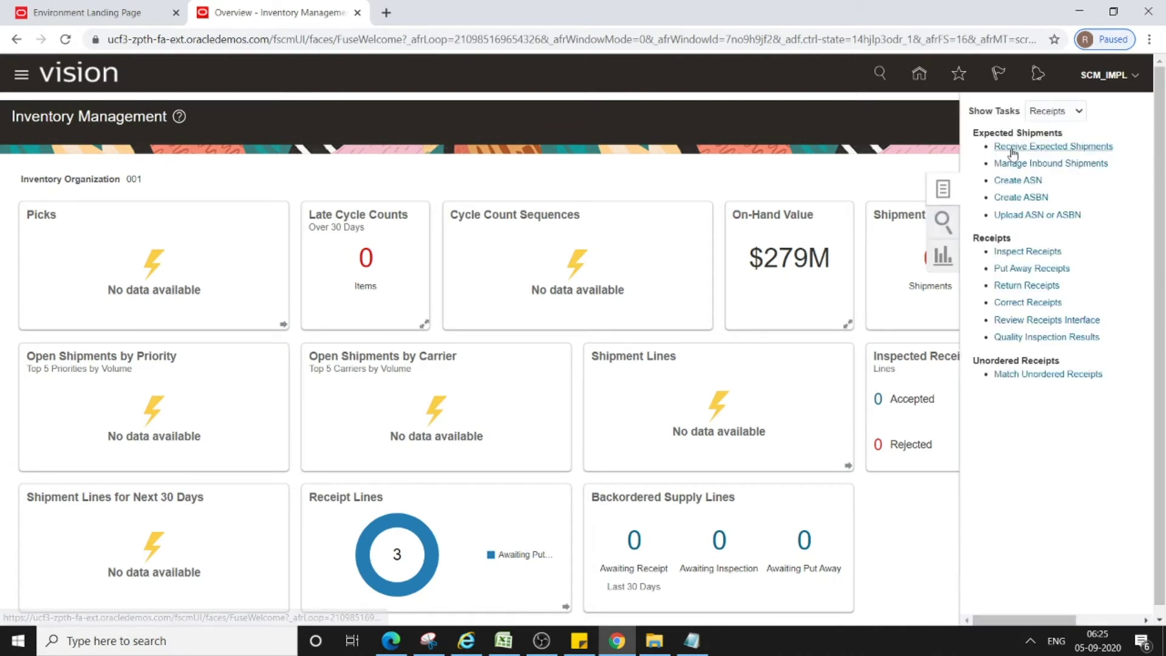
left_click(1078, 113)
left_click(1057, 128)
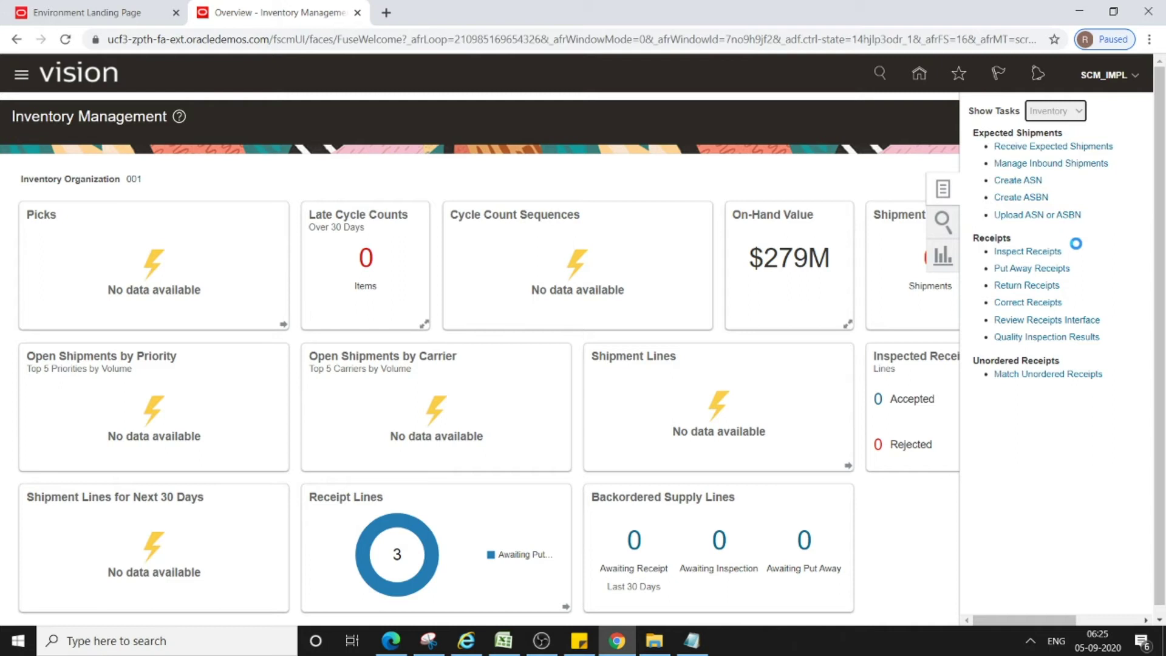
left_click(1050, 147)
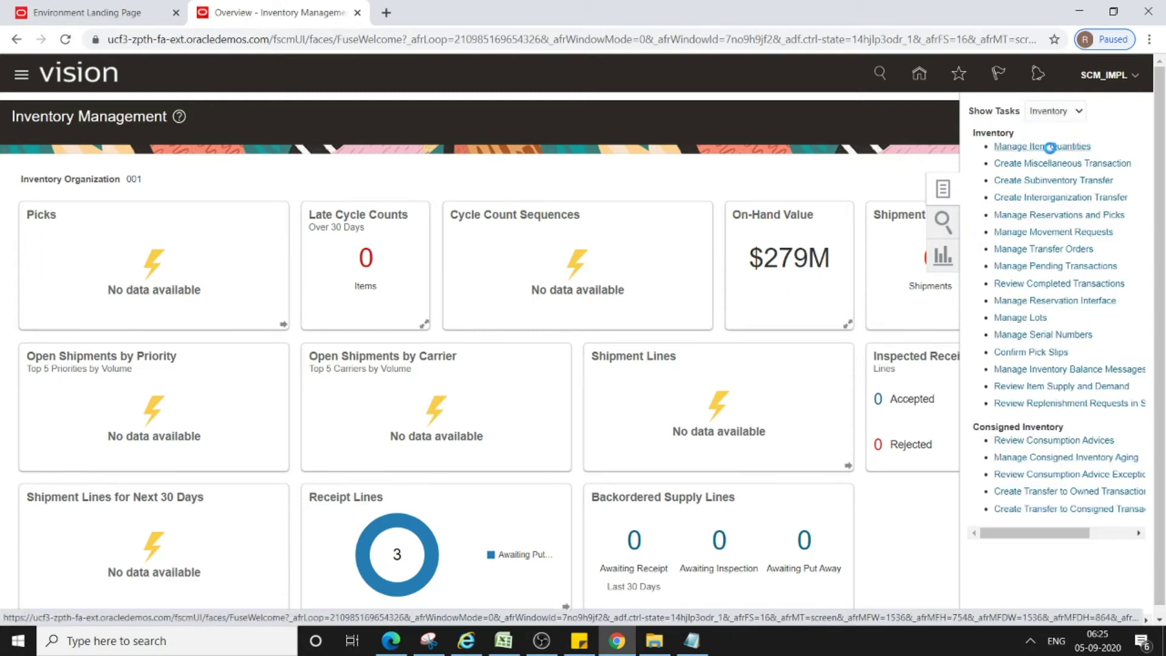
- Search for the on-hand quantity of item AS00106 in organization 001 following the put away
left_click(176, 248)
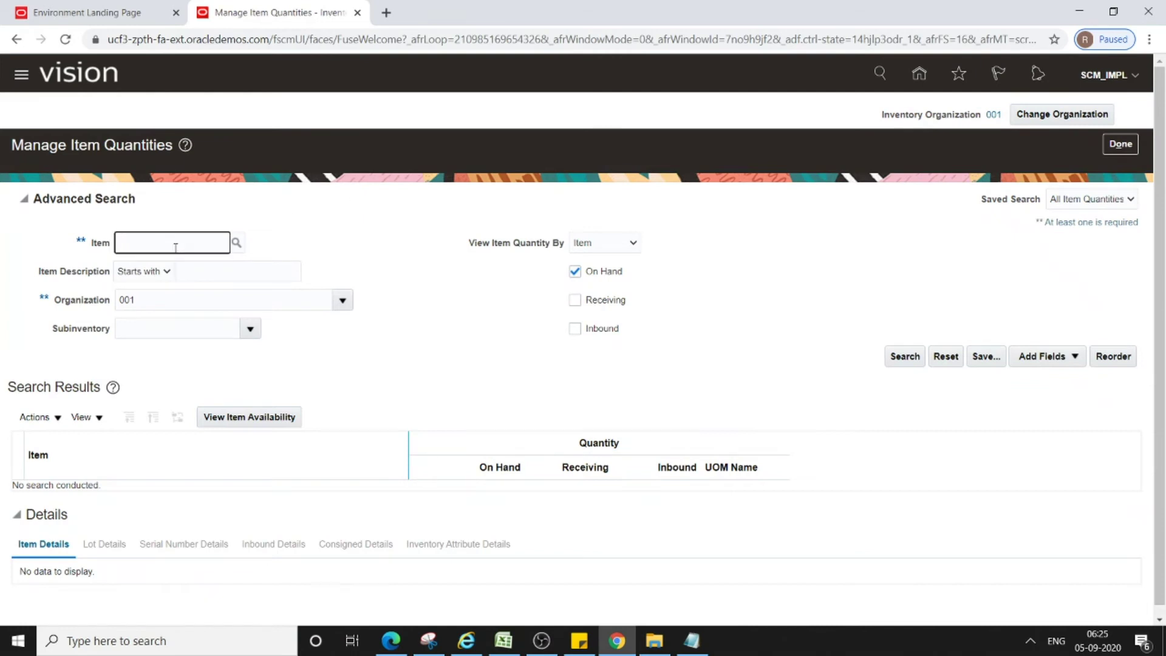
type("a")
key("BackSpace")
type("AS00106")
left_click(905, 360)
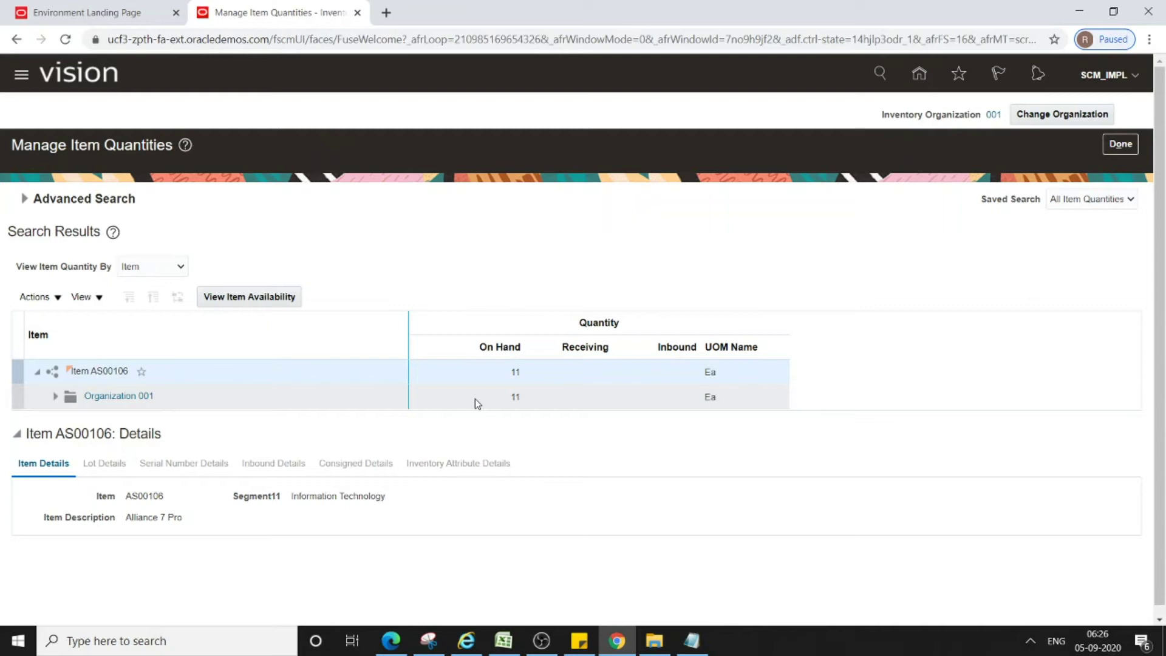
- Switch to the Excel workbook and review the P2P life cycle stages from Requisition through AP Invoice
left_click(497, 643)
left_click(207, 207)
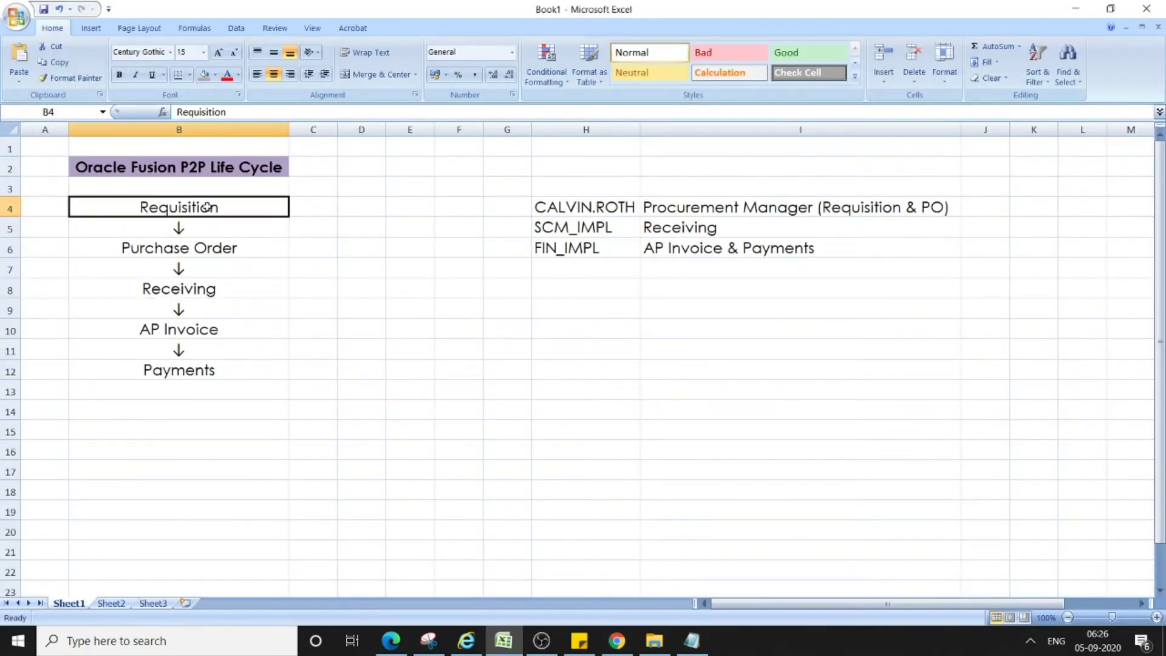
left_click(196, 250)
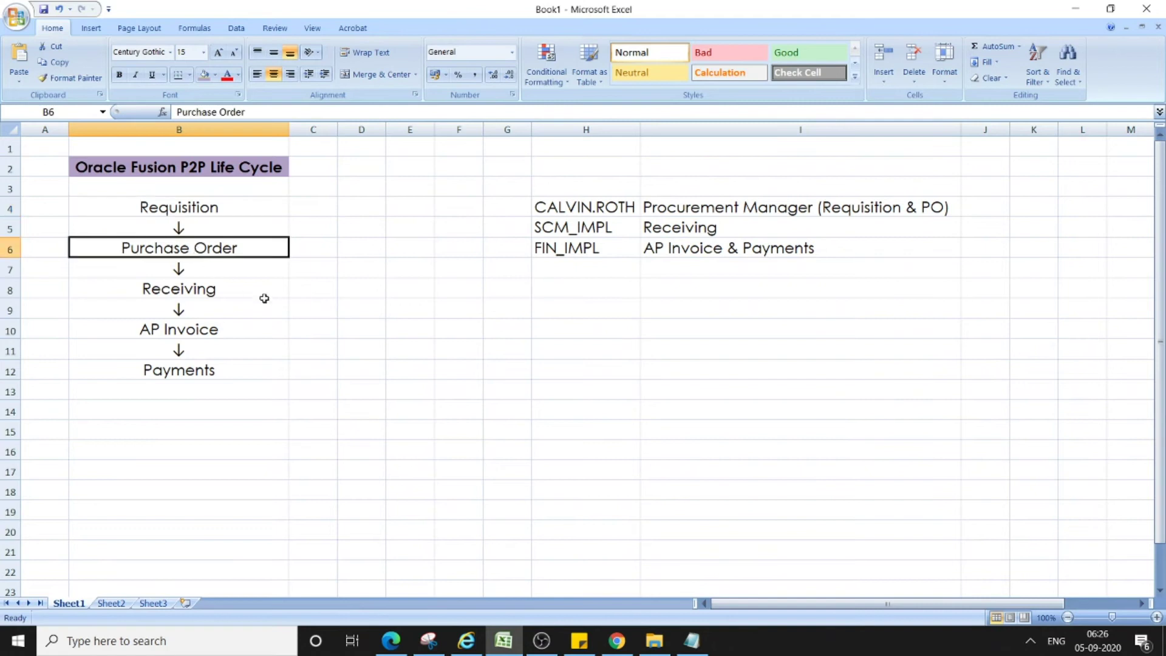
left_click(193, 292)
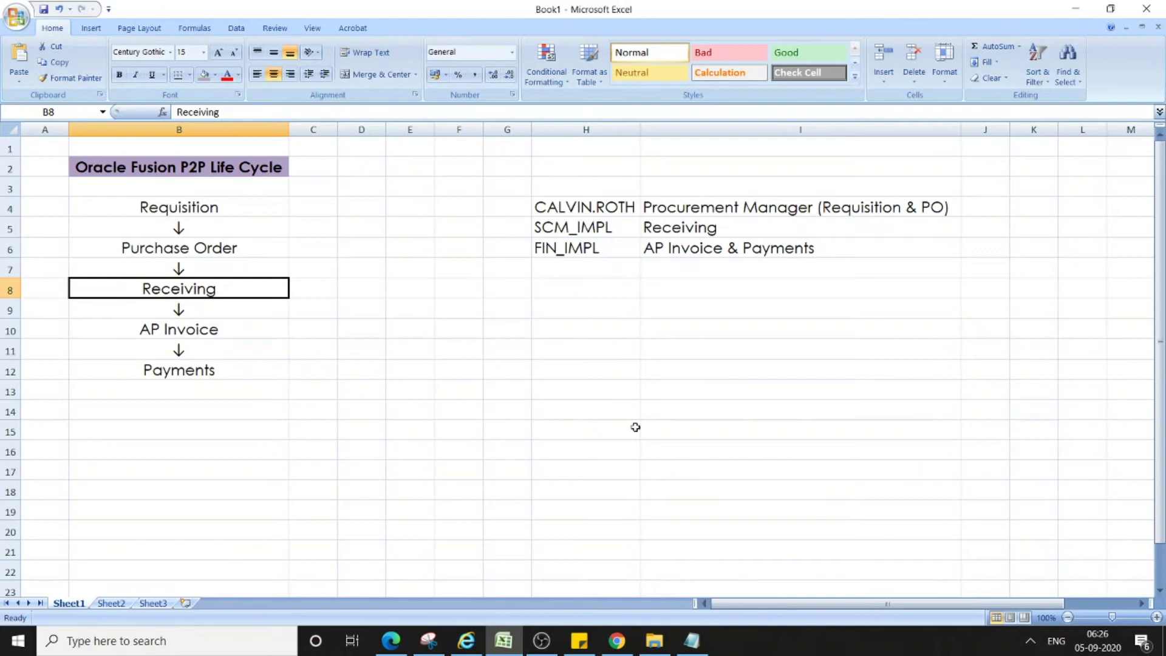
left_click(183, 331)
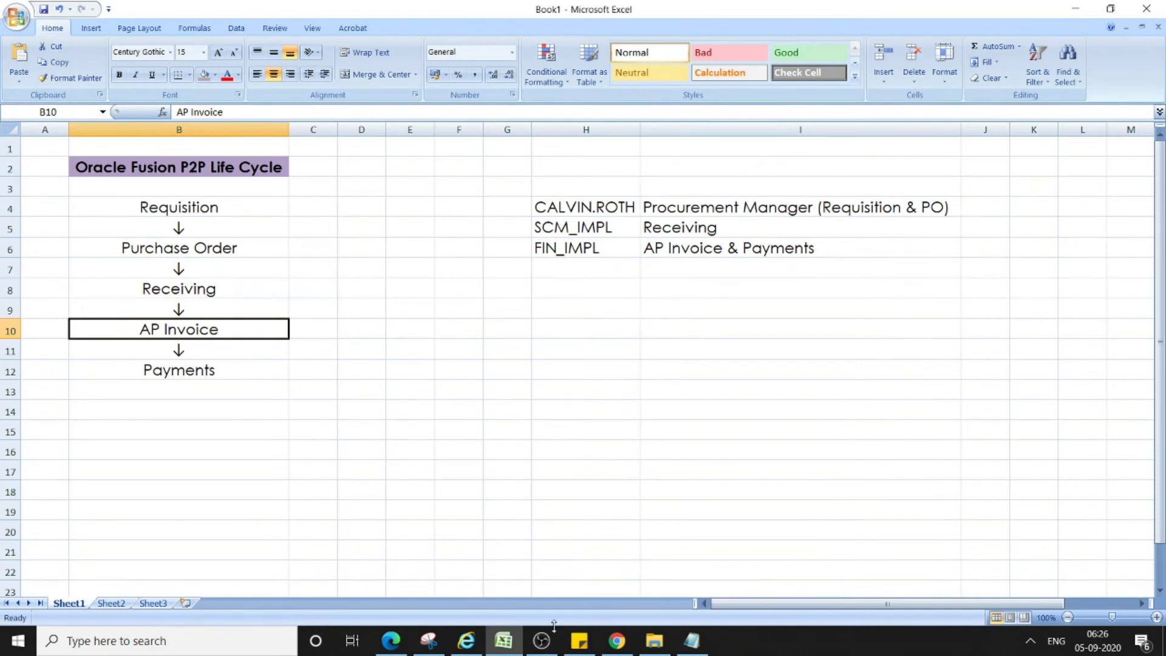
left_click(540, 645)
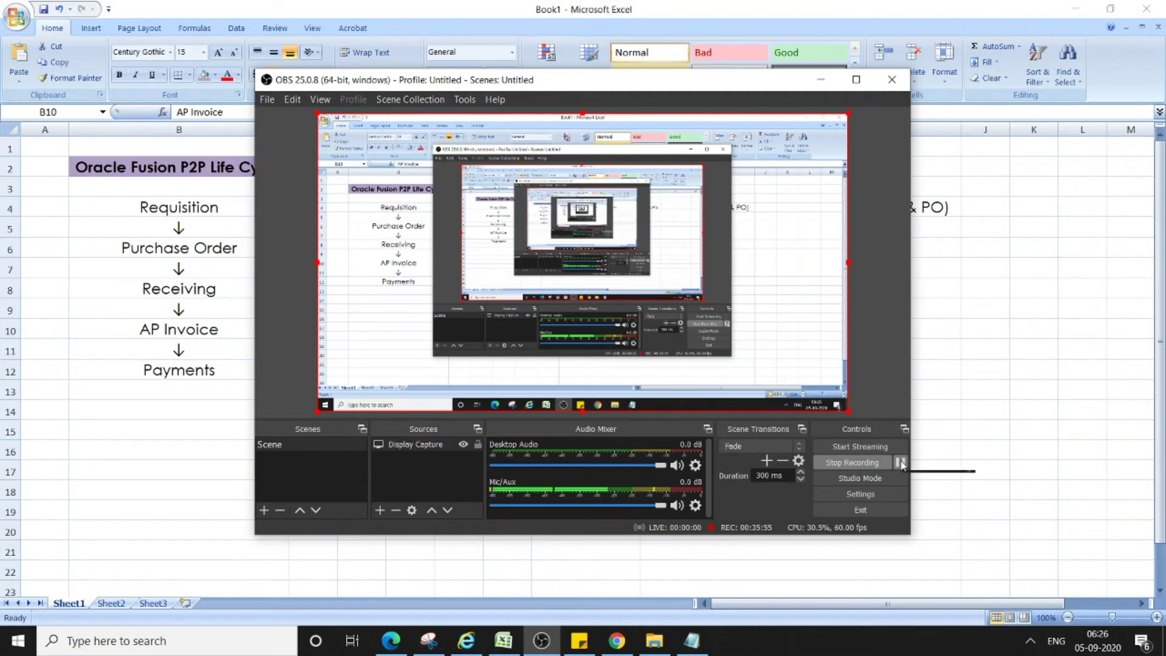
left_click(821, 80)
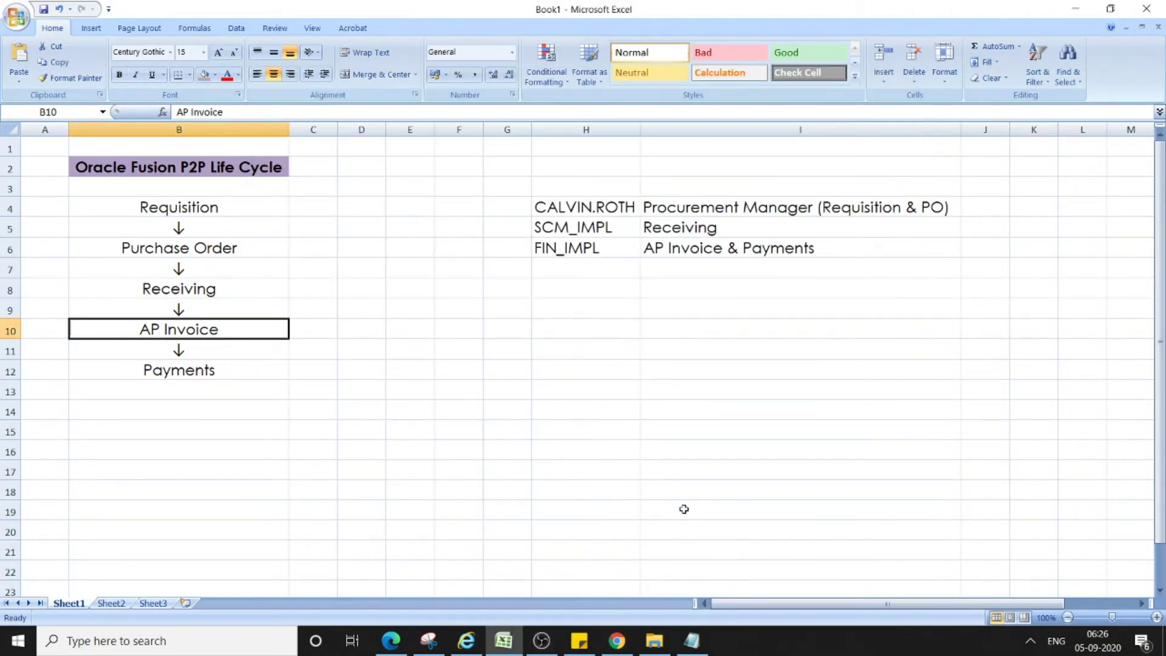
- Switch back to Chrome and sign out of the SCM_IMPL account, confirming the single sign-off
left_click(616, 641)
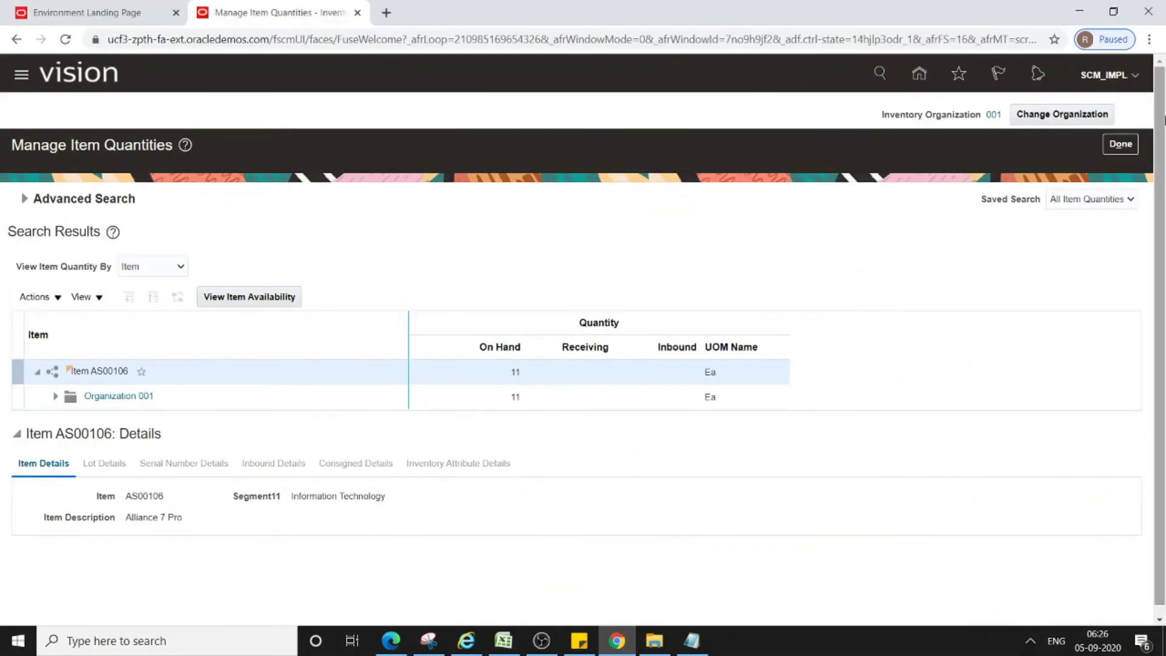
left_click(1136, 76)
left_click(1102, 105)
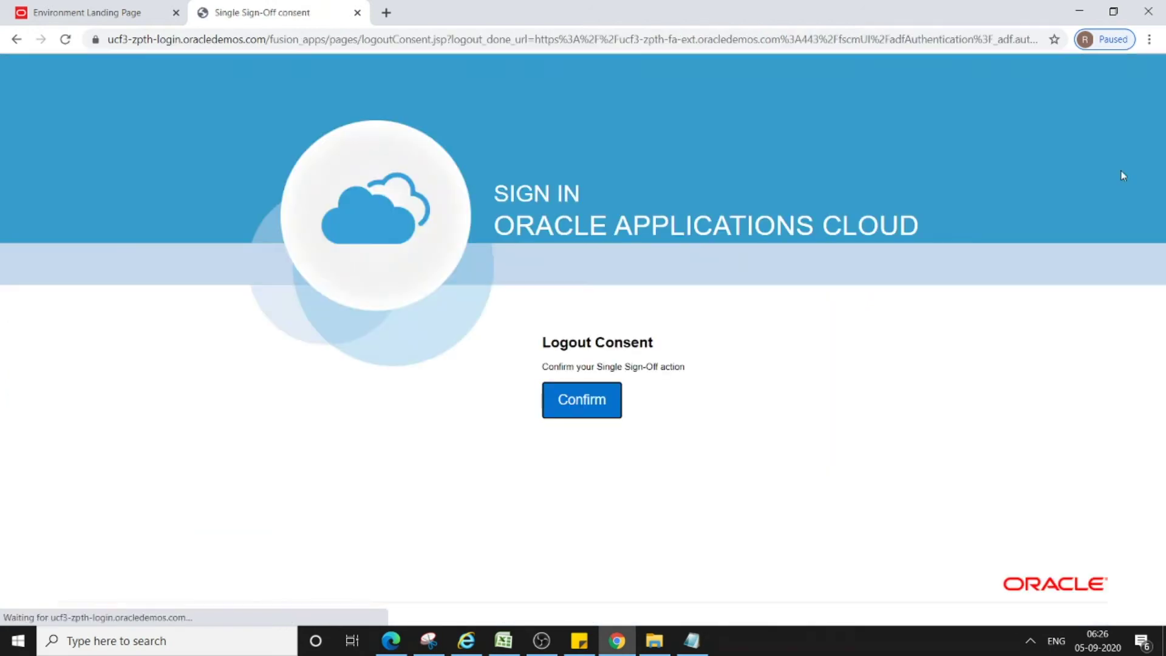
left_click(567, 415)
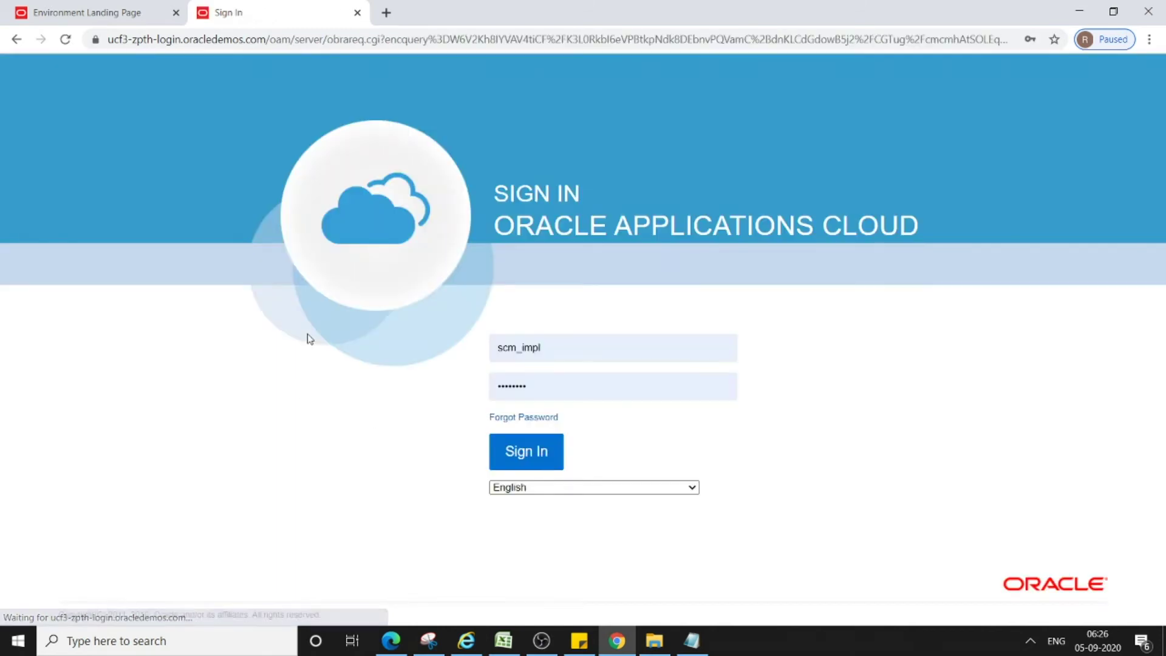
- Sign in as fin_impl, filling the user name and account password from the saved credentials
left_click(542, 353)
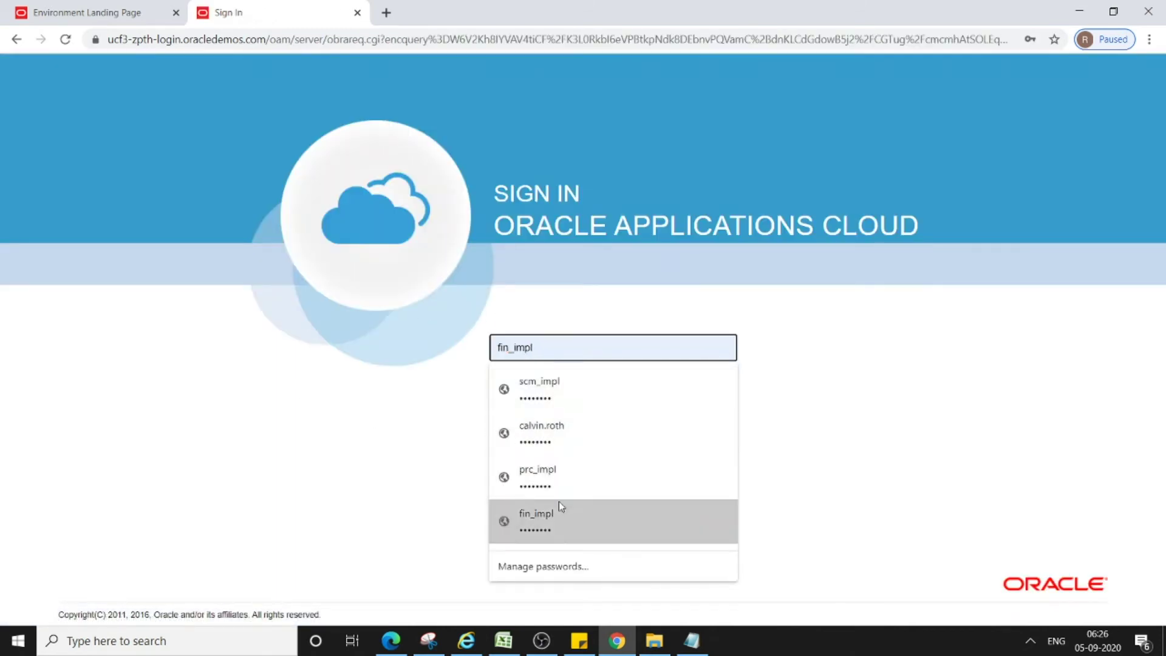
left_click(559, 521)
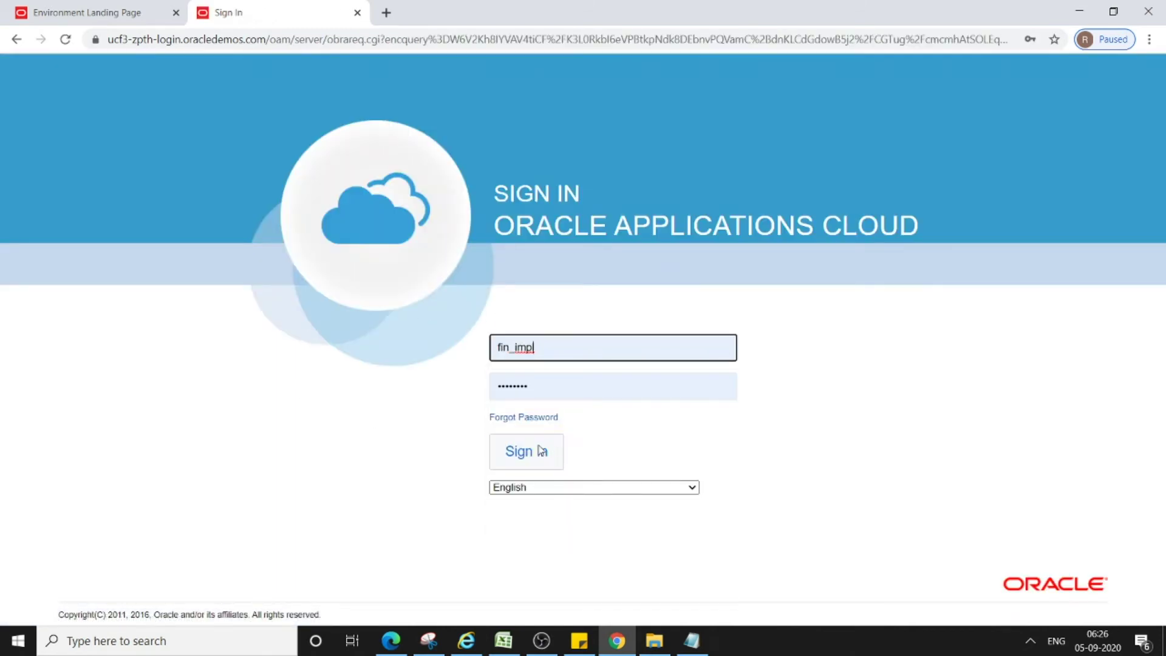
left_click(518, 459)
right_click(517, 455)
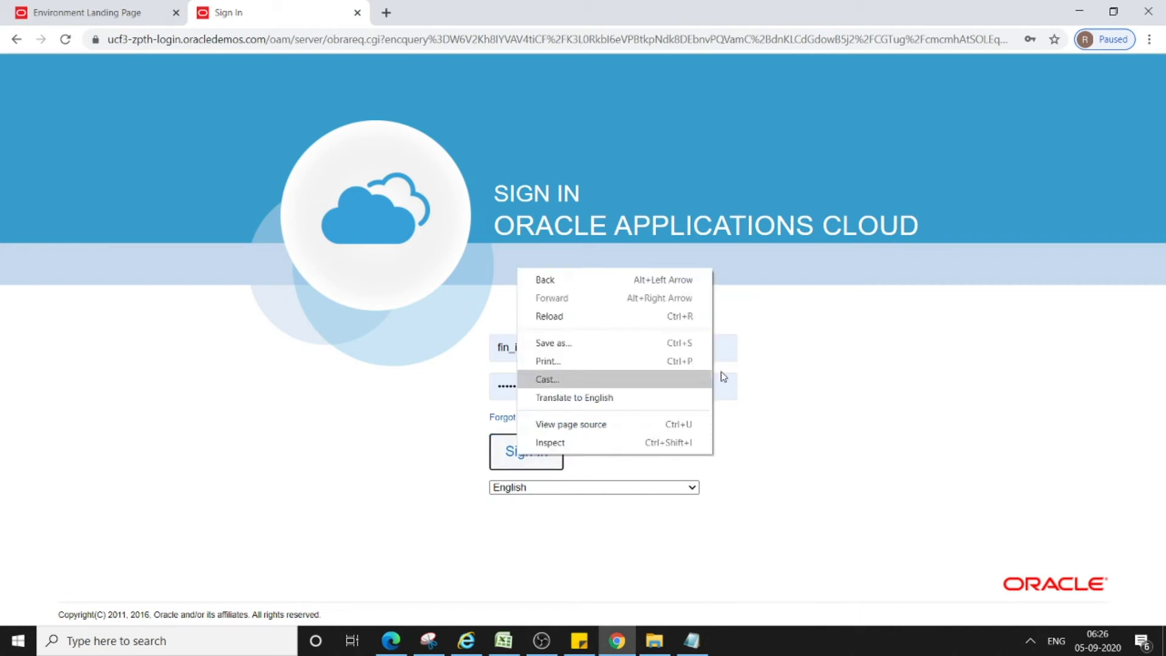
left_click(866, 364)
left_click(533, 465)
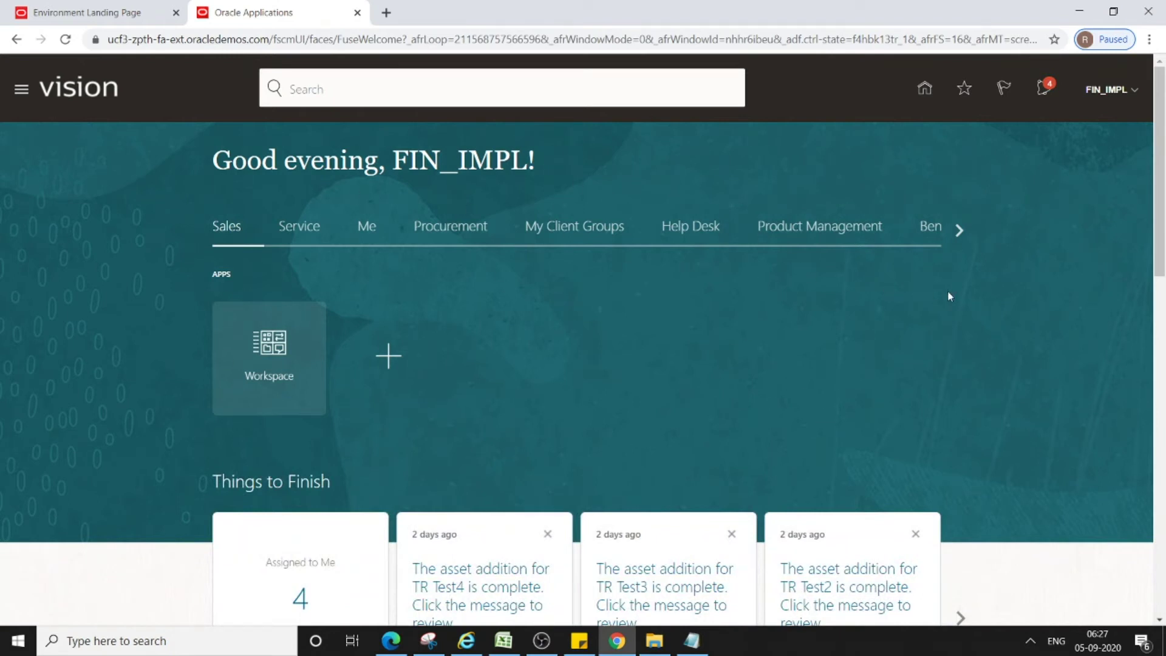
- Open the Payables Invoices work area and start creating an invoice from its task list
left_click(960, 232)
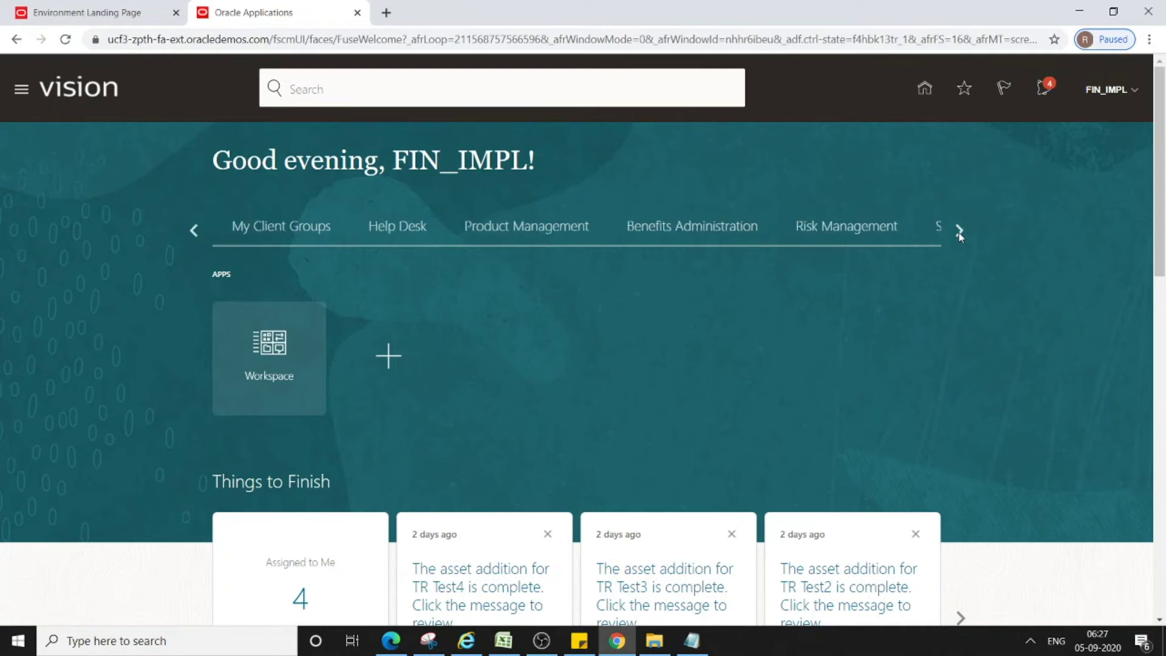
left_click(959, 232)
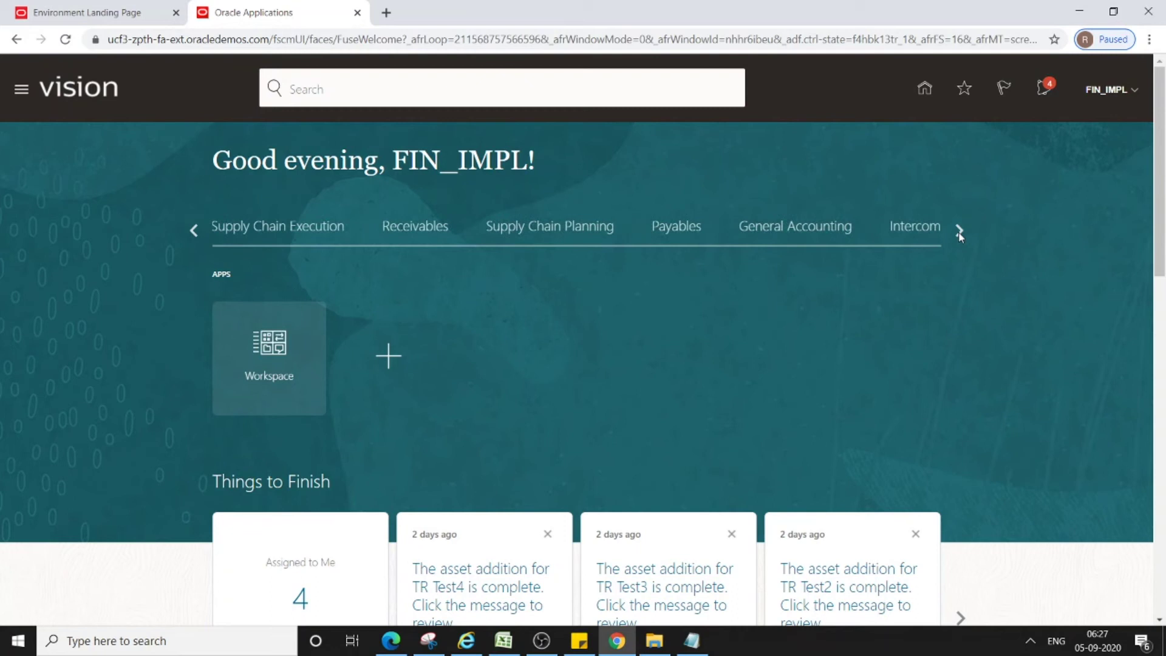
left_click(675, 232)
left_click(390, 384)
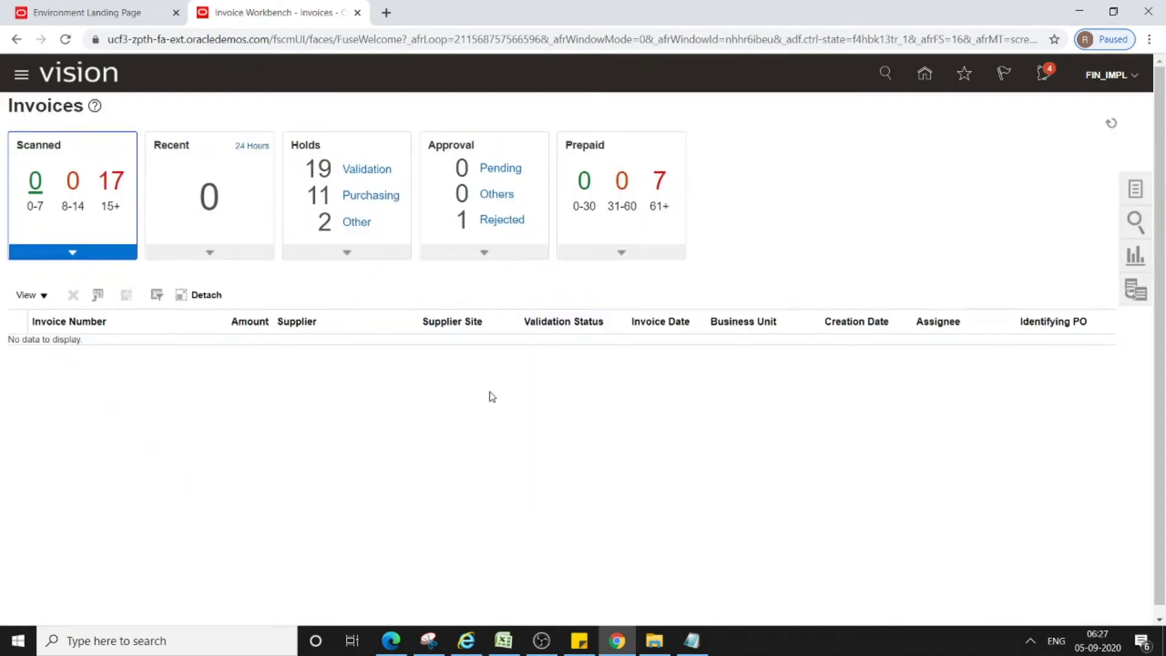
left_click(1136, 192)
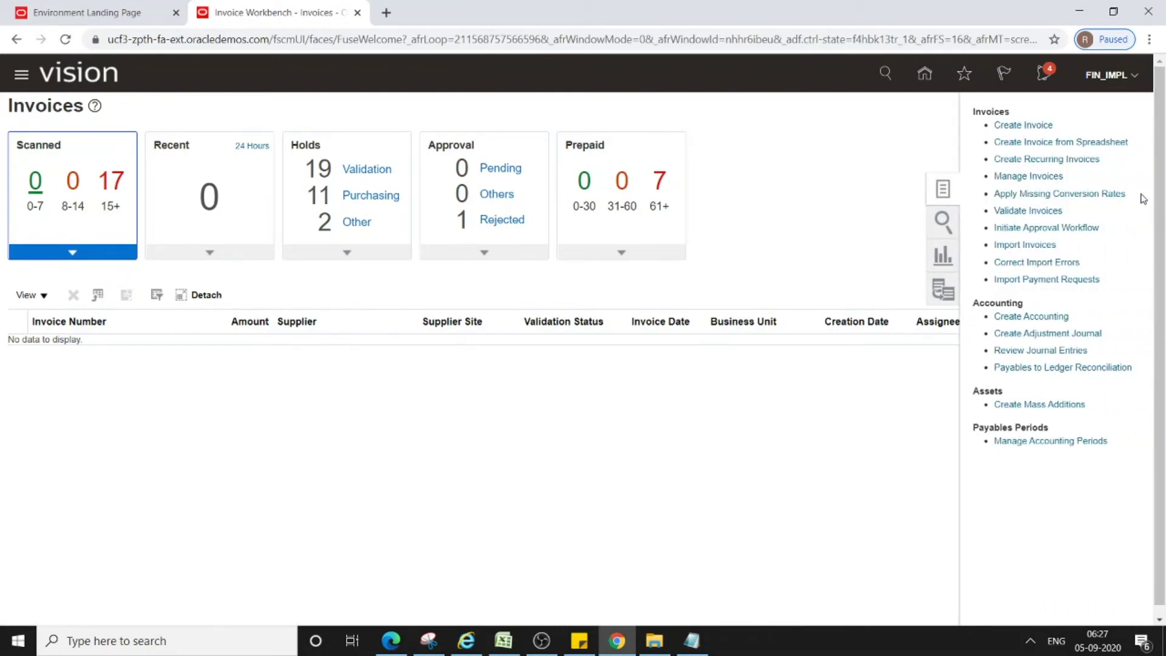
left_click(1039, 128)
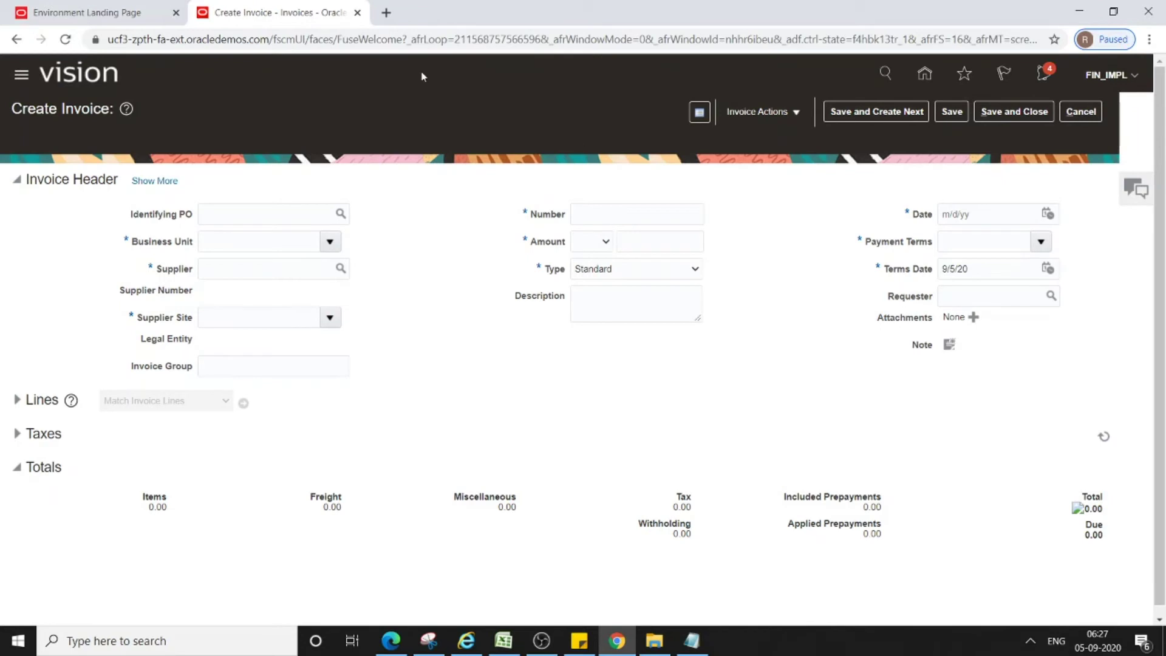
- Copy the purchase order number from the Test Data notes in Notepad into the invoice's Identifying PO
left_click(256, 218)
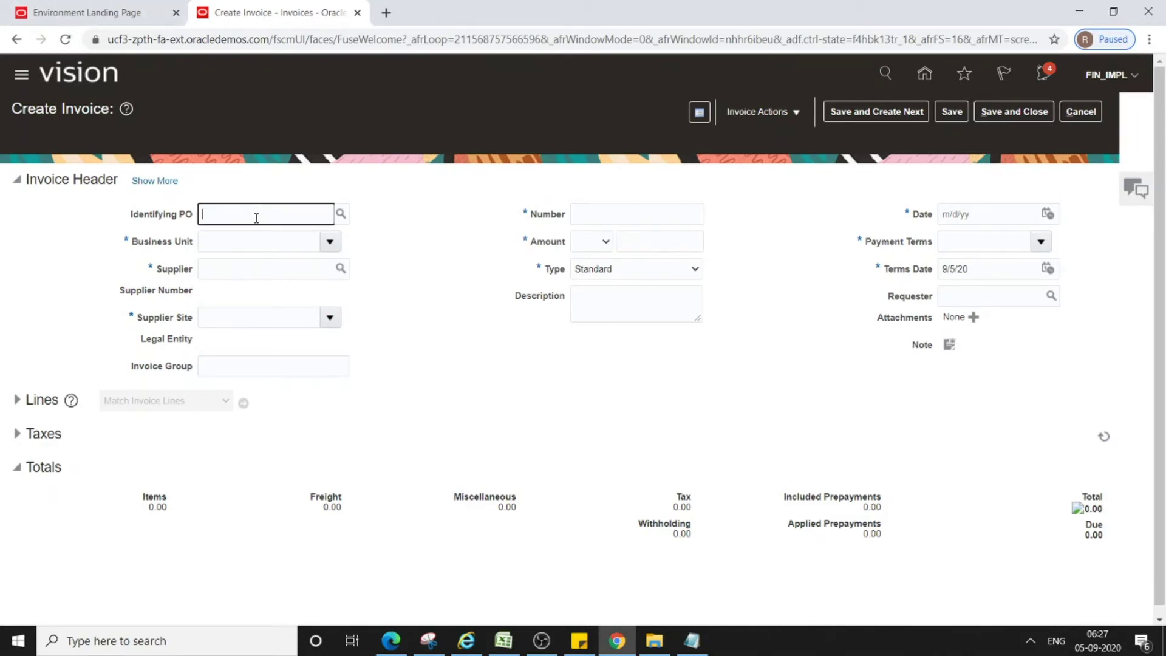
left_click(692, 641)
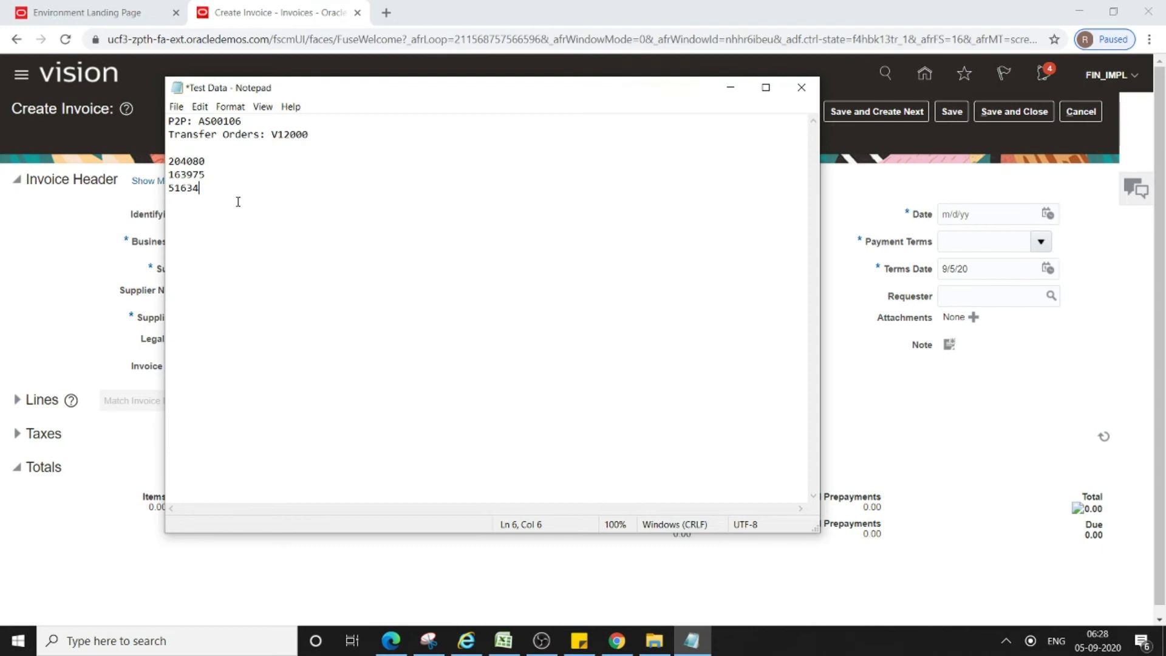
double_click(176, 174)
key("ctrl+c")
left_click(731, 87)
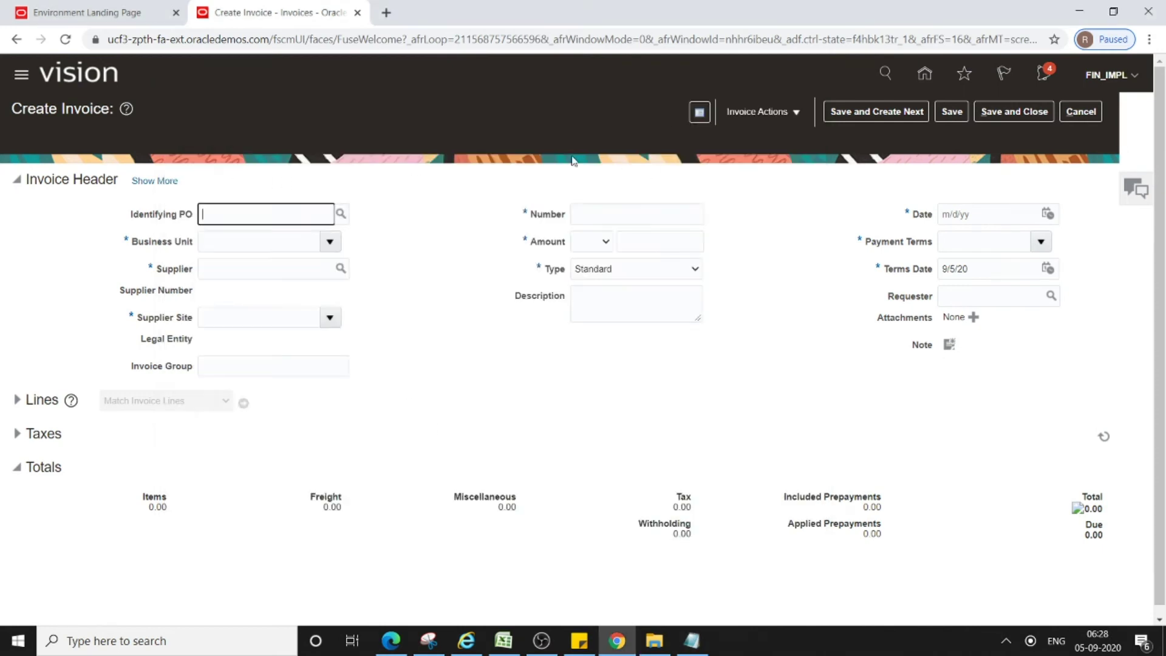
key("ctrl+v")
key("Tab")
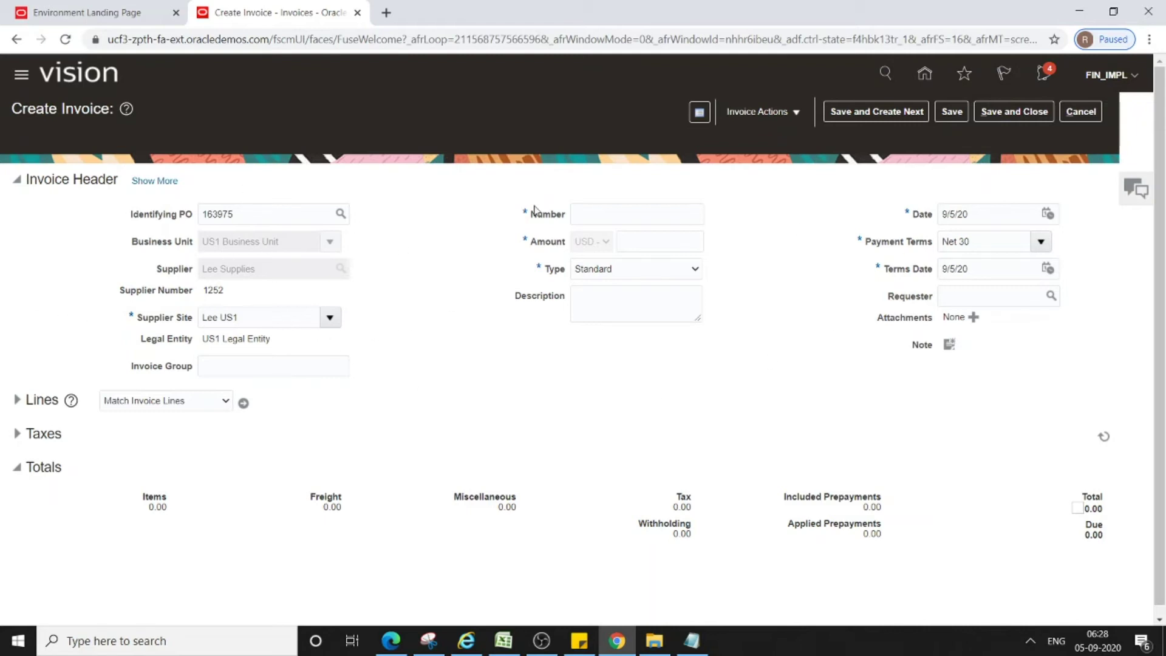
- Set the invoice number to "INV-" followed by the purchase order number, and the invoice amount to 63.14
left_click(631, 211)
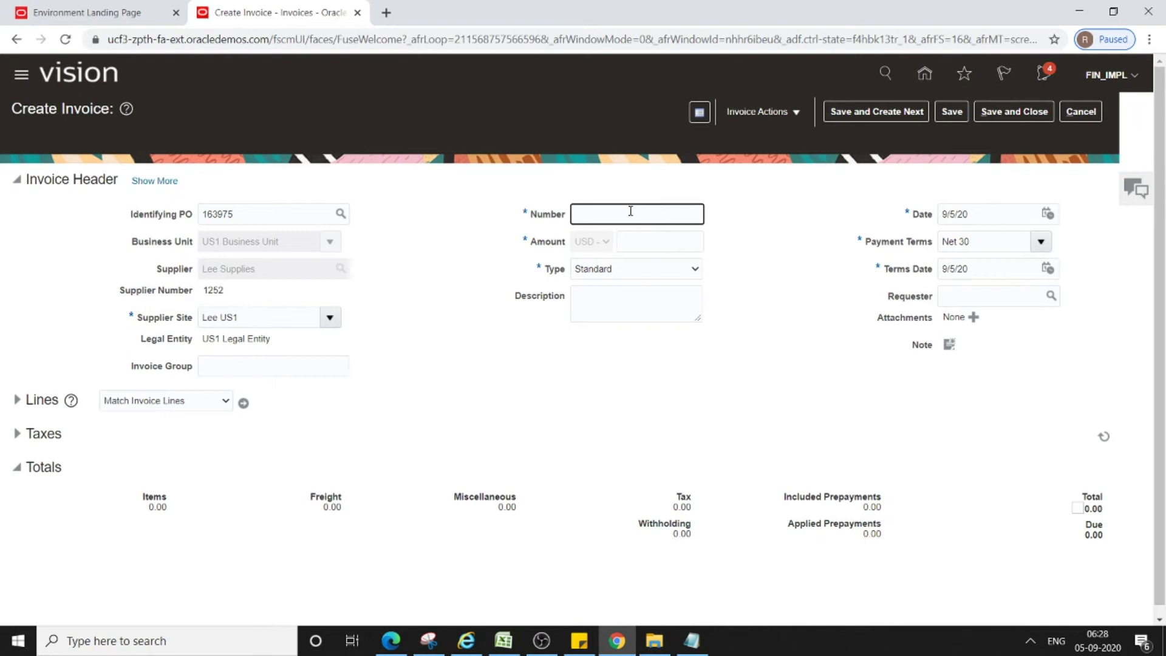
type("in")
key("BackSpace")
key("BackSpace")
key("BackSpace")
type("INV-")
key("ctrl+v")
left_click(654, 240)
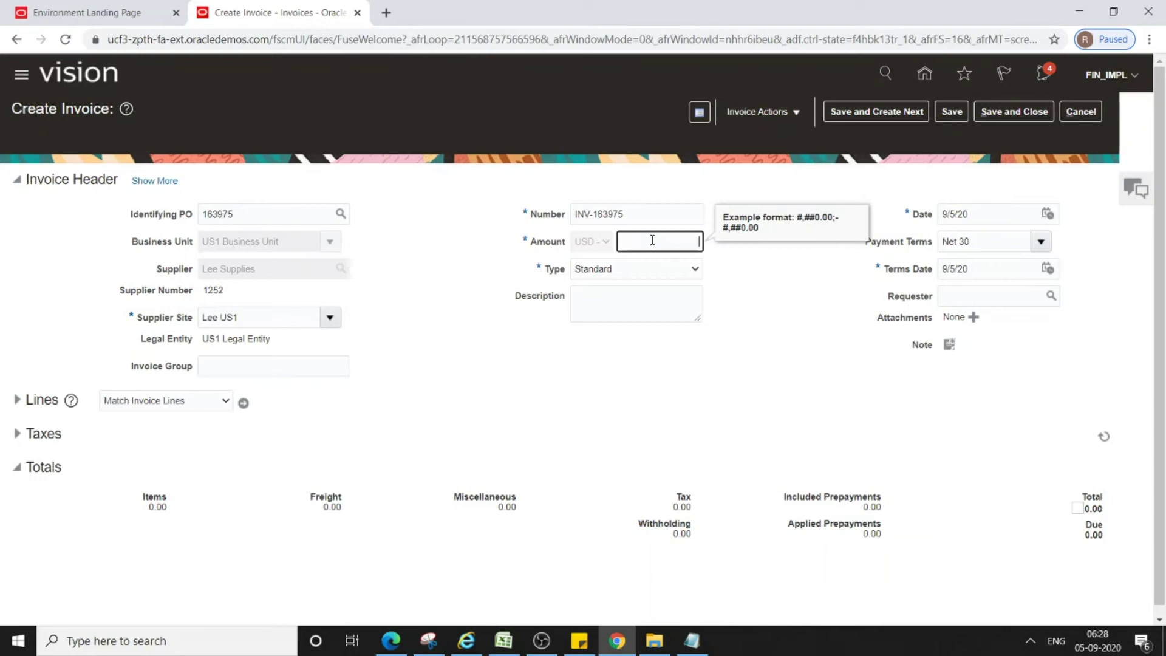
type("63.14")
key("Tab")
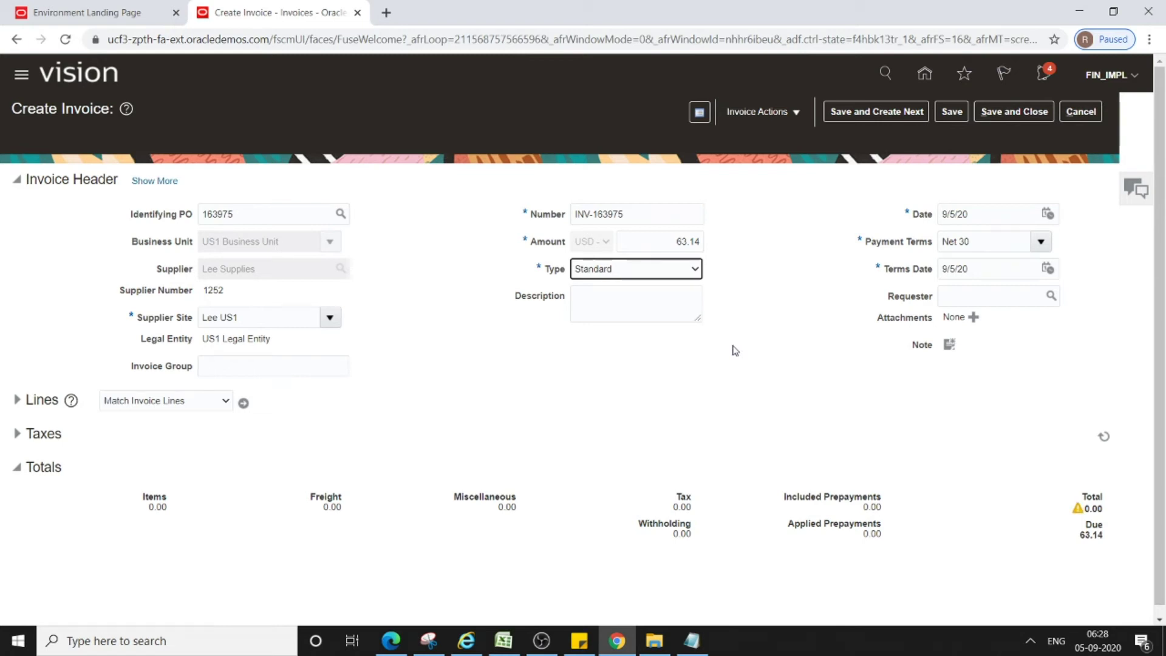
scroll(1164, 272, "down", 1)
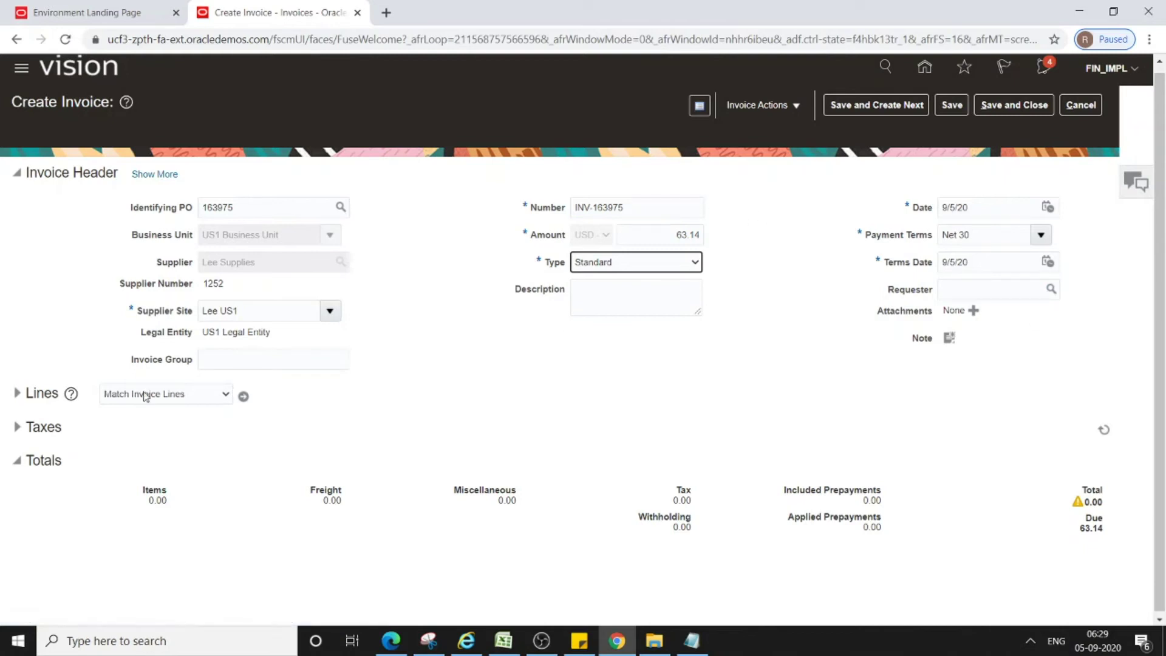
- Match the invoice to the purchase order line for Alliance 7 Pro with quantity 1, and apply the match
left_click(243, 396)
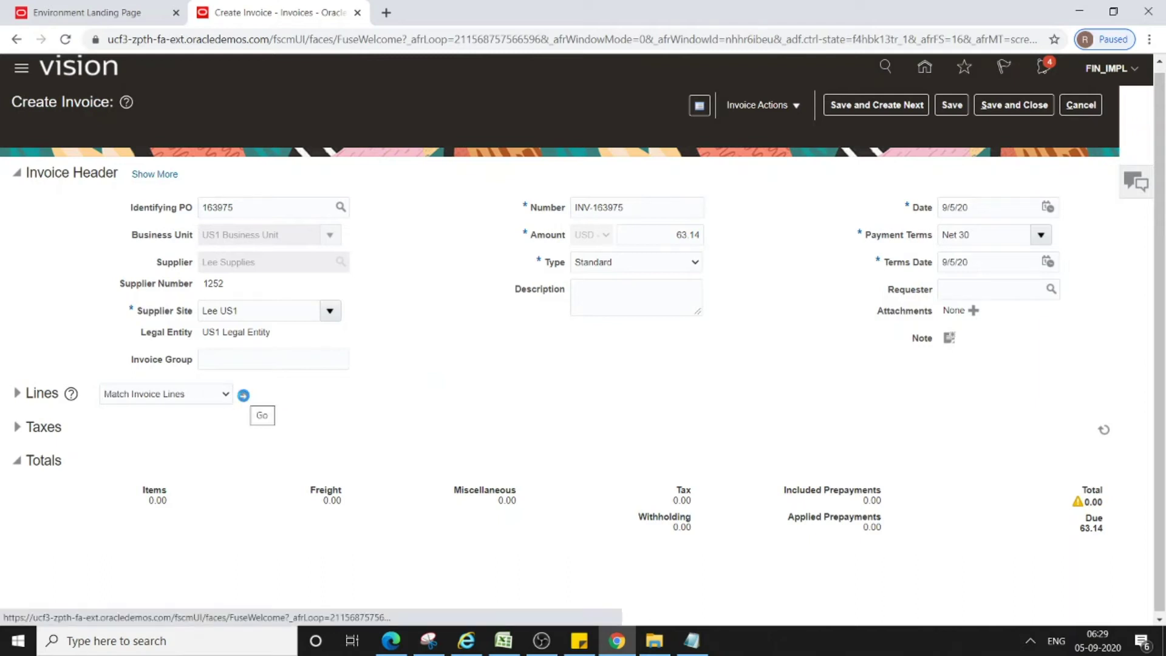
left_click(242, 396)
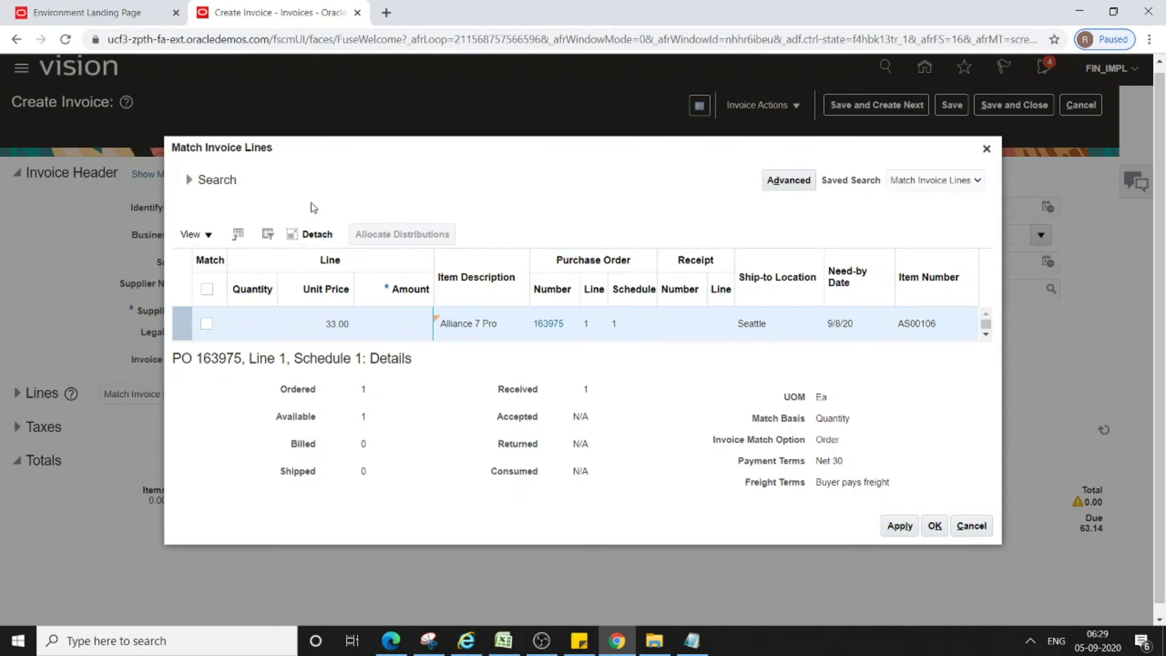
left_click(207, 290)
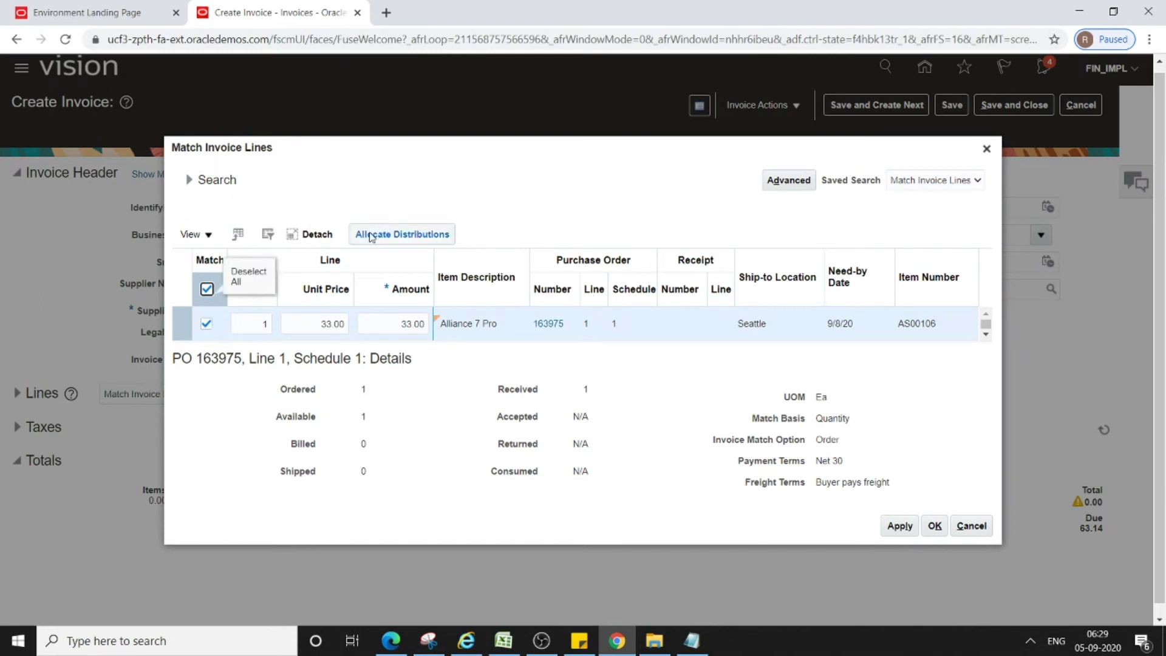
left_click(264, 323)
type("1")
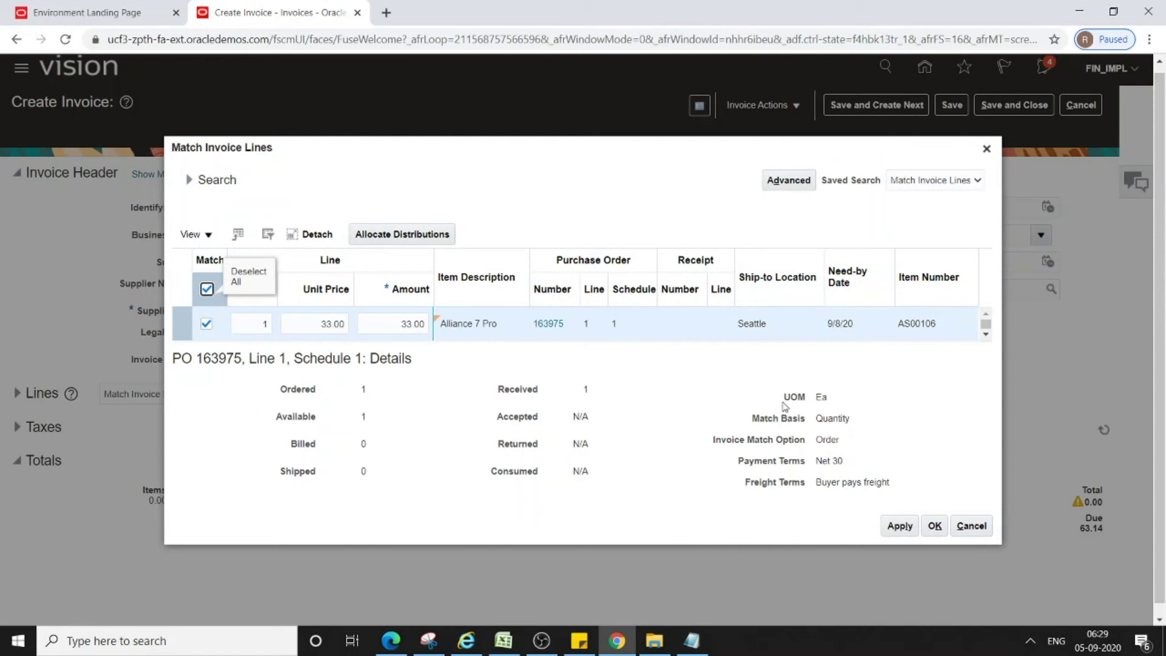
left_click(901, 528)
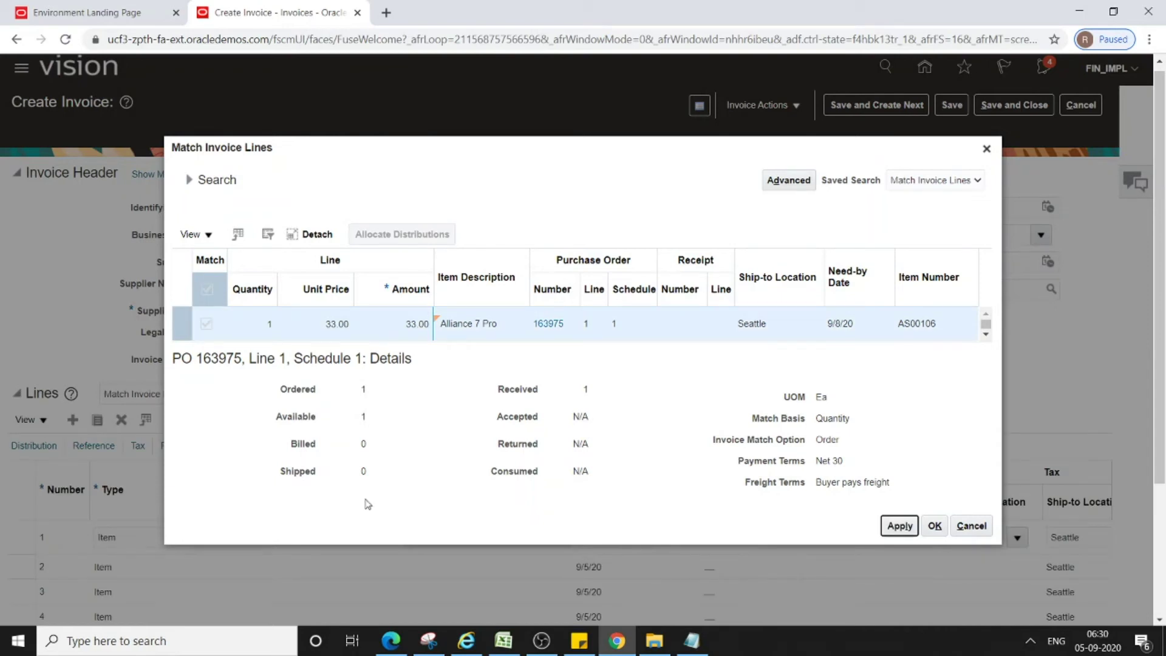
left_click(933, 527)
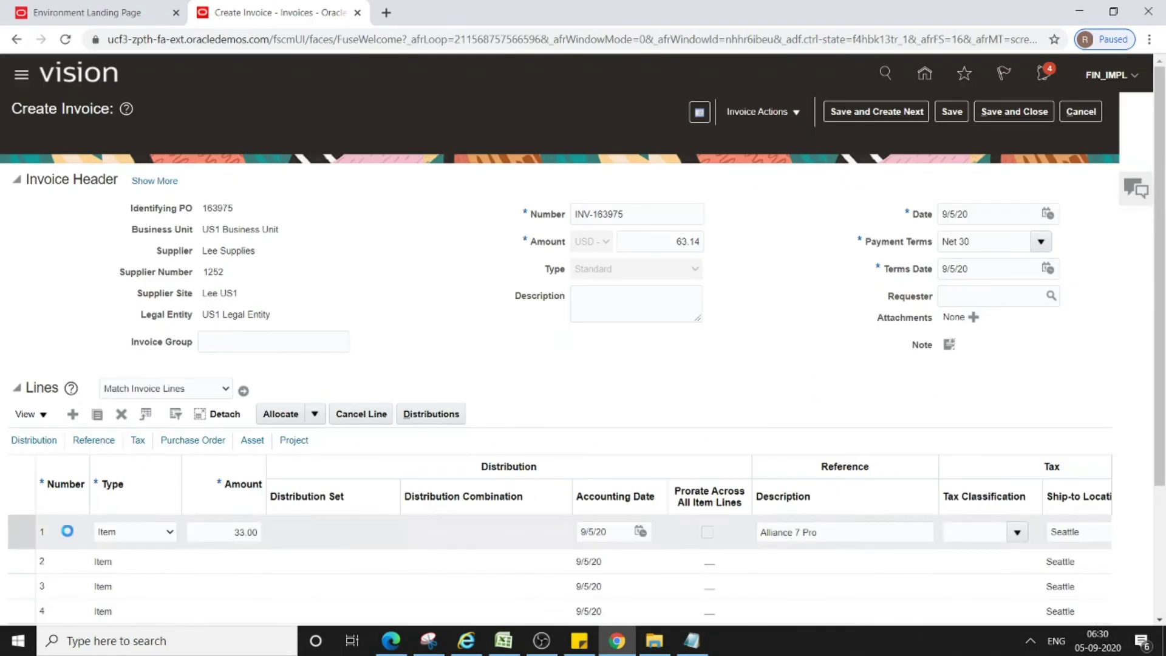
- Validate the invoice with its matched line
left_click_drag(1160, 332, 1160, 466)
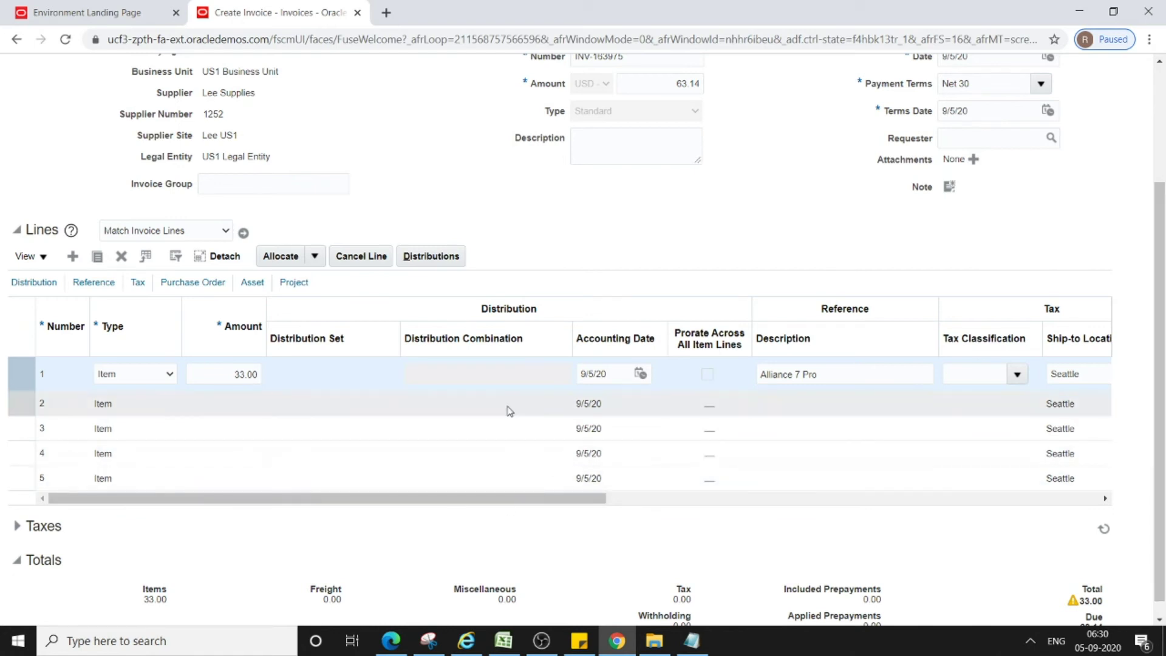
scroll(507, 410, "up", 3)
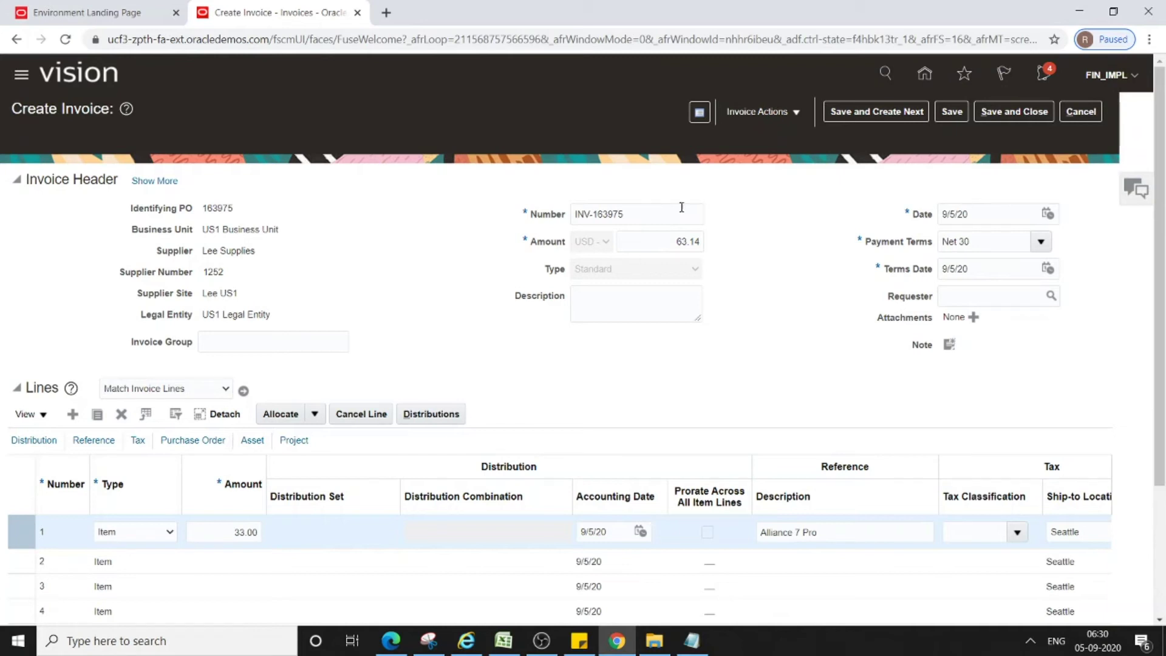
left_click(798, 118)
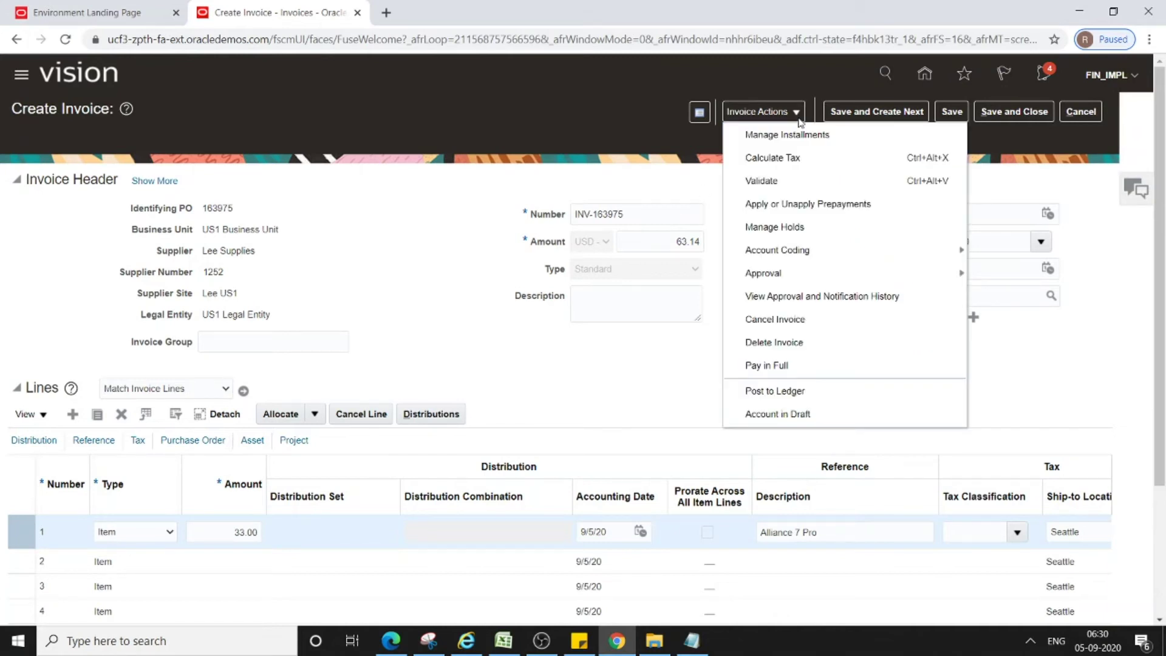
left_click(771, 181)
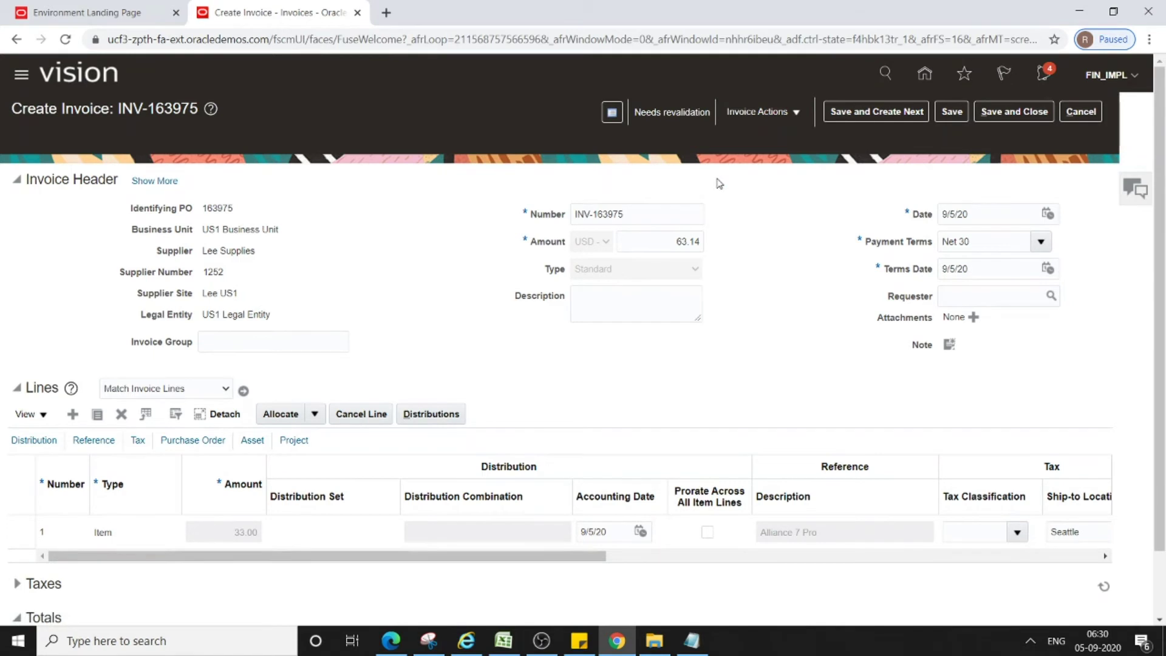
- Correct the invoice header amount to 36.14 and validate the invoice again
scroll(731, 190, "down", 1)
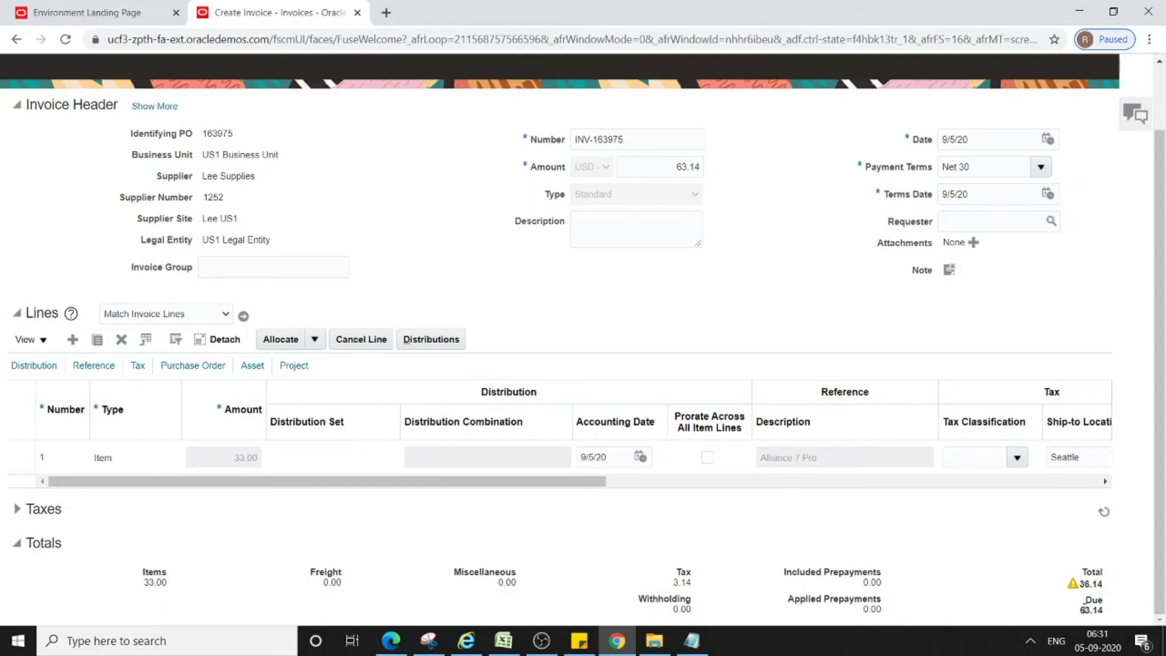
scroll(789, 413, "up", 2)
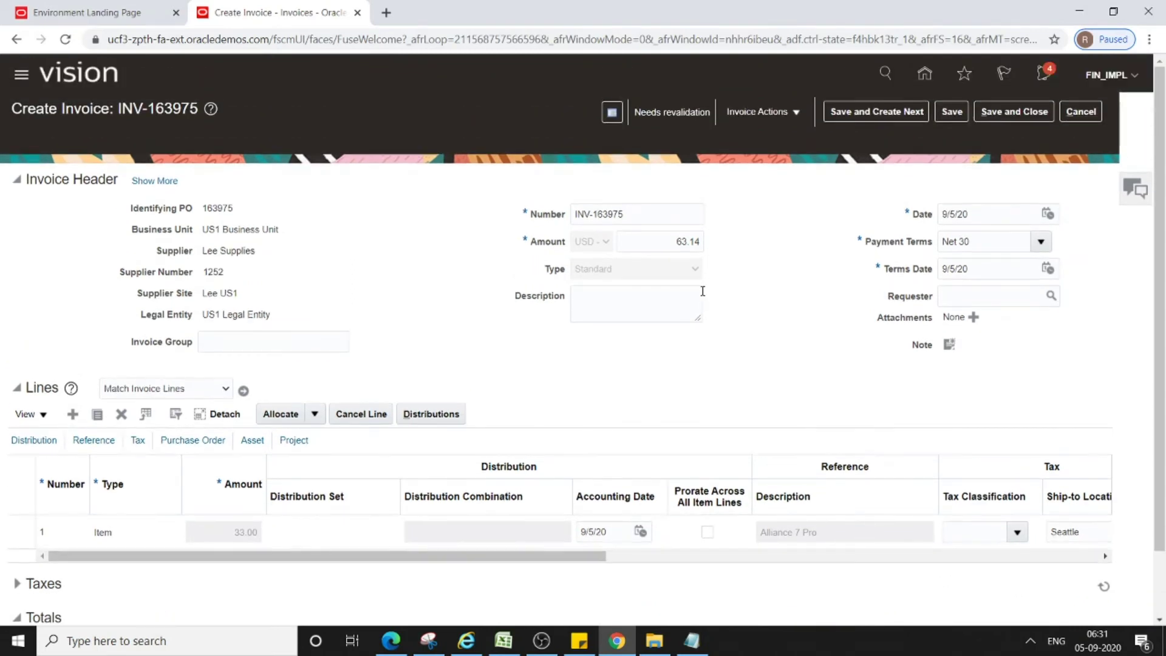
left_click(673, 242)
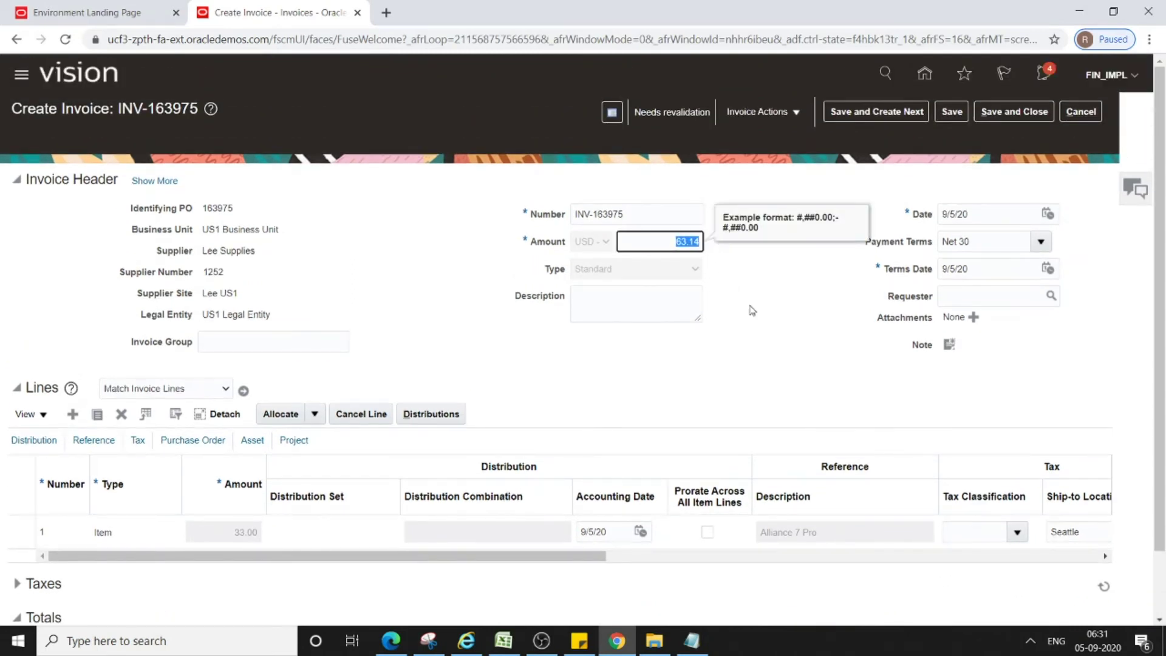
type("36.14")
key("Tab")
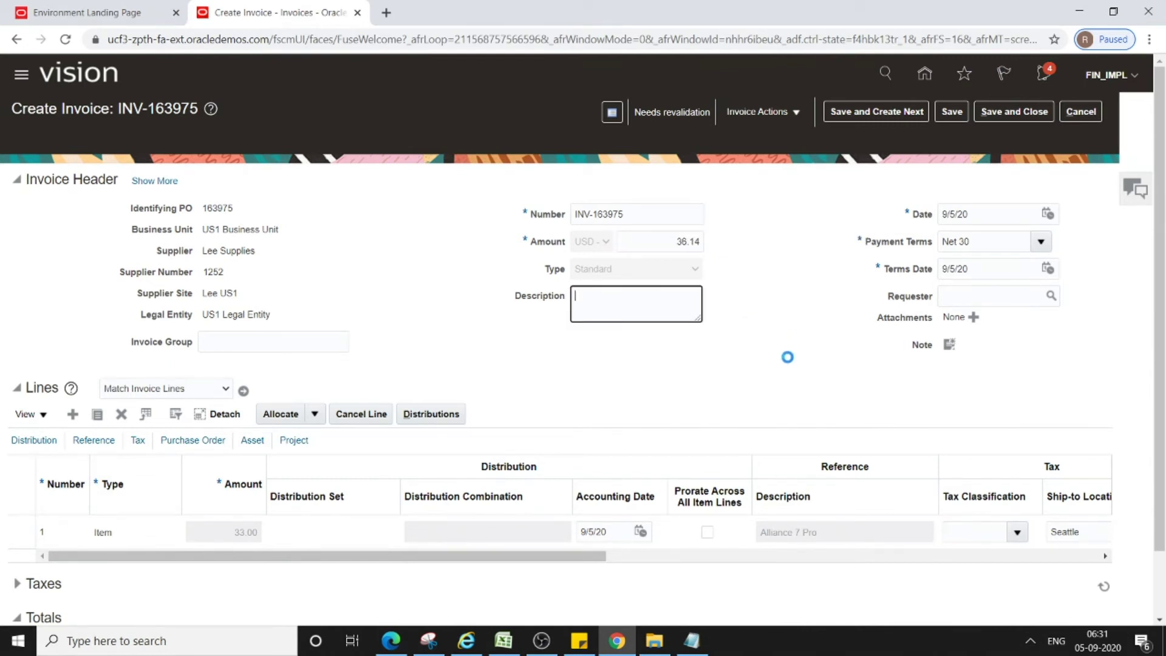
left_click(779, 118)
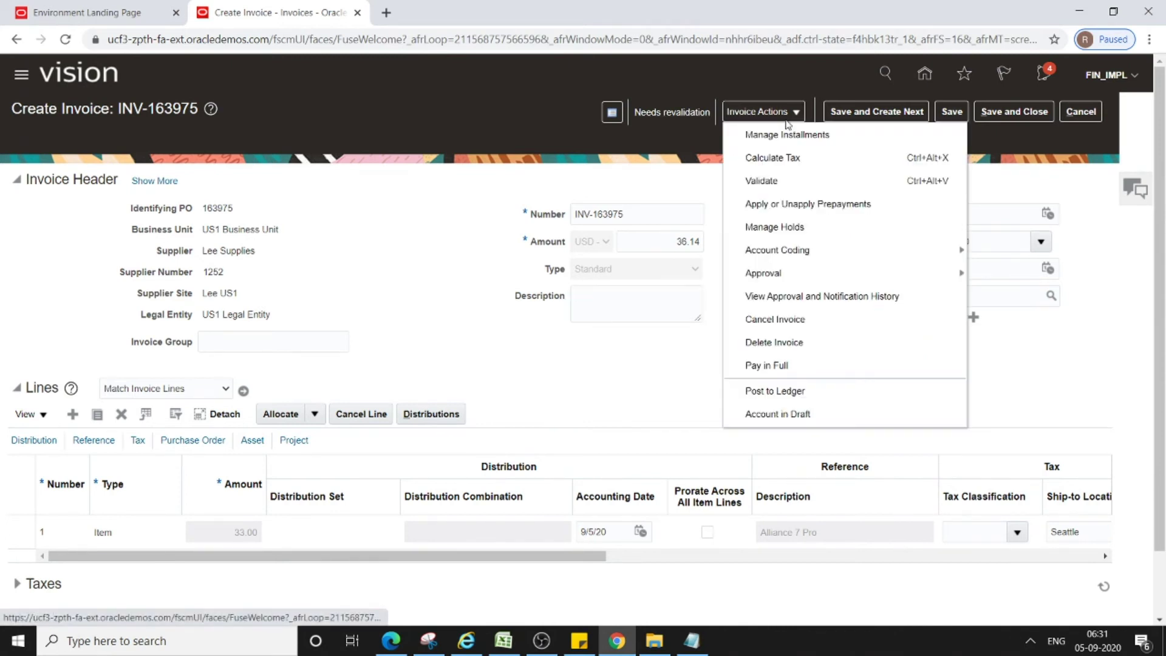
left_click(764, 181)
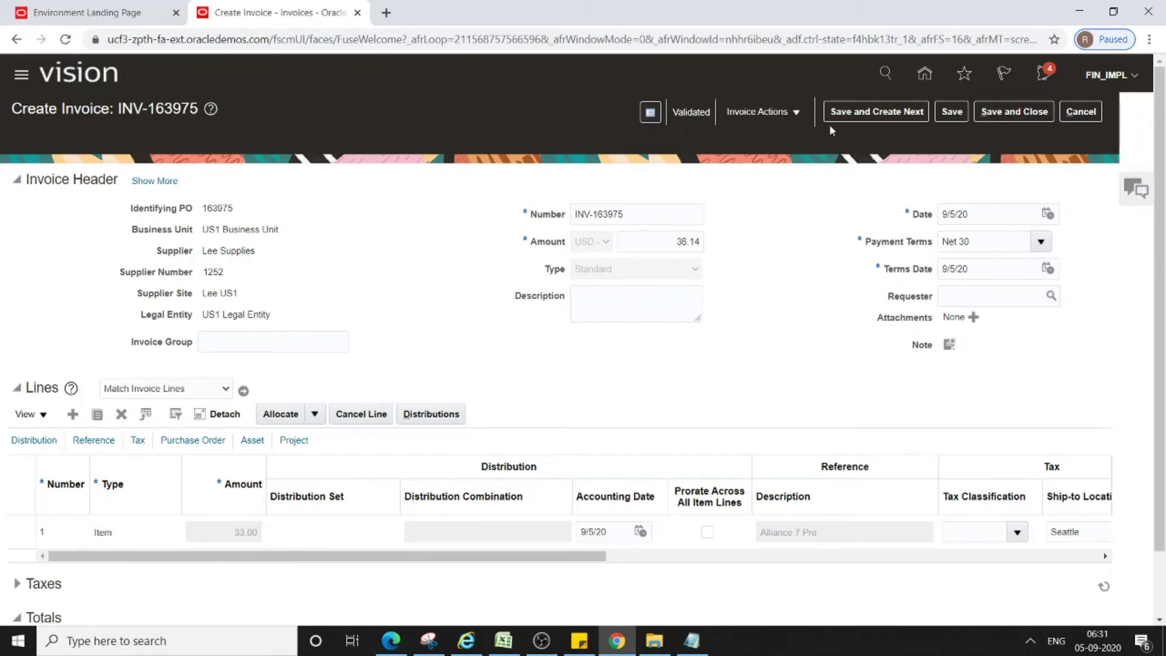
left_click(795, 113)
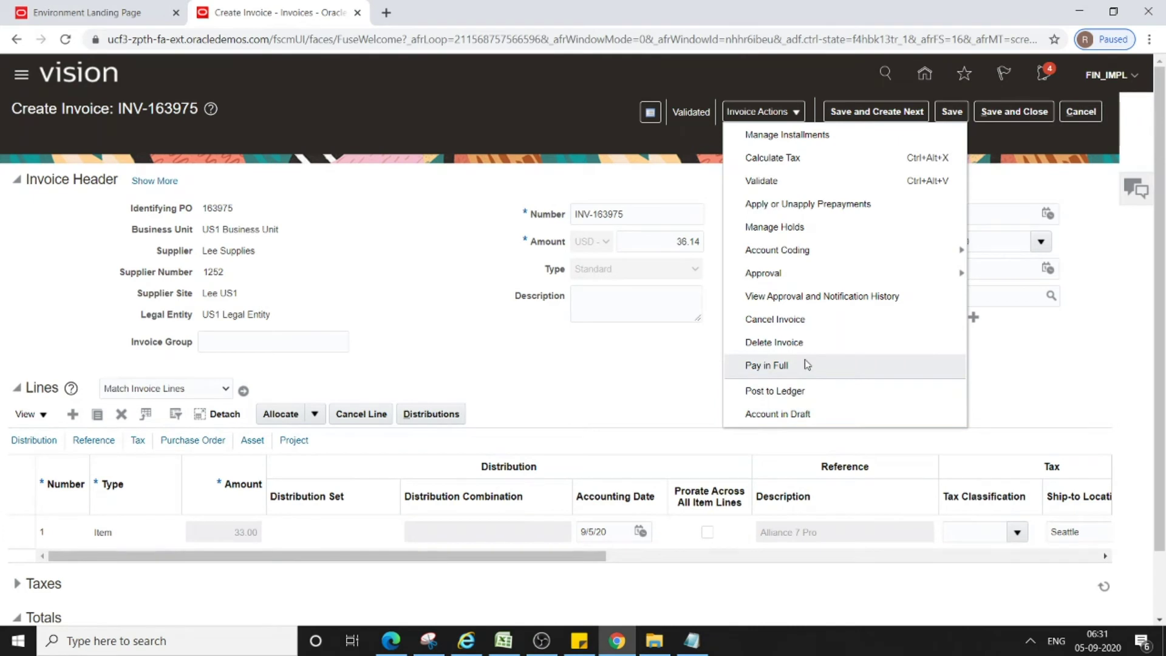
left_click(627, 383)
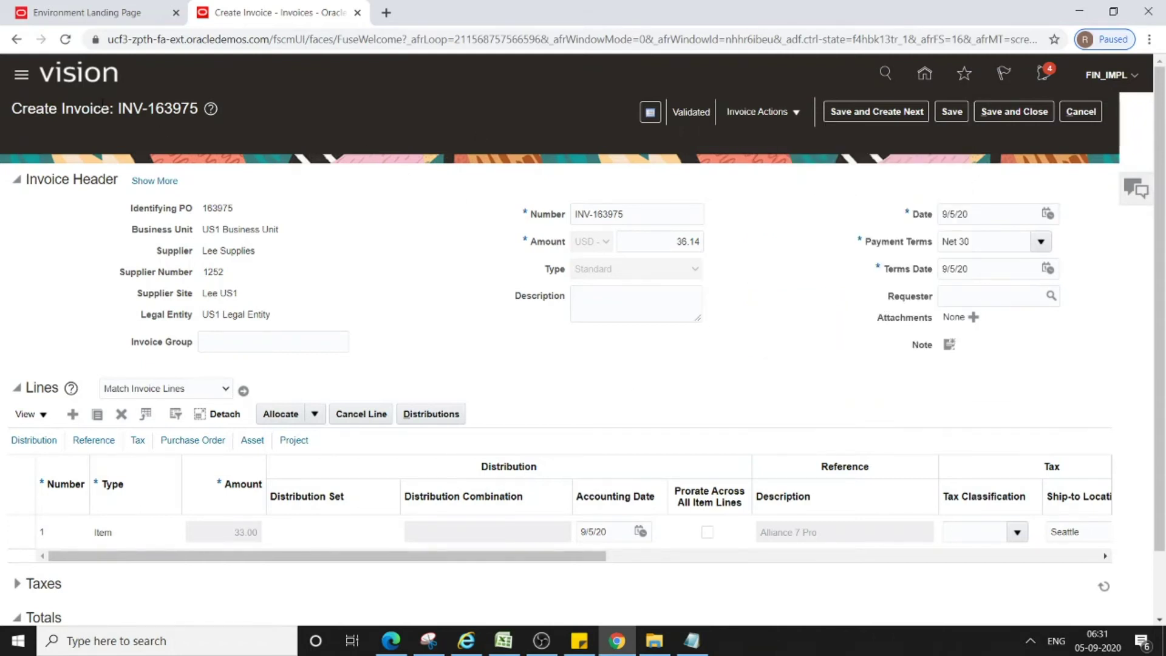
- Copy the invoice number from the page heading, save and close the invoice, and return to the home page
left_click_drag(118, 110, 198, 109)
key("ctrl+c")
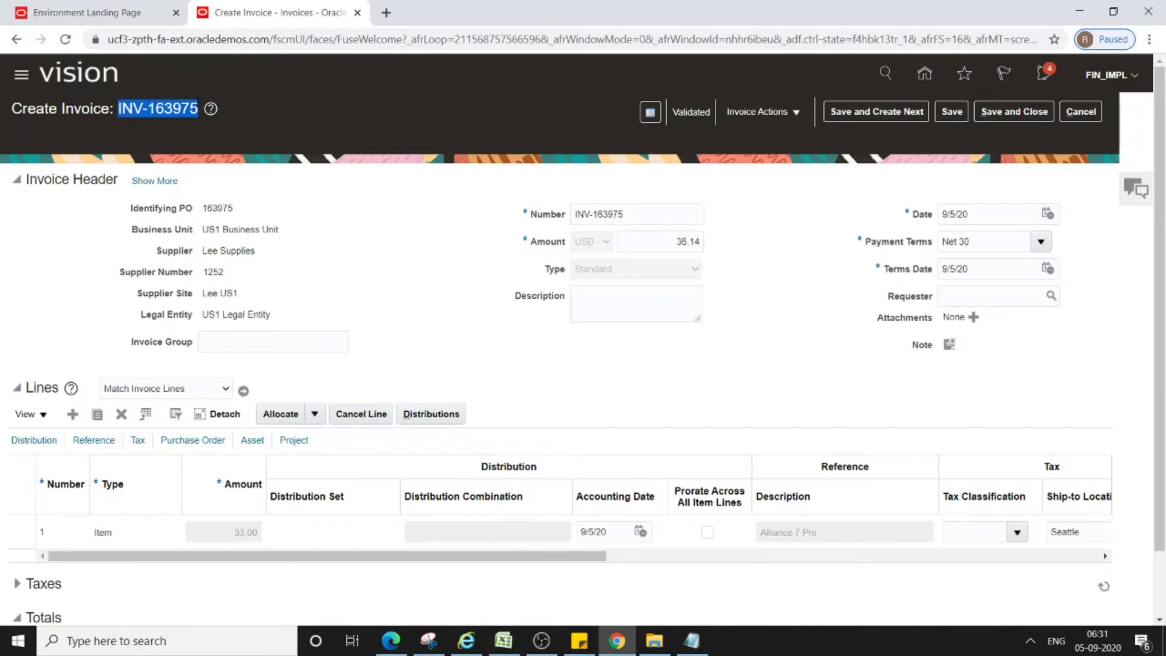
left_click(997, 114)
left_click(925, 73)
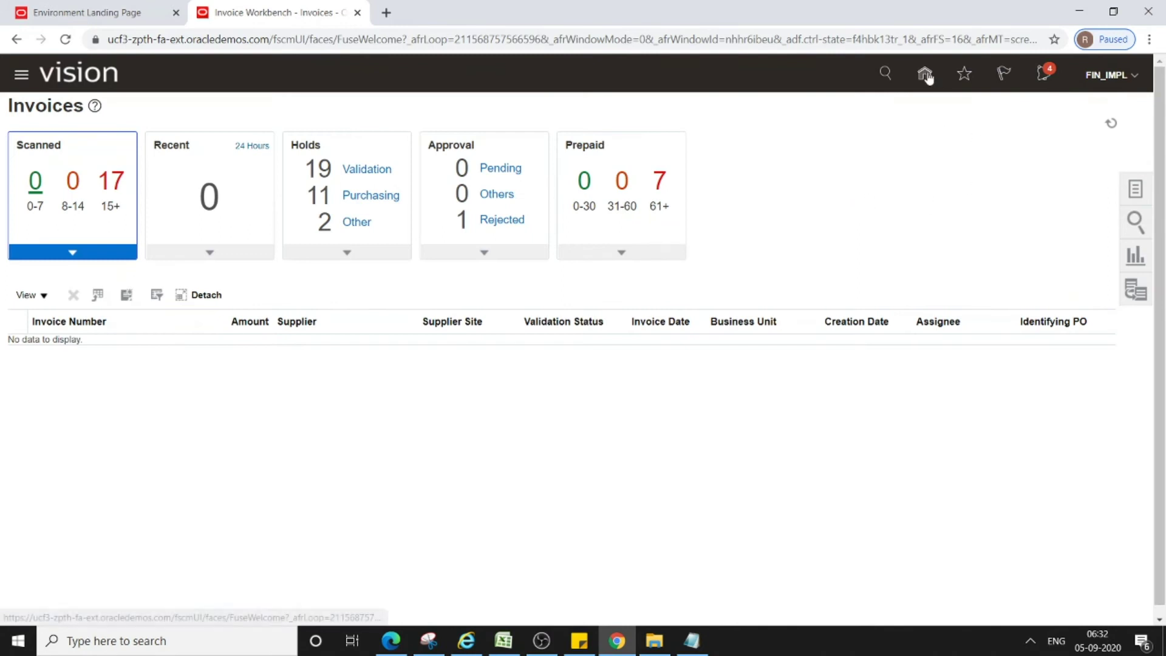
- Switch to the Test Data notes in Notepad, paste the copied invoice number on the line below the last number, and minimize the notes
key("alt+Tab")
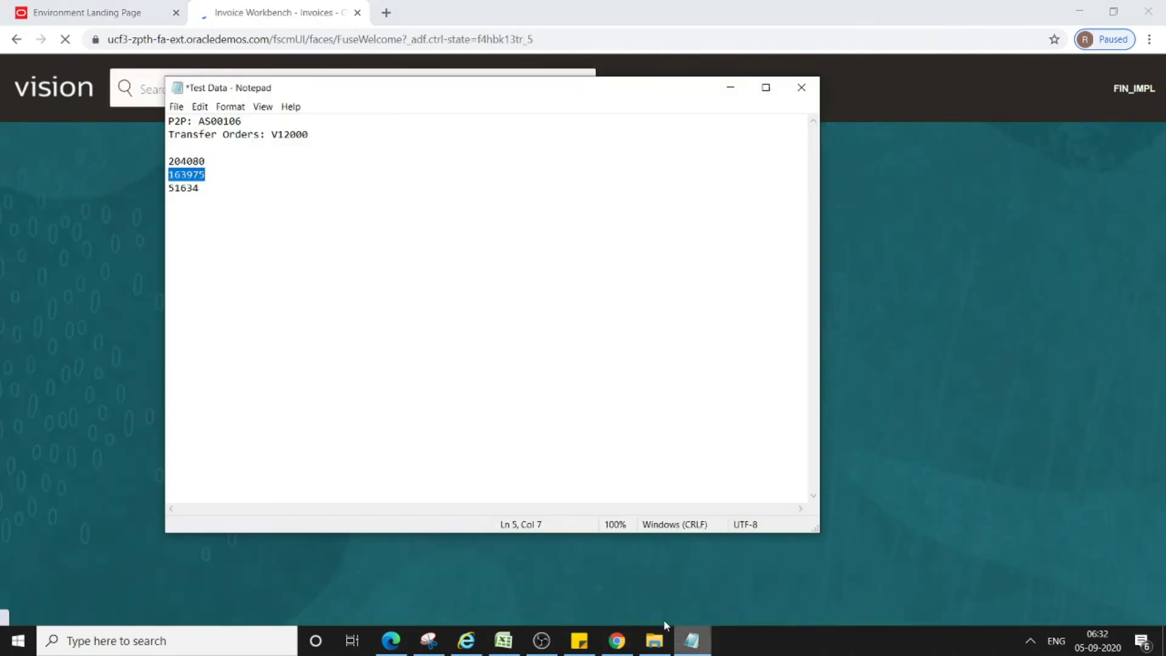
left_click(220, 186)
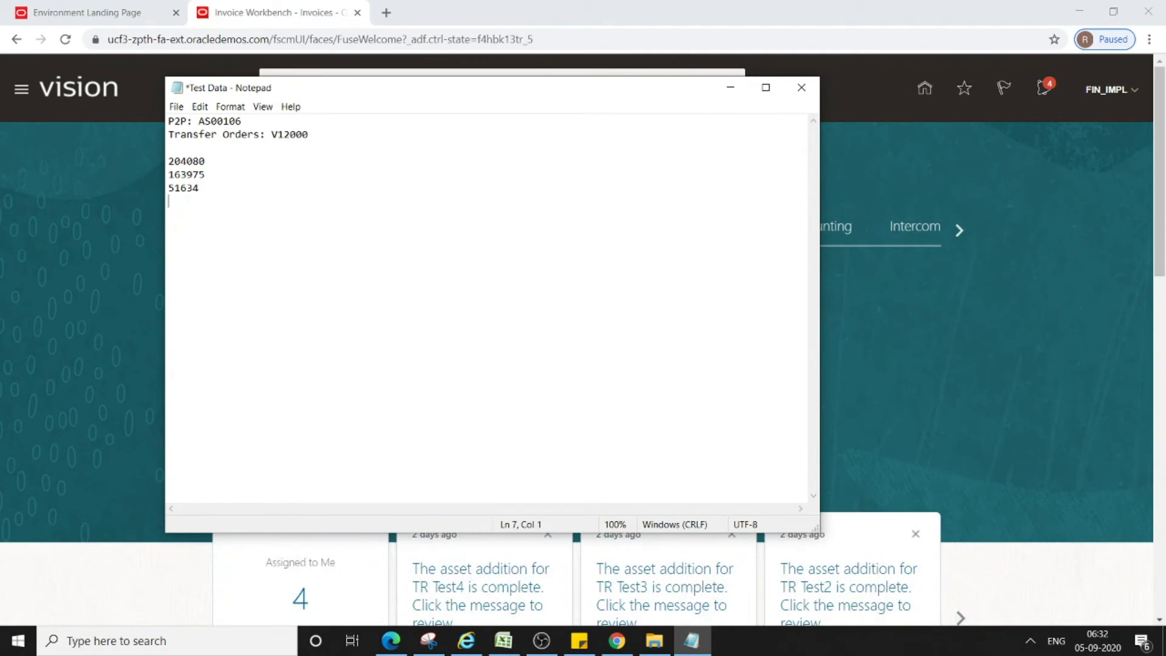
key("ctrl+v")
left_click(731, 87)
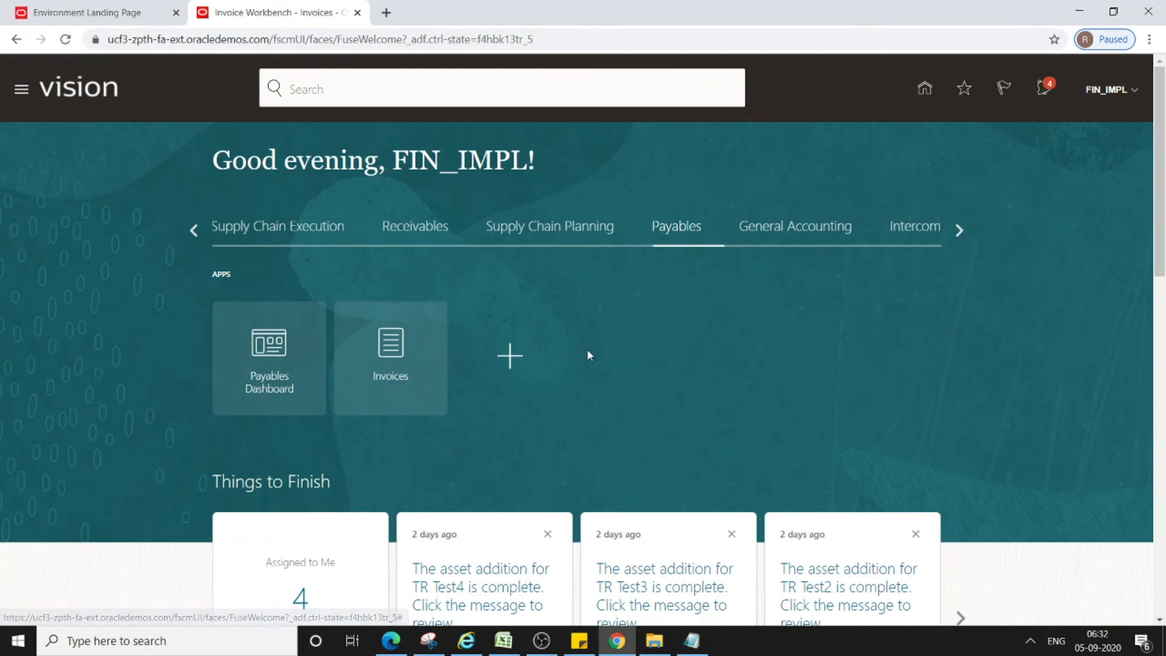
- Add the Payments app to the home page's Payables group, finding the group with "PAYABLE", and save the app selection
scroll(504, 339, "down", 1)
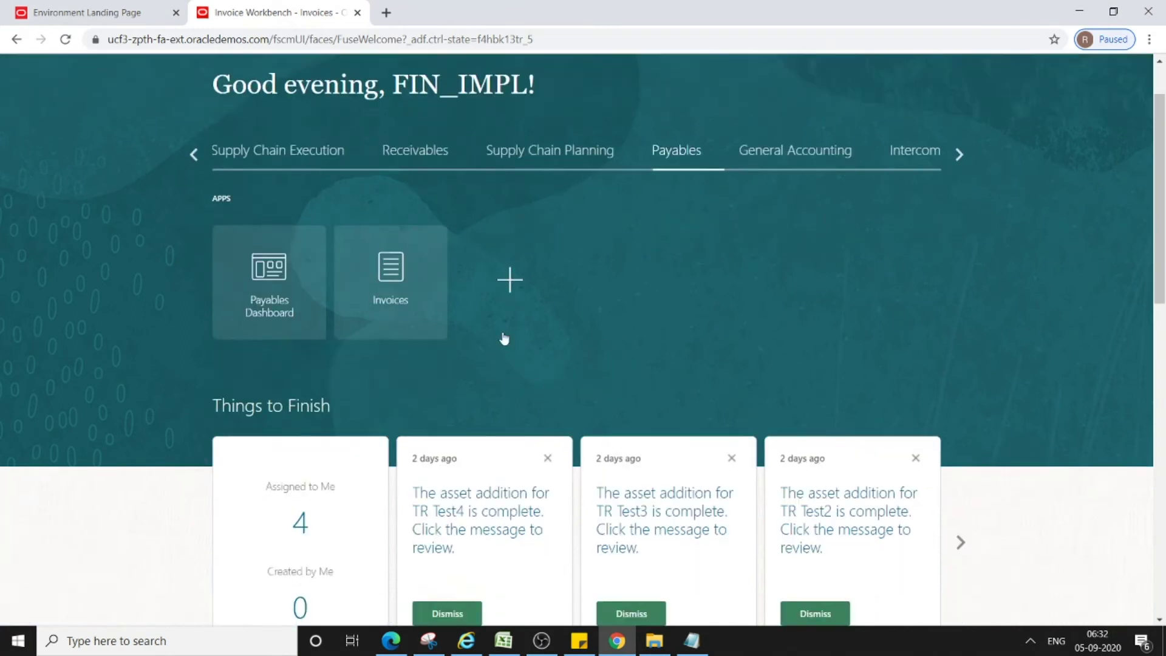
left_click(511, 283)
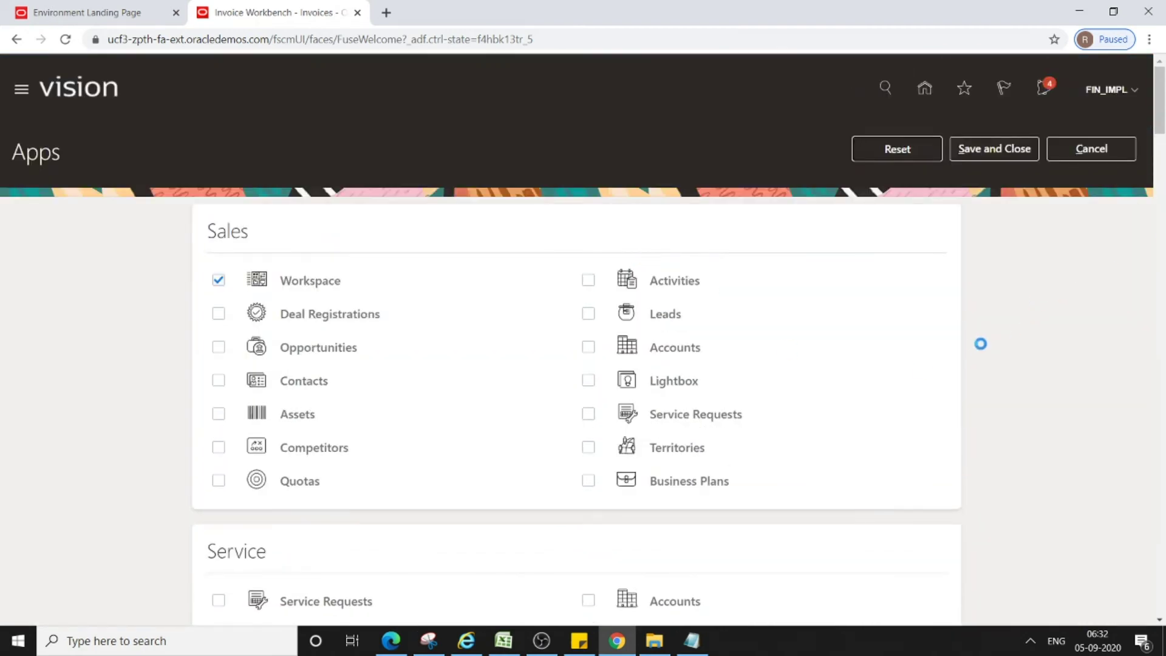
key("ctrl+f")
type("P")
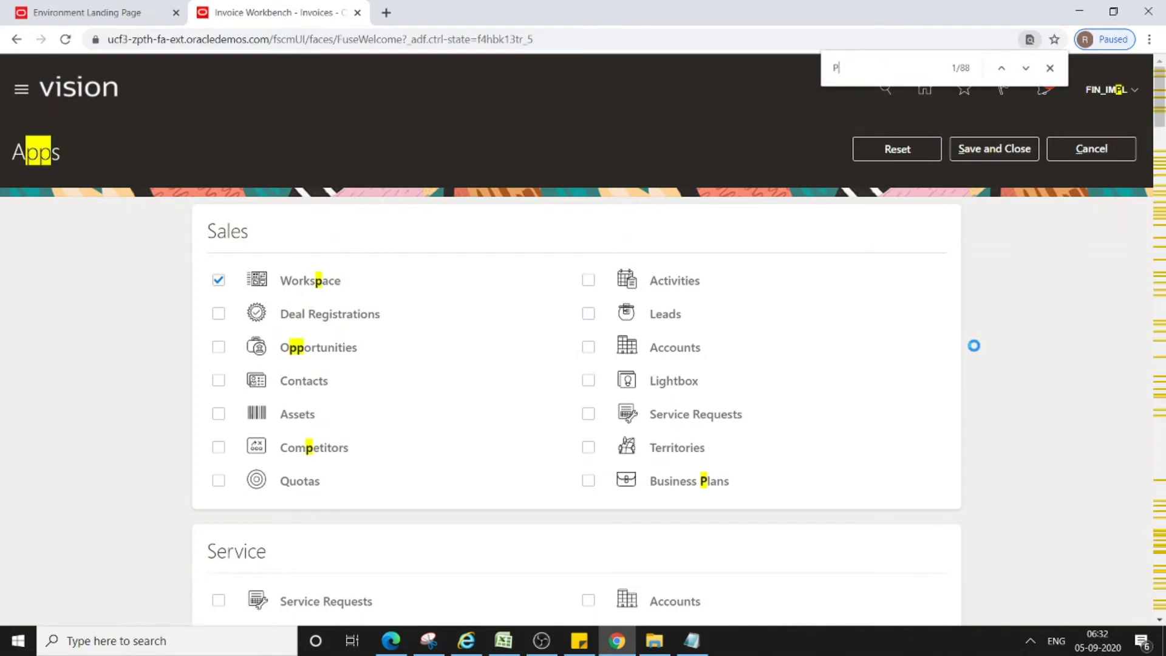
type("AYABLE")
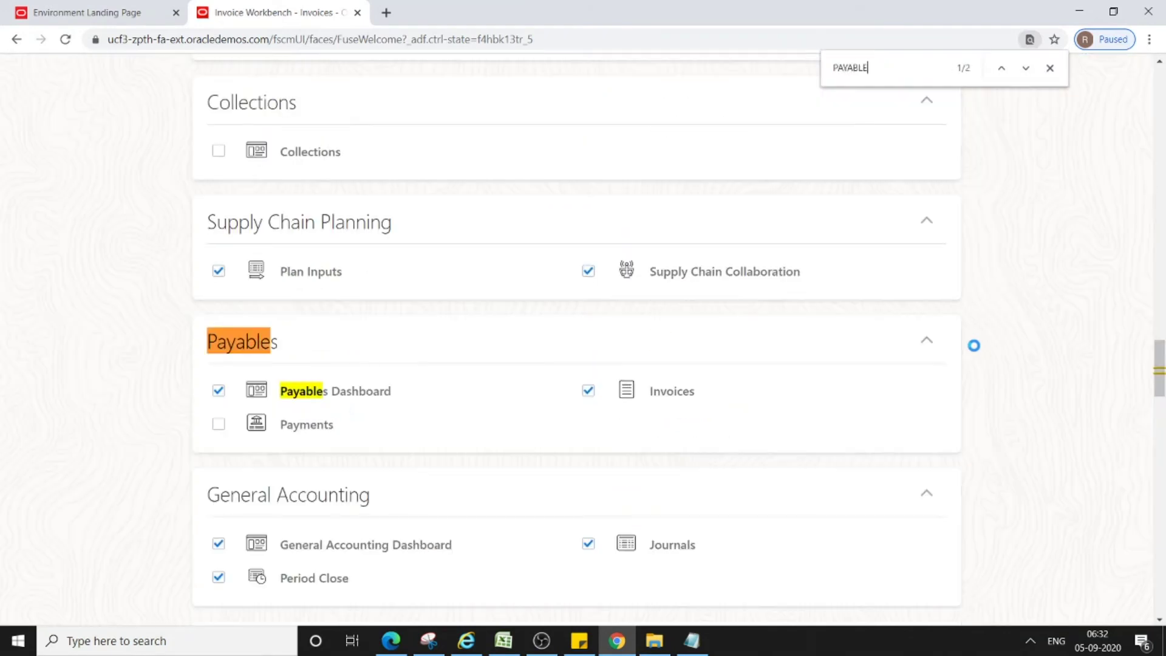
left_click(219, 424)
left_click_drag(1159, 365, 1162, 59)
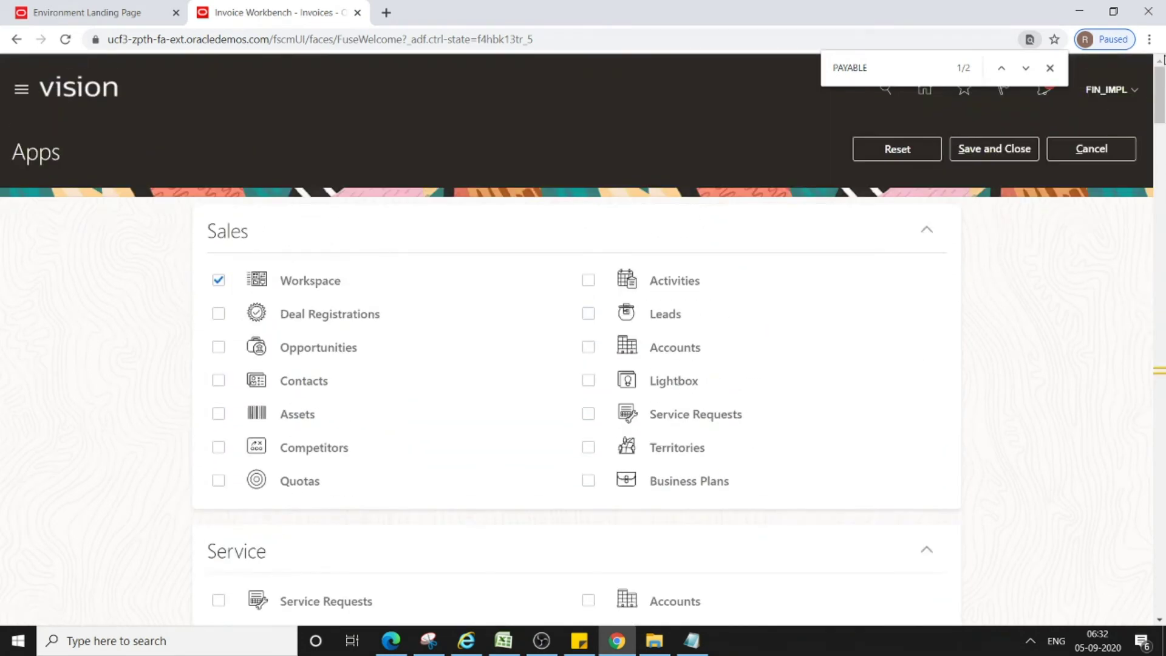
left_click(1009, 159)
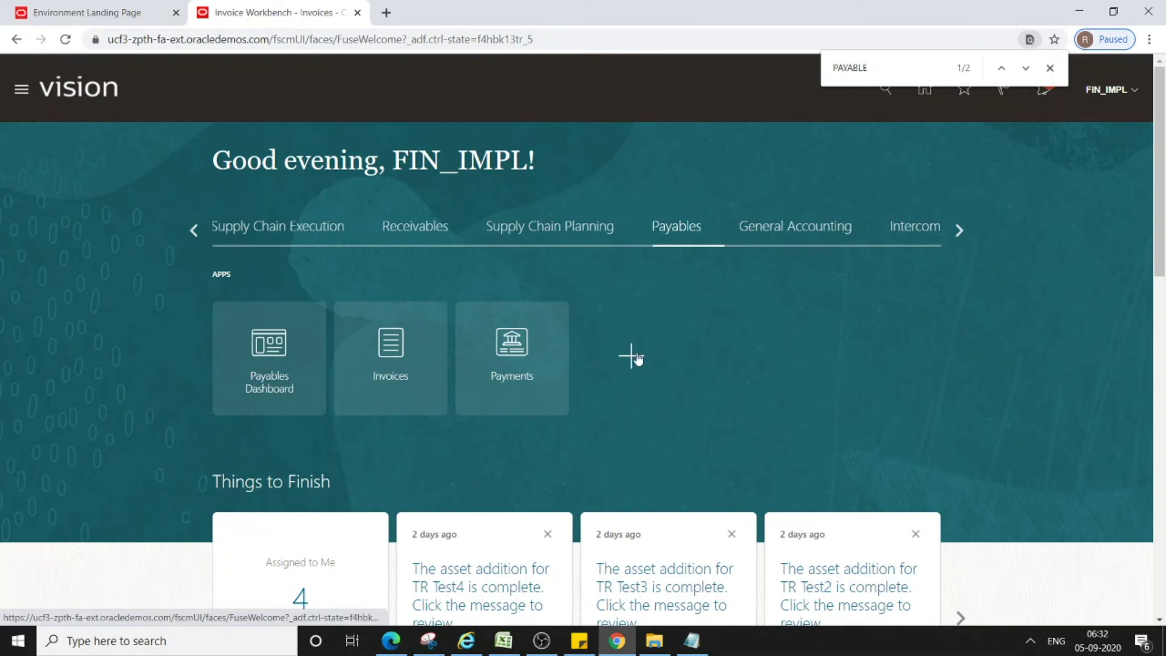
left_click(22, 89)
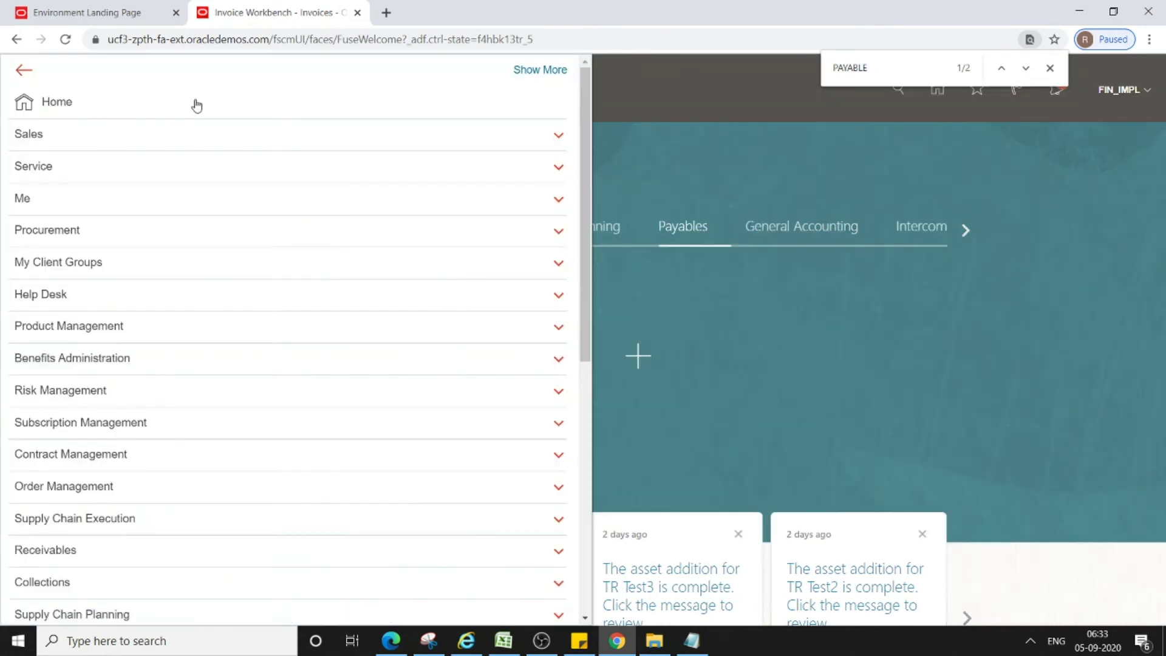
scroll(86, 312, "down", 5)
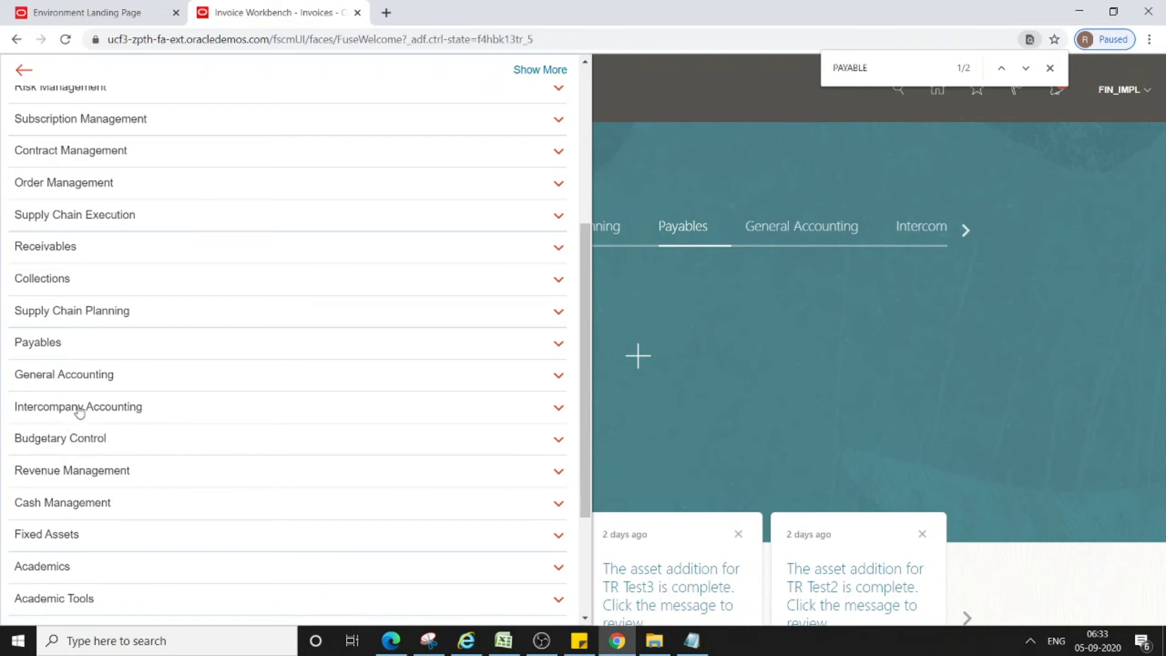
left_click(557, 344)
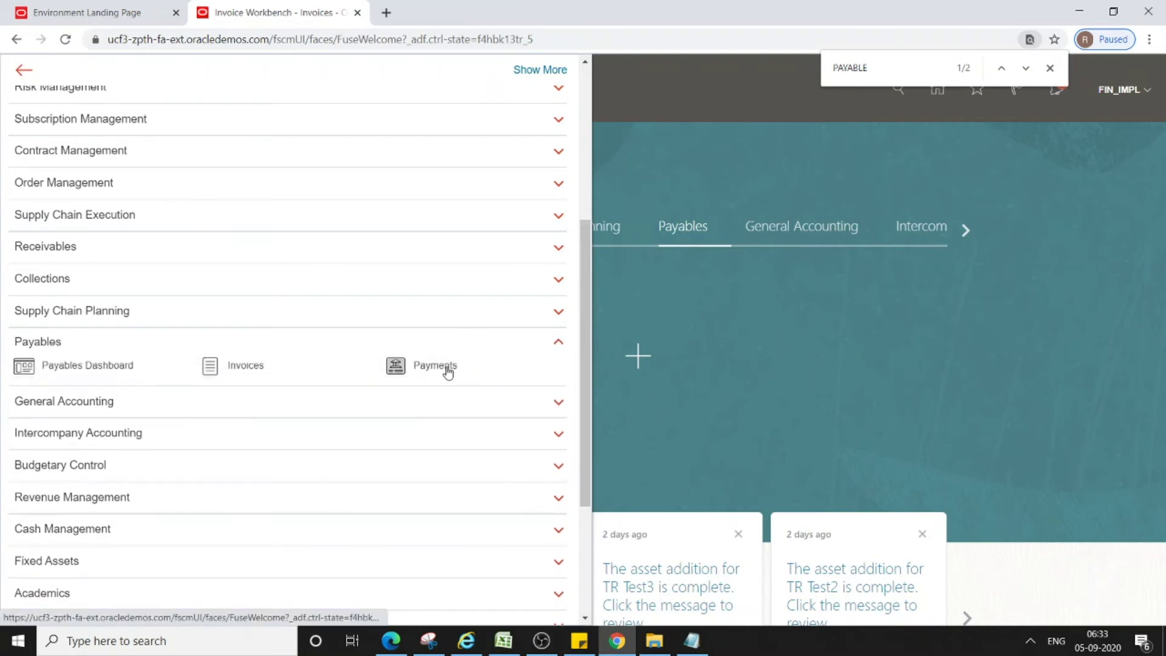
left_click(989, 347)
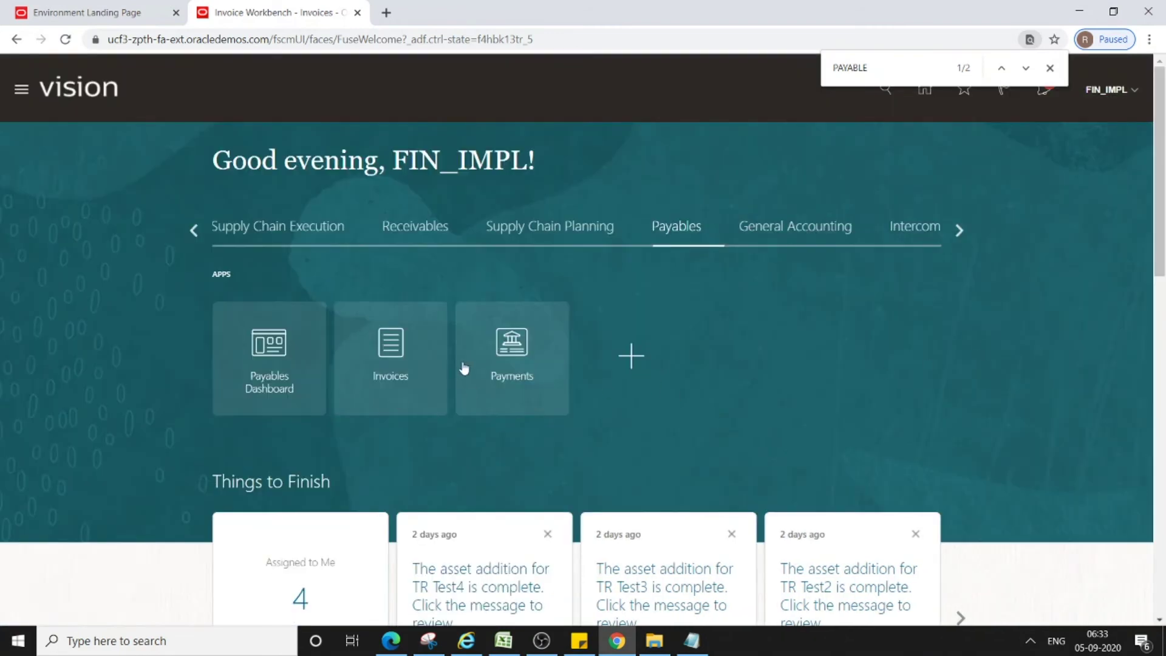
- Open the Payments work area, start creating a payment, and briefly bring up the Test Data notes before minimizing them
left_click(523, 368)
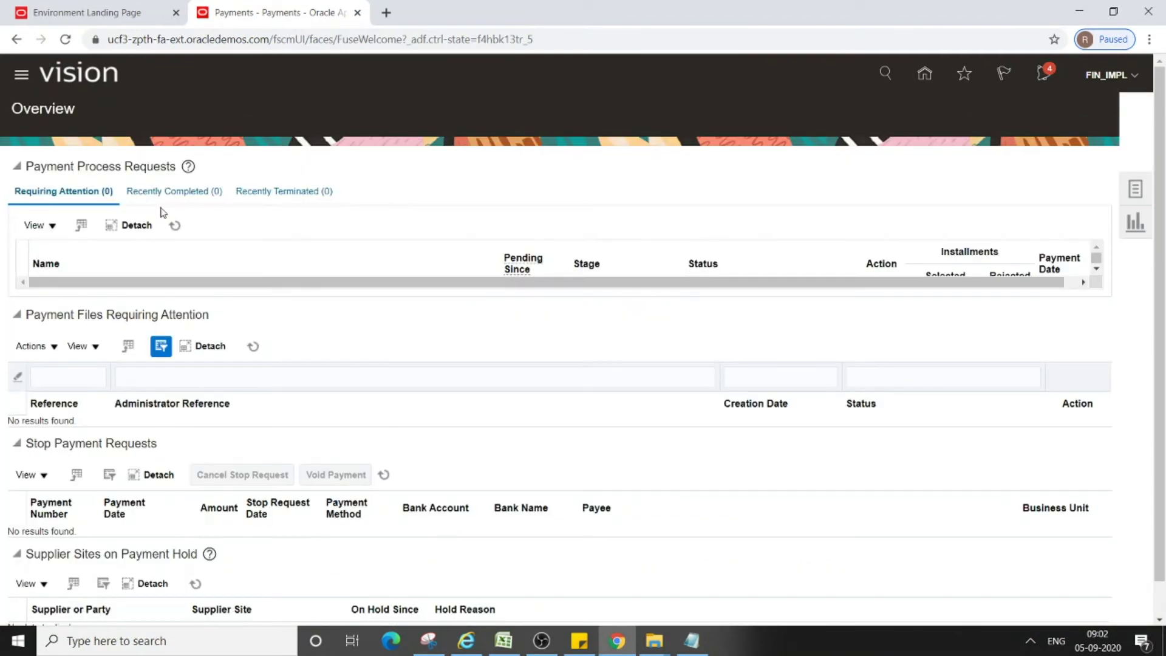
left_click(1136, 190)
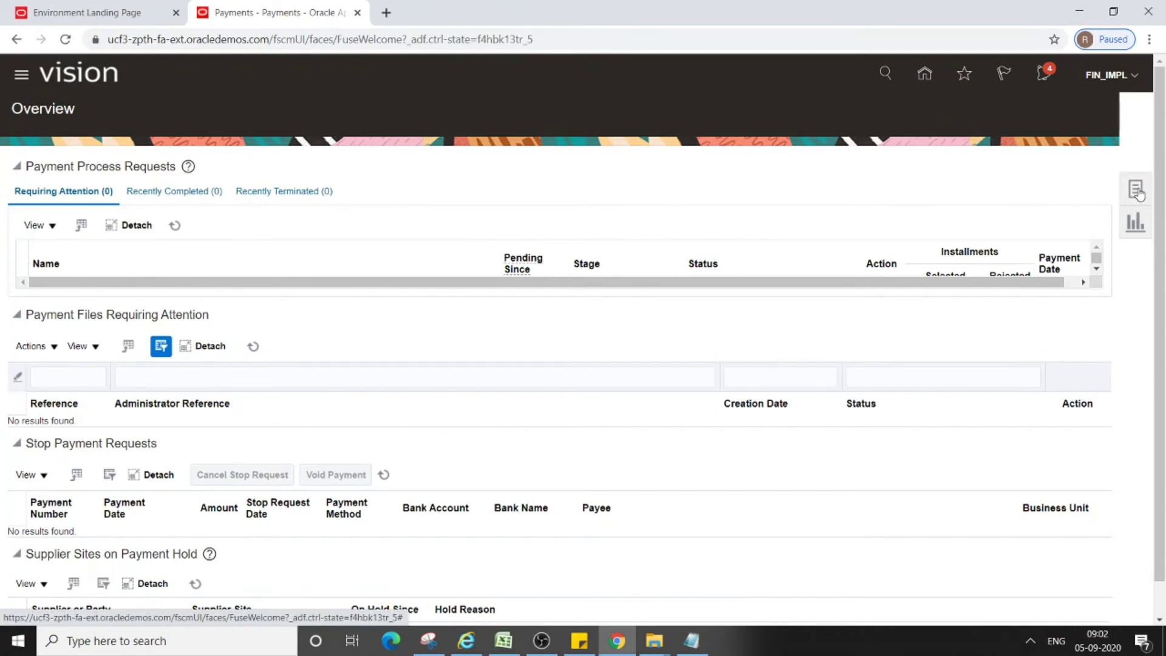
left_click(1032, 177)
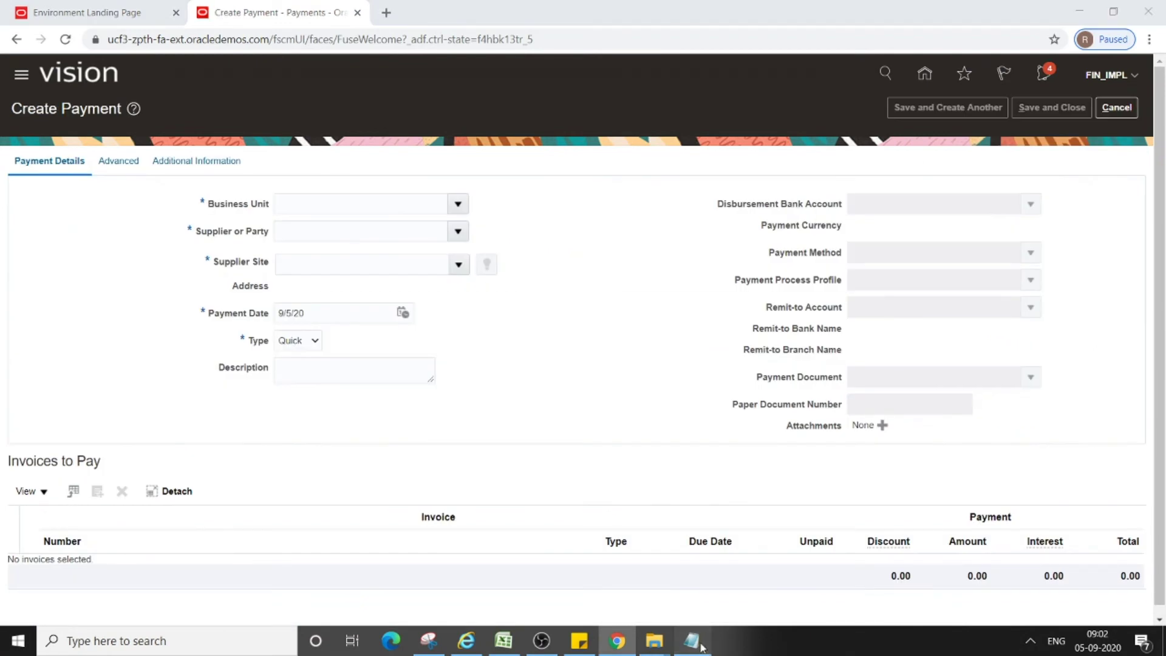
left_click(698, 646)
left_click(731, 87)
left_click(387, 203)
left_click(458, 205)
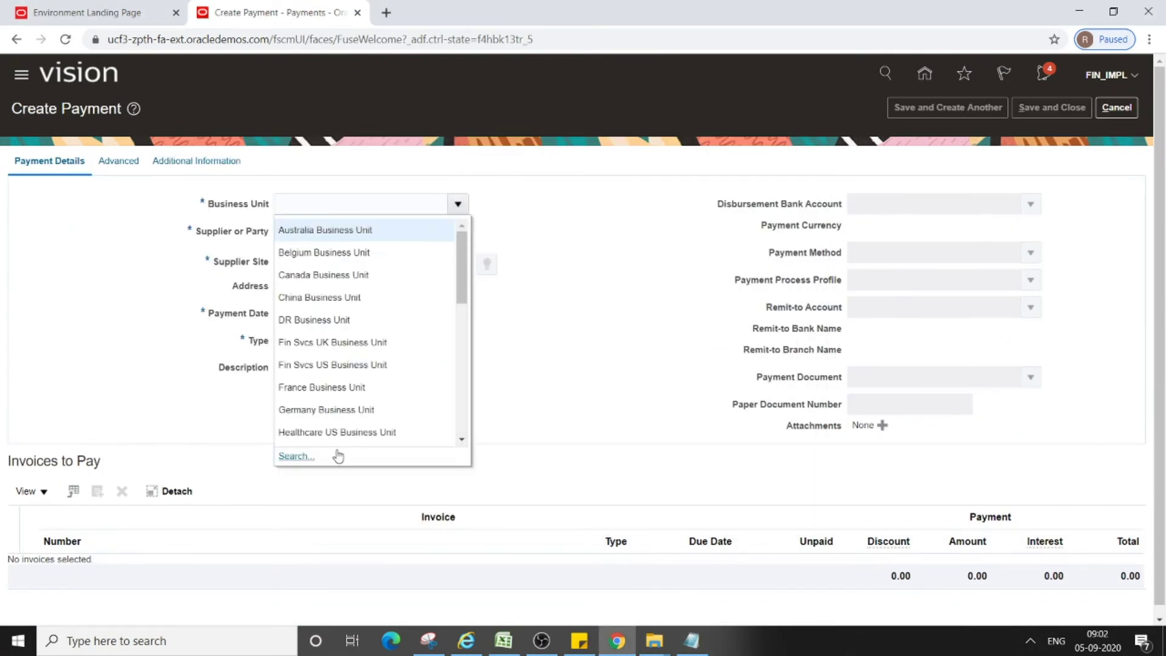
left_click_drag(464, 274, 447, 406)
left_click(447, 408)
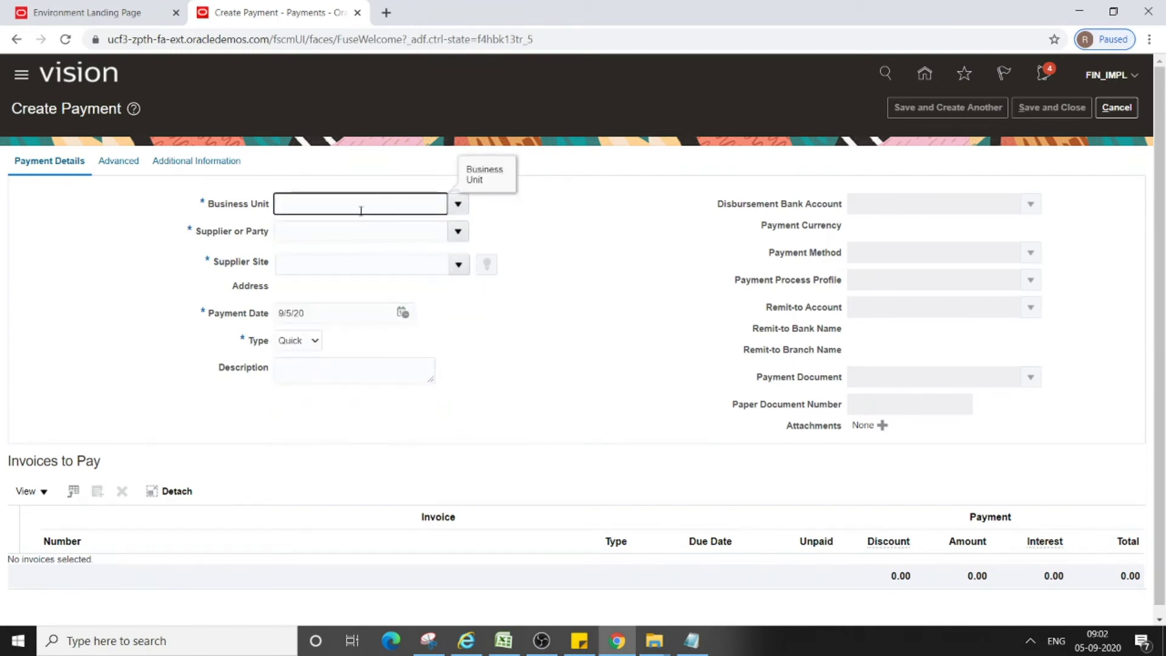
type("US1")
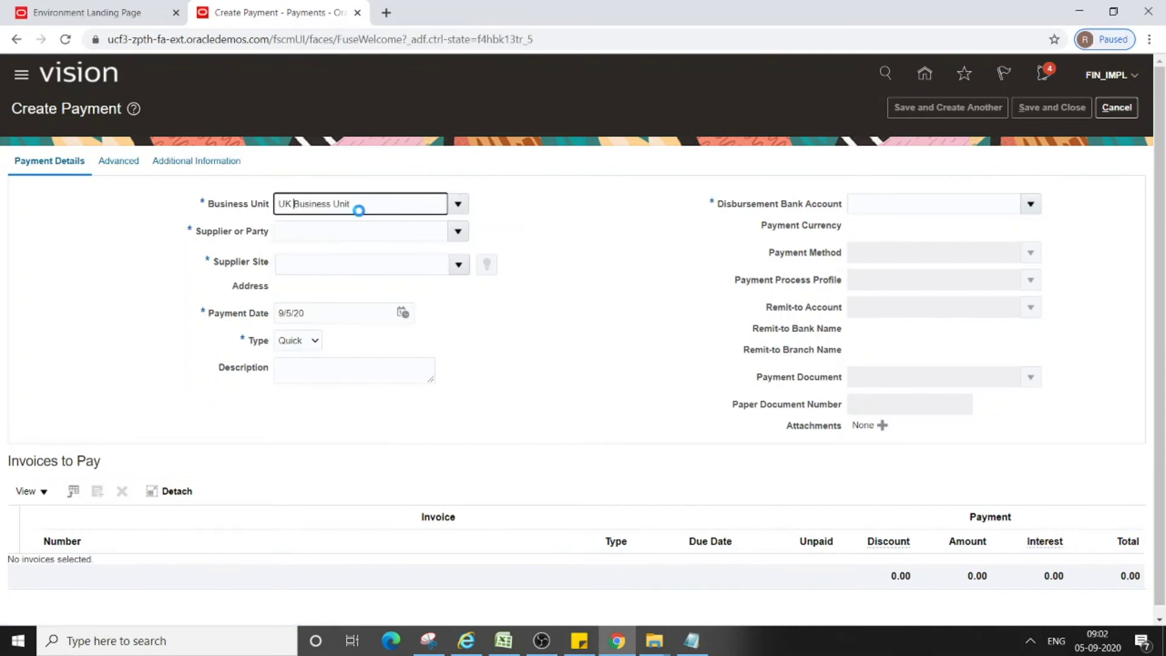
- Set the payment's business unit to US1 Business Unit and its supplier to Lee Supplies, dismissing the recommended discount dialog
left_click(239, 208)
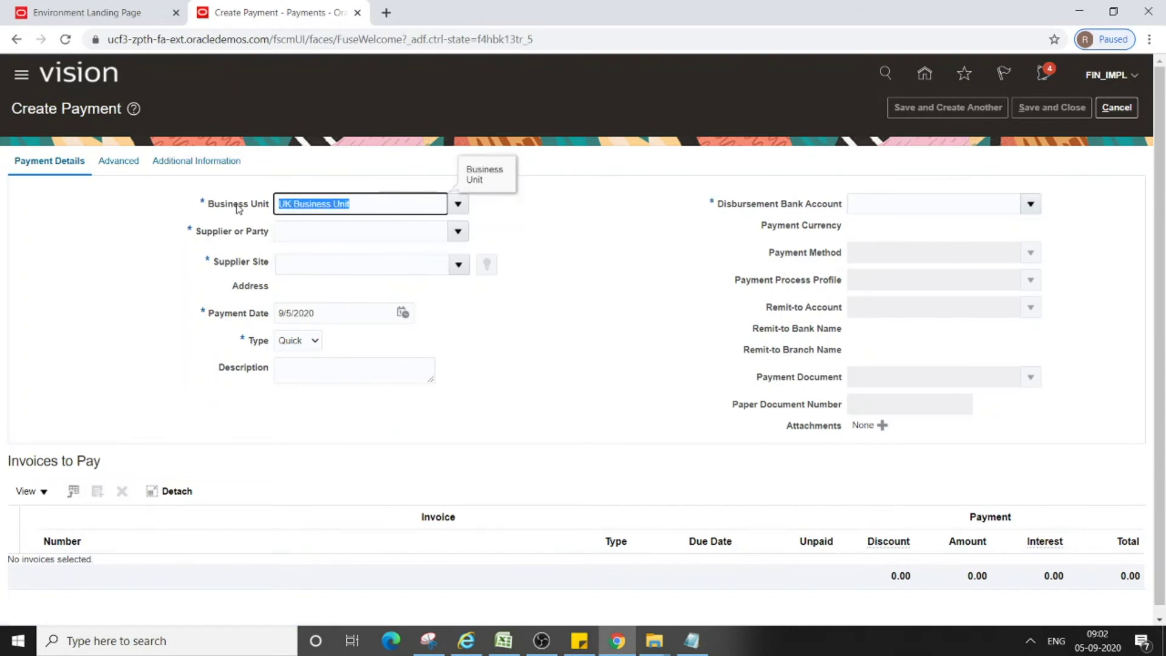
type("US1")
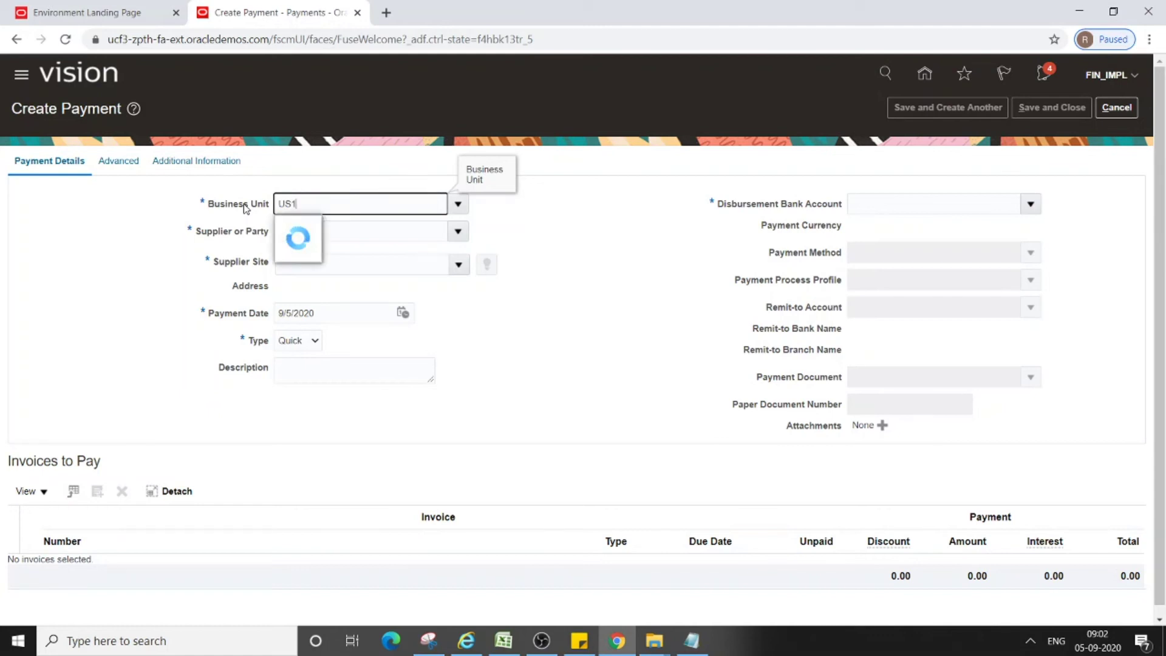
left_click(312, 229)
left_click(312, 235)
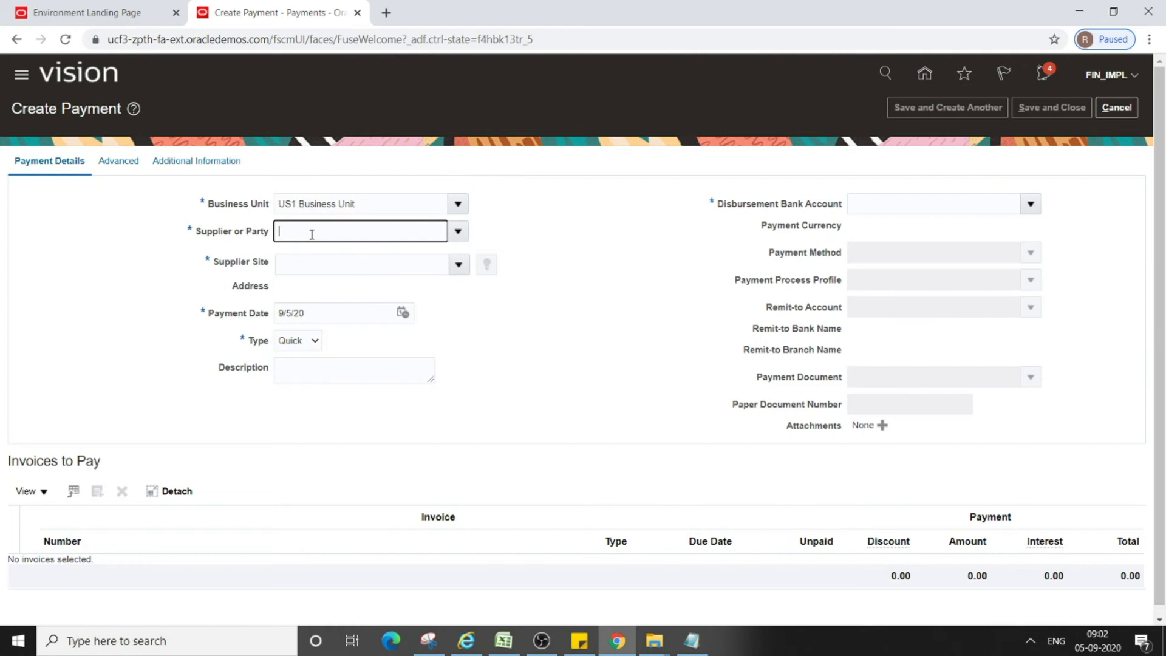
type("Lee Supp")
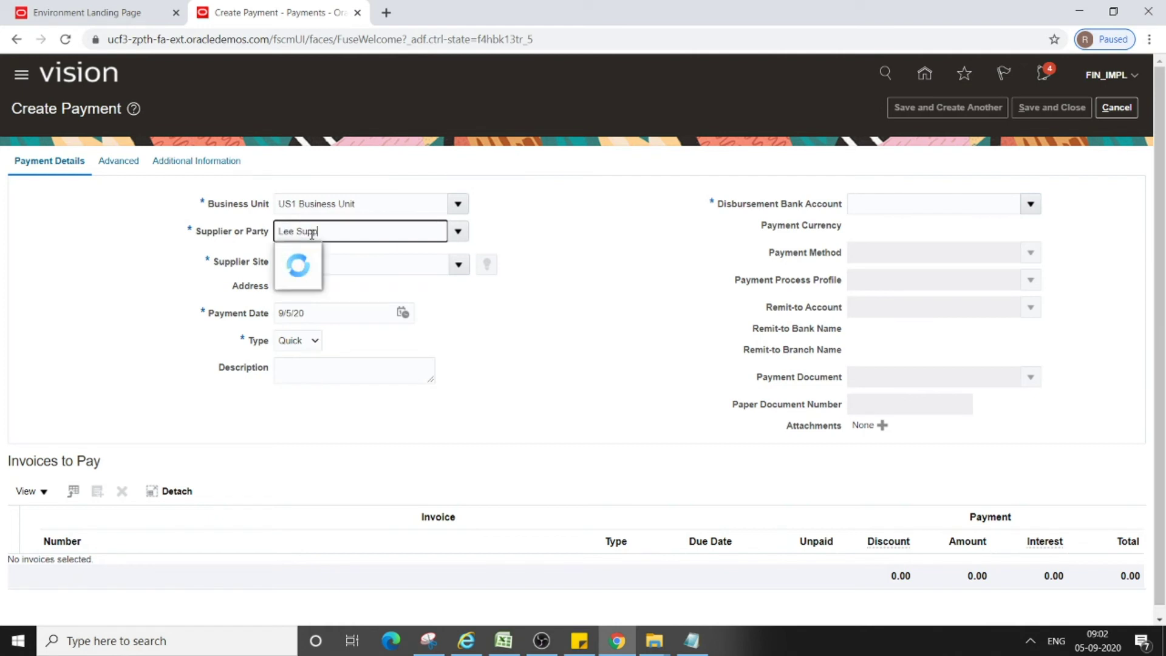
left_click(325, 252)
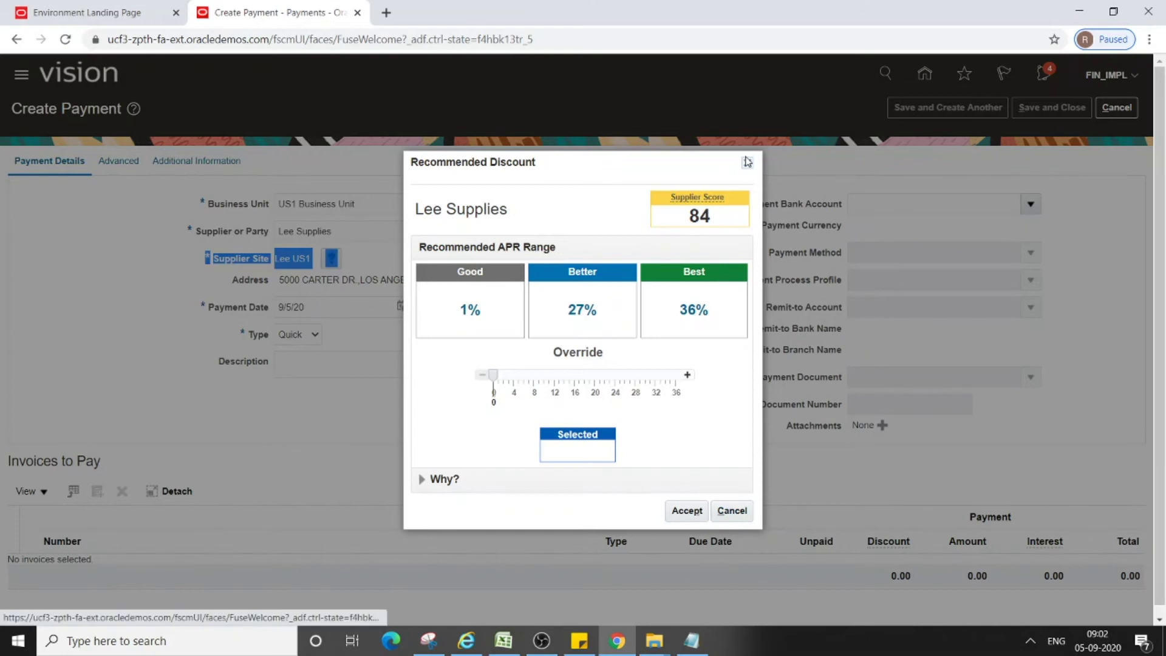
left_click(748, 161)
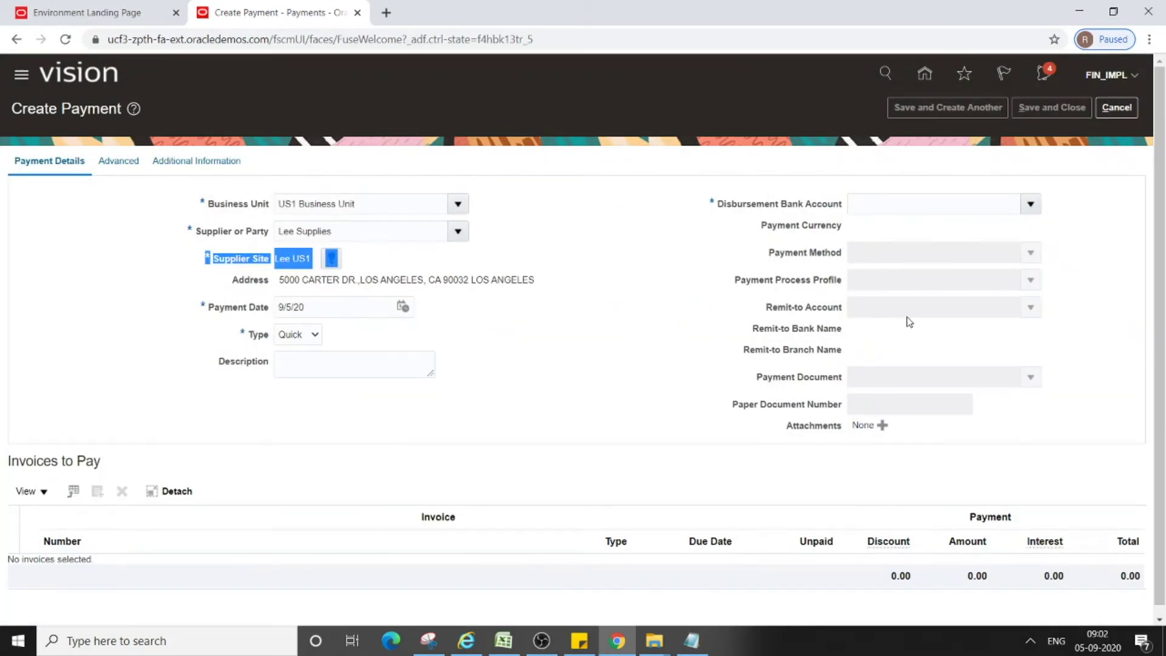
- Select the BofA disbursement bank account, the Electronic payment method and the PayPal payment process profile
left_click(1031, 205)
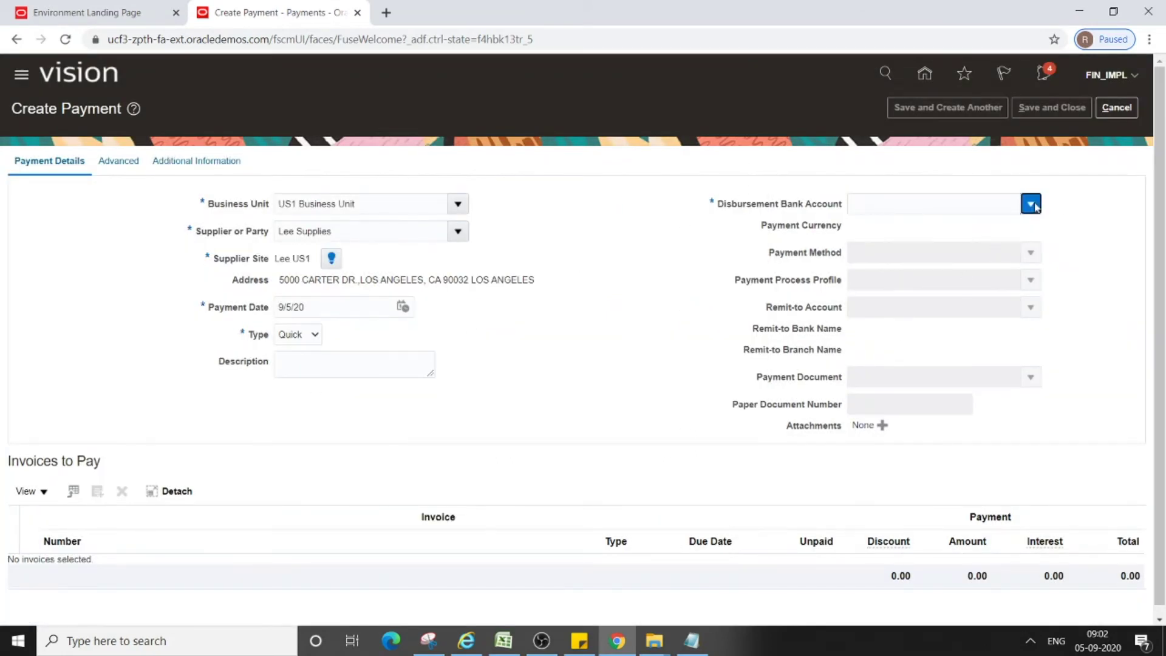
left_click(884, 231)
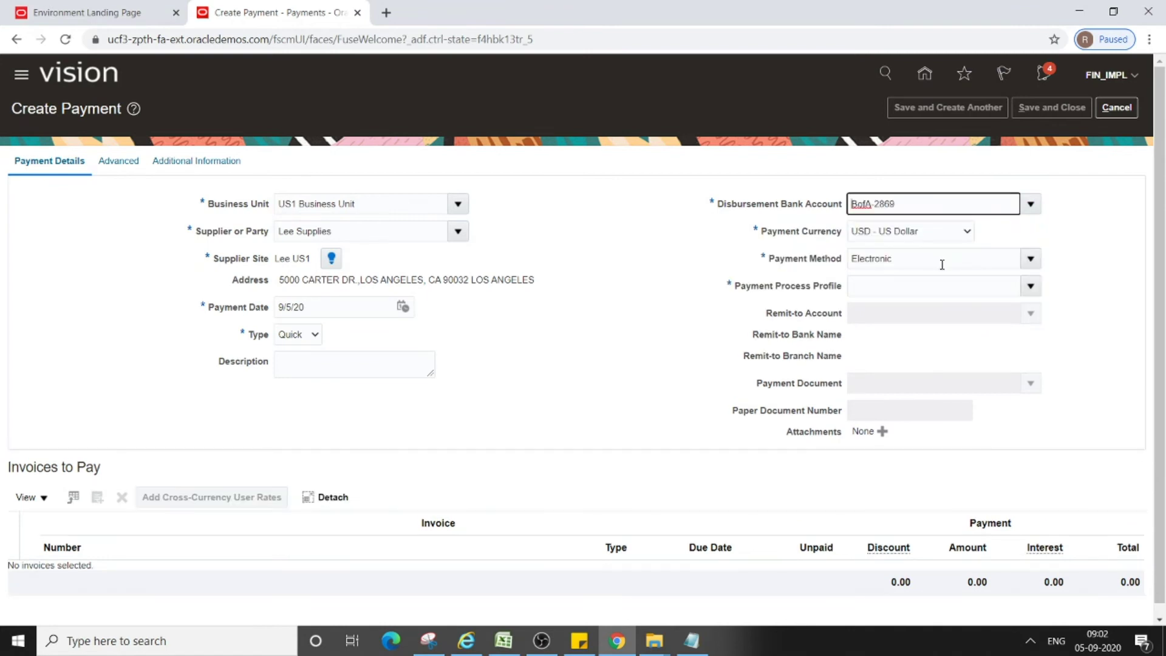
left_click(1030, 259)
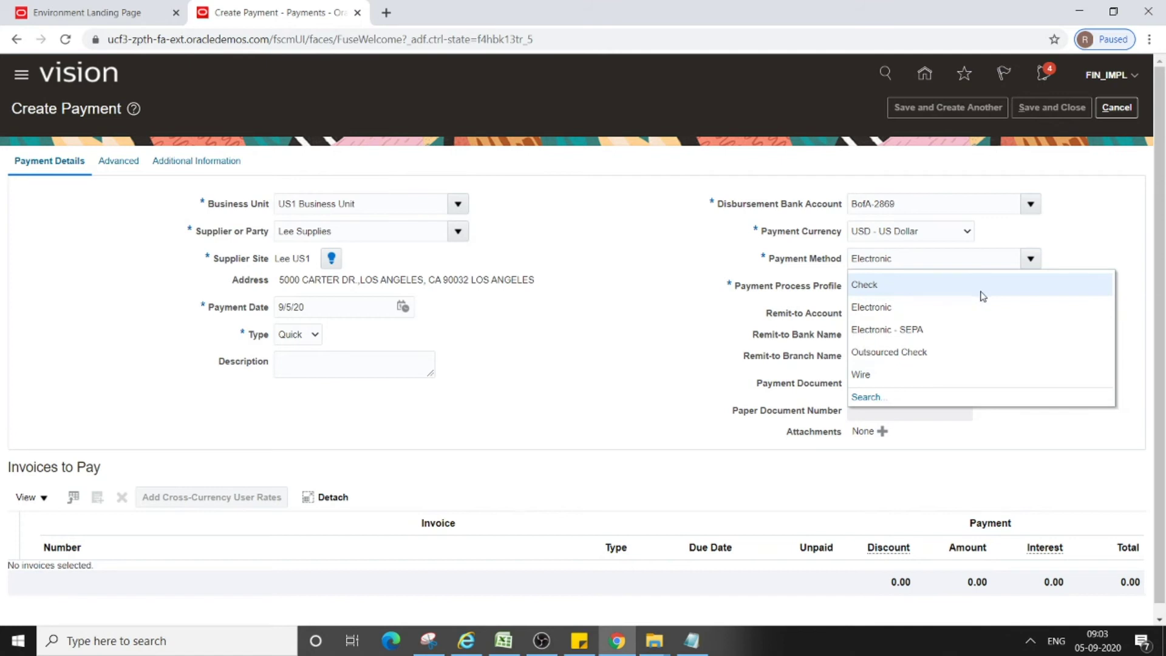
left_click(867, 311)
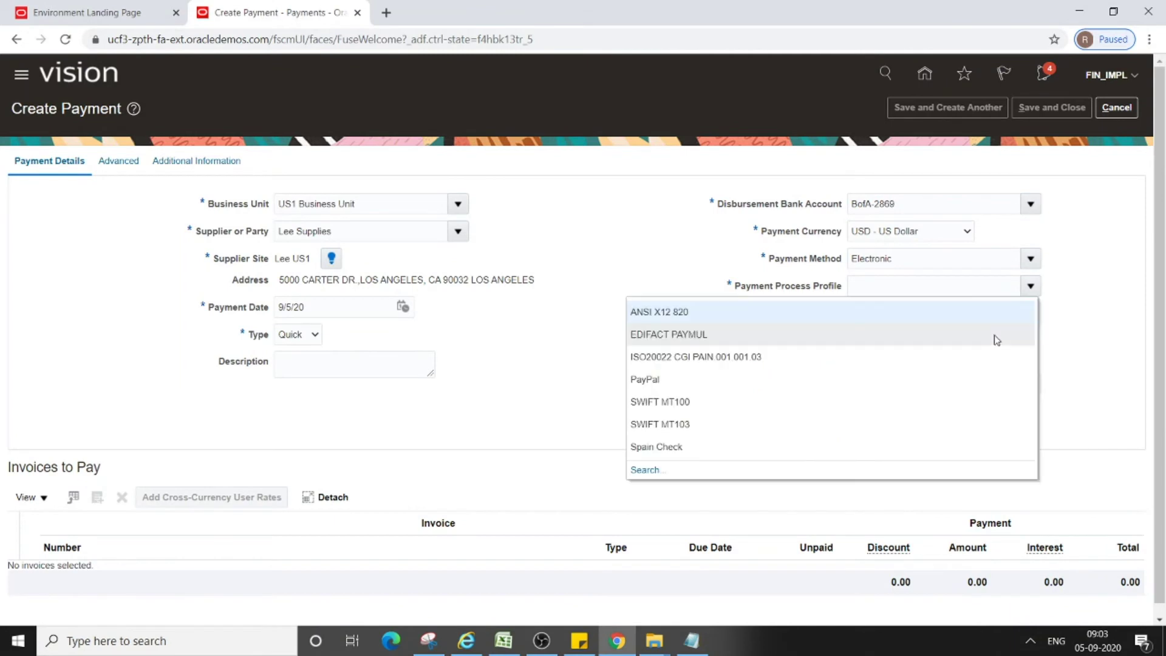
left_click(680, 380)
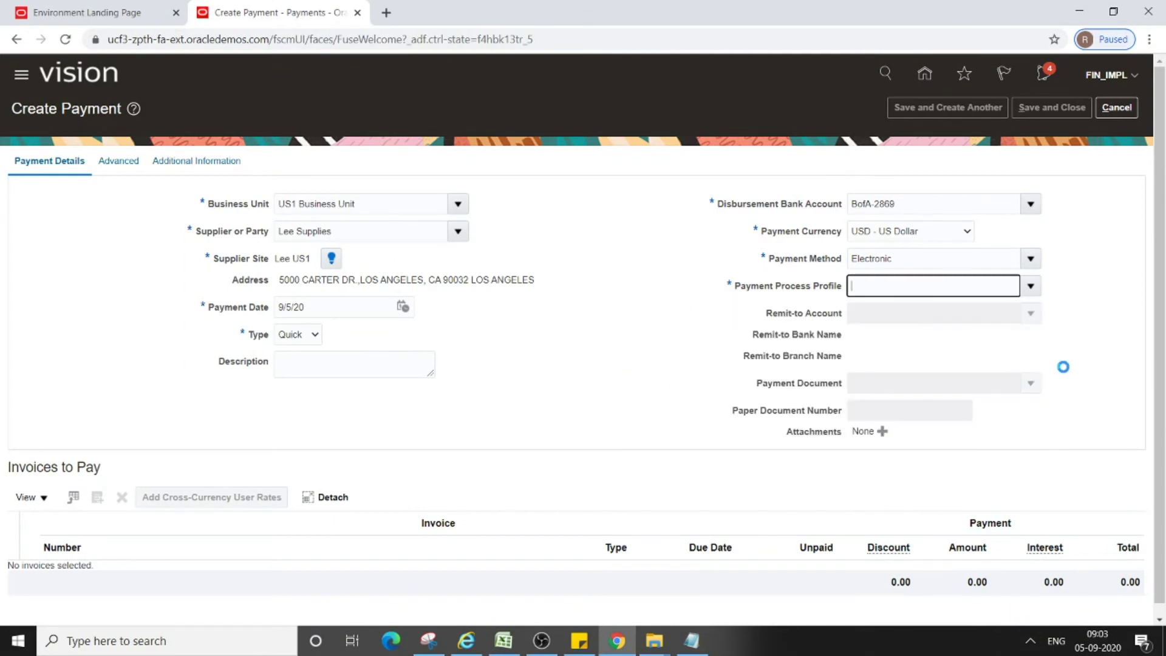
- Search the invoices to pay by the invoice number copied from the Test Data notes in Notepad
scroll(1101, 335, "down", 1)
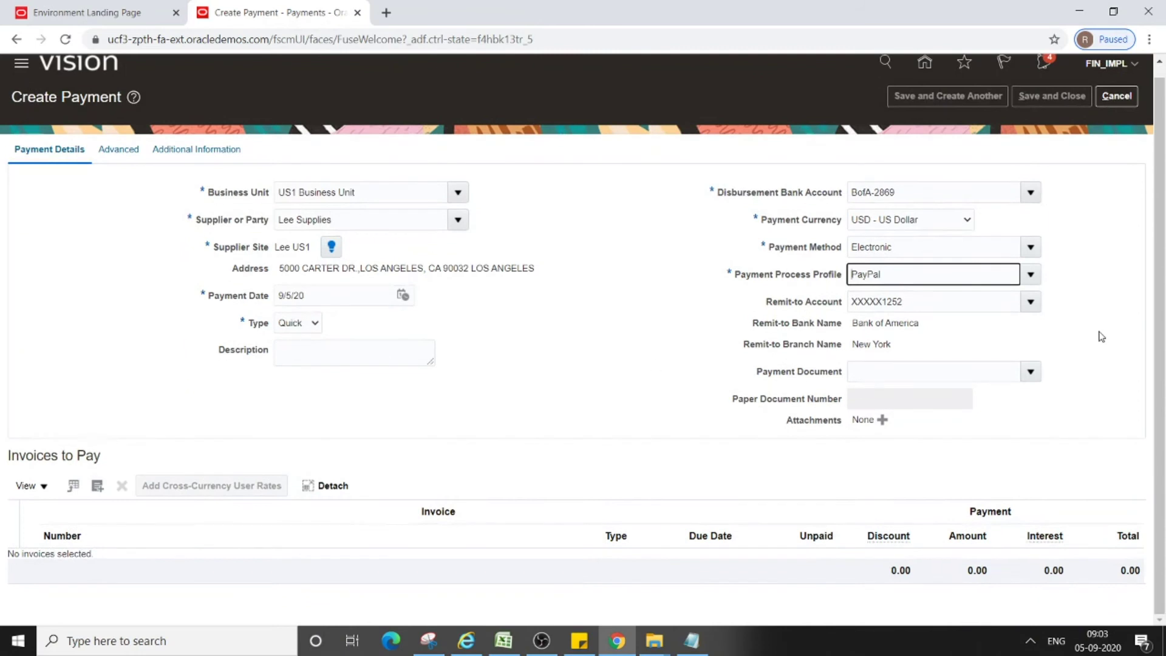
left_click(97, 486)
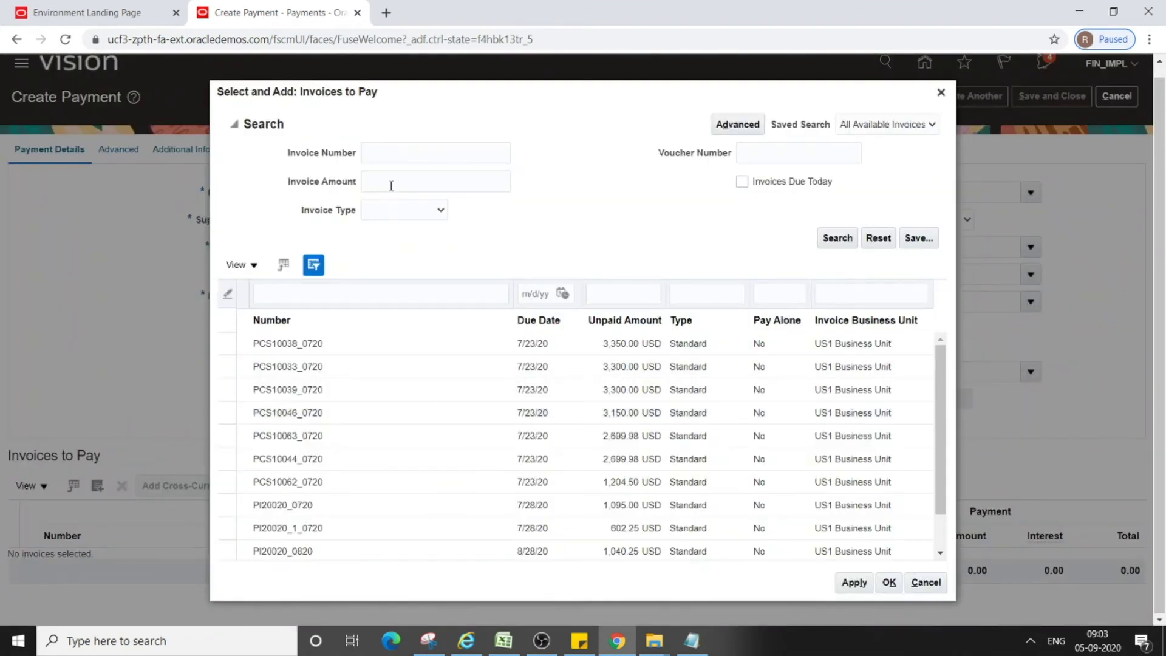
left_click(391, 151)
left_click(692, 641)
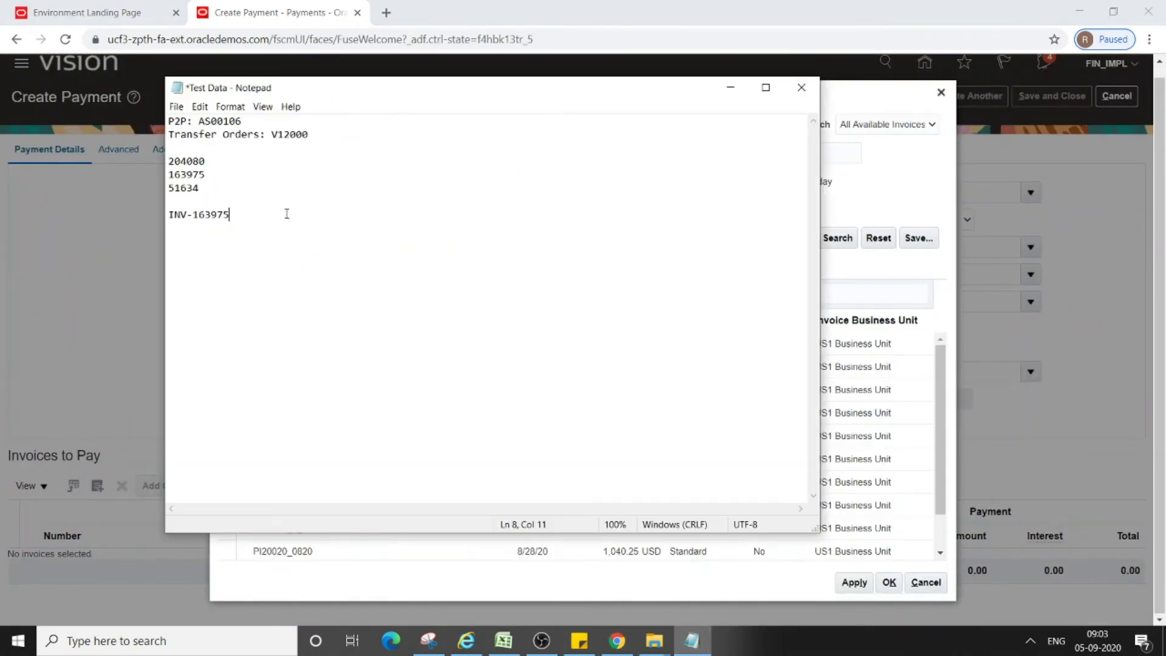
left_click_drag(235, 217, 122, 213)
key("ctrl+c")
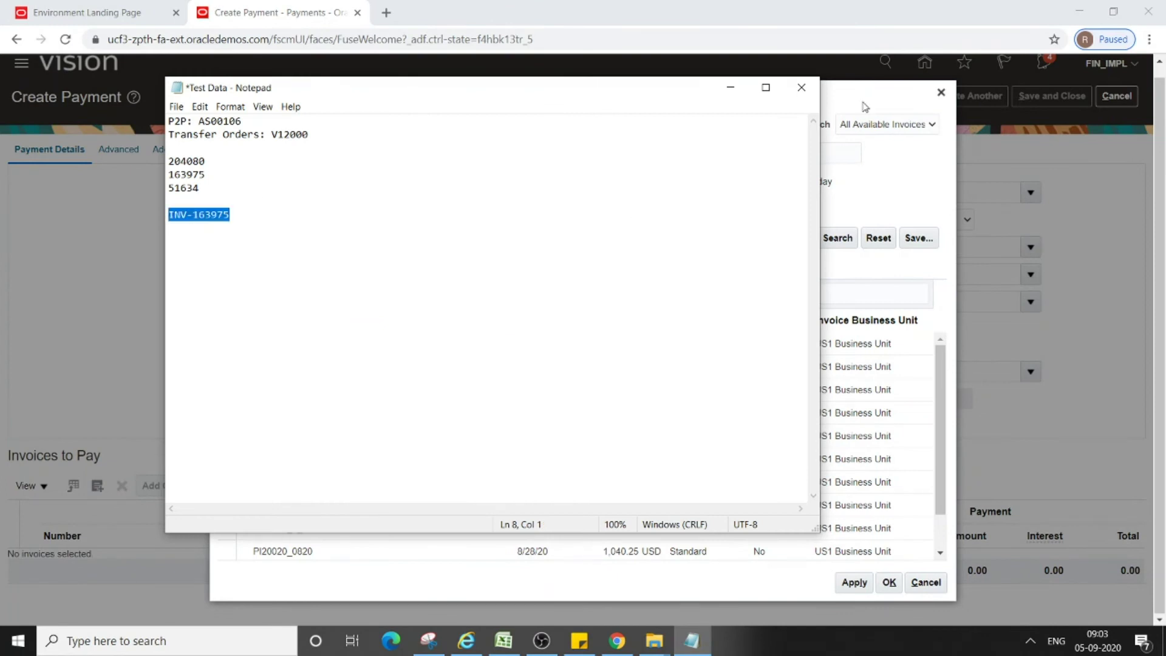
left_click(731, 87)
key("ctrl+v")
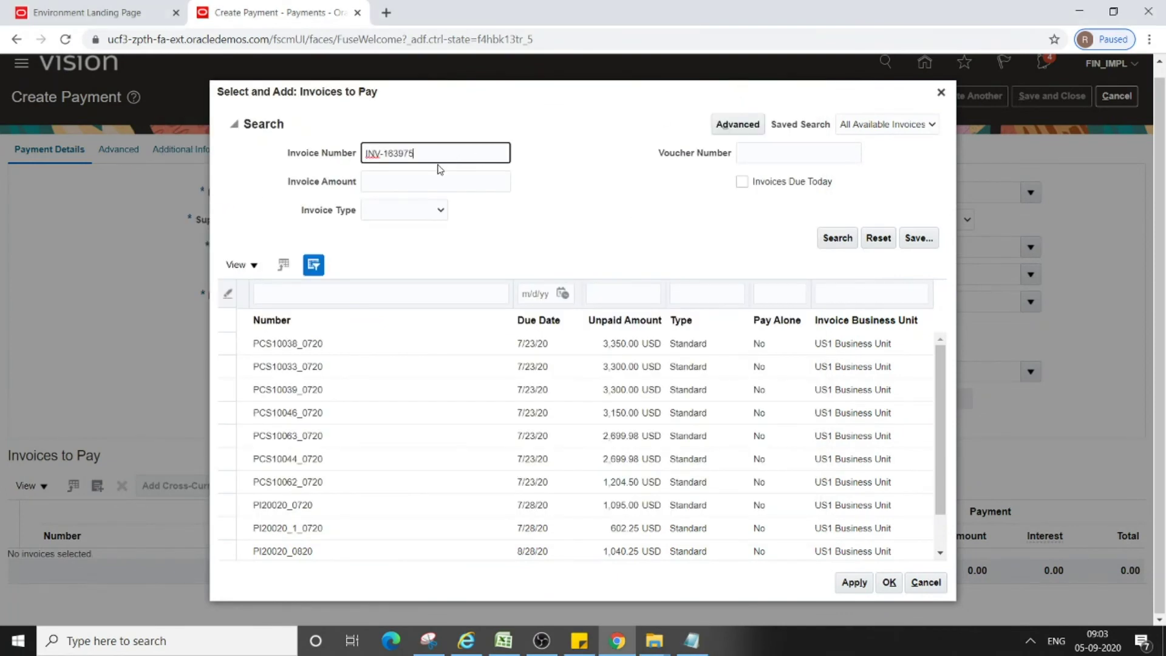
left_click(837, 238)
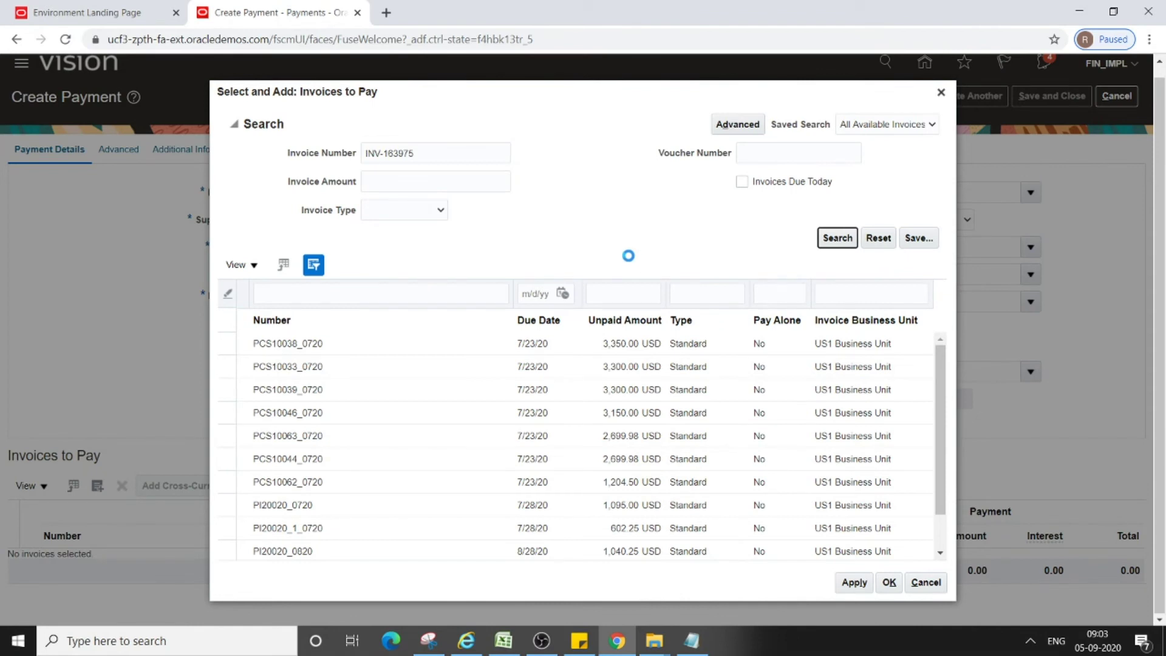
- Add the matching invoice to the payment, and save and close the payment
left_click(227, 438)
left_click(853, 487)
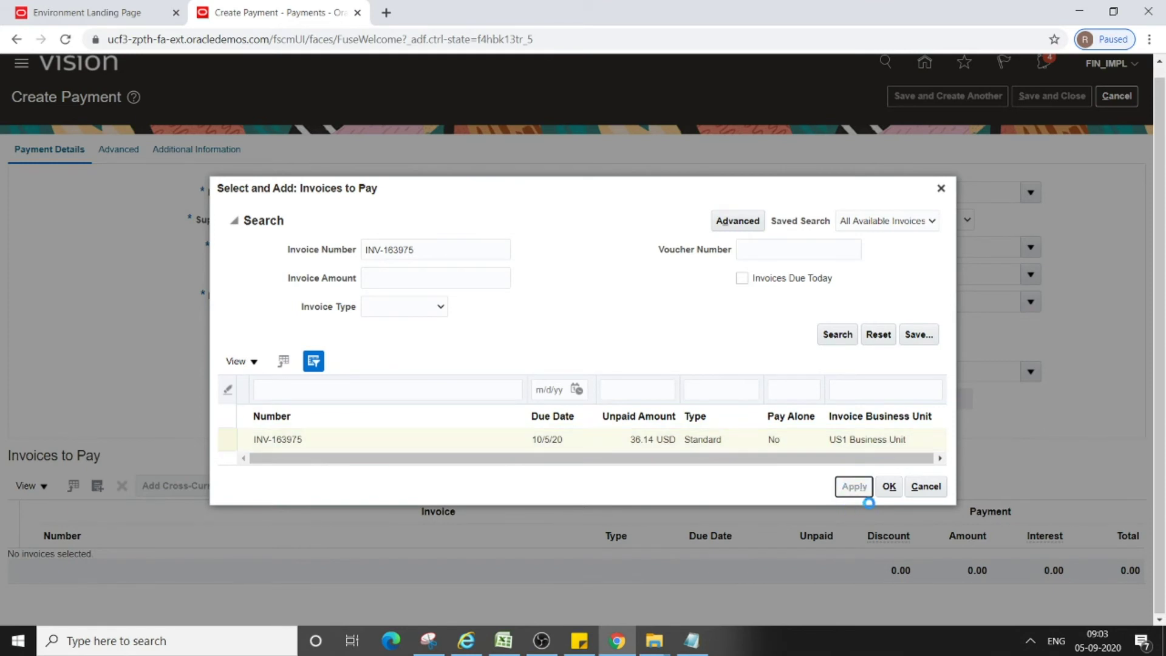
left_click(890, 476)
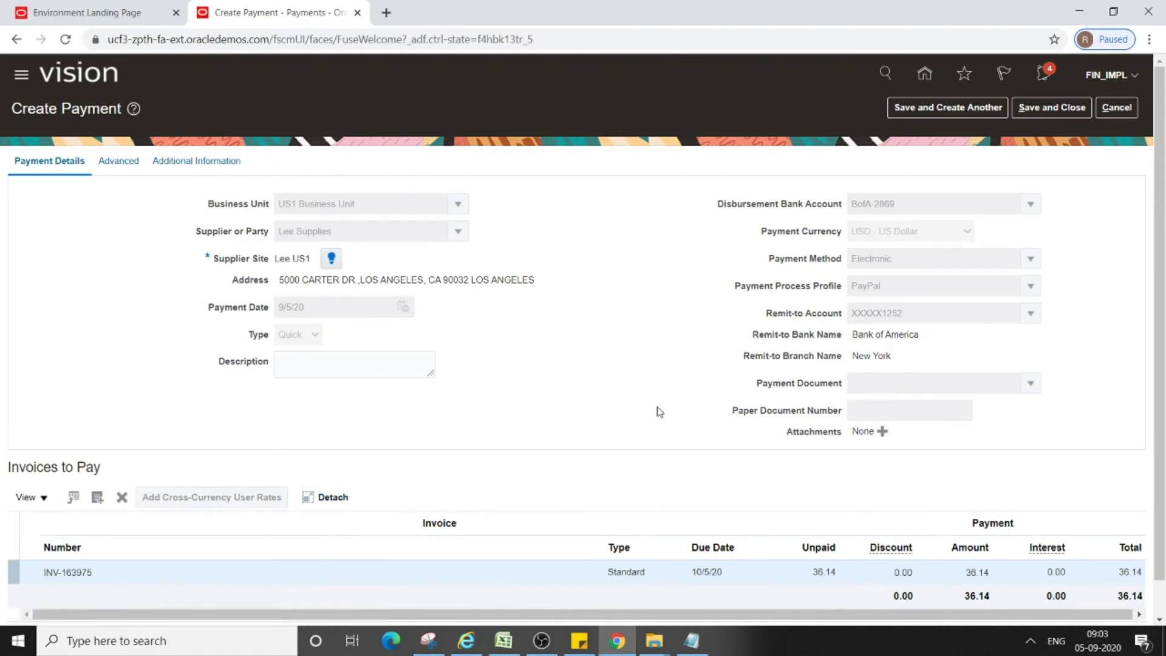
left_click(1063, 111)
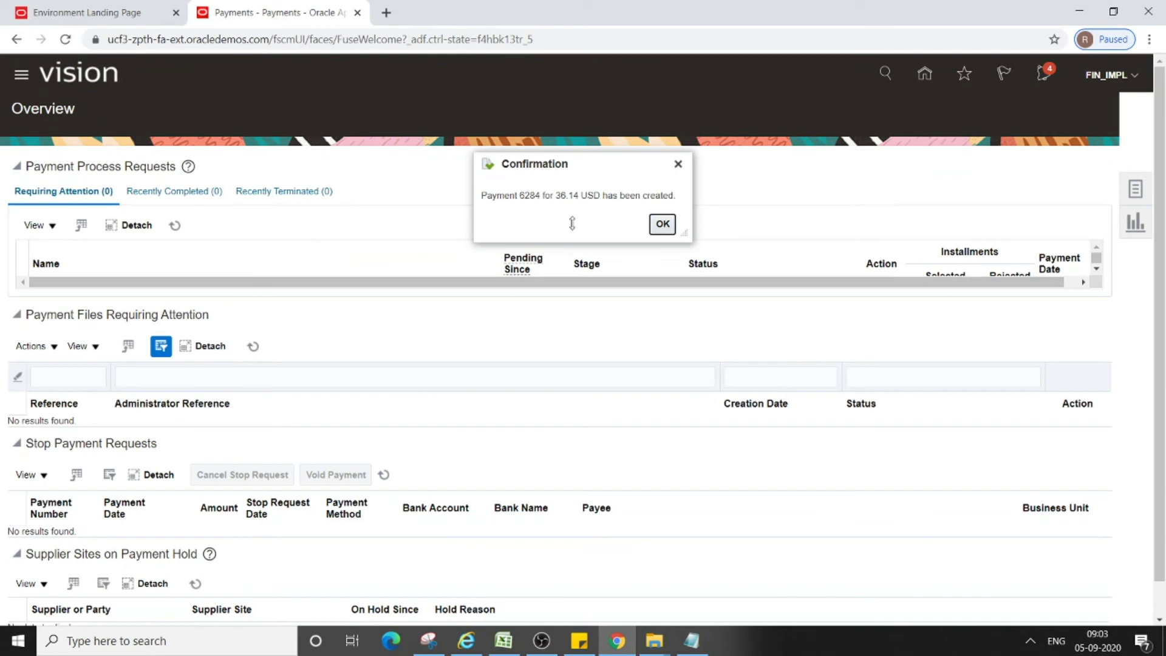
- Copy the payment number from the confirmation, paste it below the invoice number in the Test Data notes, and minimize the notes
double_click(524, 196)
key("ctrl+c")
left_click(663, 224)
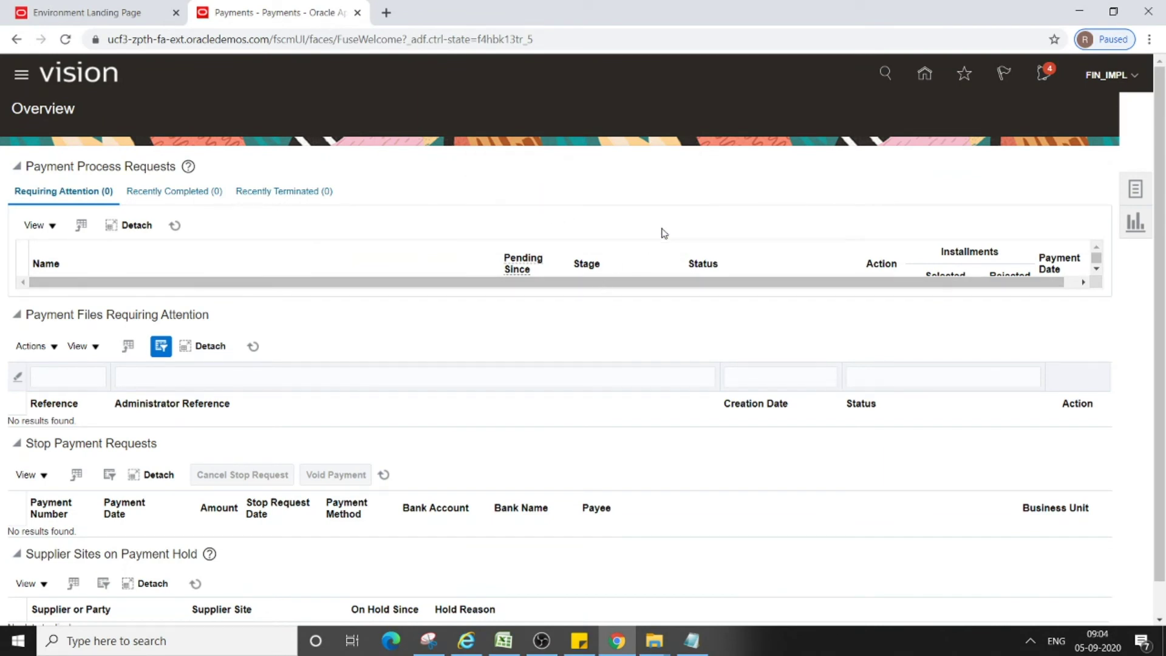
left_click(692, 641)
left_click(248, 214)
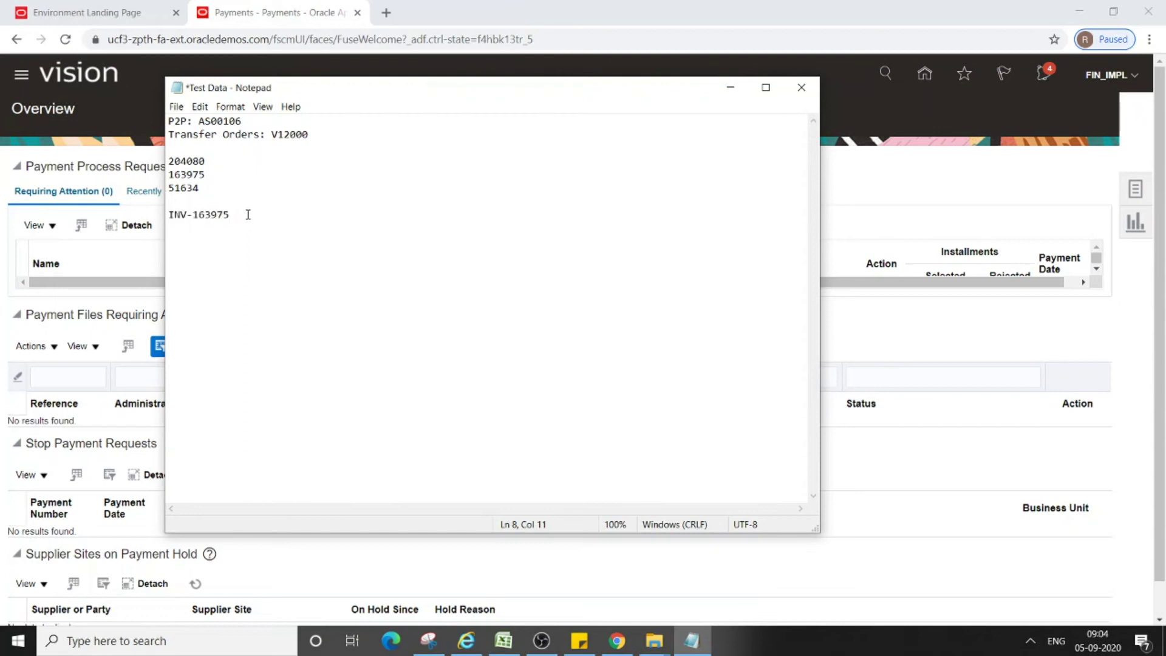
key("ctrl+v")
left_click(731, 88)
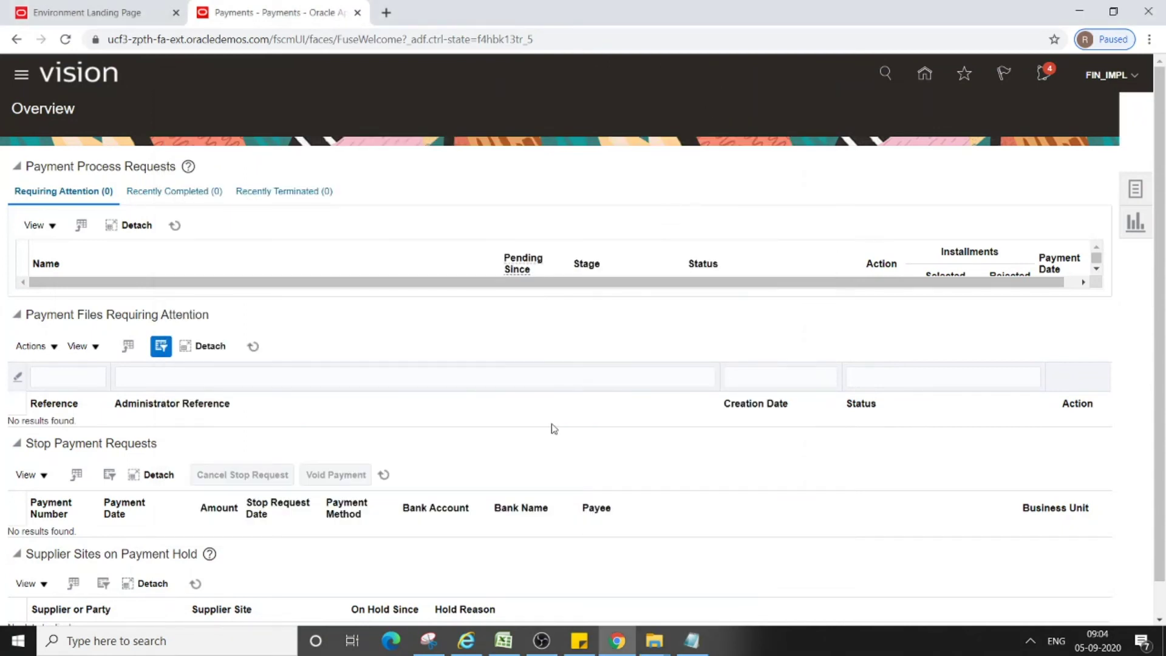
- Return to the home page, open the Invoices work area, and go to Manage Invoices
scroll(554, 428, "down", 2)
scroll(554, 428, "up", 2)
left_click(924, 74)
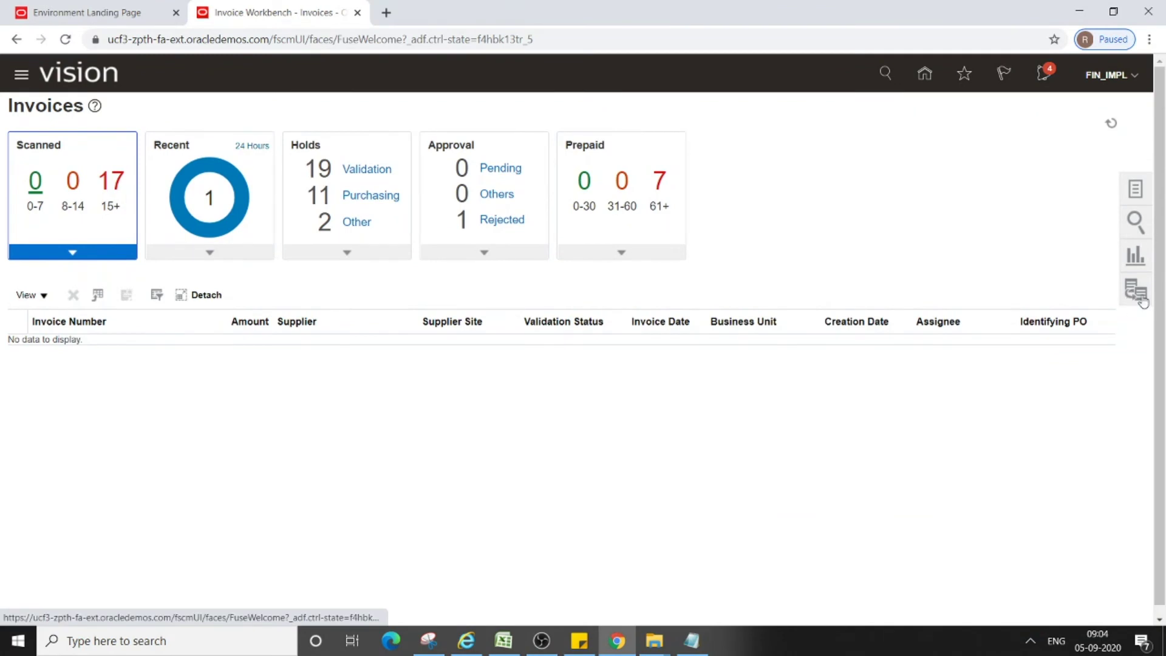
left_click(1140, 190)
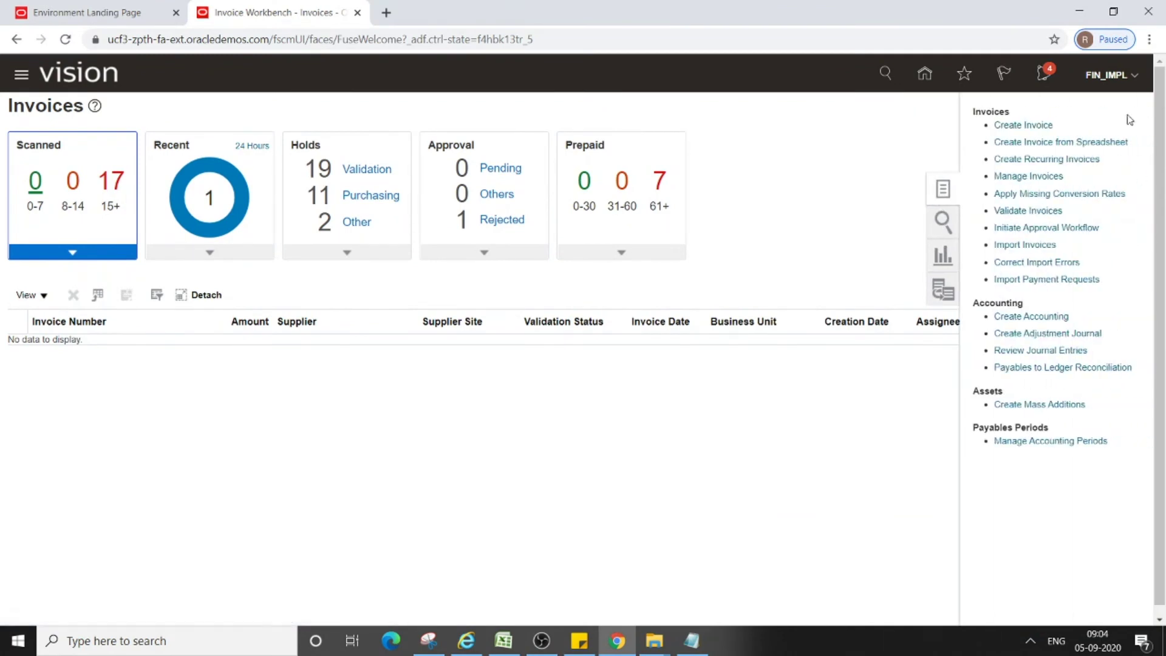
left_click(1029, 179)
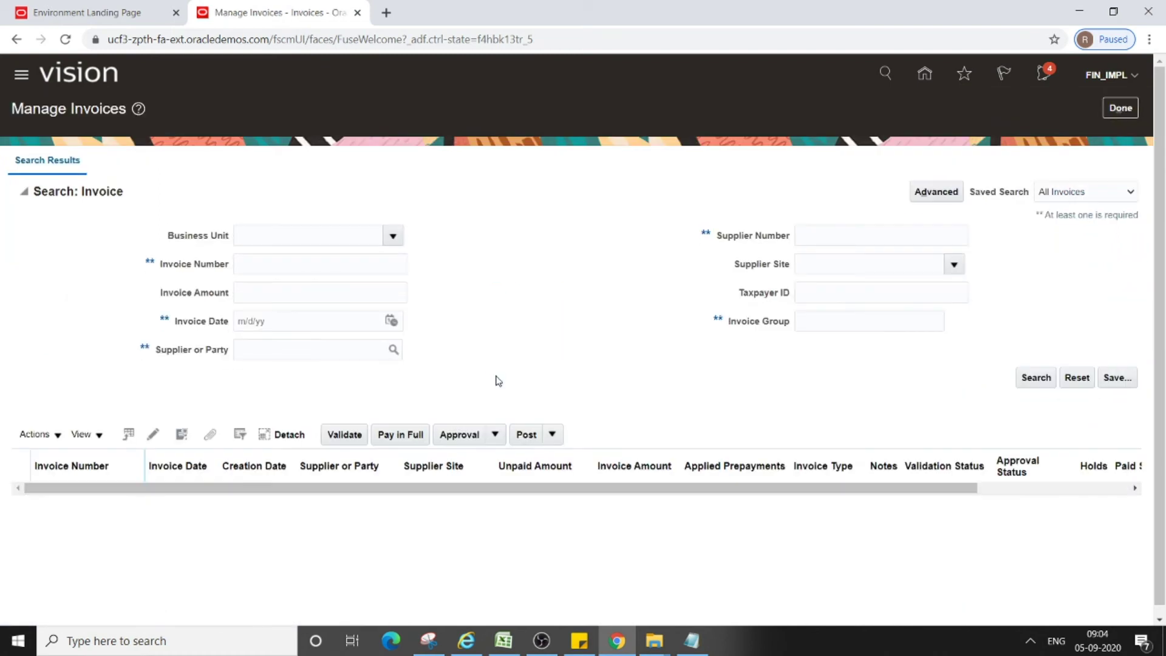
left_click(270, 265)
type("6284")
key("ctrl+a")
key("BackSpace")
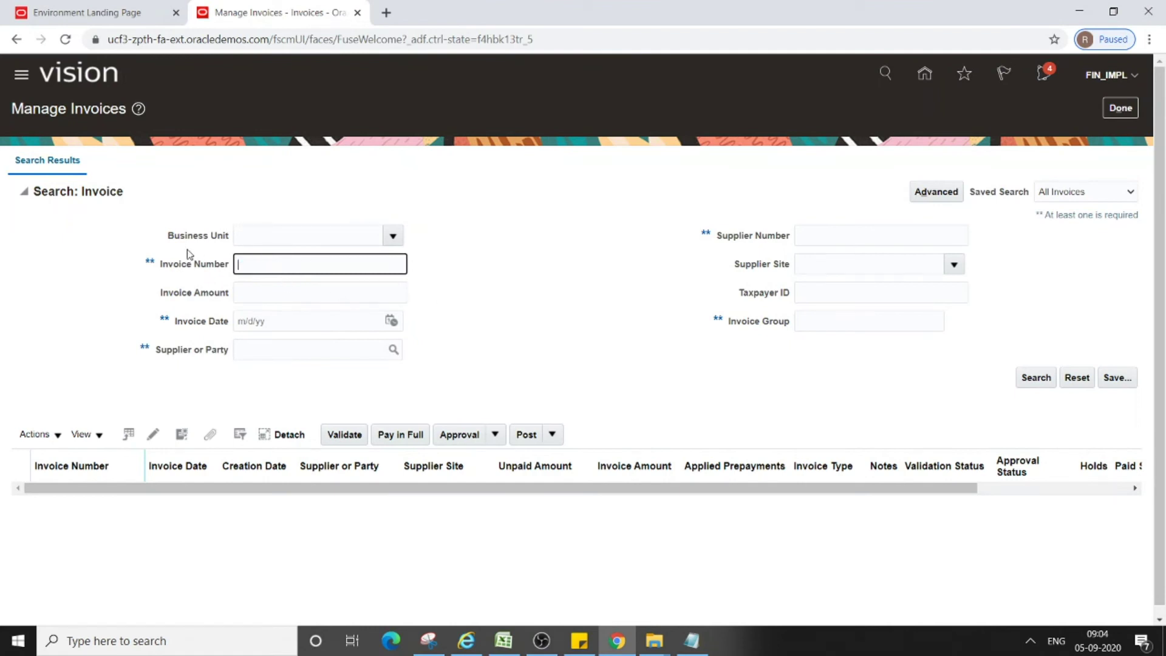
- Copy the invoice number from the Test Data notes and search Manage Invoices for it to check the invoice's payment status
left_click(687, 645)
left_click(230, 215)
key("shift+Home")
key("ctrl+c")
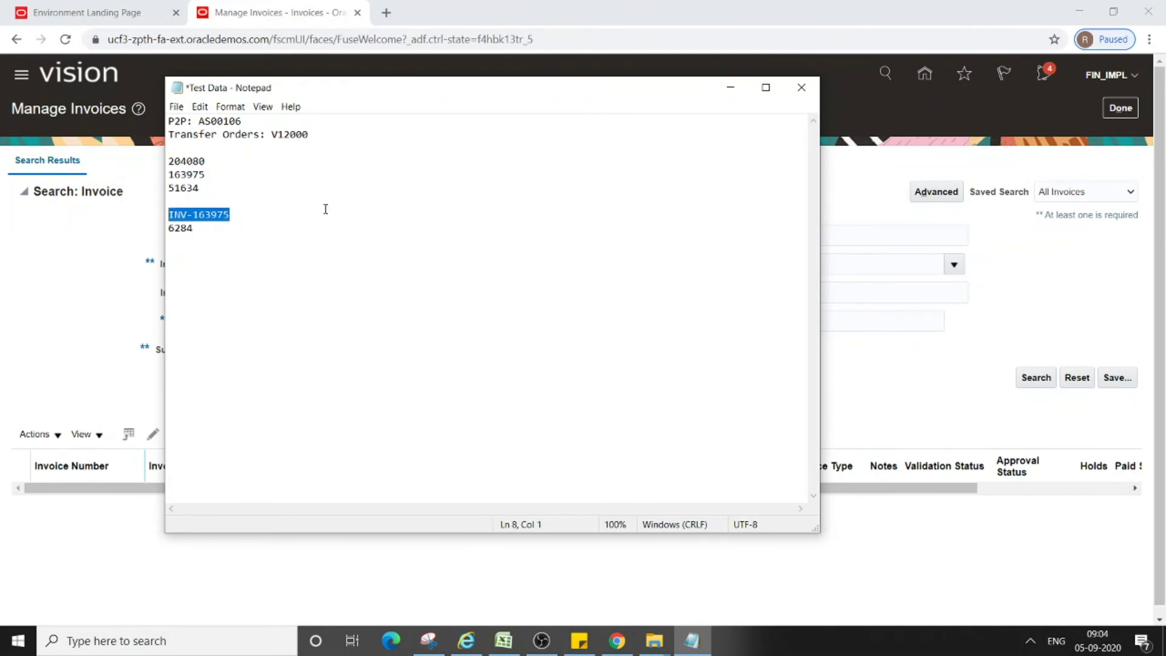
left_click(719, 89)
left_click(272, 262)
key("ctrl+v")
left_click(1036, 378)
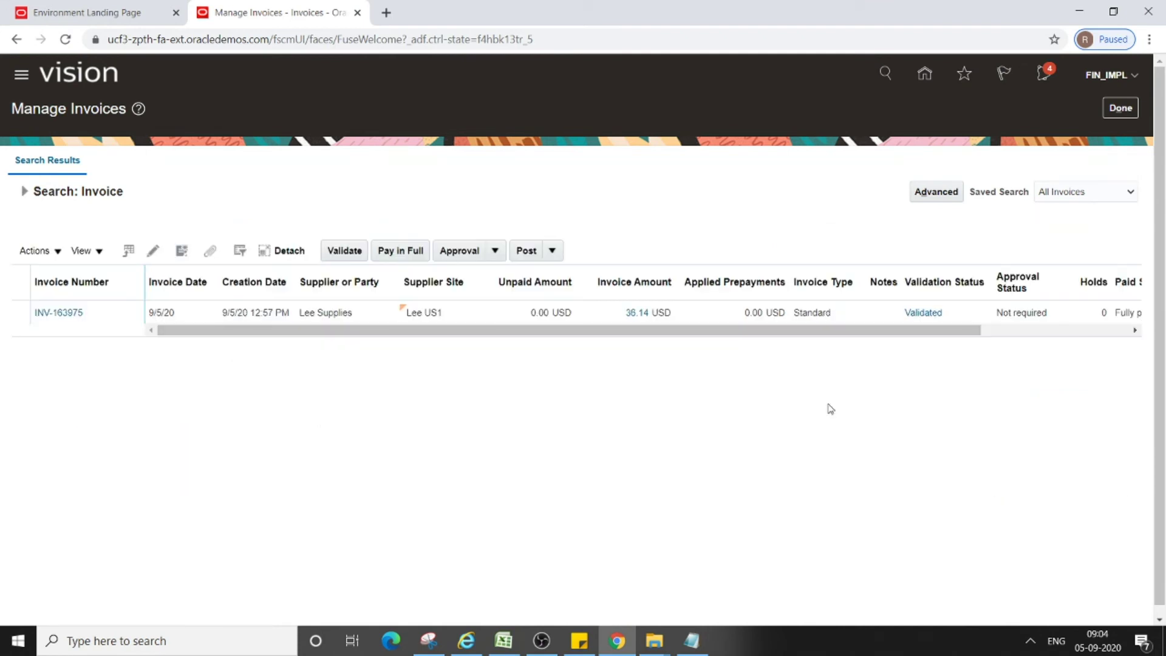
- Open the Lee Supplies invoice from the search results and review its payment details
left_click(50, 315)
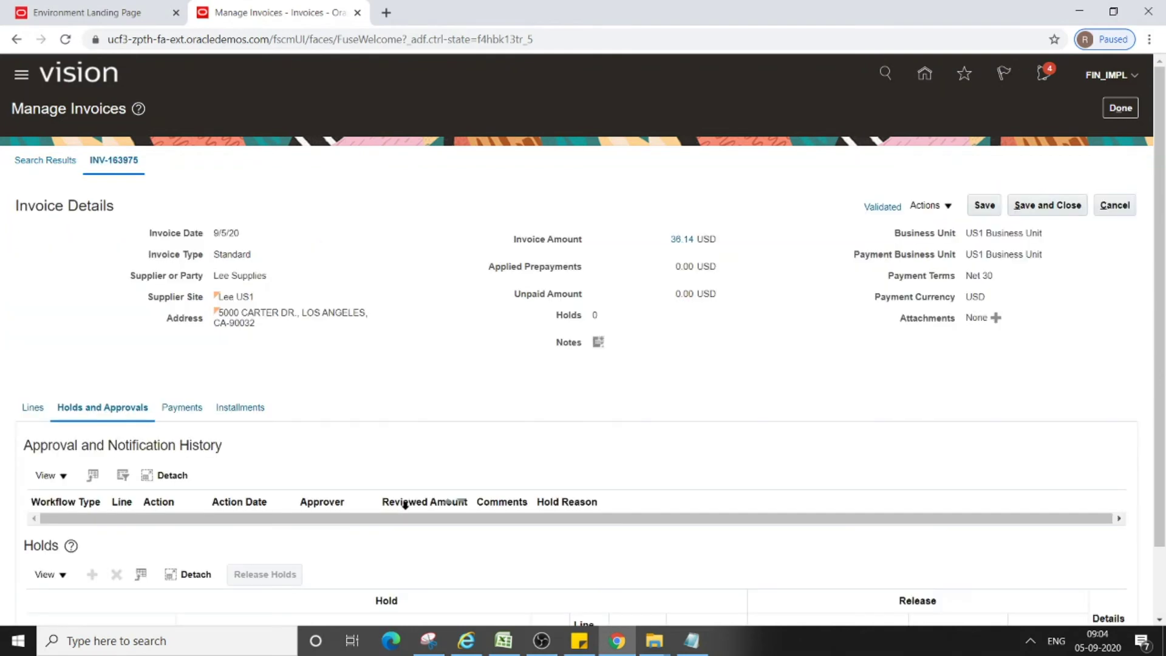
left_click(192, 409)
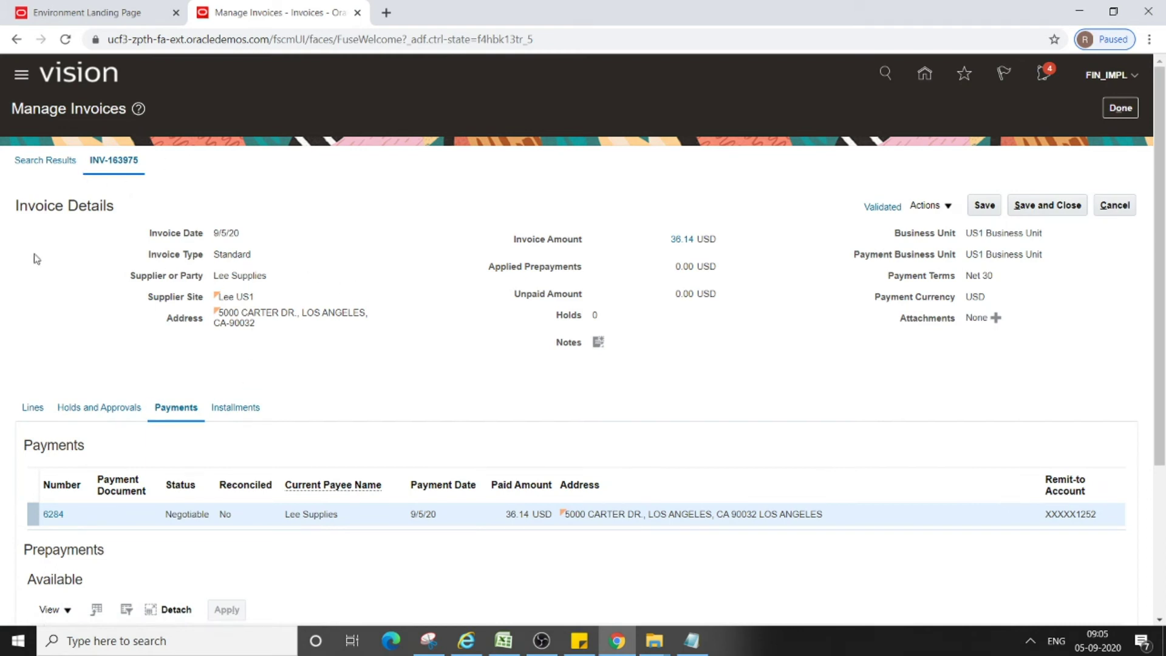
scroll(235, 437, "down", 3)
scroll(234, 441, "up", 3)
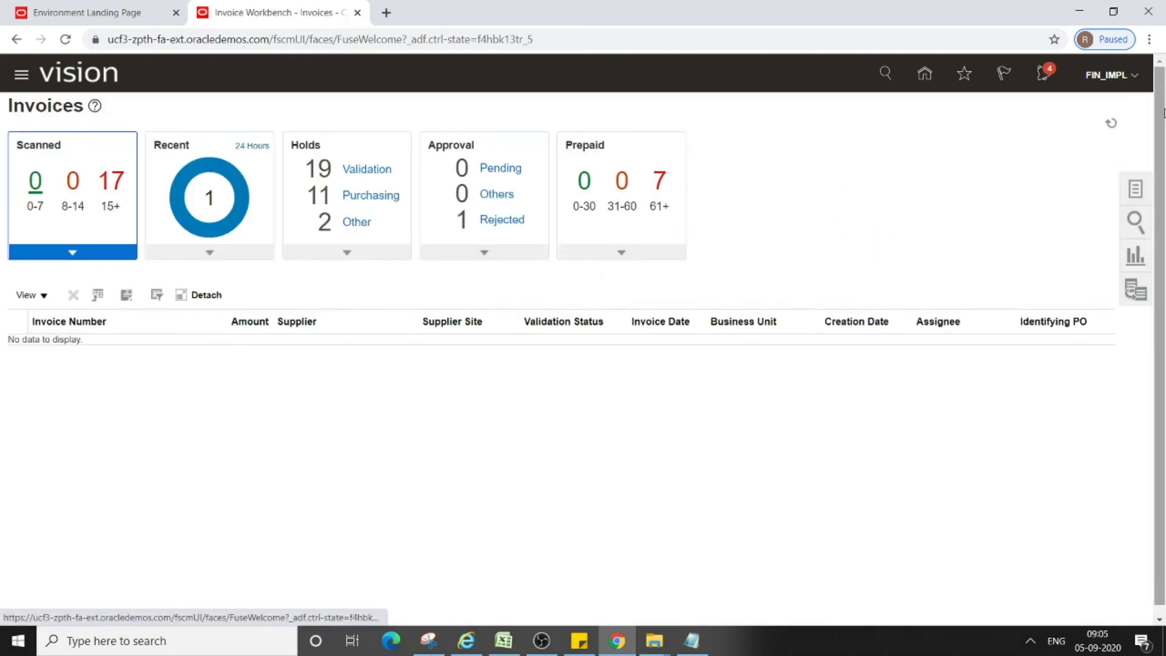
- Sign out of the FIN_IMPL account and sign back in with the procurement manager's saved login
left_click(1134, 76)
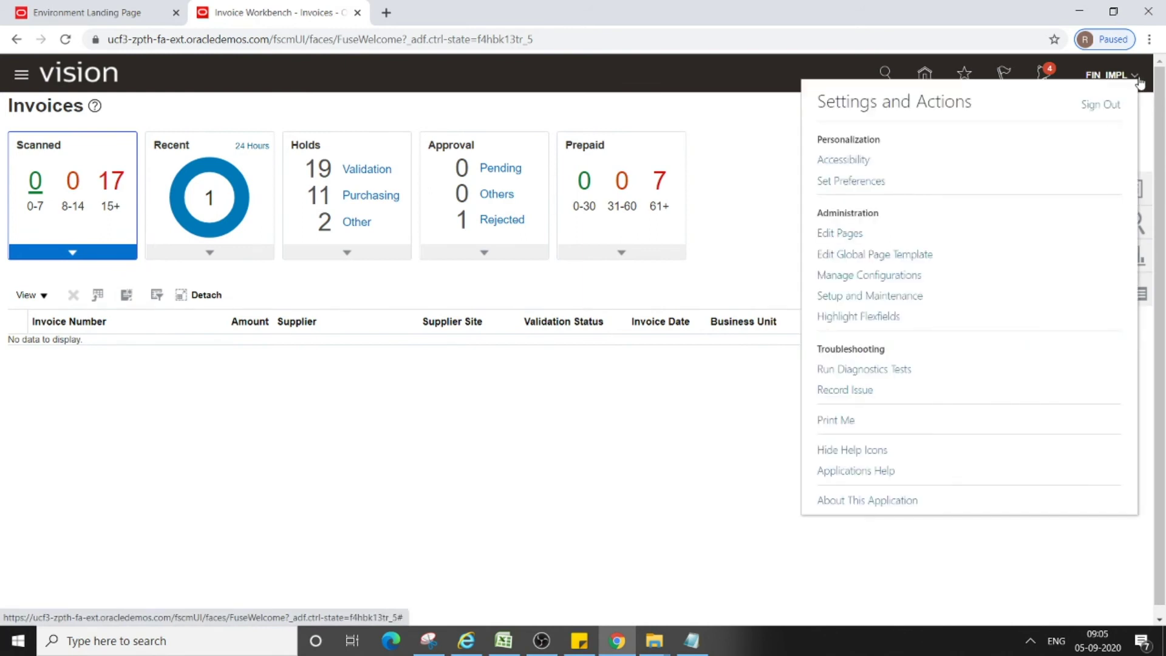
left_click(1100, 107)
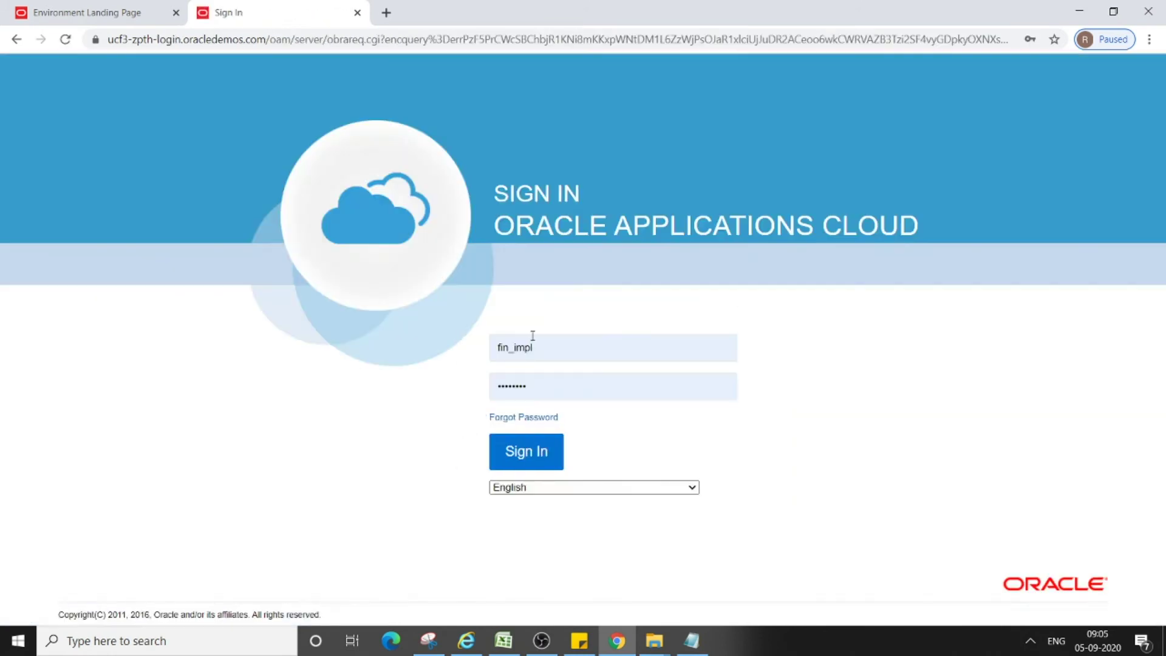
double_click(541, 344)
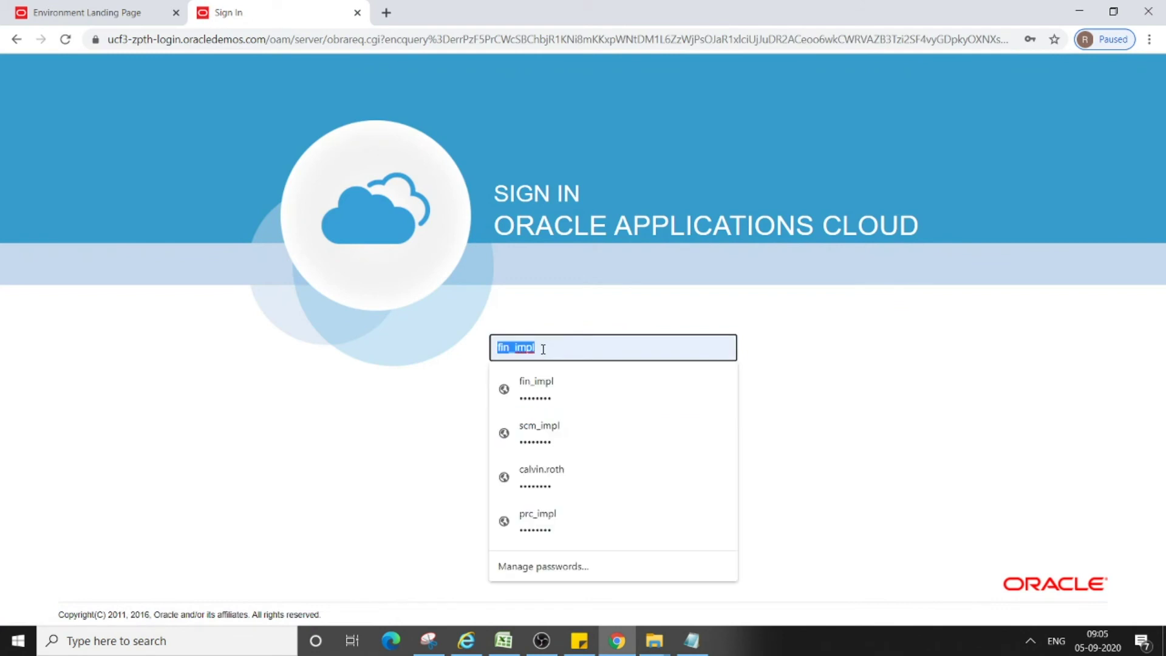
left_click(540, 473)
left_click(544, 453)
right_click(544, 449)
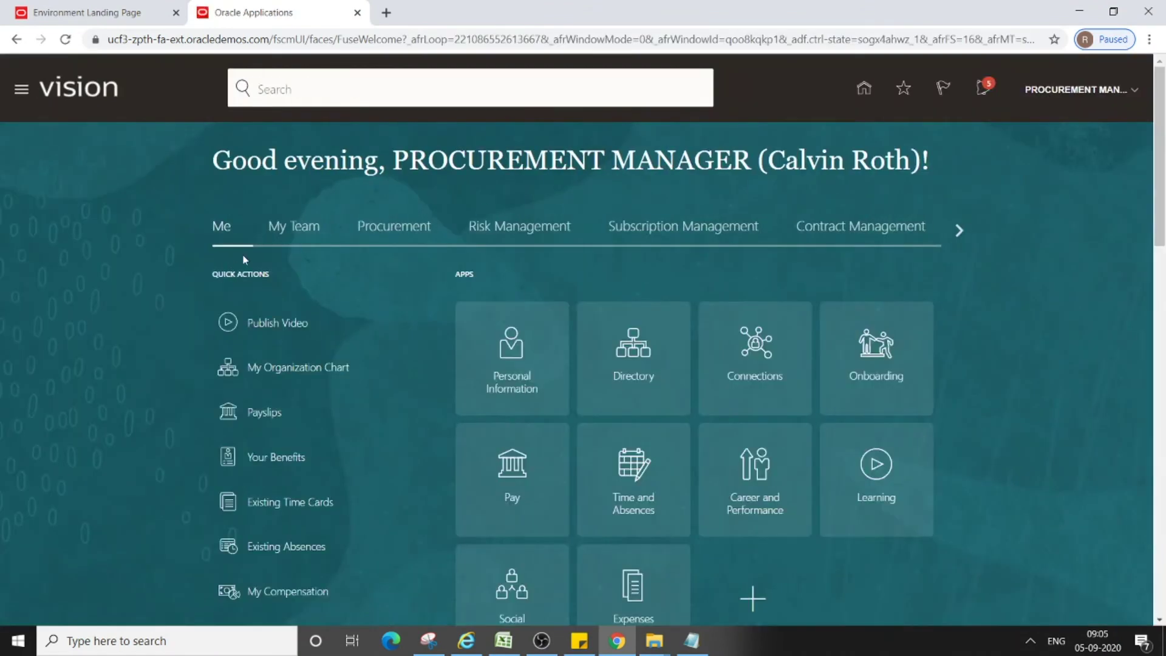
- Open the Lee Supplies purchase order from the Purchase Orders work area and look through its available actions
left_click(383, 230)
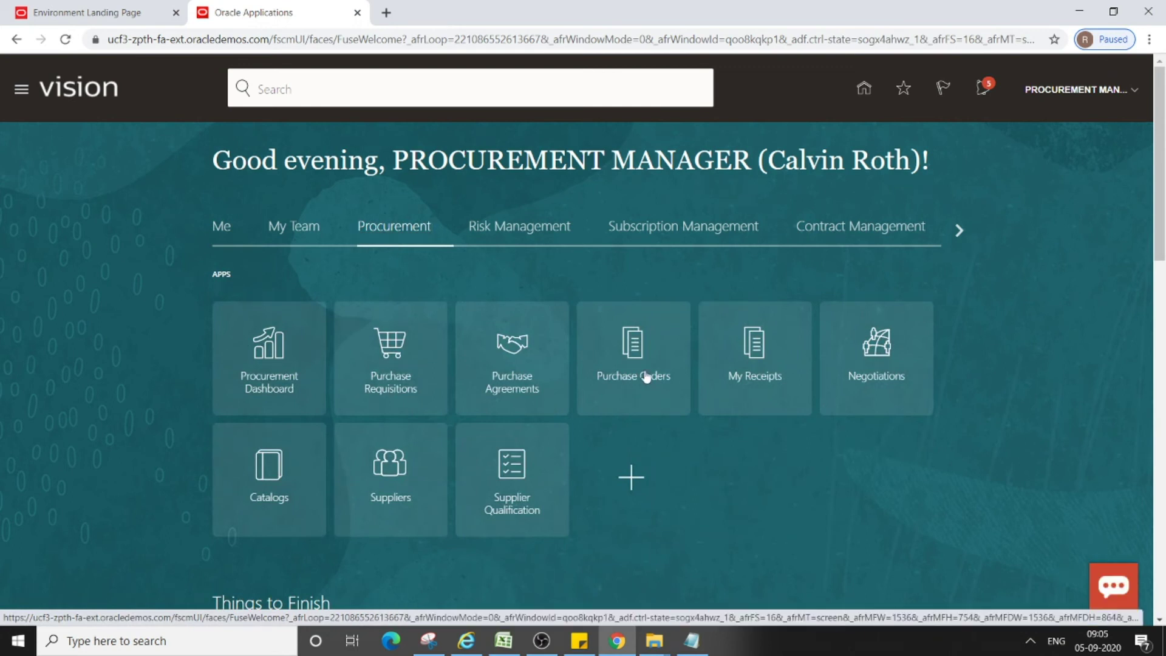
left_click(647, 378)
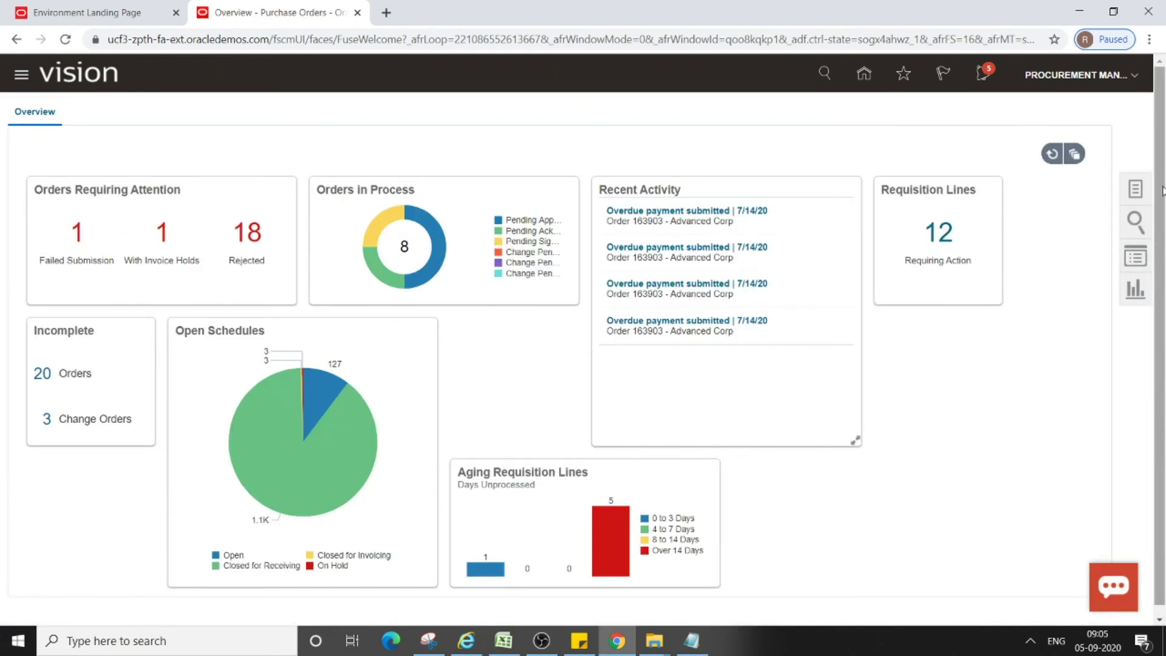
left_click(1136, 259)
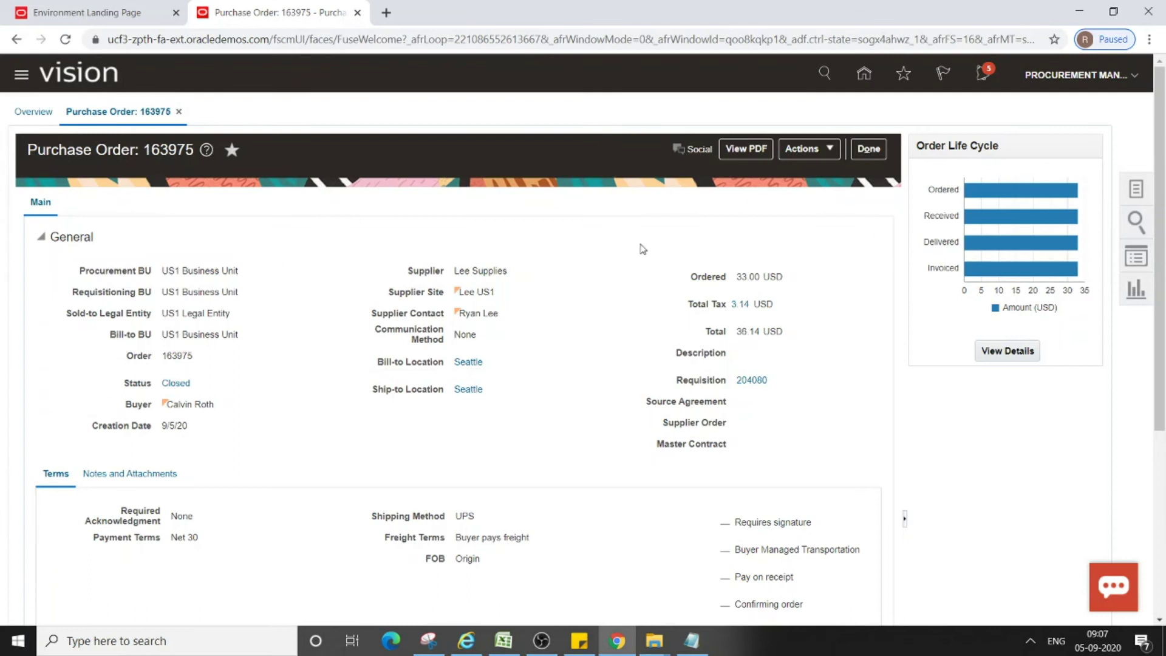
left_click(806, 150)
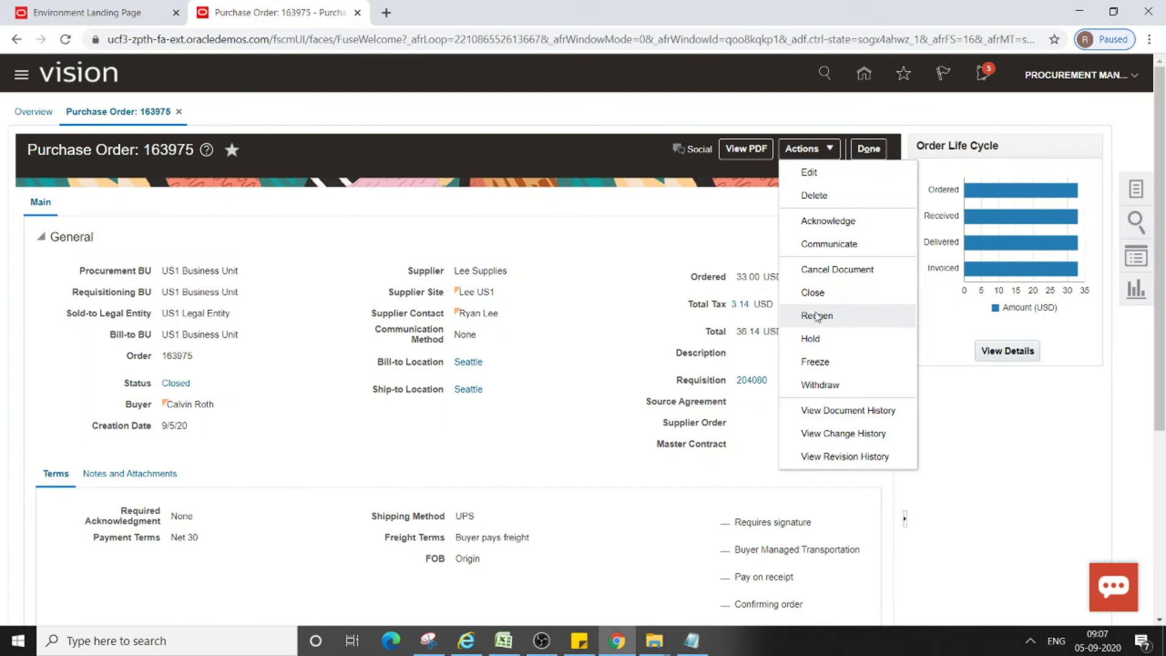
left_click(552, 244)
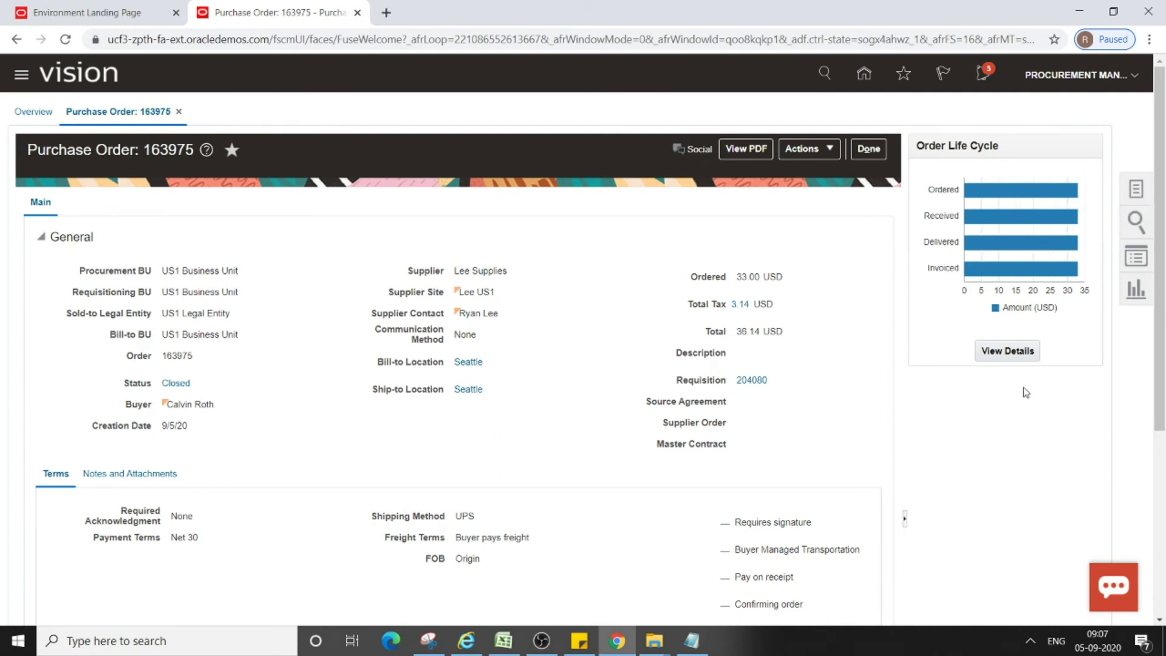
- Review the purchase order's life cycle details, including its shipments, receipts and invoices, and return to the order
left_click(990, 351)
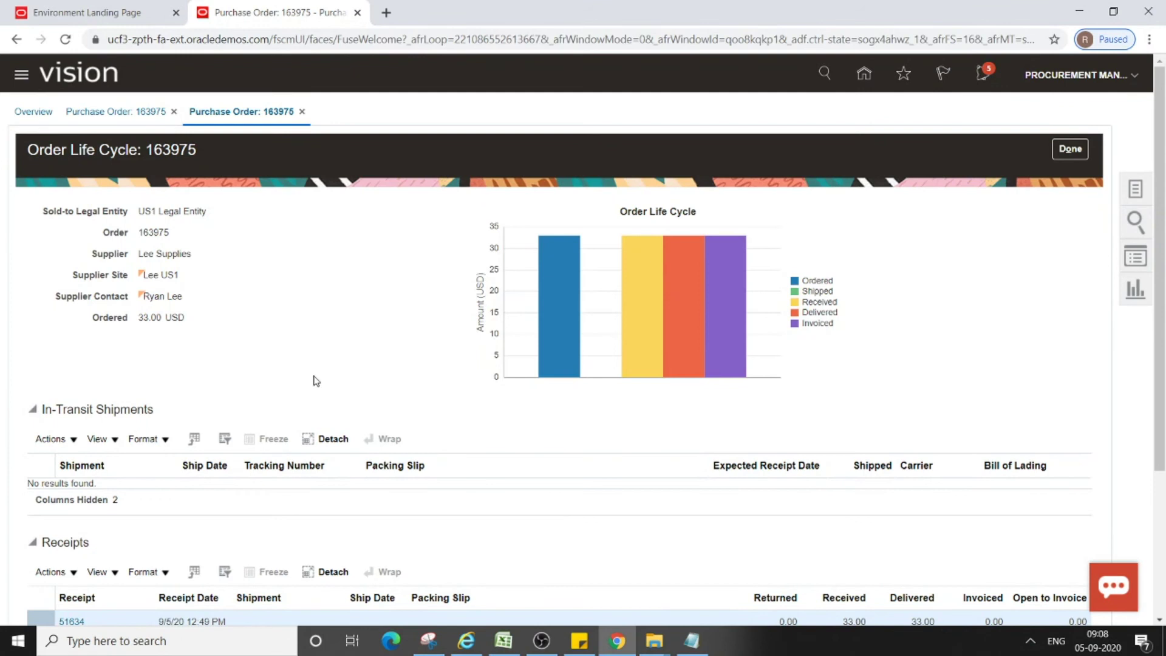
scroll(316, 380, "down", 2)
scroll(508, 357, "down", 2)
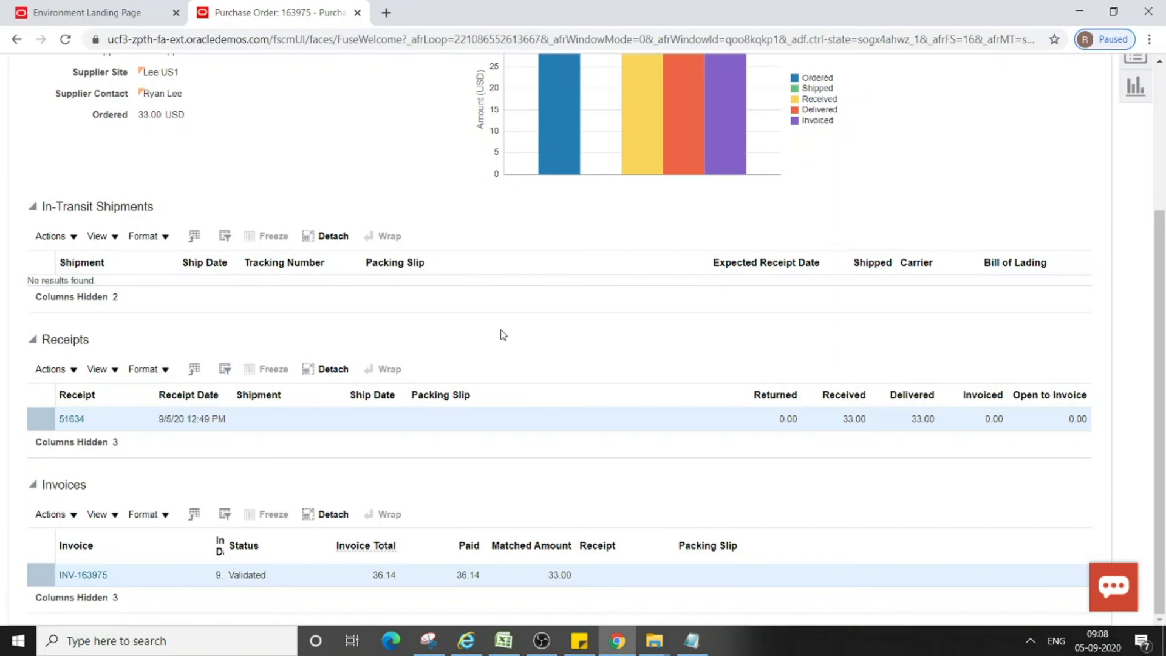
scroll(629, 386, "up", 1)
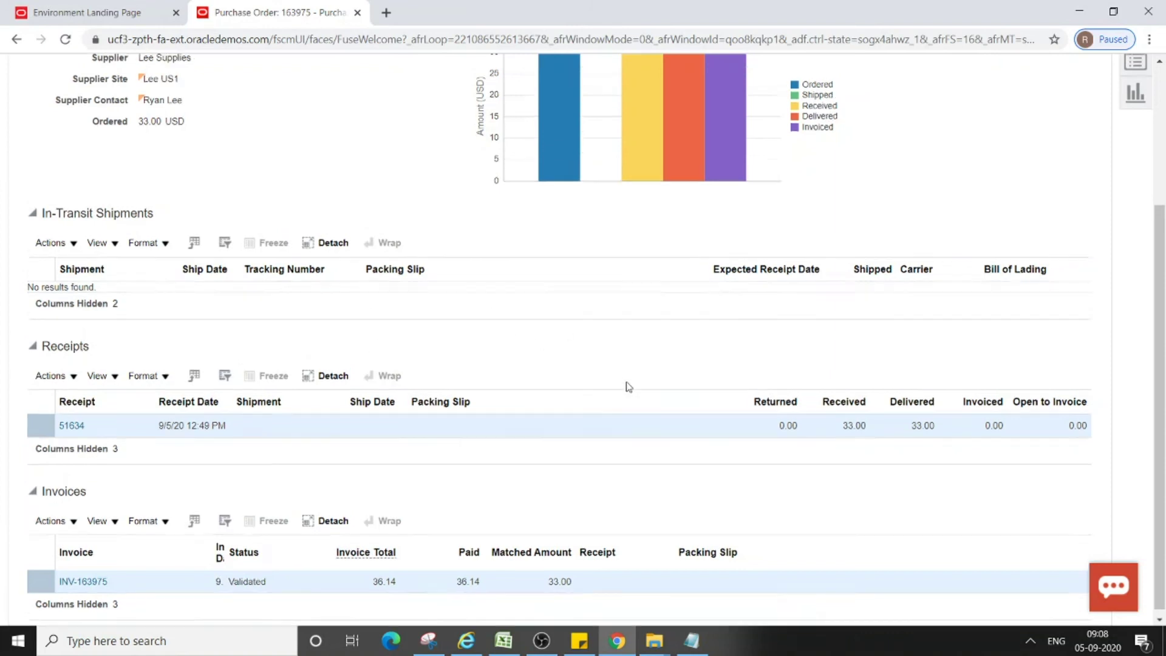
scroll(629, 387, "up", 3)
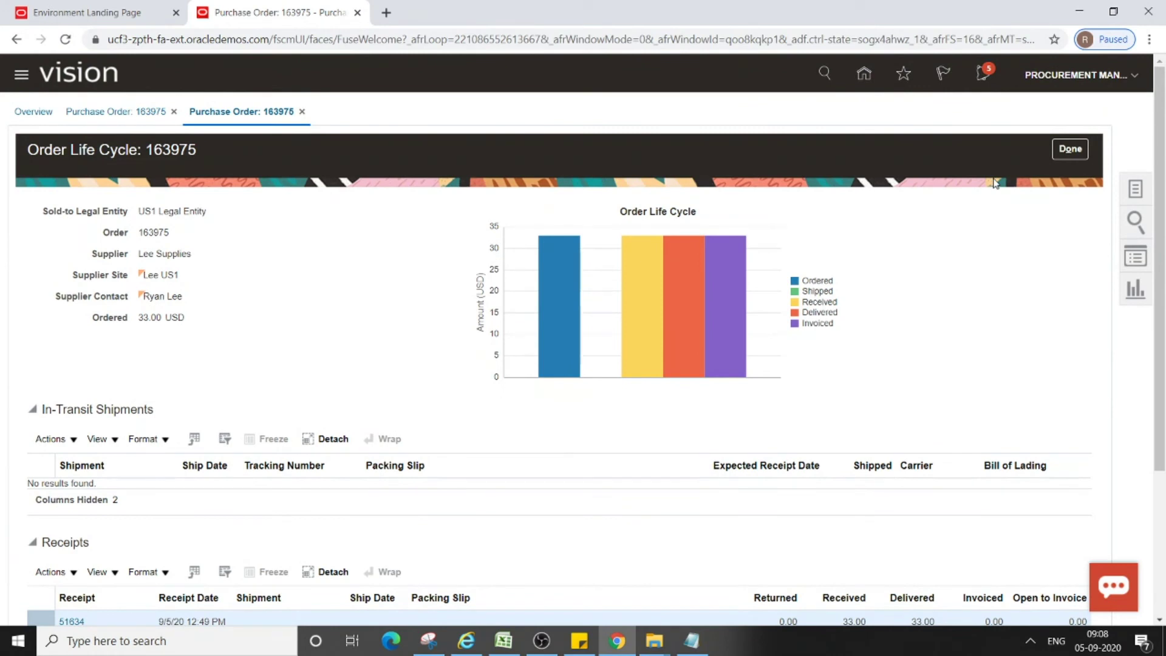
left_click(1070, 151)
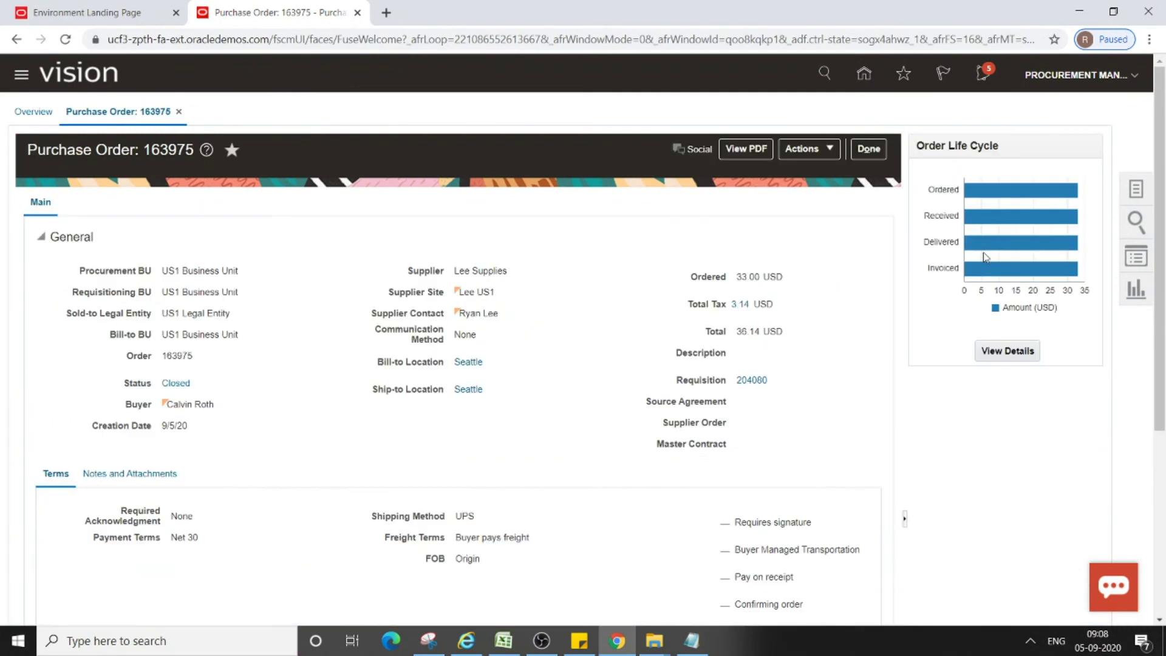
- Open the approved Alliance 7 Pro requisition from Purchase Requisitions and examine its life cycle down to the invoices
left_click(866, 76)
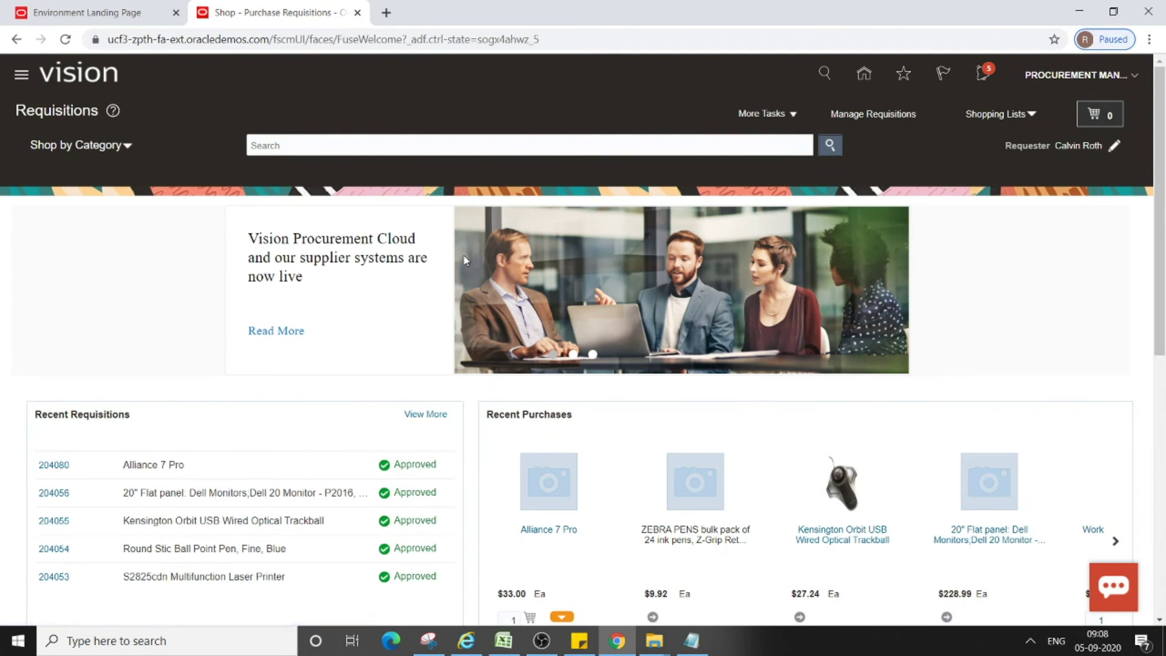
left_click(52, 472)
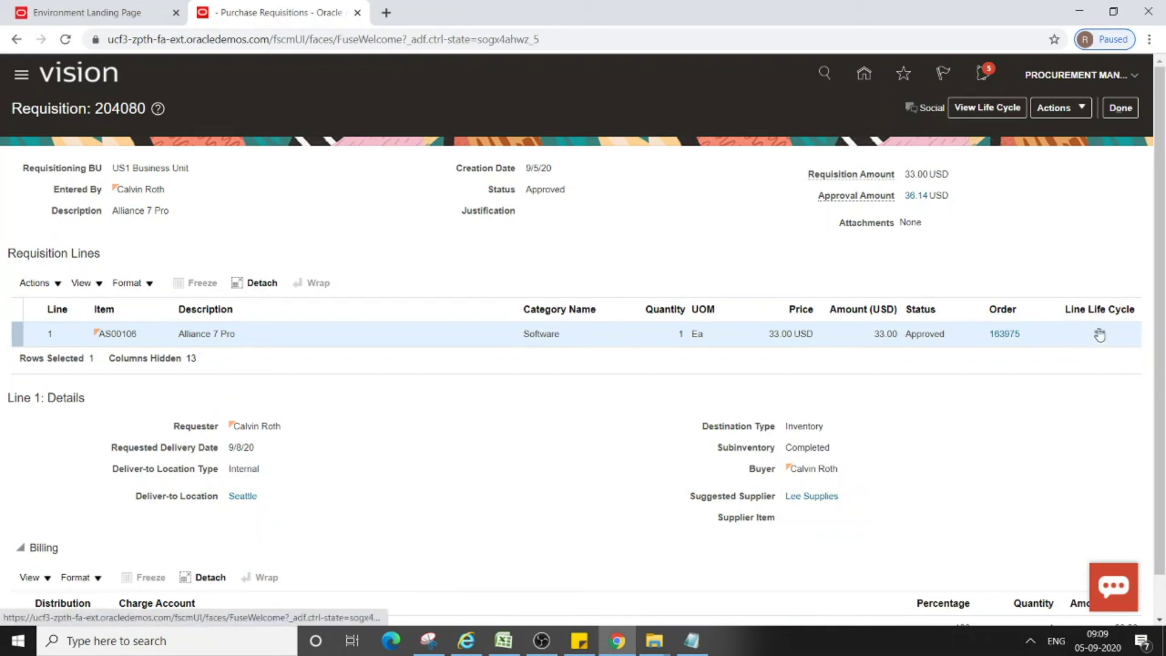
left_click(989, 109)
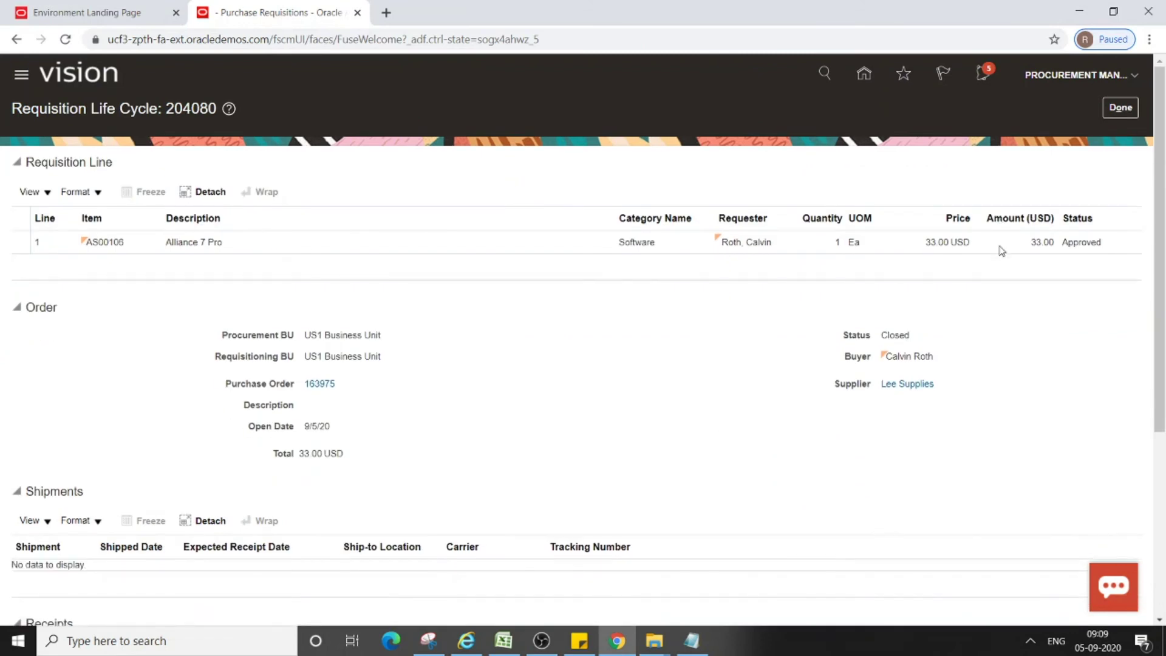
scroll(645, 430, "down", 5)
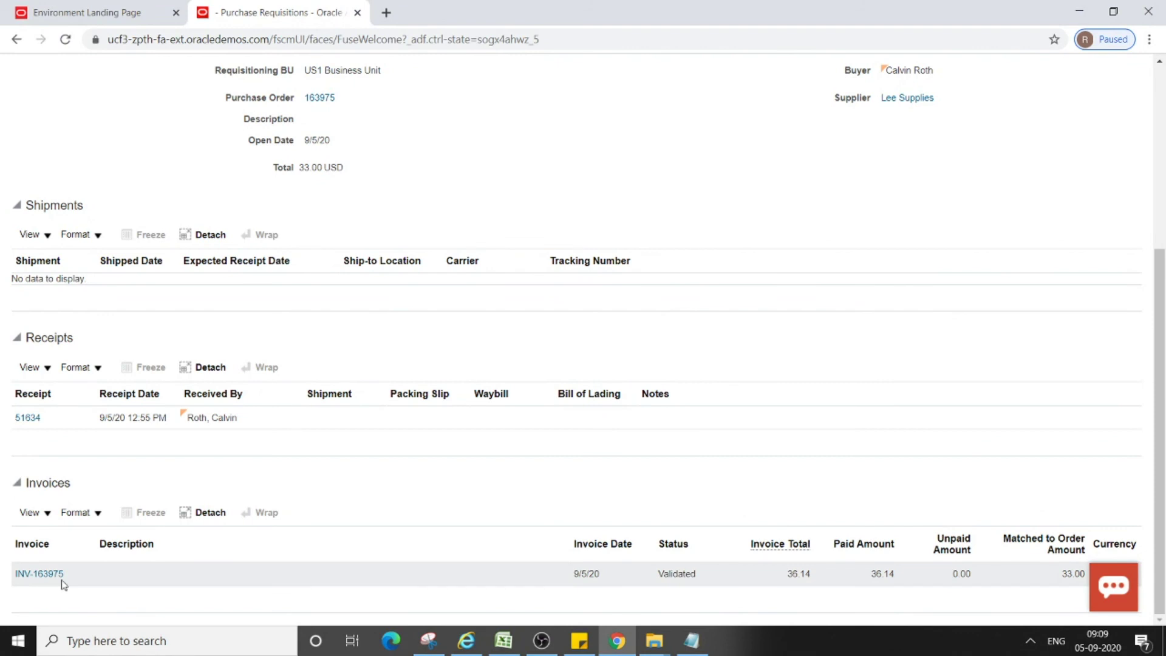
- Compare the order, receipt and invoice numbers in the requisition life cycle with those in the Test Data notes
left_click(691, 641)
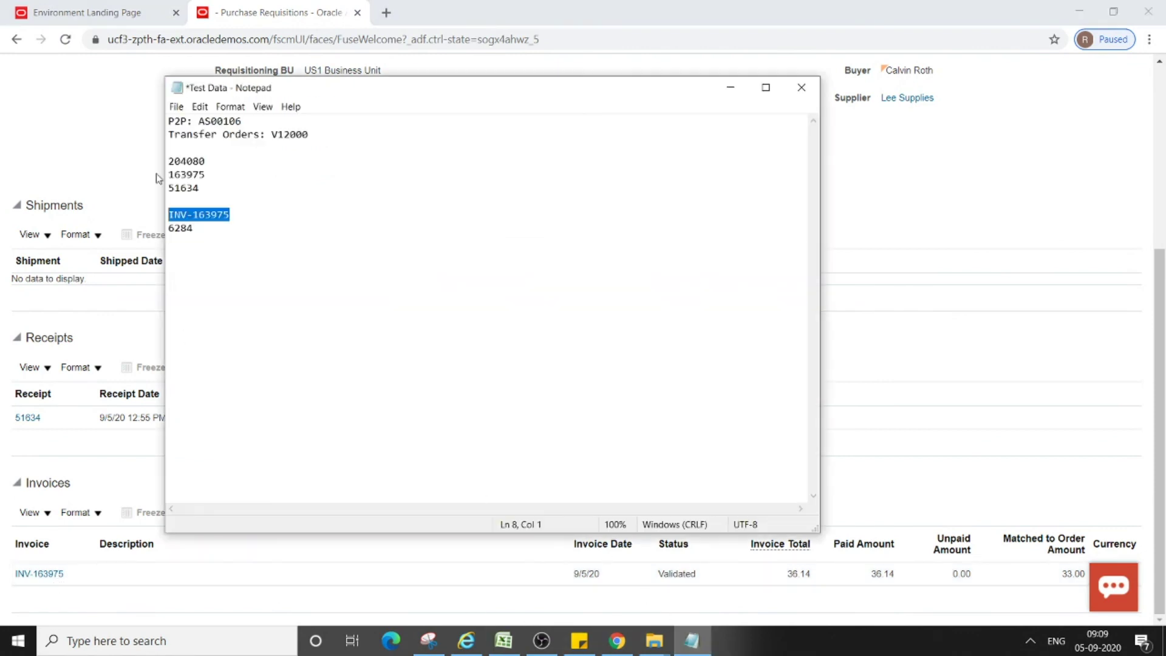
left_click(238, 218)
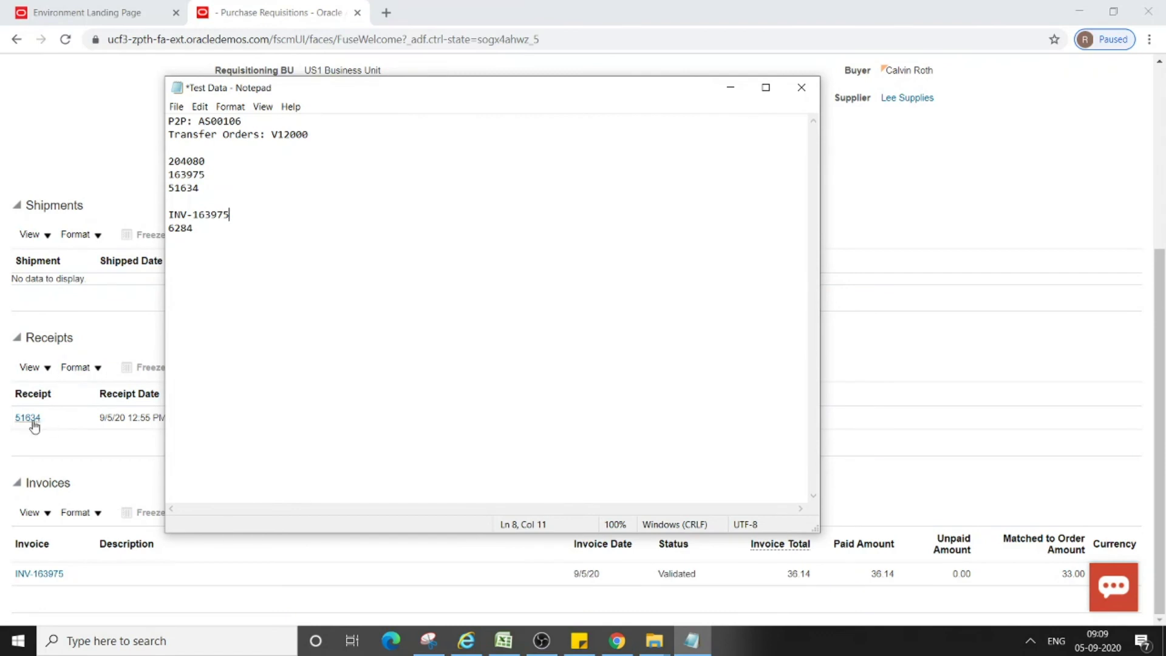
double_click(185, 188)
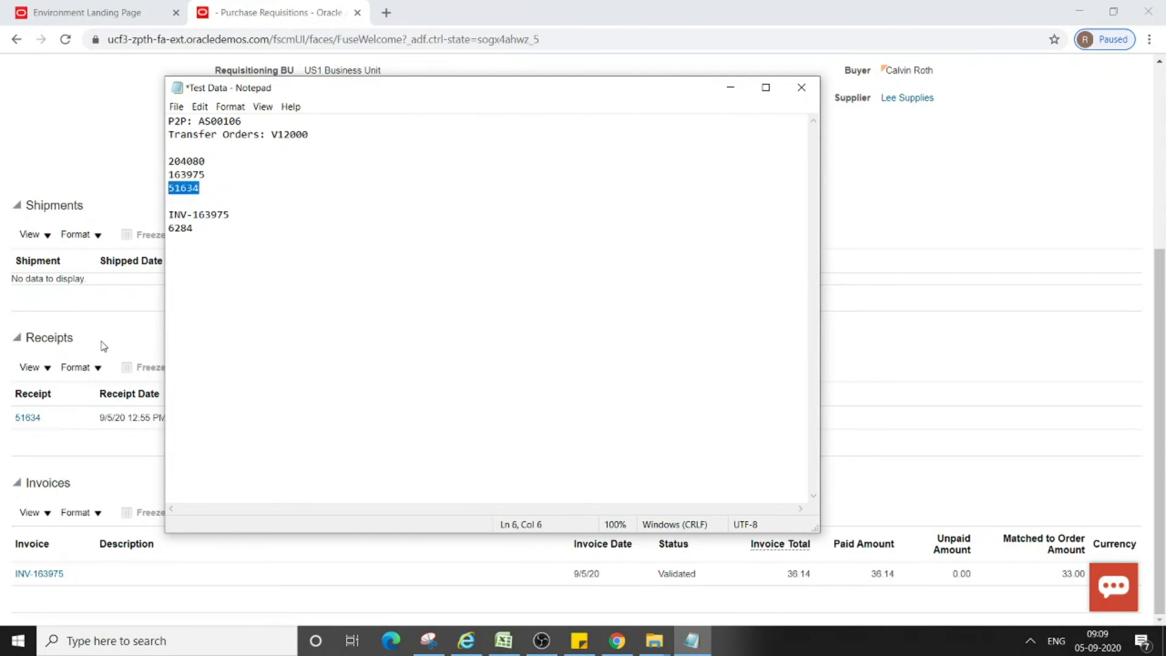
left_click(75, 146)
scroll(112, 330, "up", 3)
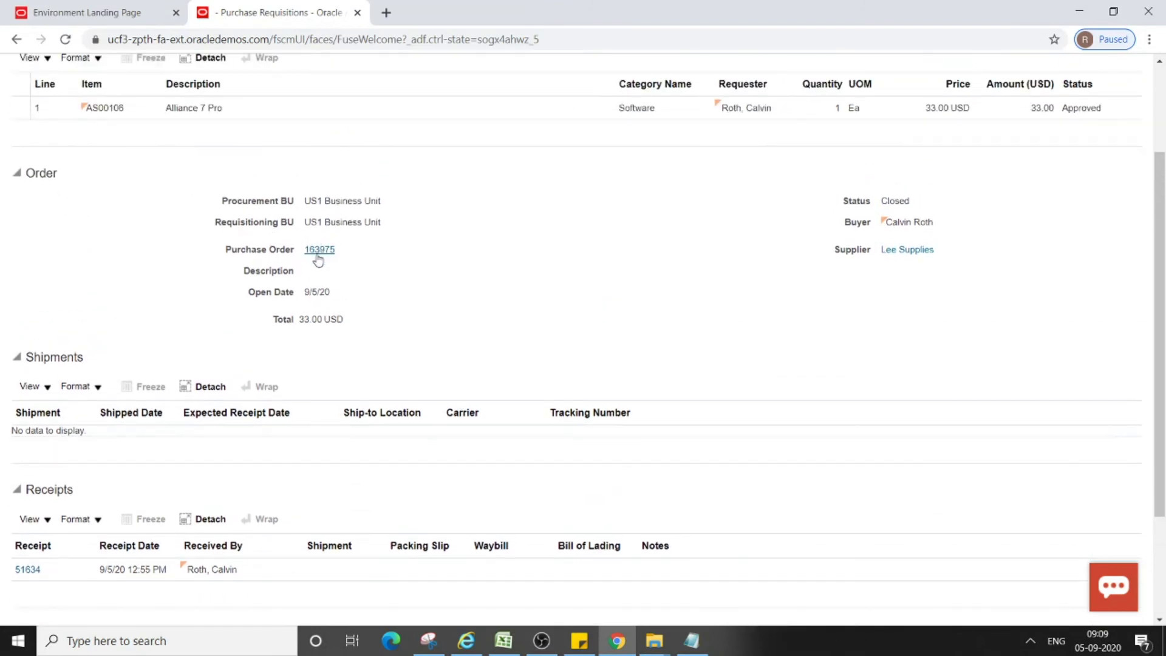
left_click(692, 641)
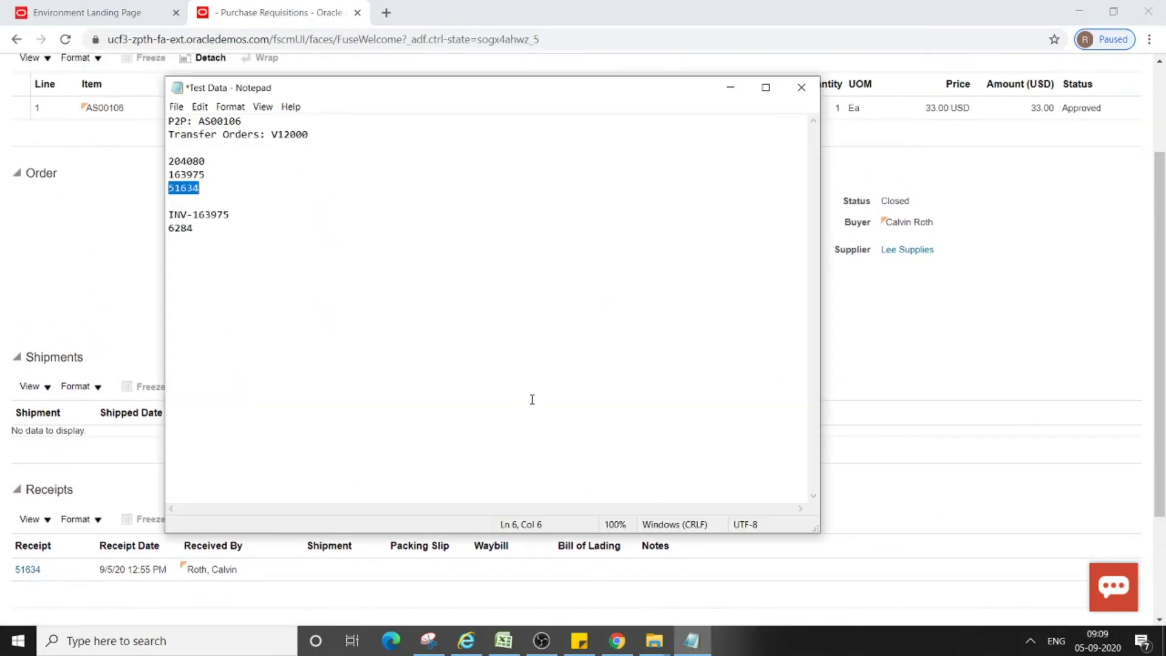
left_click(730, 89)
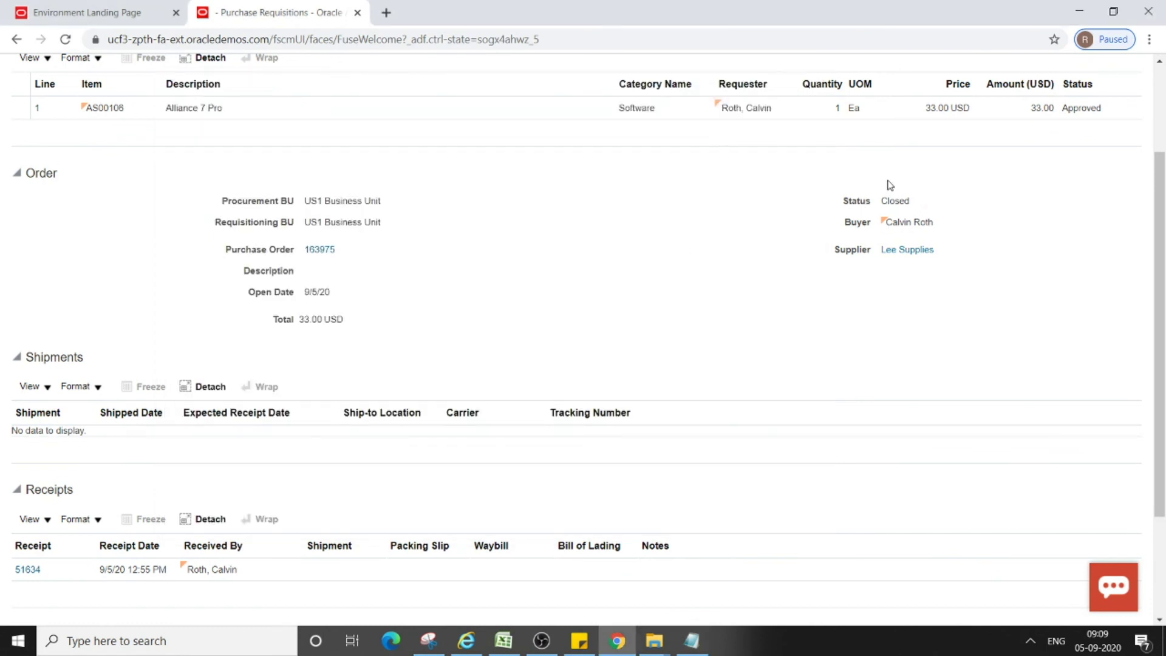
scroll(403, 276, "down", 1)
scroll(403, 276, "down", 1)
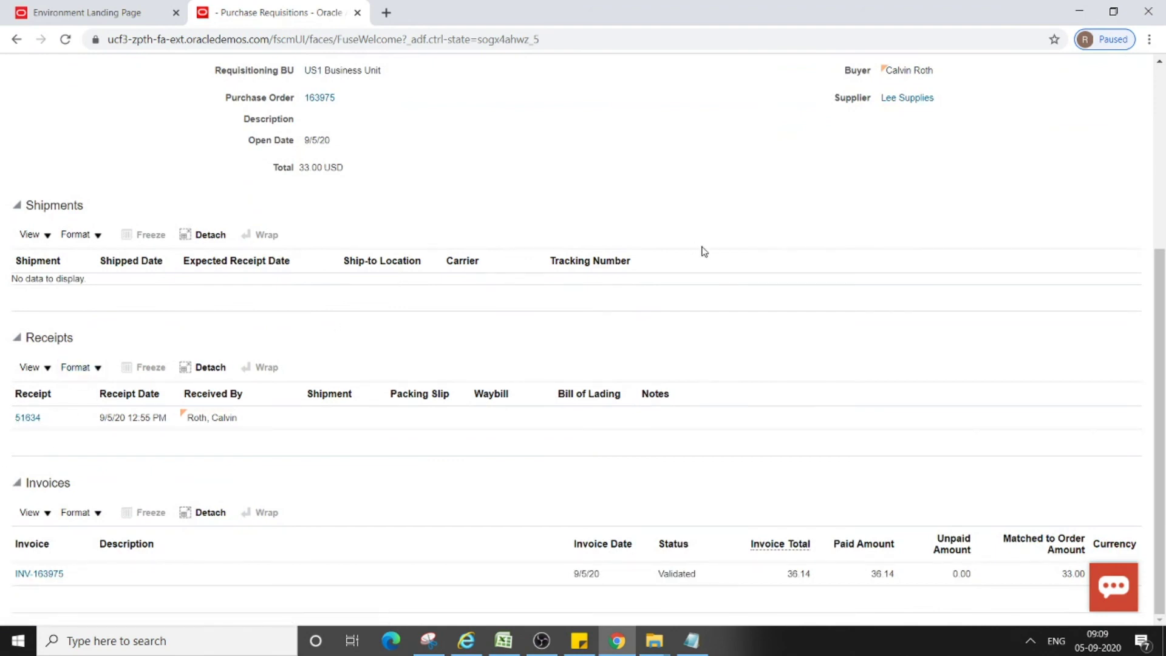
scroll(672, 504, "up", 5)
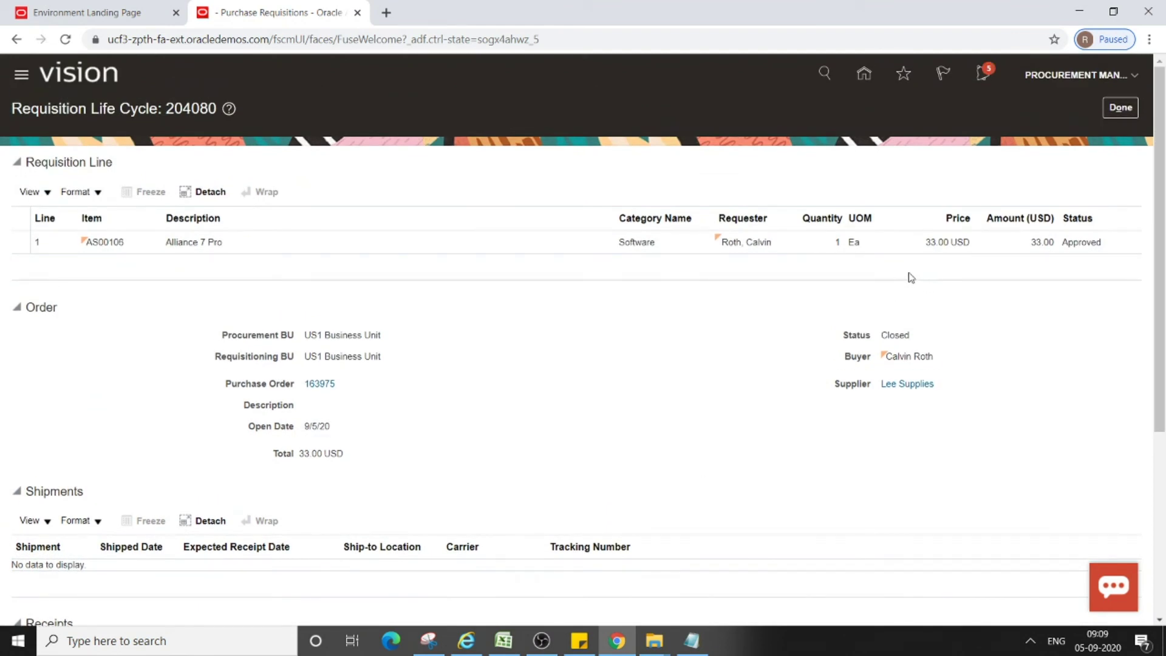
- Switch to the Excel workbook and review the Oracle Fusion P2P Life Cycle stages from Requisition to Payments
left_click(504, 641)
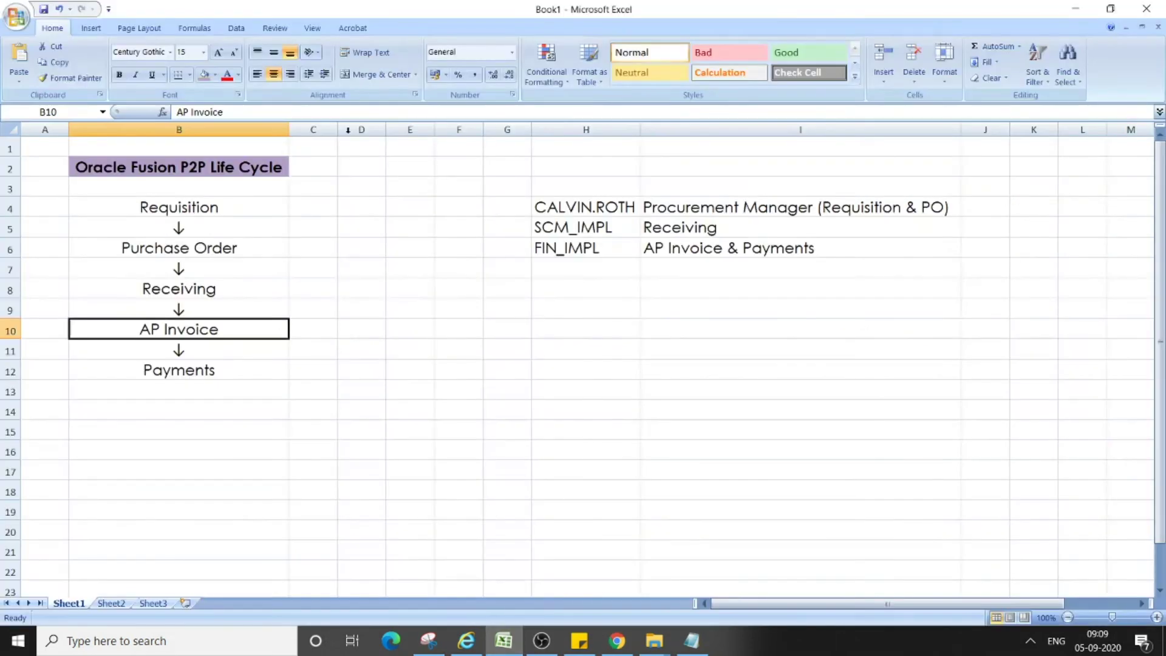
left_click(371, 286)
left_click(220, 207)
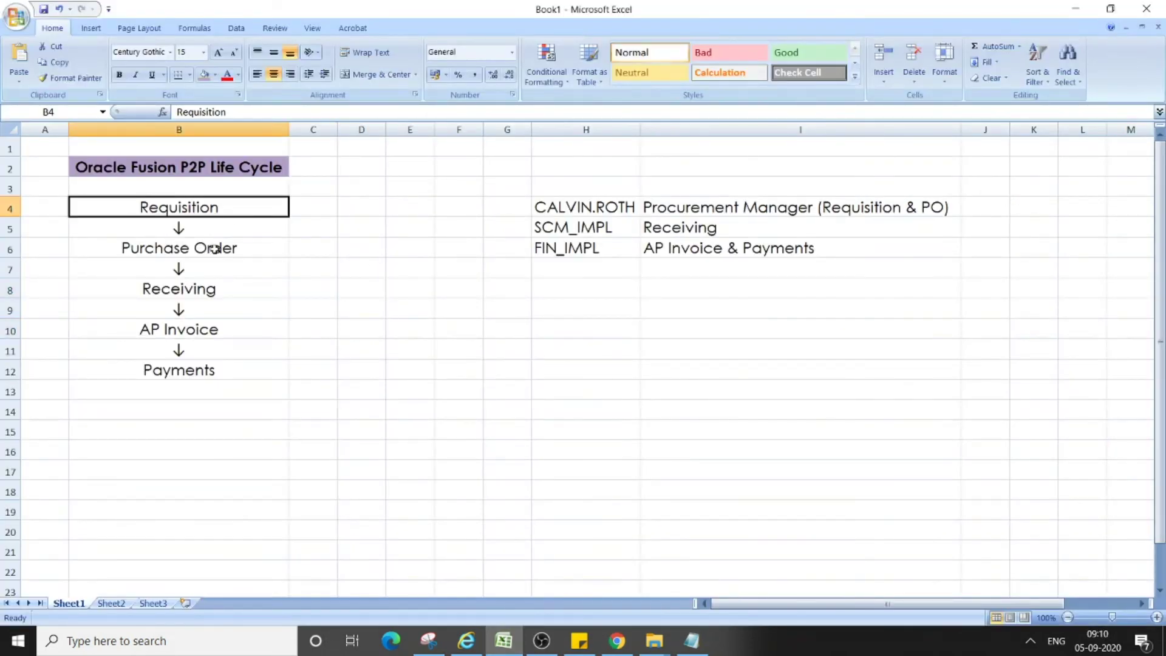
left_click(214, 248)
left_click(224, 292)
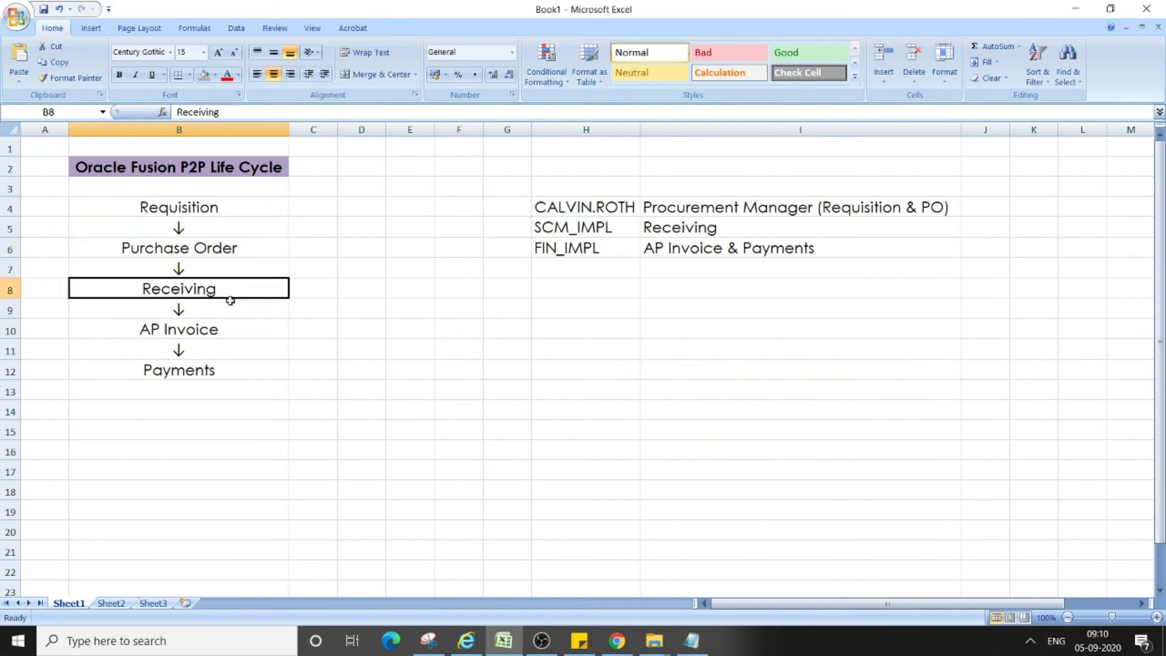
left_click(213, 331)
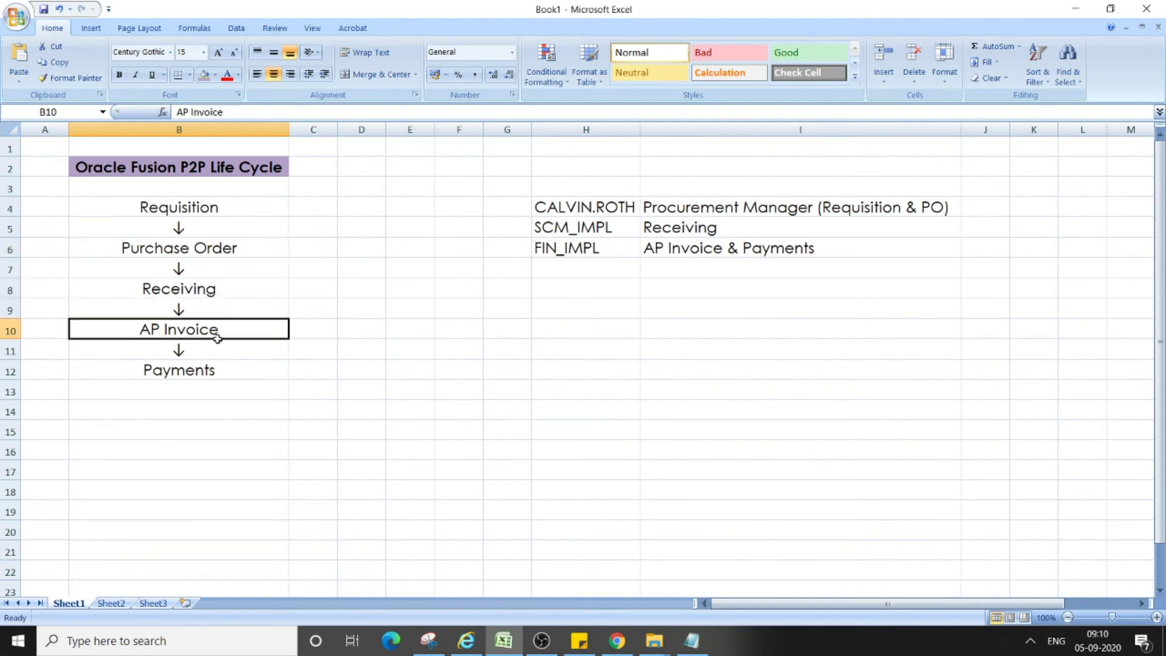
left_click(210, 370)
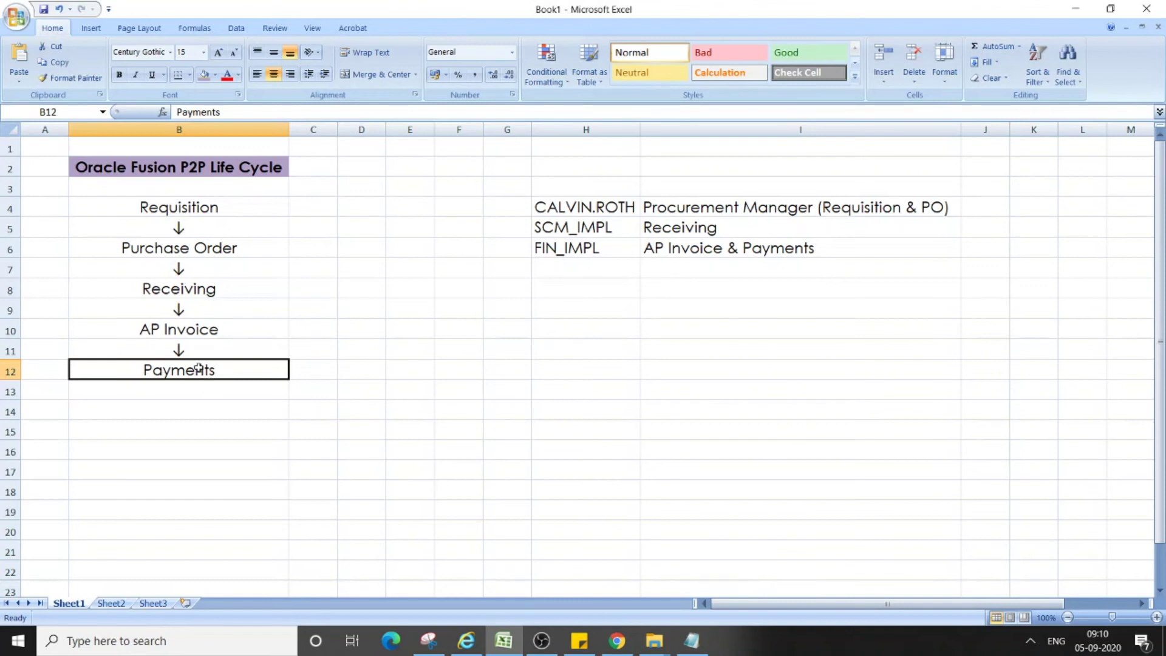
left_click(240, 249)
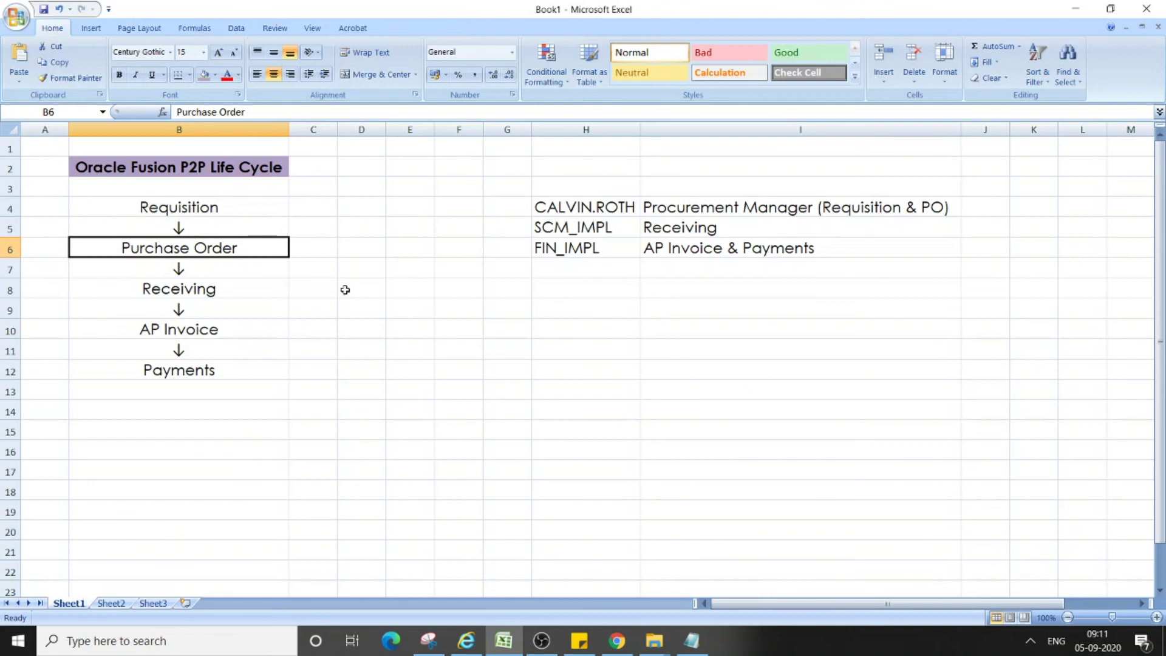
left_click(541, 641)
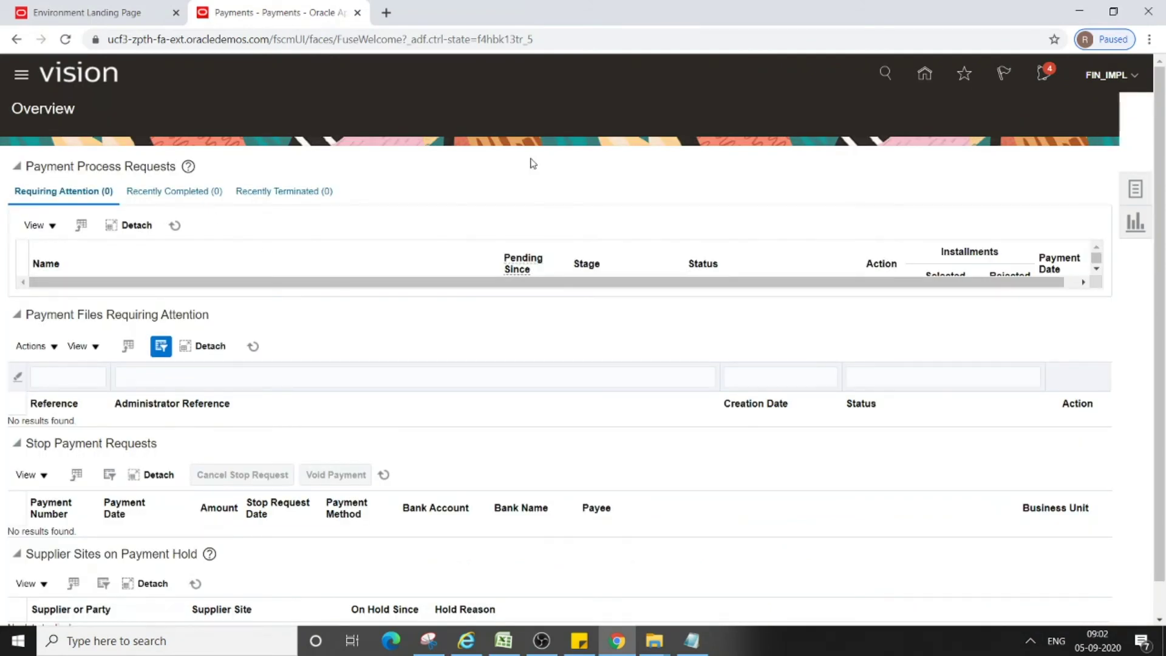
- Start a new payment from the Payments overview and consult the invoice number in the Test Data notes
left_click(1137, 190)
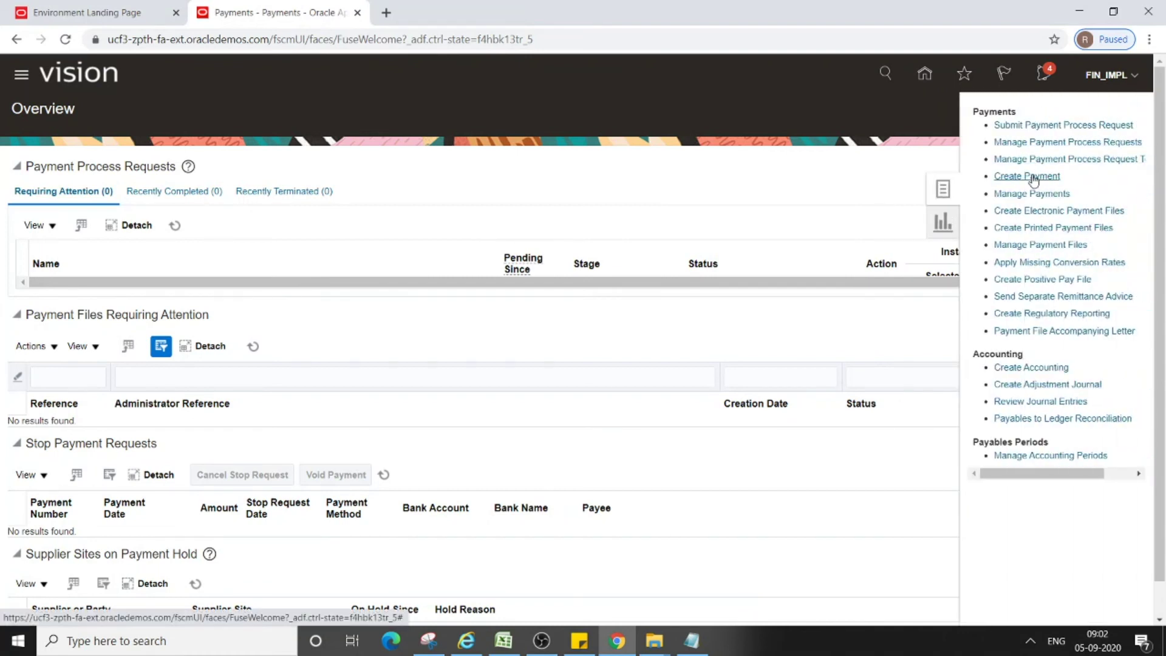
left_click(1032, 178)
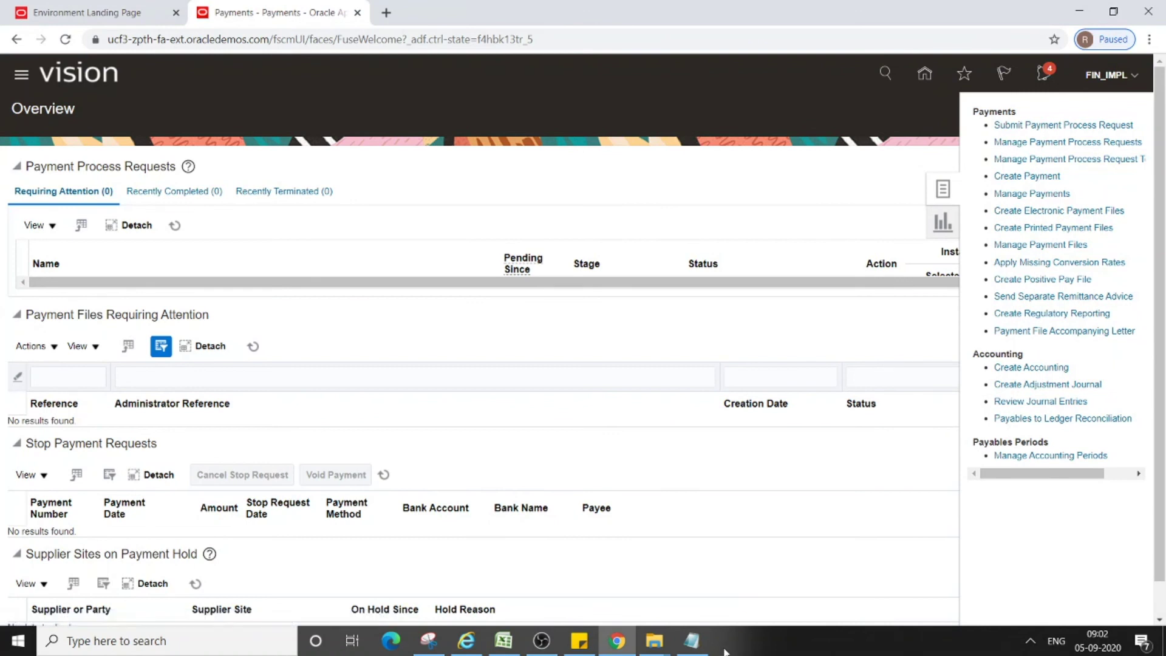
left_click(698, 644)
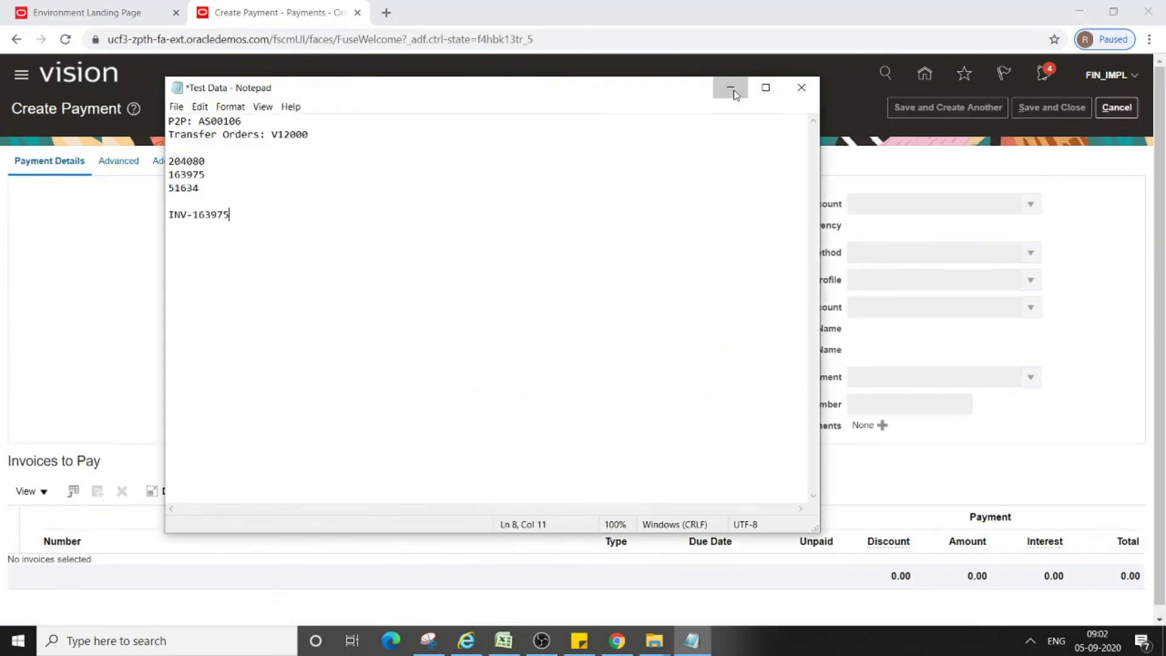
left_click(731, 87)
- Set the payment's business unit to US1 Business Unit
left_click(372, 203)
left_click(458, 204)
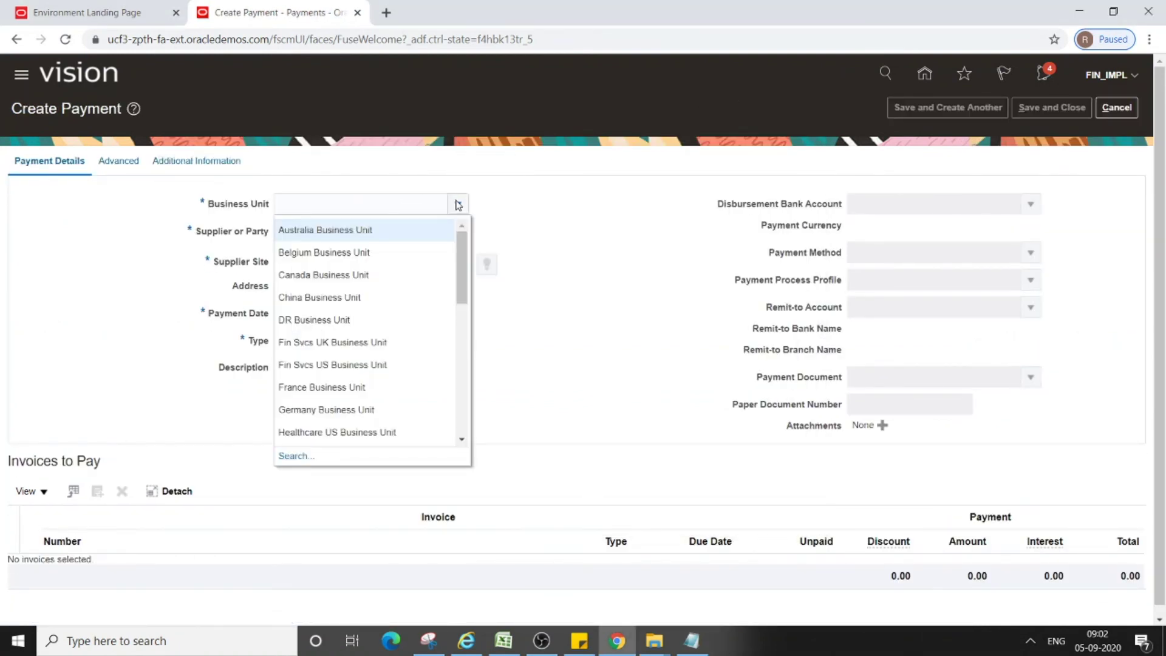
scroll(452, 360, "down", 4)
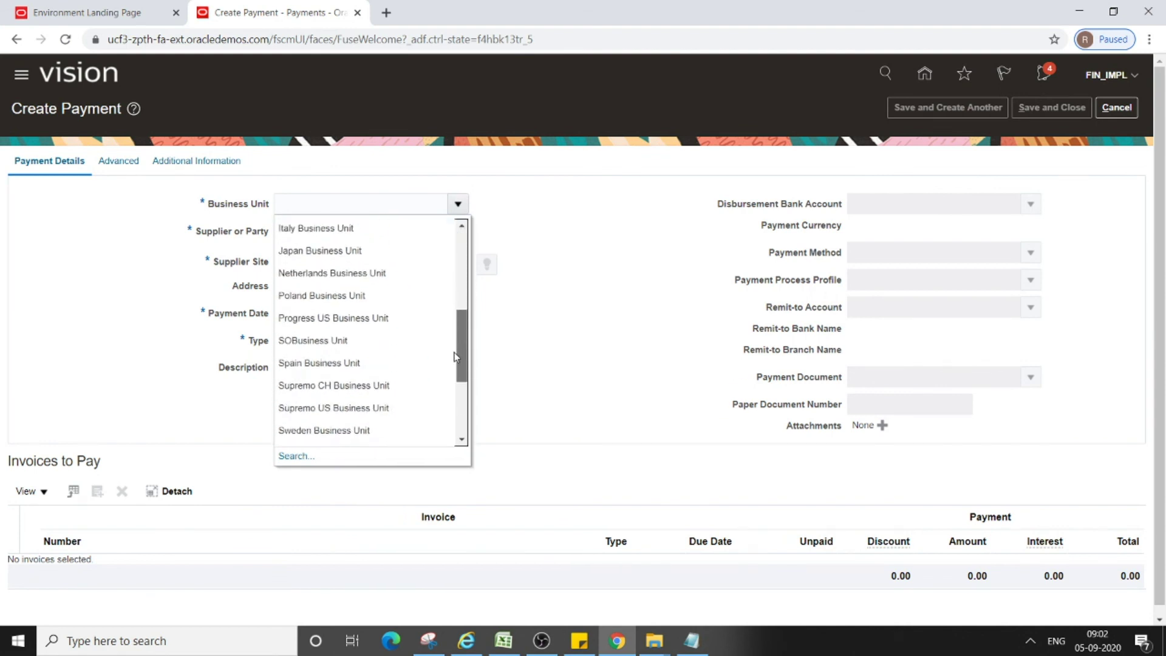
left_click_drag(453, 357, 447, 409)
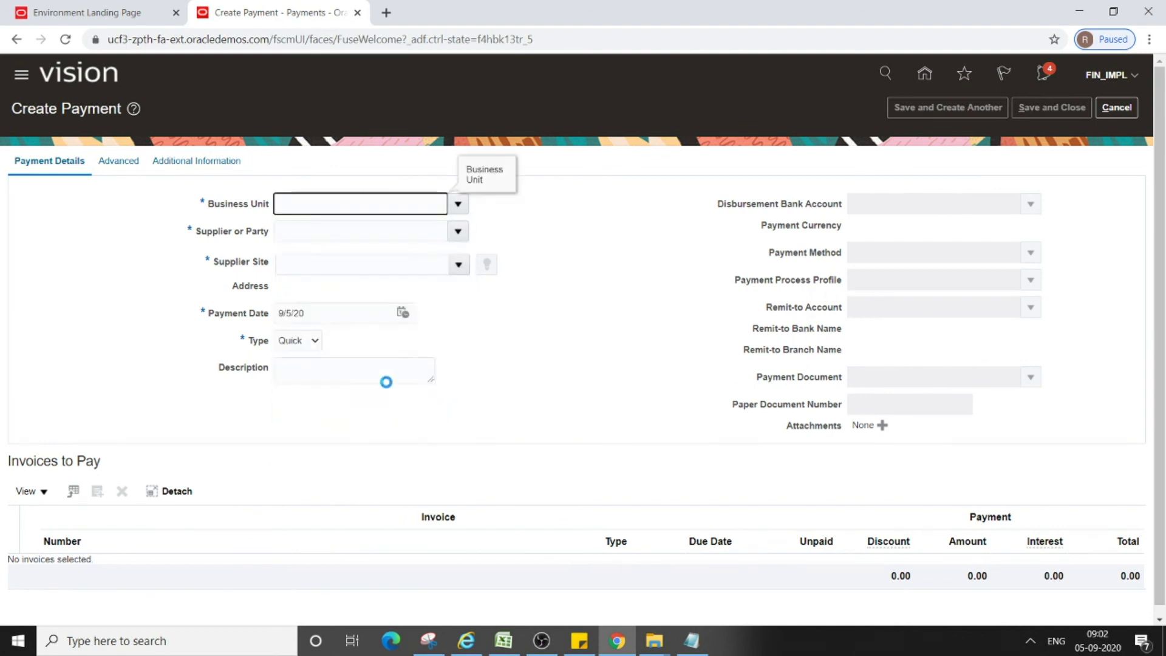
type("US1")
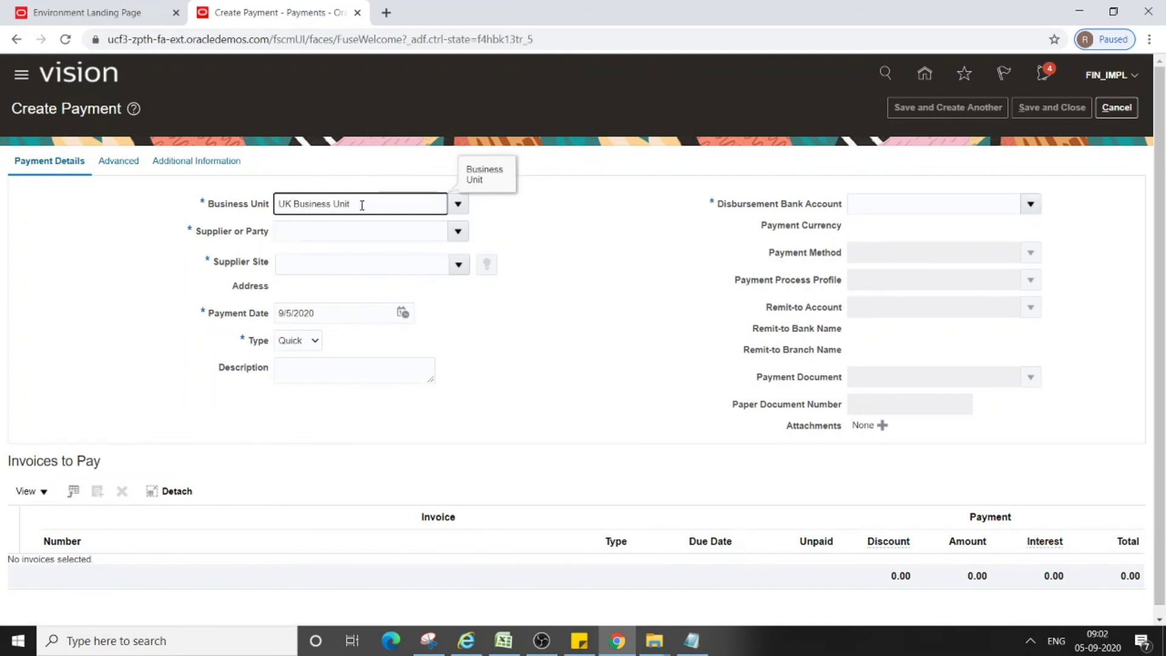
left_click_drag(359, 204, 239, 208)
type("US1")
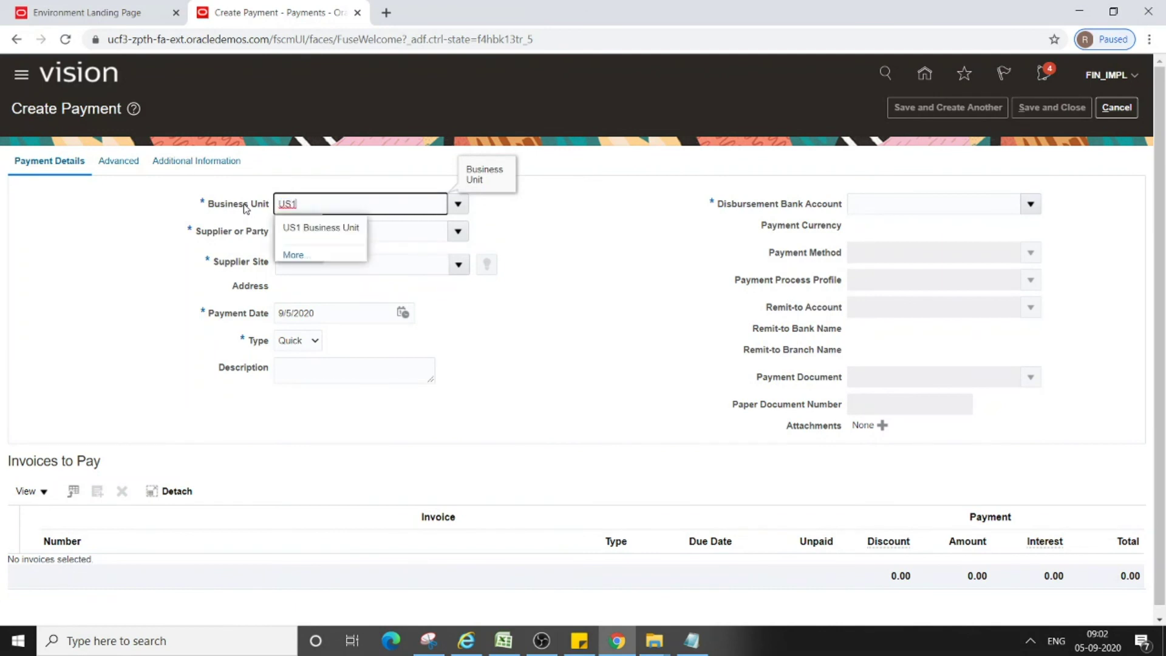
left_click(310, 229)
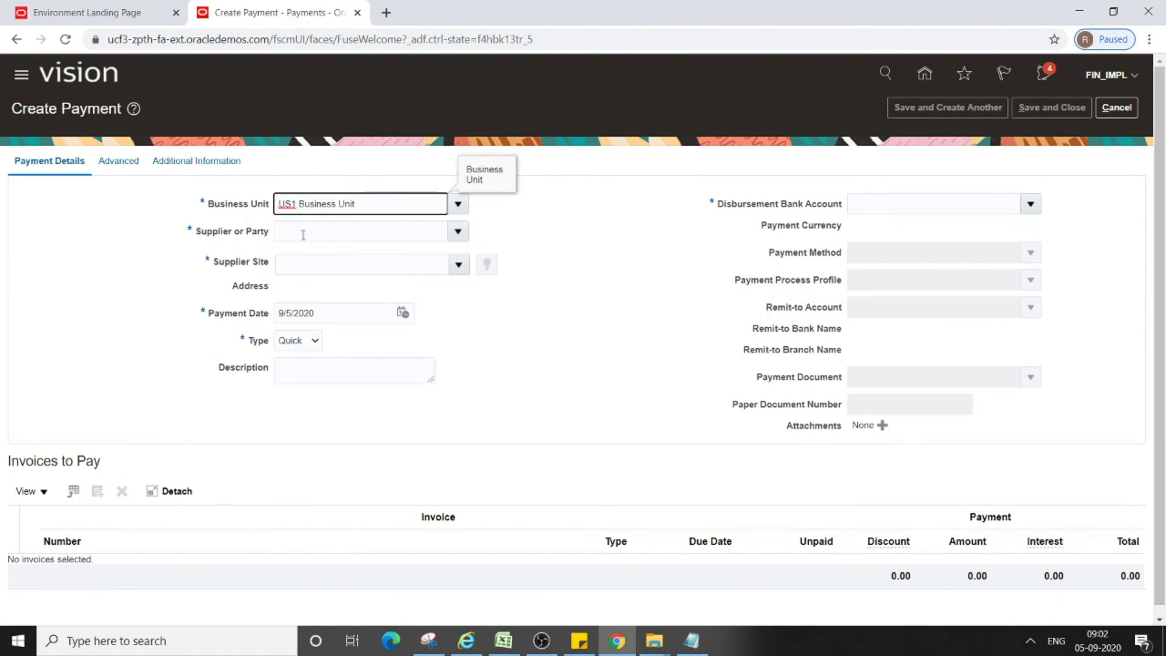
- Choose Lee Supplies as the supplier to be paid and dismiss the recommended discount without accepting it
left_click(309, 233)
type("Lee Supp")
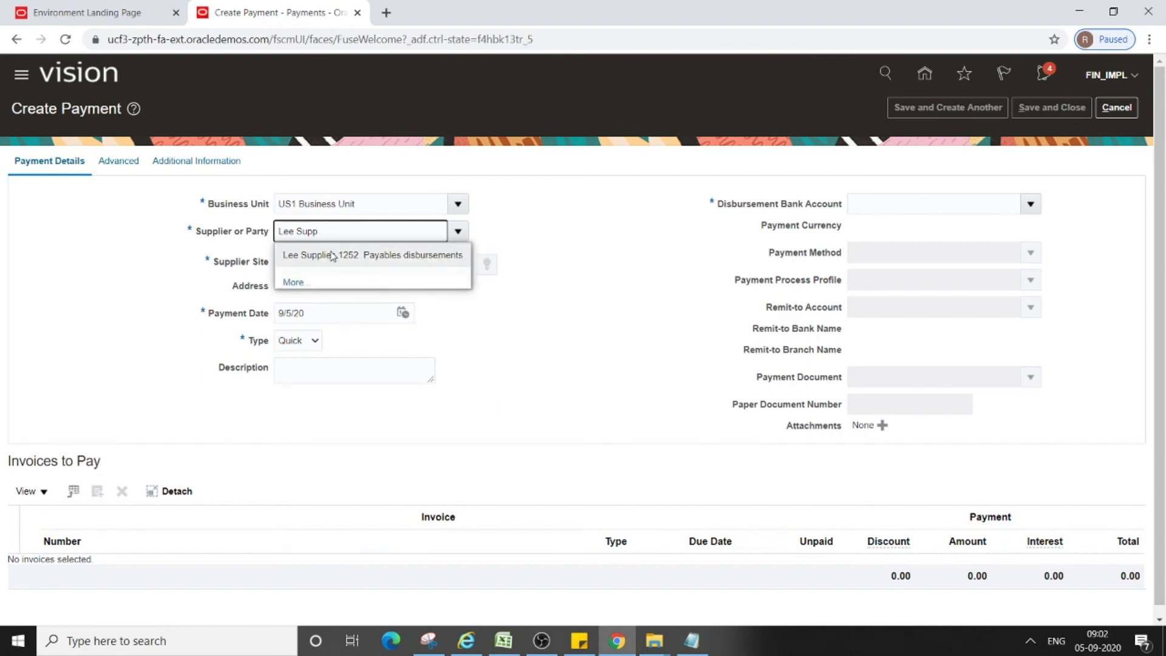
left_click(327, 254)
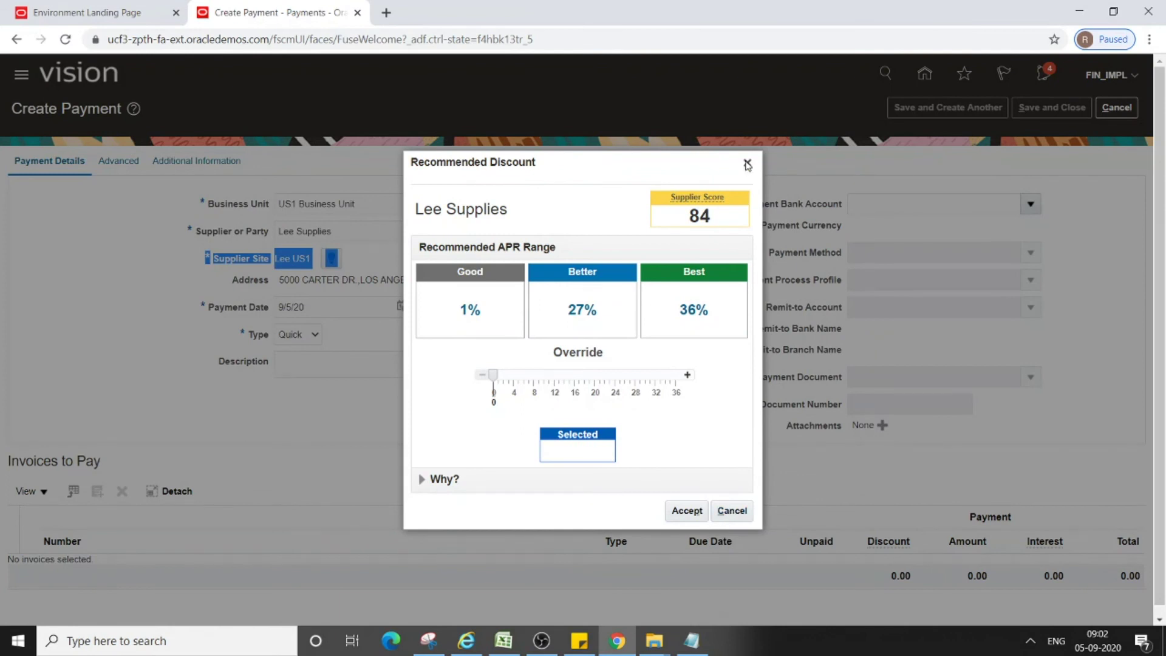
left_click(747, 162)
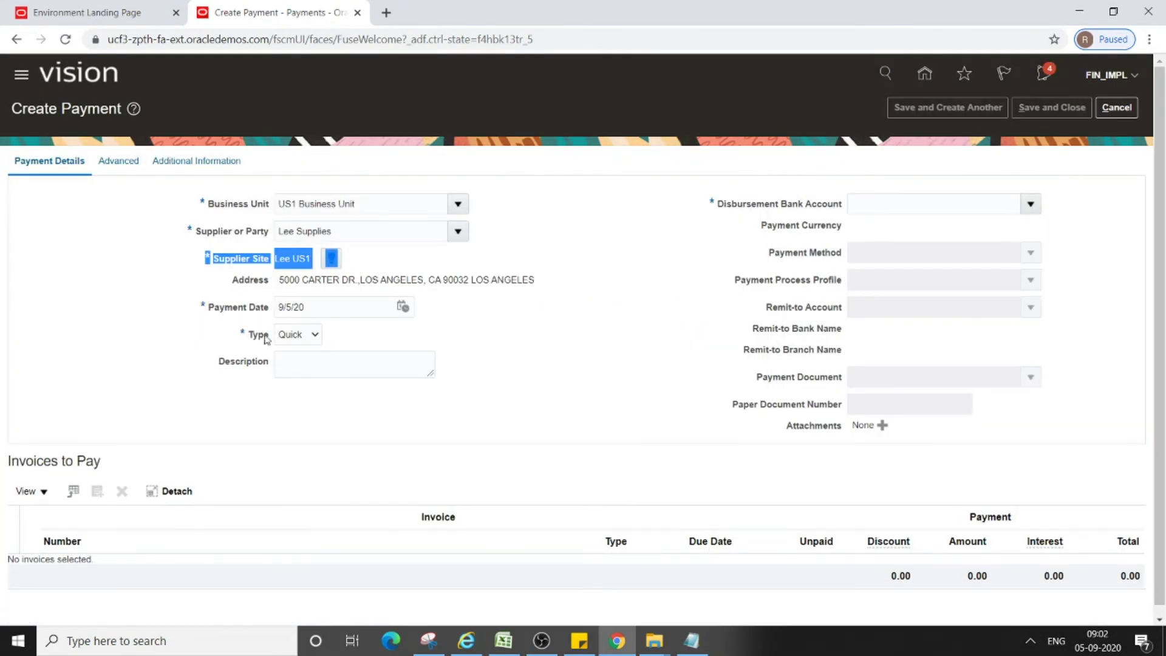
- Select the BofA disbursement bank account, the Electronic payment method and the PayPal payment process profile
left_click(1031, 204)
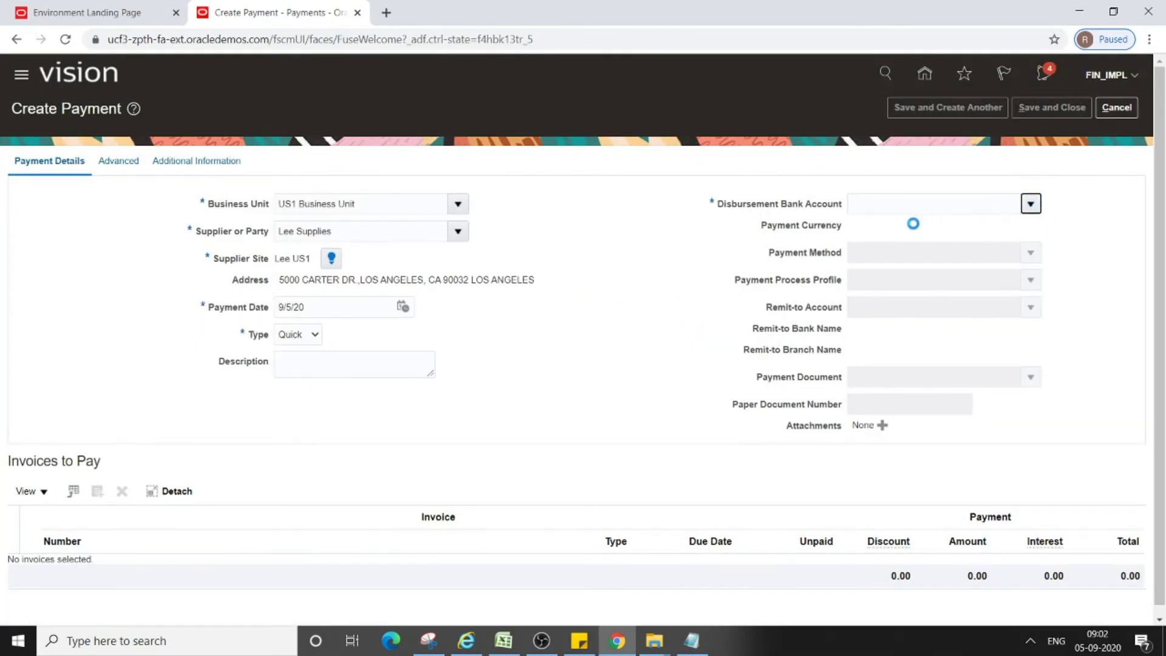
left_click(887, 229)
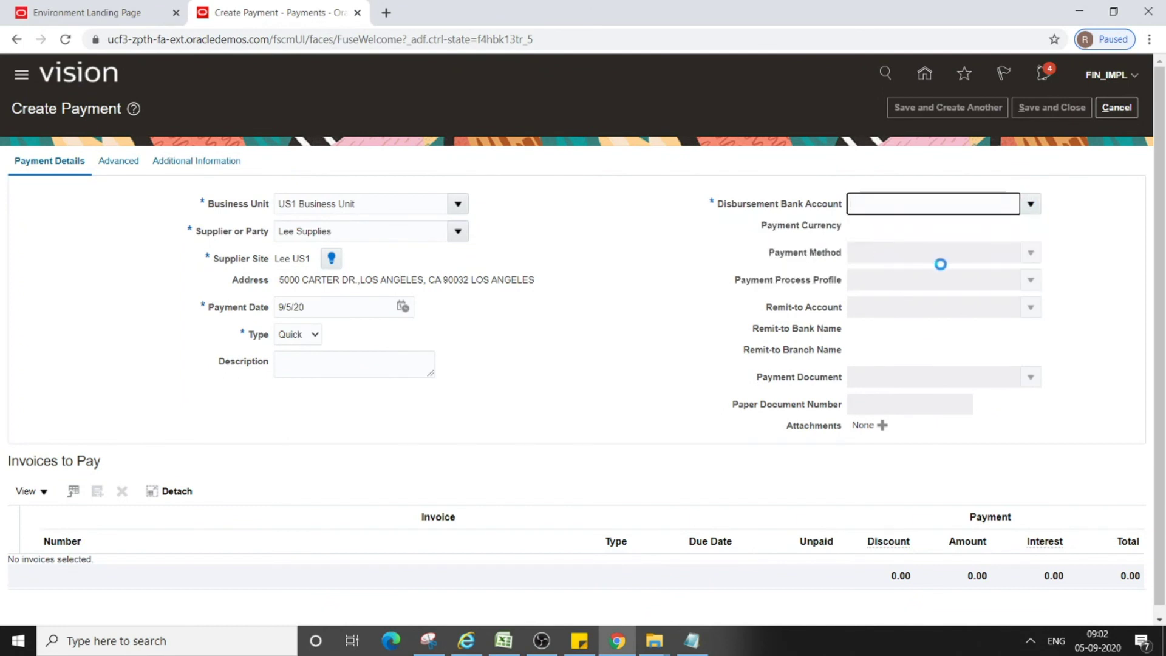
left_click(1031, 259)
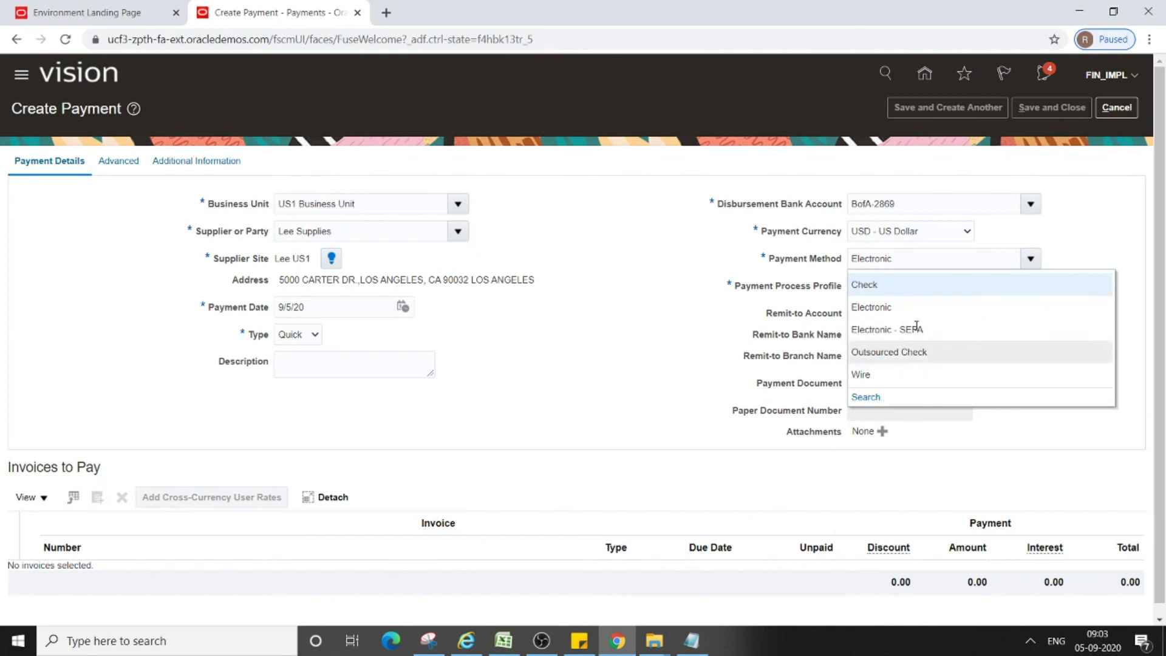
left_click(867, 308)
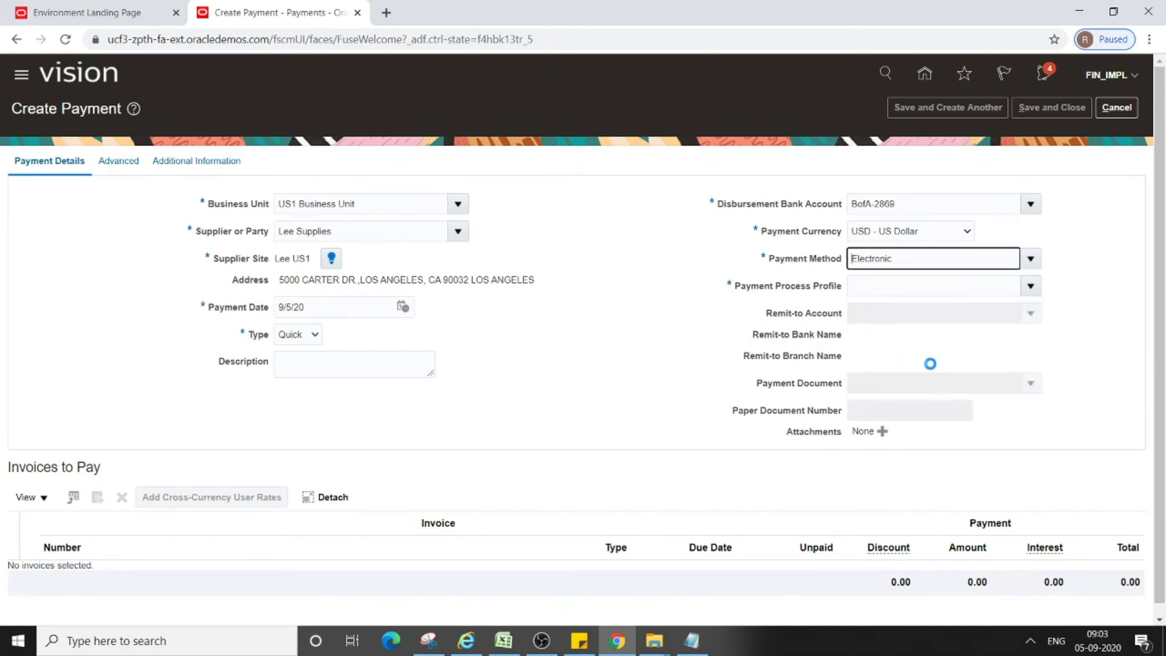
left_click(1031, 285)
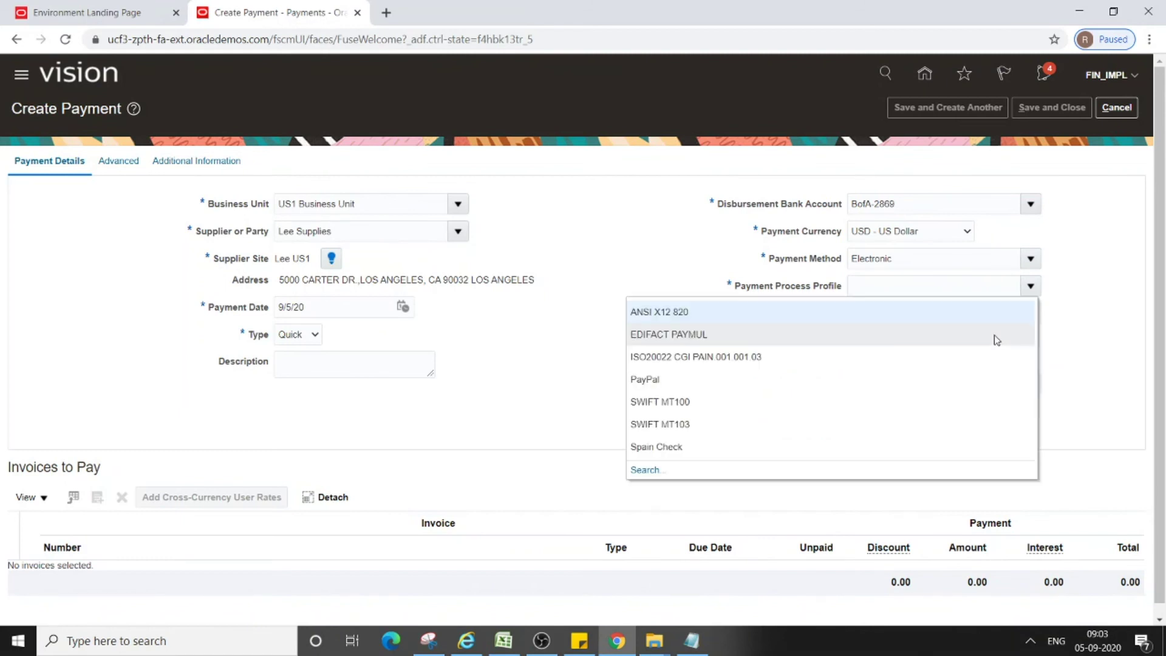
left_click(680, 383)
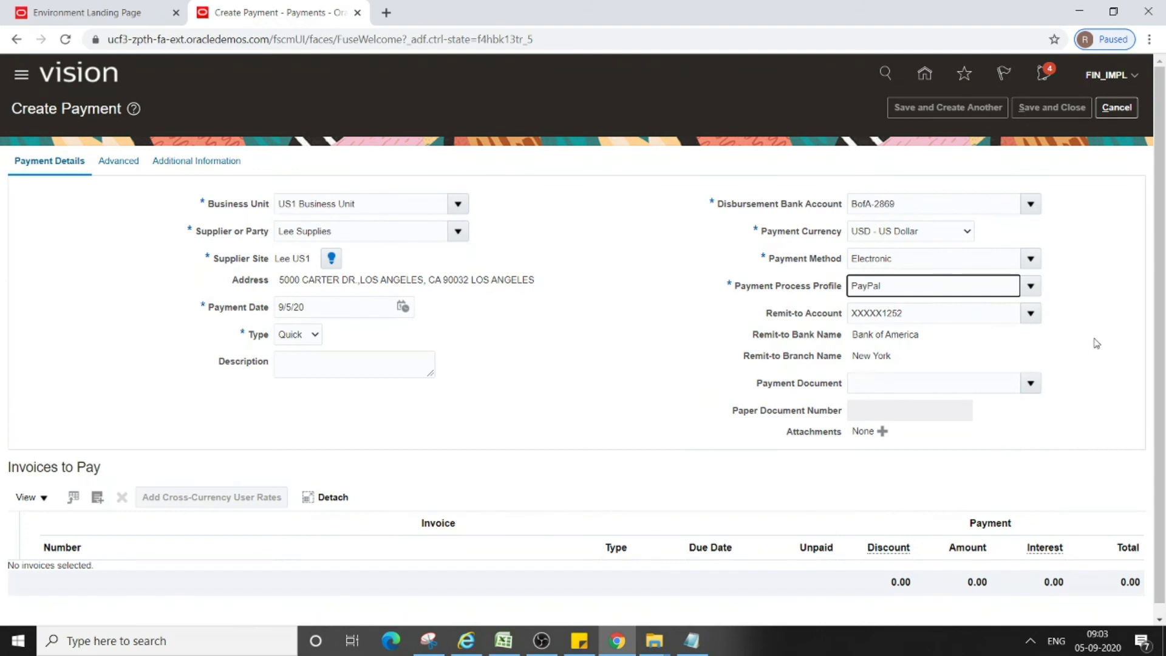
- Search the invoices to pay for the invoice number copied from the Test Data notes
scroll(1097, 334, "down", 1)
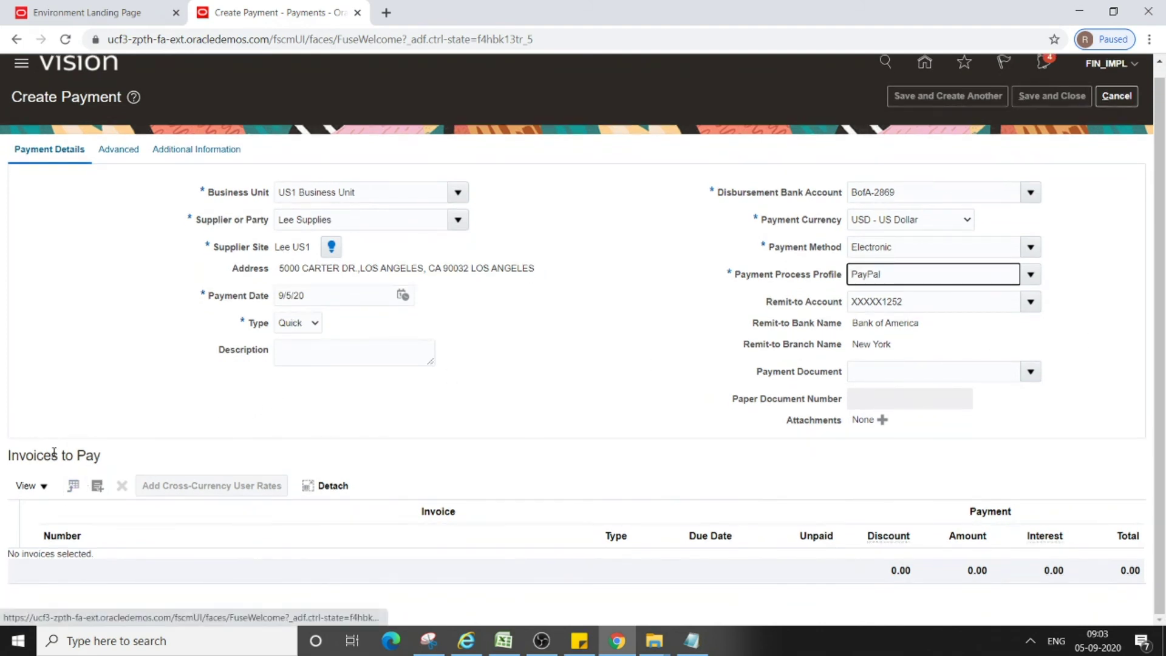
left_click(97, 486)
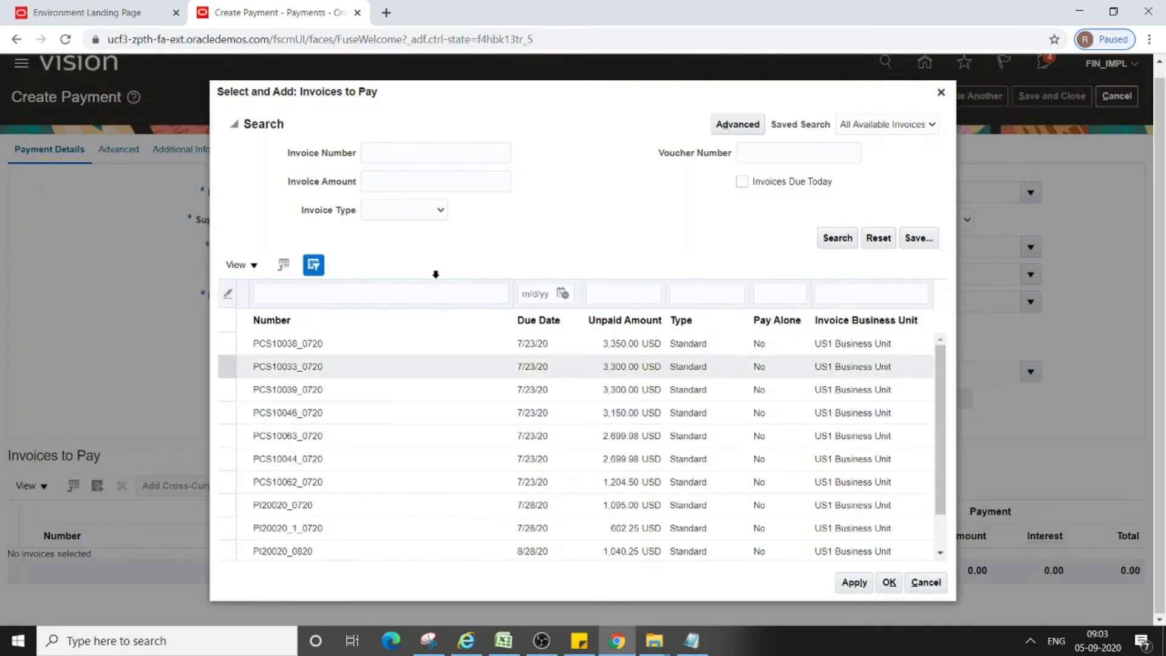
left_click(391, 152)
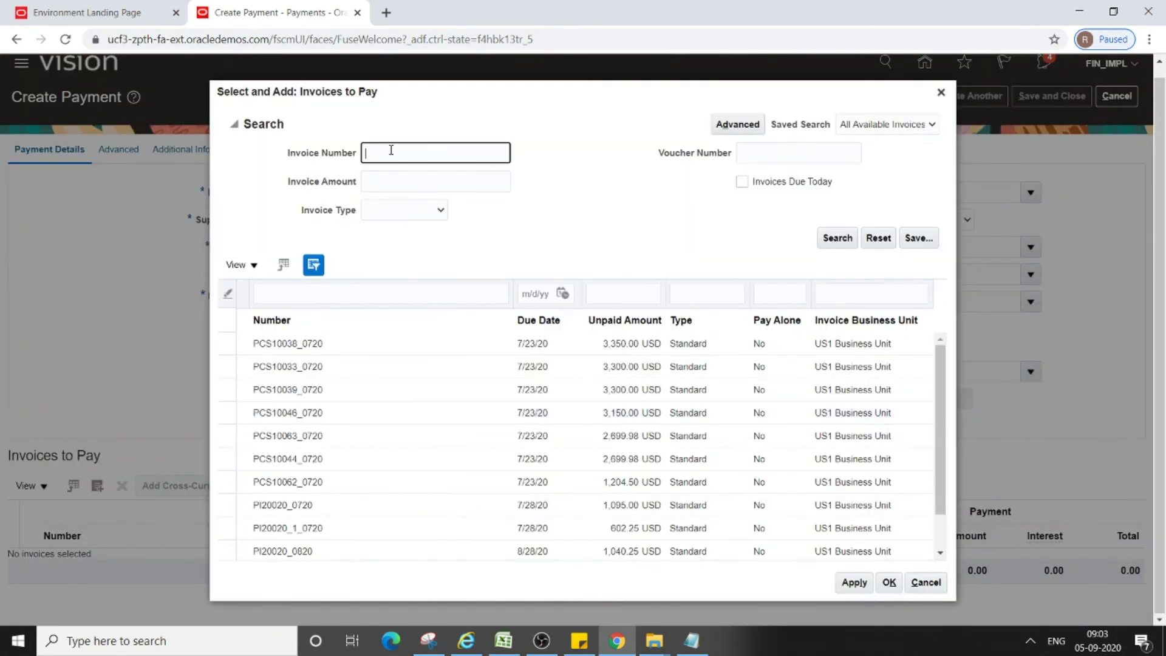
left_click(692, 641)
left_click_drag(235, 217, 169, 216)
key("ctrl+c")
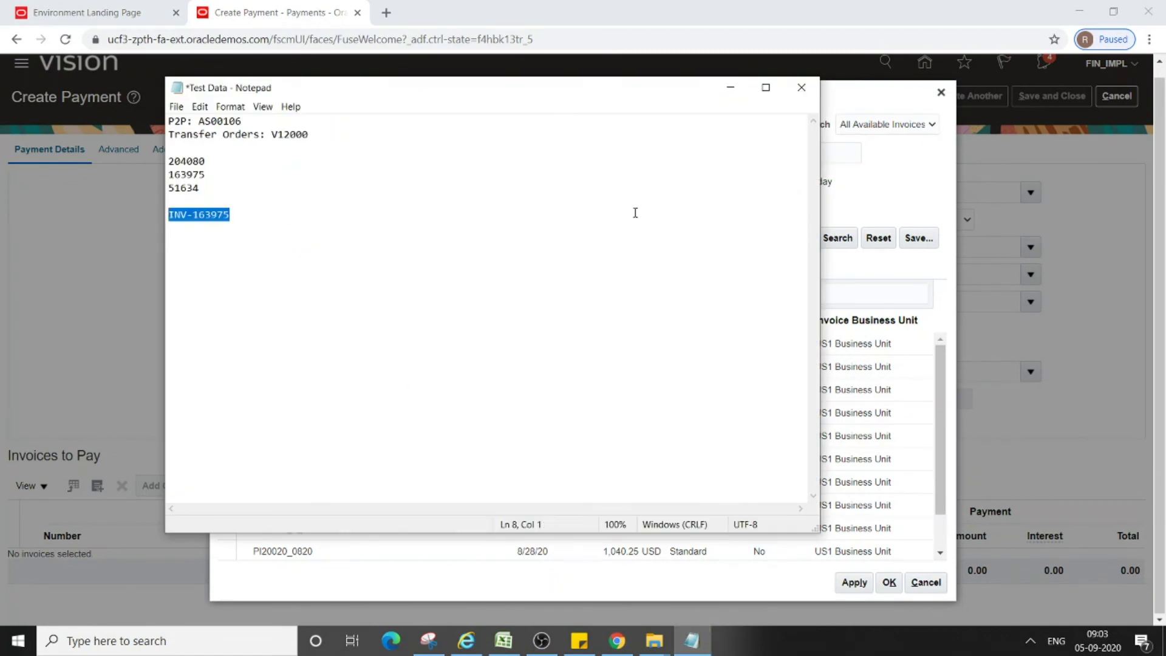
left_click(731, 87)
key("ctrl+v")
left_click(837, 238)
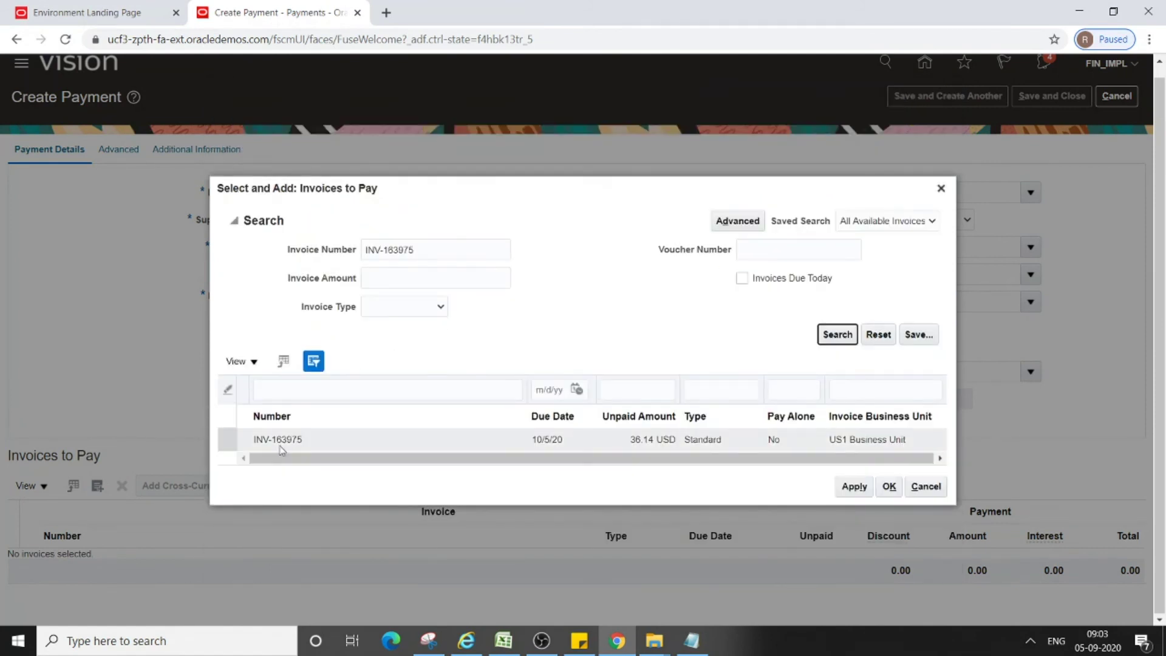
- Add the found Lee Supplies invoice to the payment, save and close the payment, and acknowledge the confirmation
left_click(227, 439)
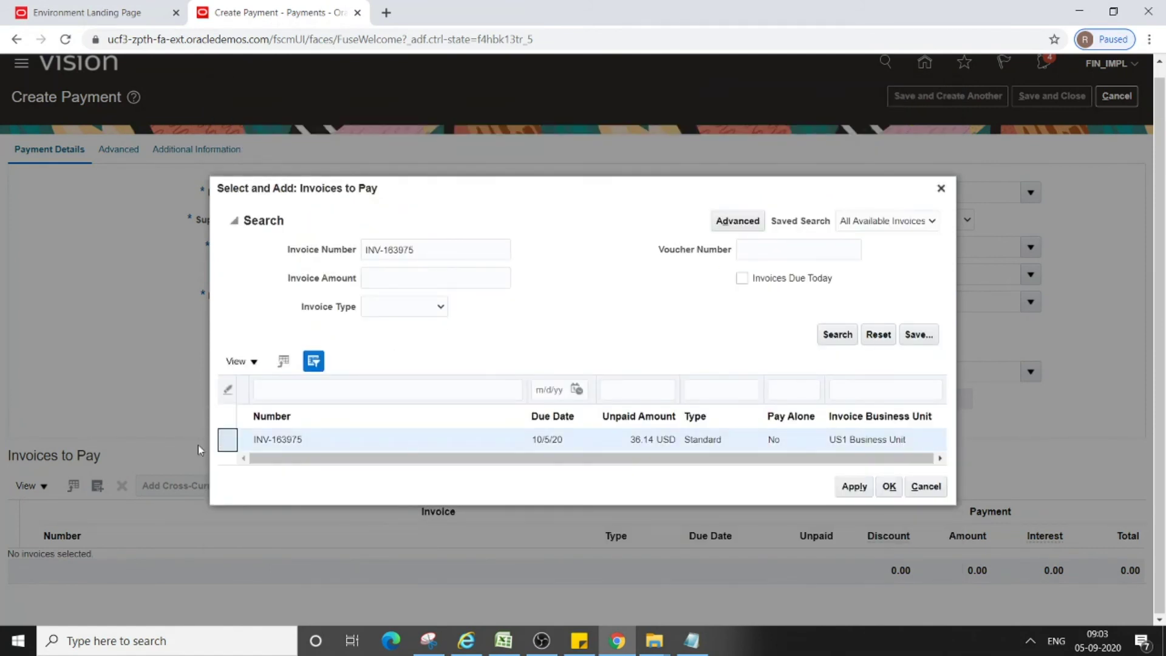
left_click(852, 488)
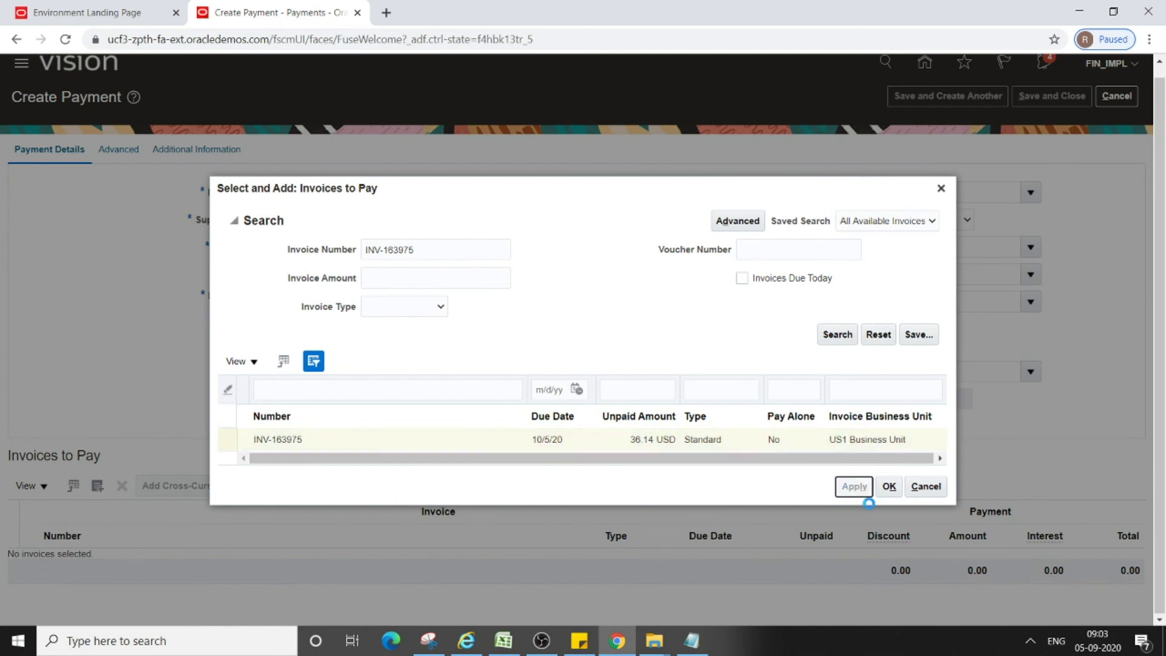
left_click(889, 474)
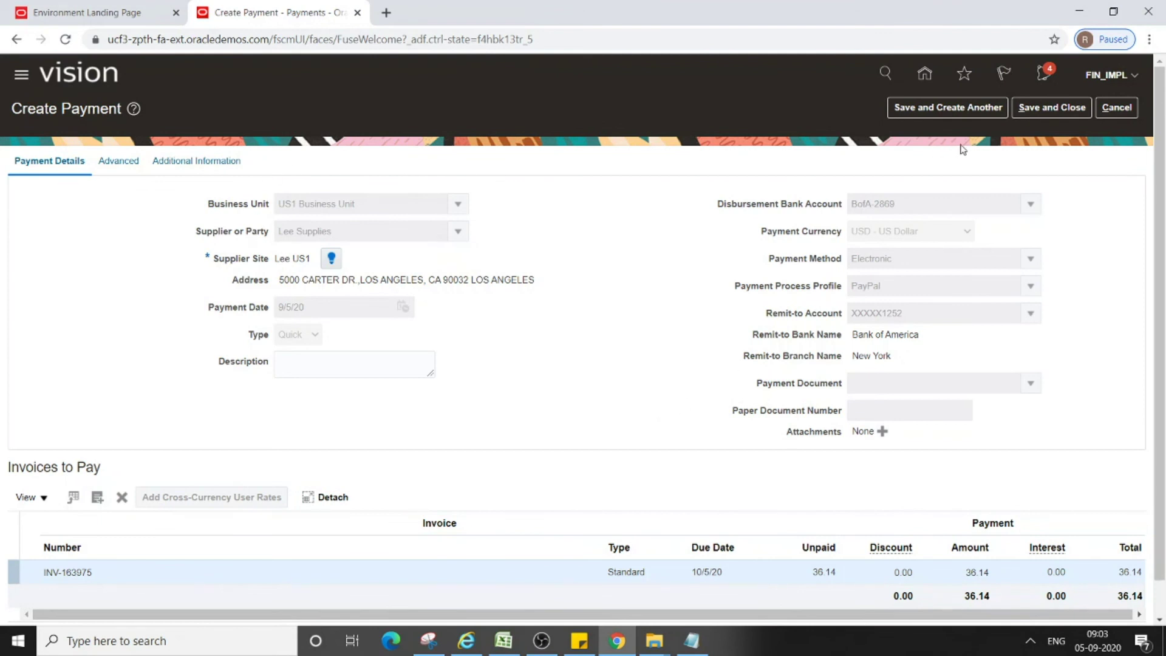
left_click(1063, 111)
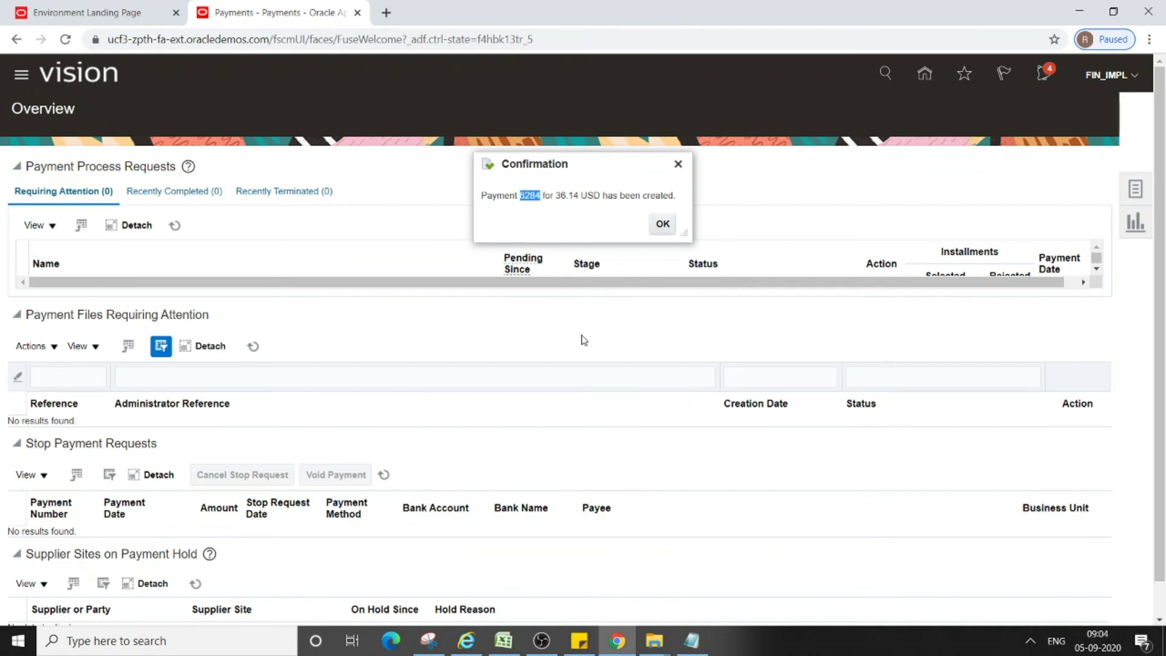
left_click(662, 224)
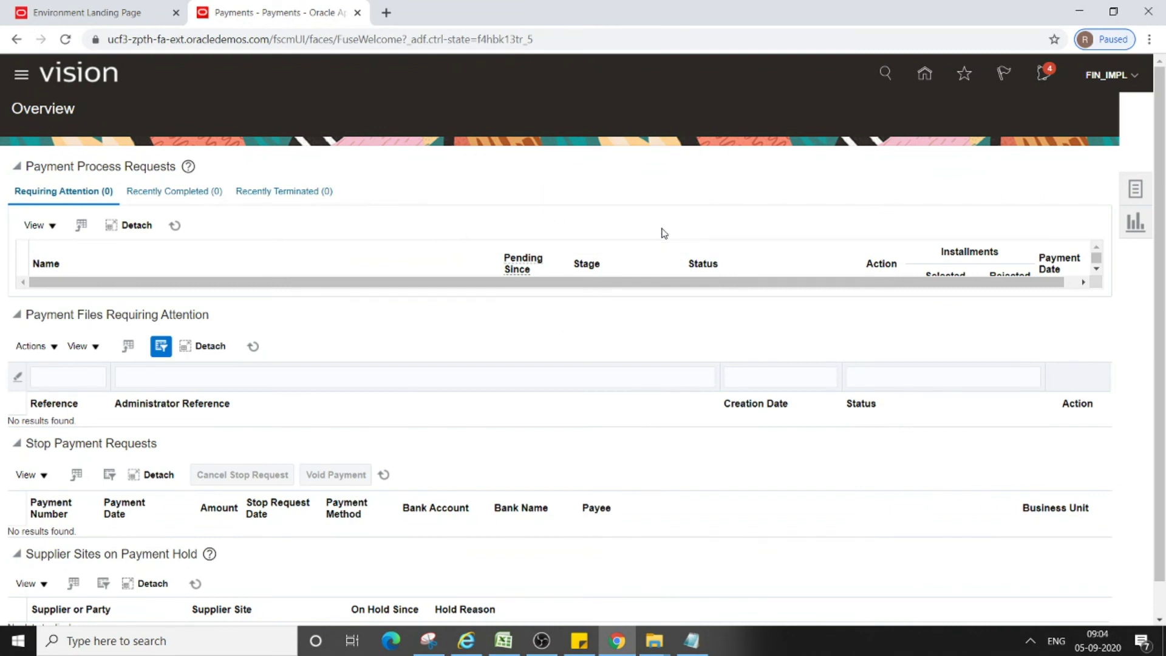
- Record the new payment number below the invoice number in the Test Data notes and return to the Payments overview
left_click(693, 641)
left_click(247, 214)
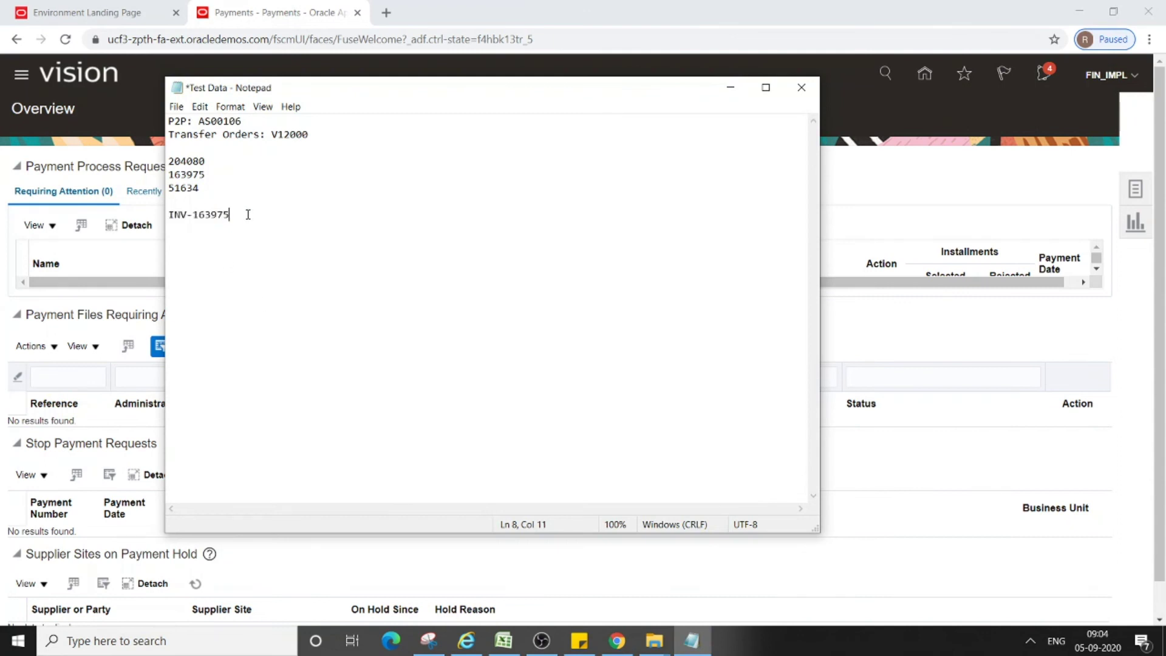
key("Return")
type("6284")
left_click(727, 91)
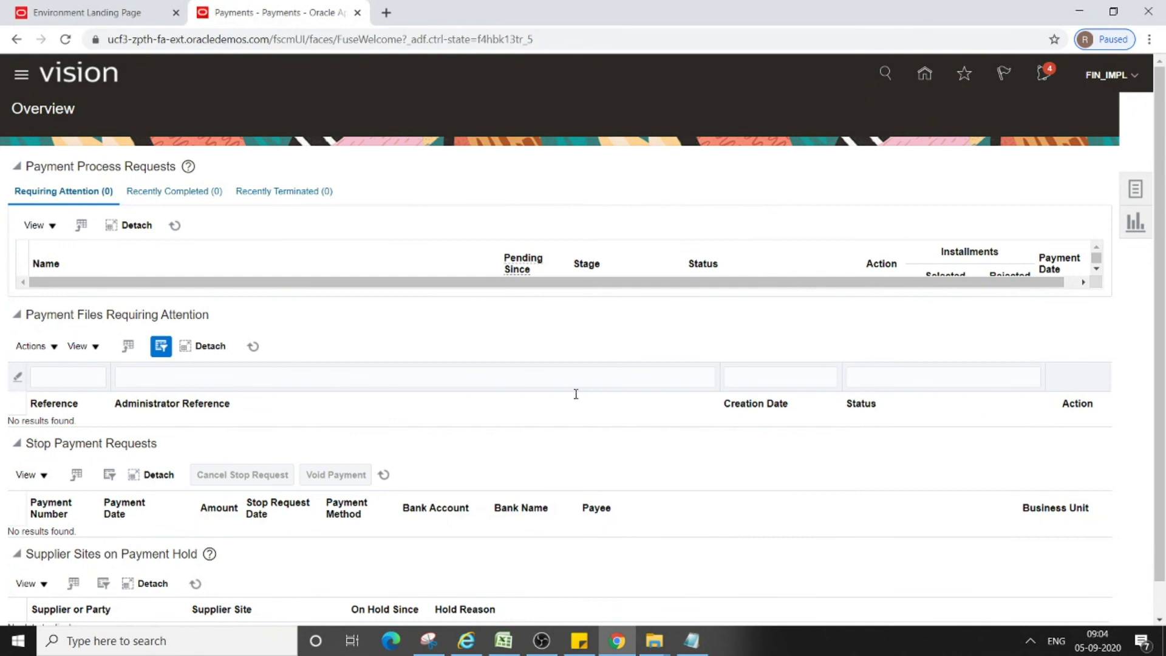
- Go from the home page to the Payables Invoices work area and open Manage Invoices
scroll(552, 424, "down", 1)
scroll(554, 428, "up", 1)
left_click(929, 82)
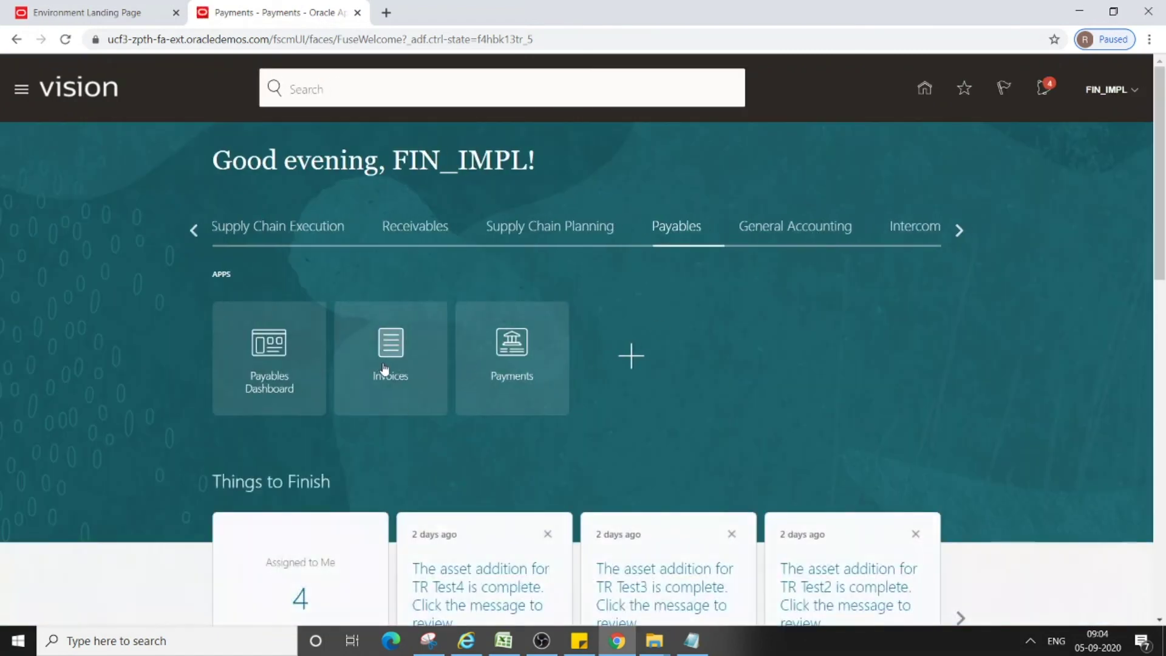
left_click(385, 368)
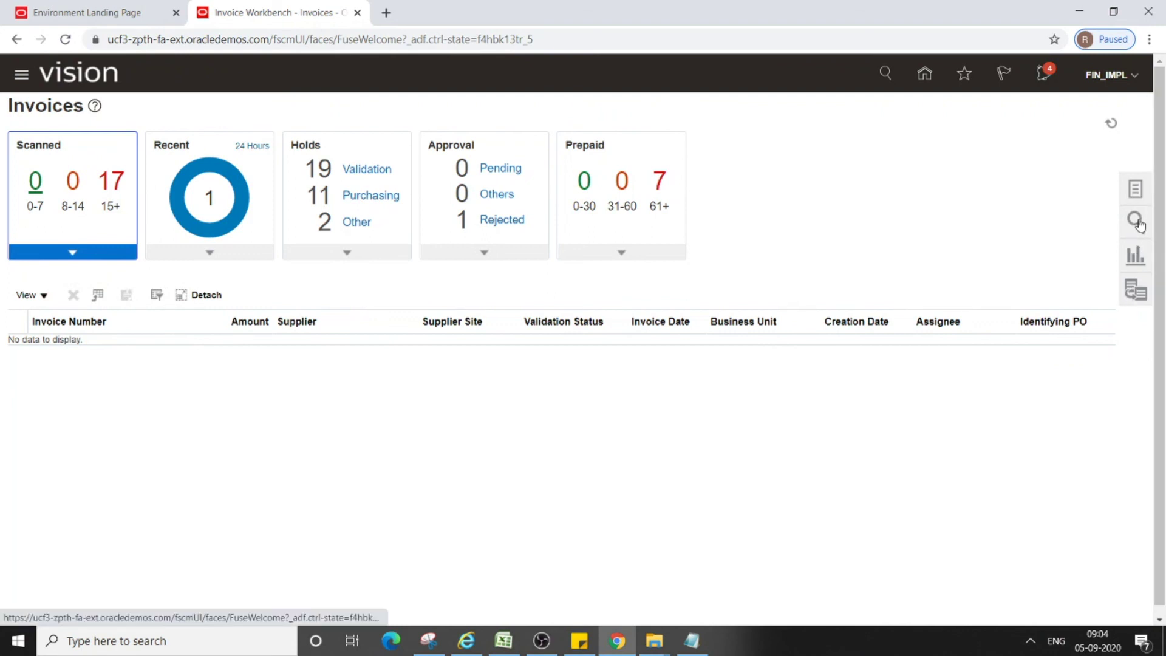
left_click(1138, 189)
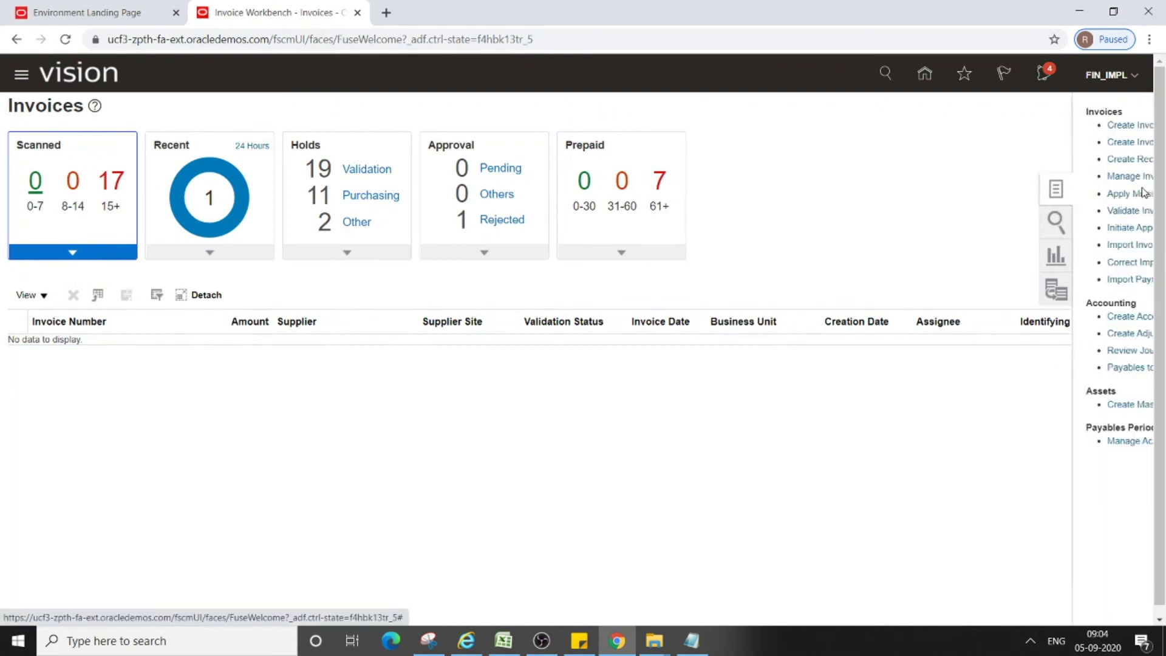
left_click(1028, 178)
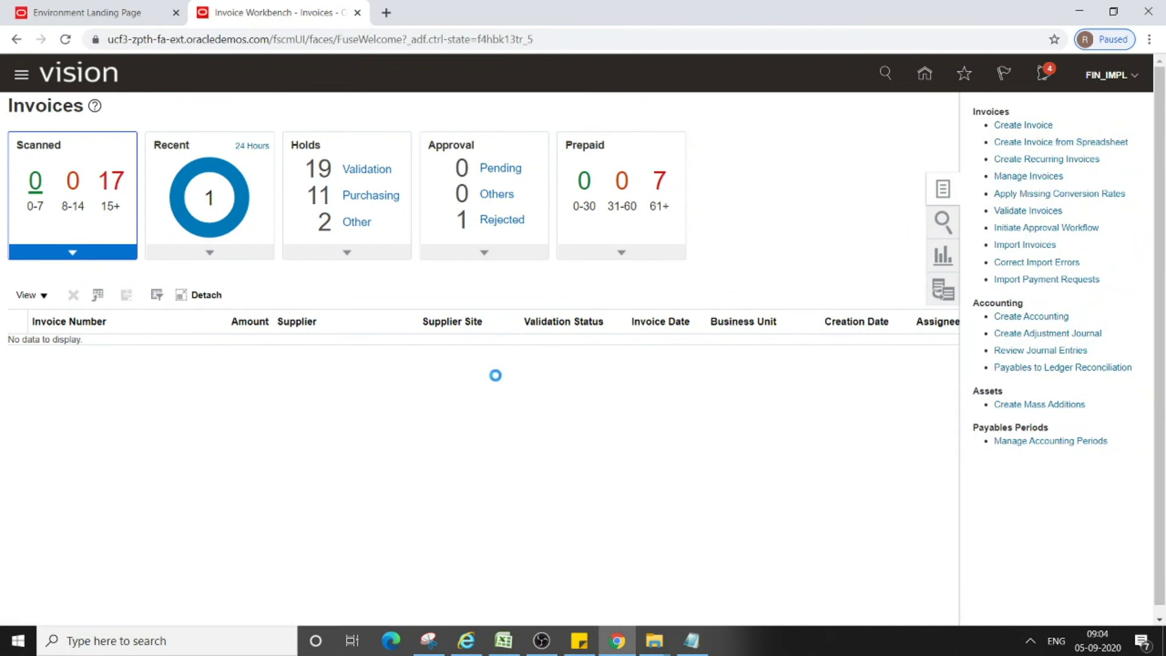
left_click(269, 264)
type("6284")
key("ctrl+a")
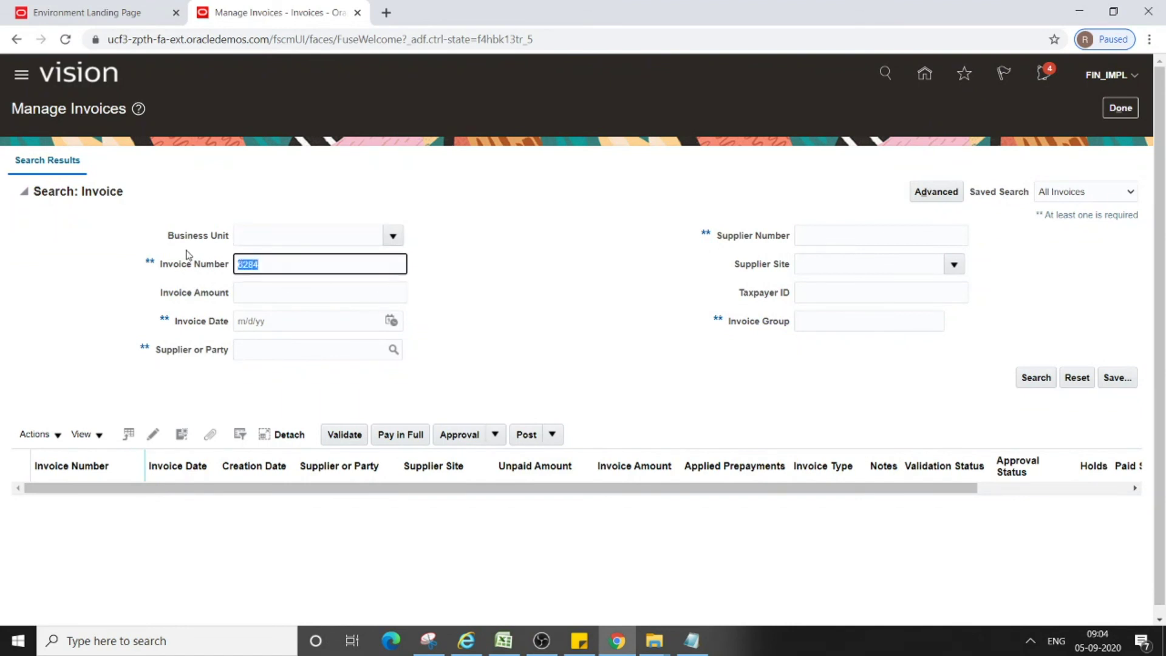
key("BackSpace")
- Copy the invoice number from the Test Data notes and search Manage Invoices for it
left_click(692, 641)
left_click_drag(229, 216, 102, 217)
key("ctrl+c")
left_click(729, 89)
left_click(272, 263)
key("ctrl+v")
left_click(1036, 377)
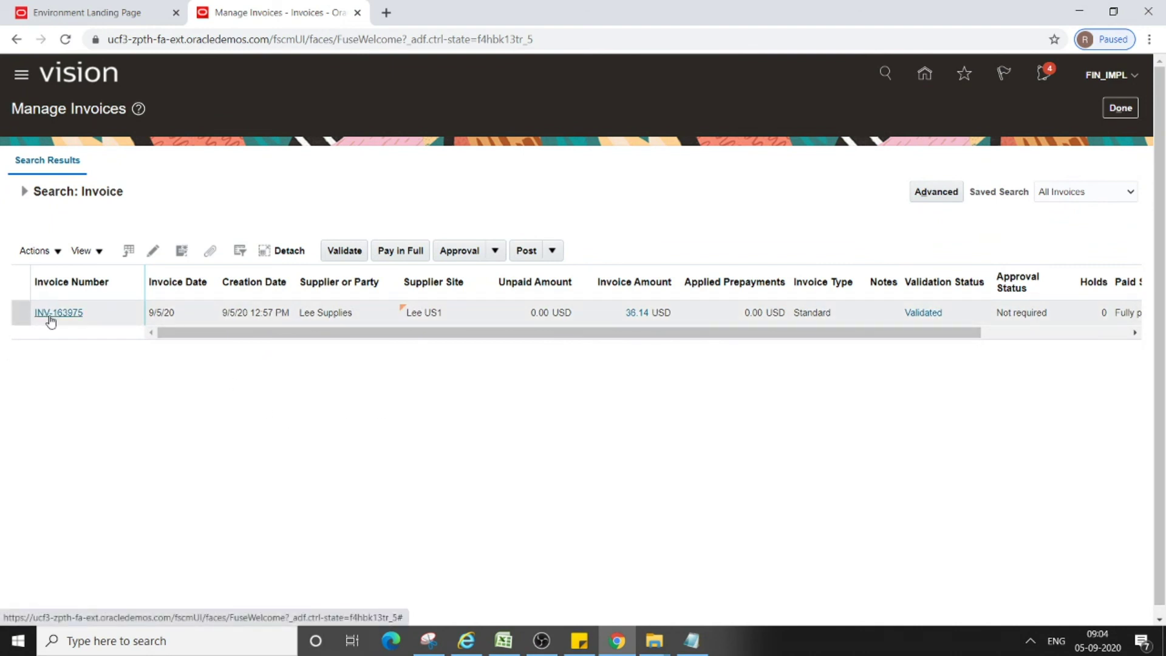
- Open the found Lee Supplies invoice, examine its payments and prepayments, and return to the Invoices overview
left_click(51, 319)
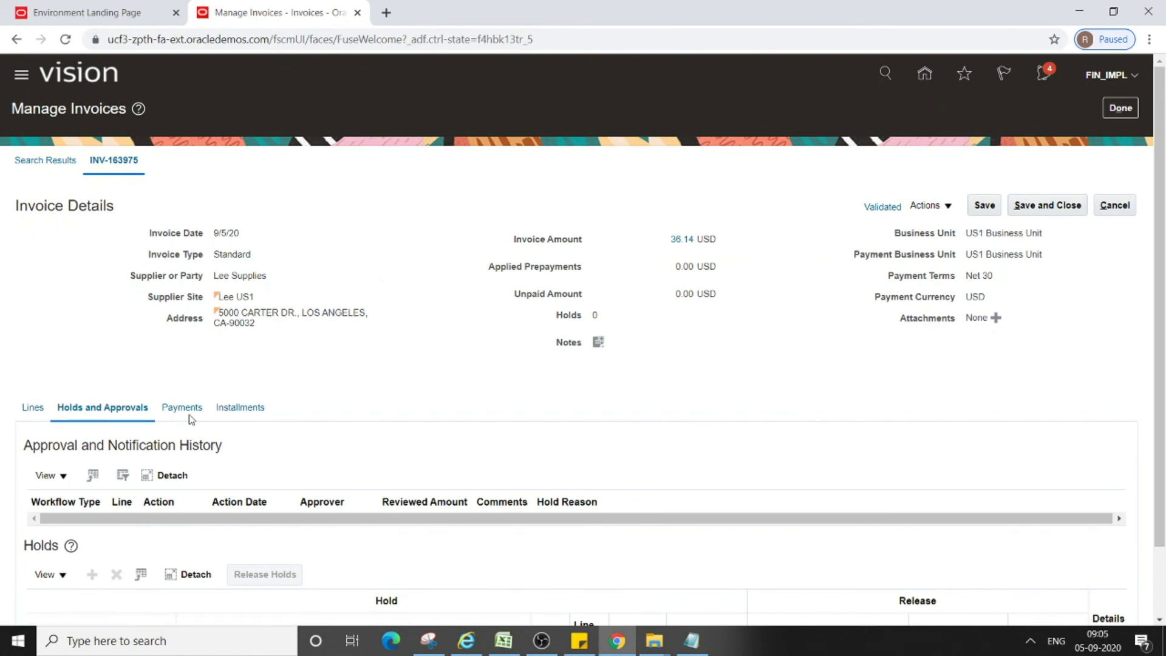
left_click(191, 410)
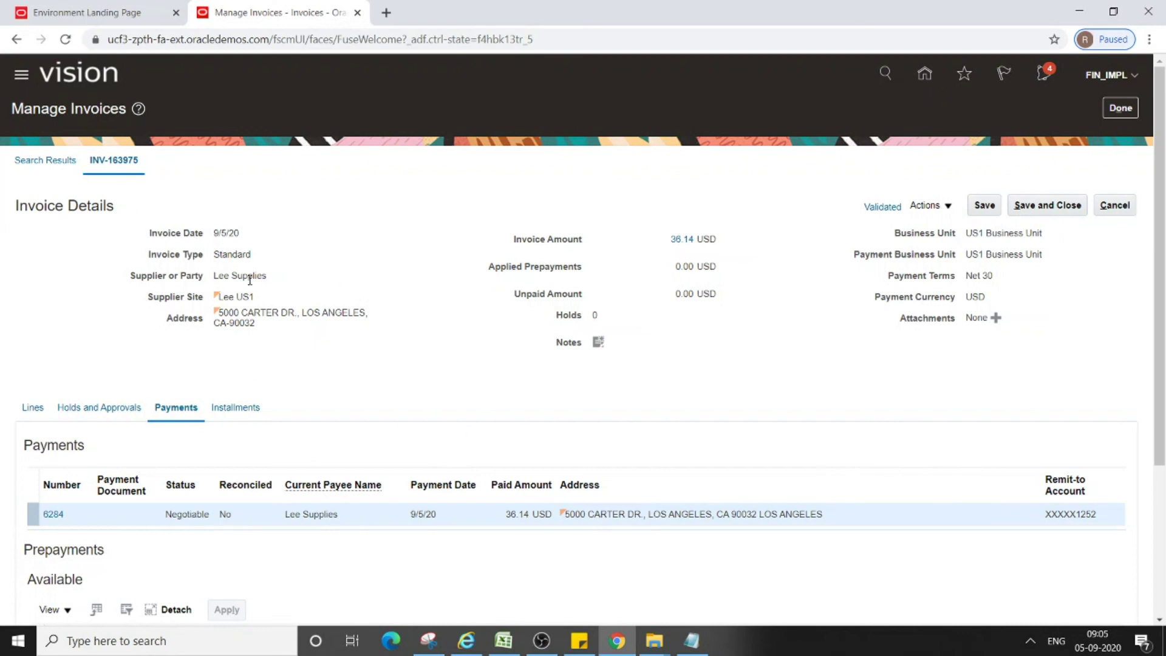
scroll(235, 442, "down", 4)
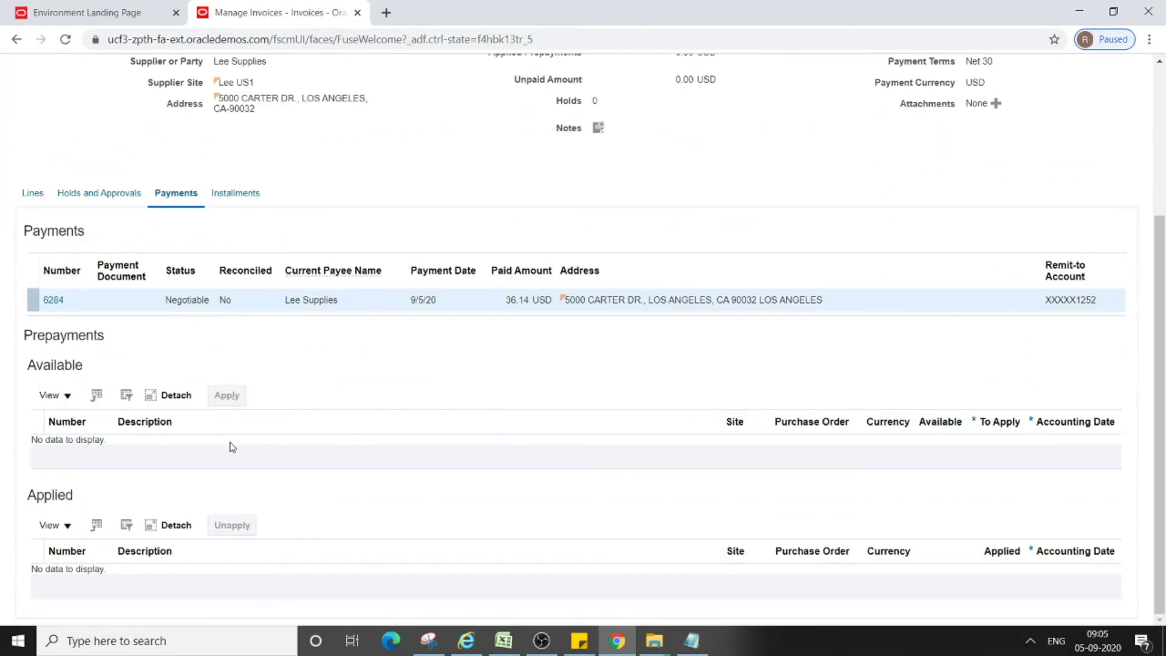
scroll(231, 445, "up", 4)
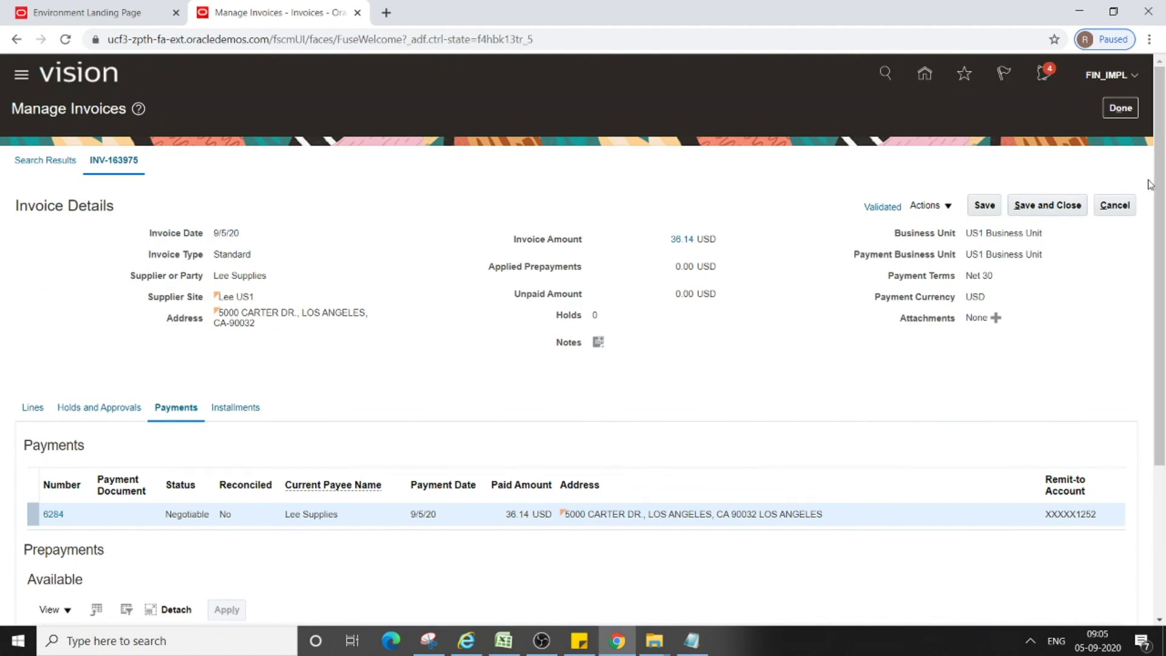
left_click(1122, 112)
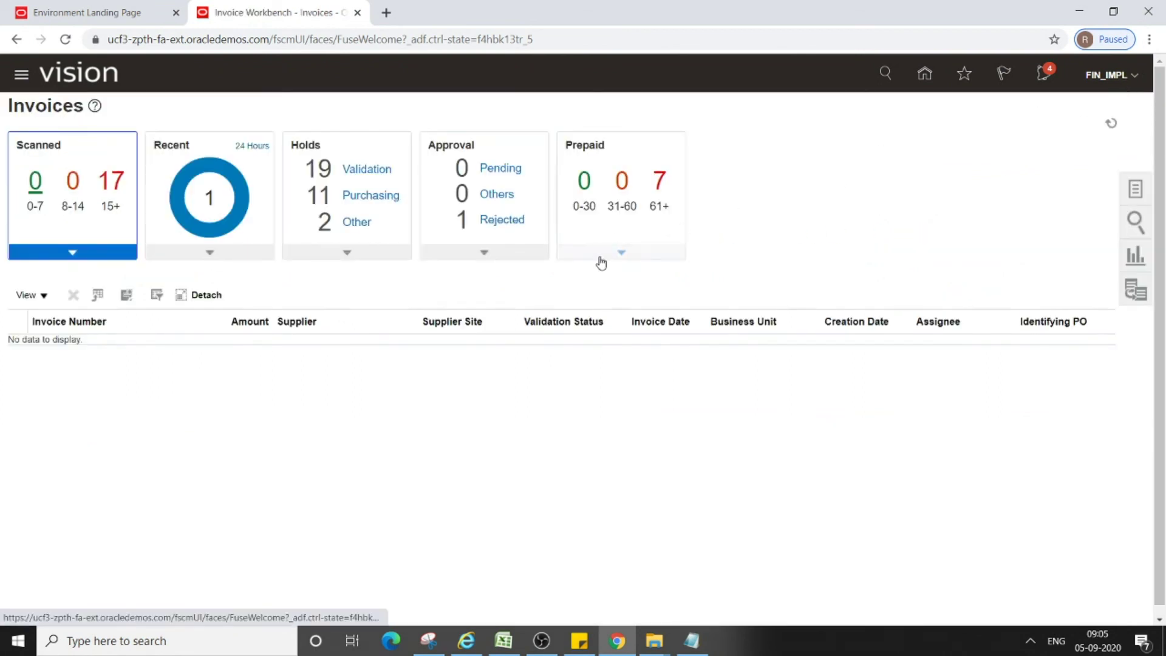
- Sign out of the FIN_IMPL account and sign in with the procurement manager's user name
left_click(1138, 79)
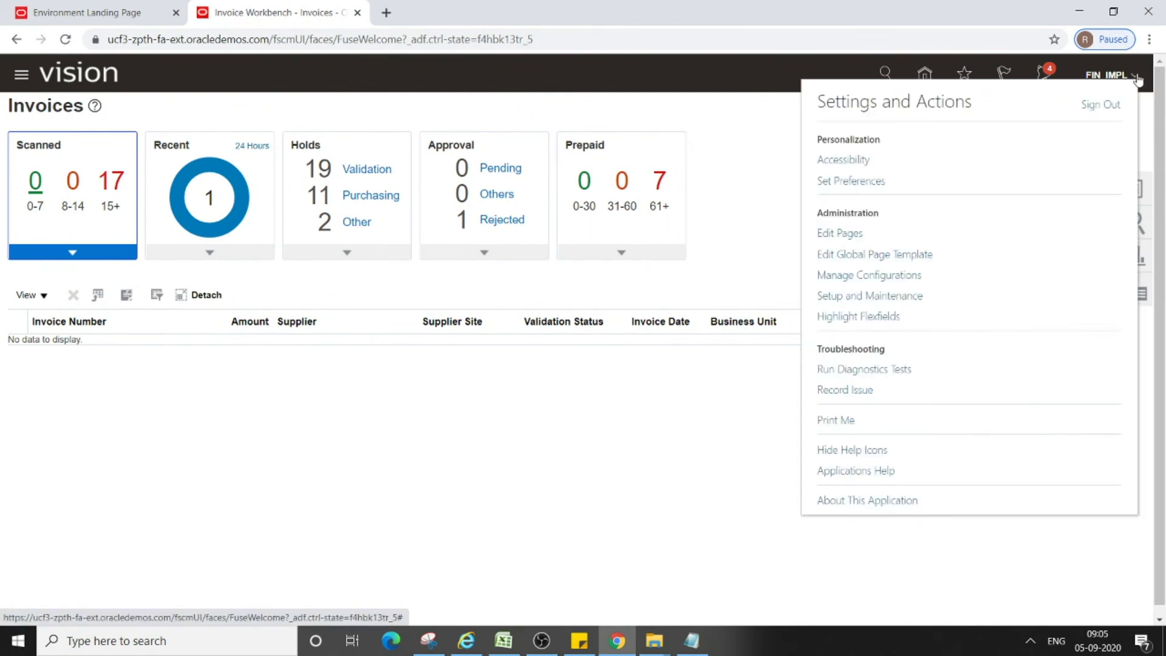
left_click(1100, 106)
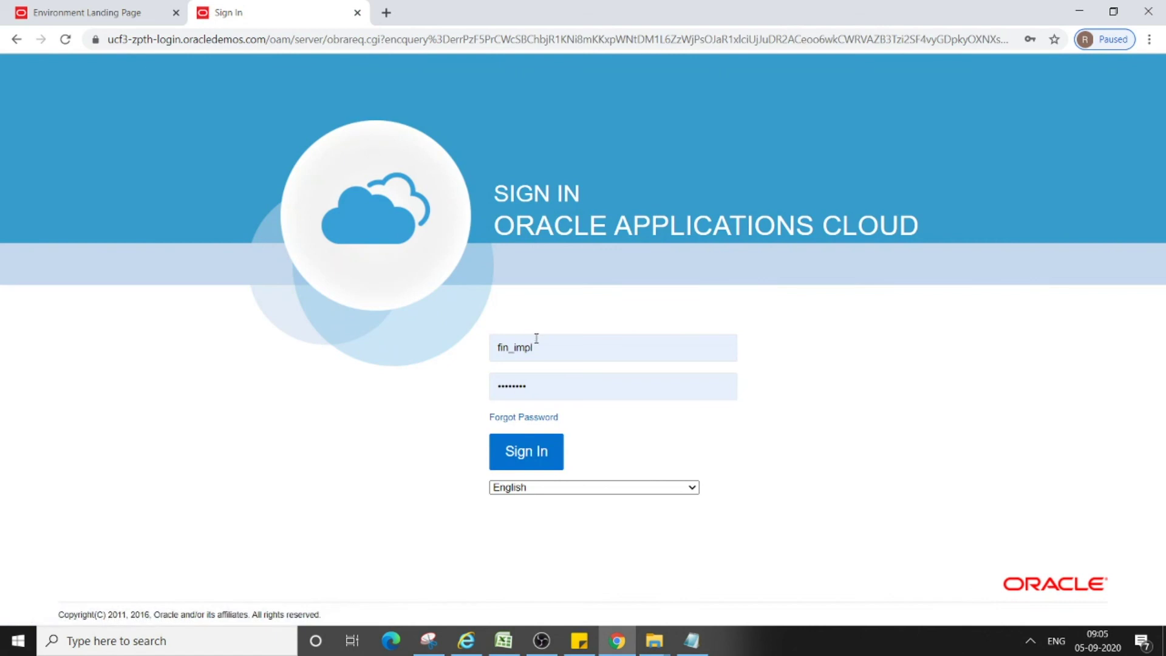
double_click(539, 345)
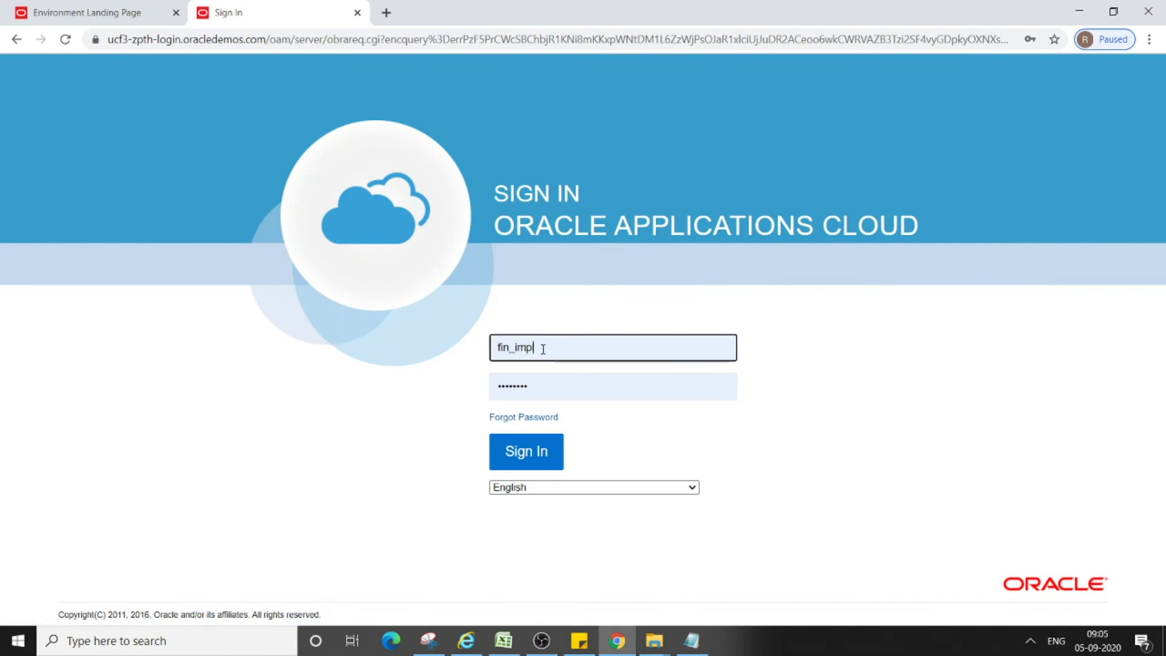
left_click(541, 471)
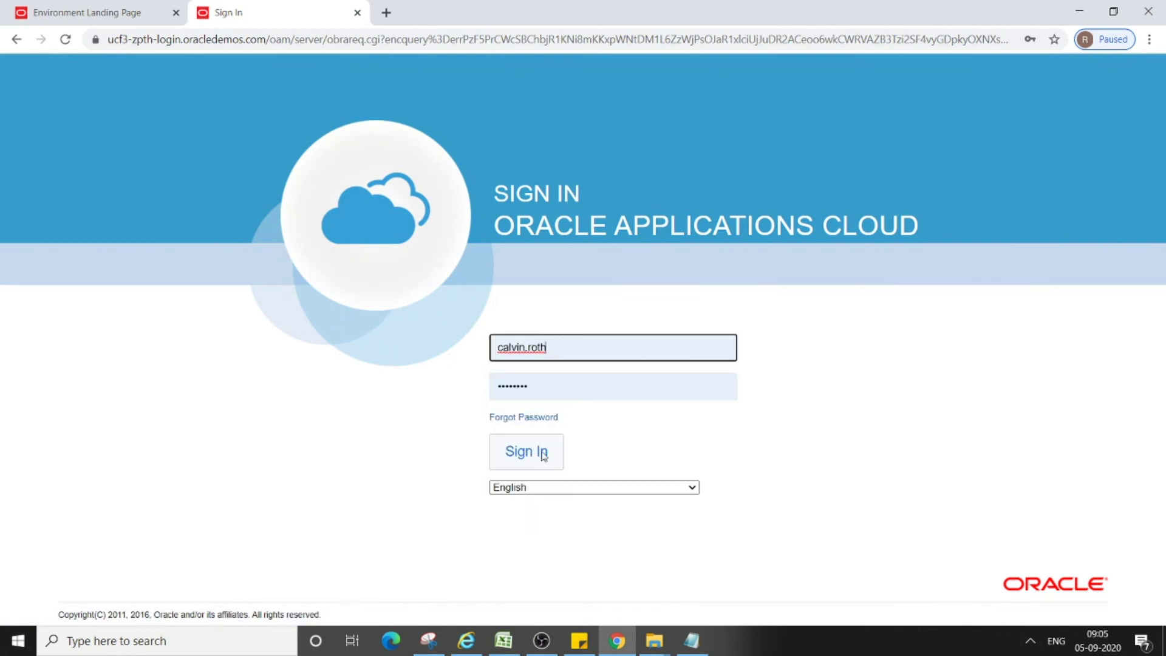
left_click(543, 448)
right_click(542, 448)
left_click(856, 460)
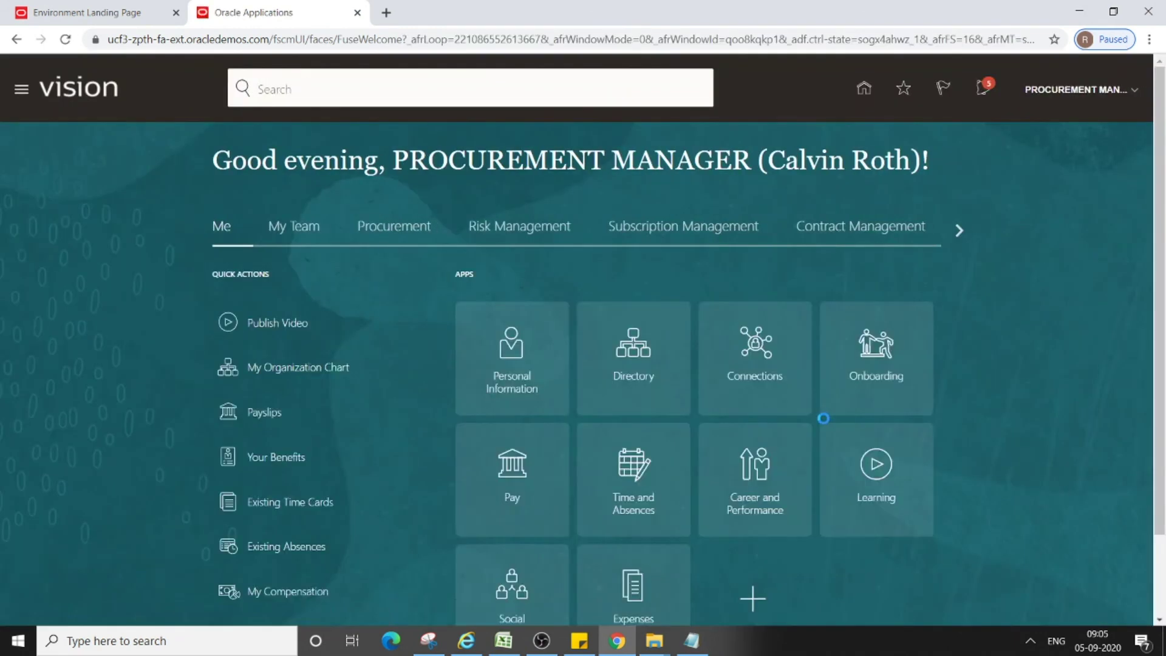
- Go to the Procurement Purchase Orders work area and open the most recent purchase order from the recent items
left_click(373, 234)
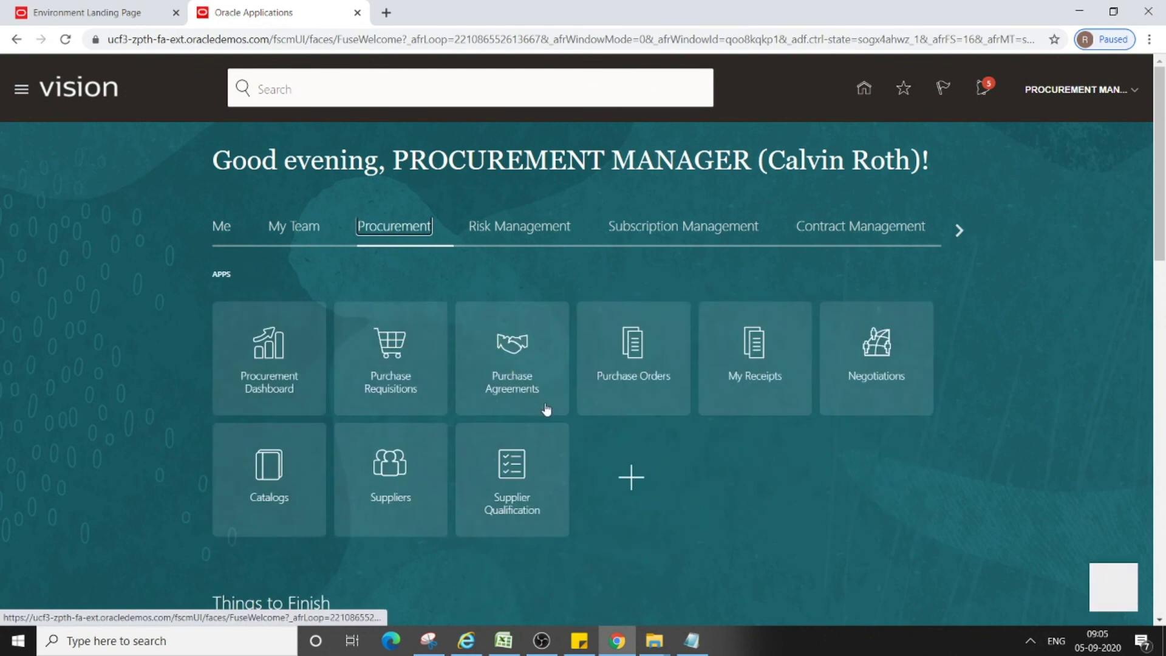
left_click(643, 375)
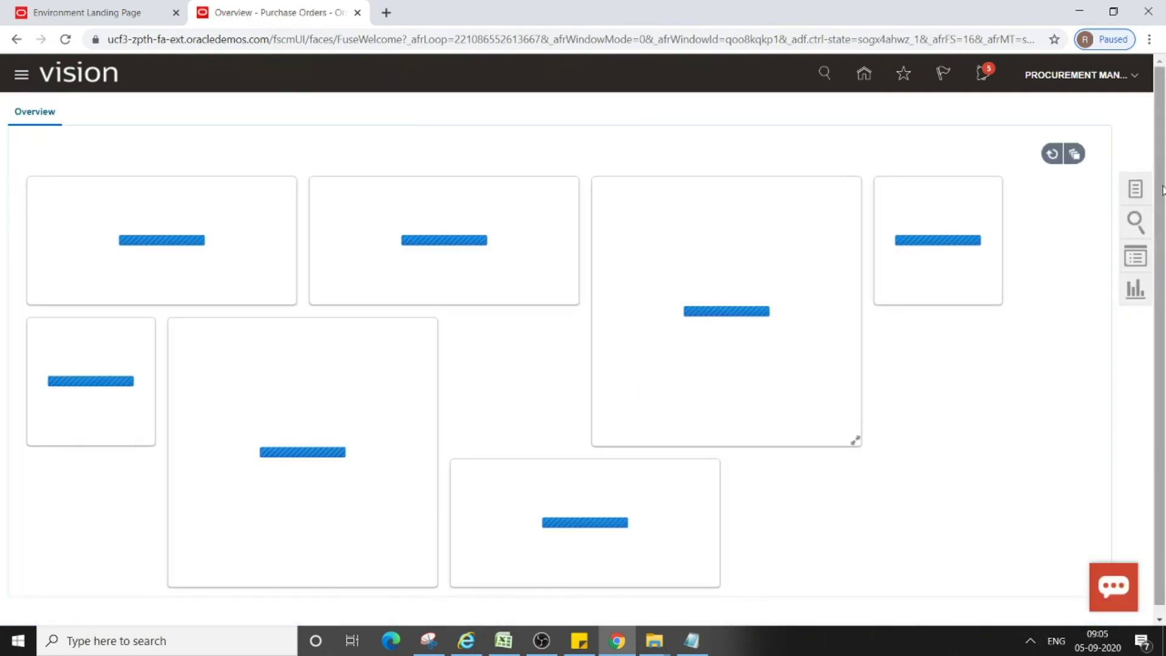
left_click(1136, 258)
left_click(1082, 143)
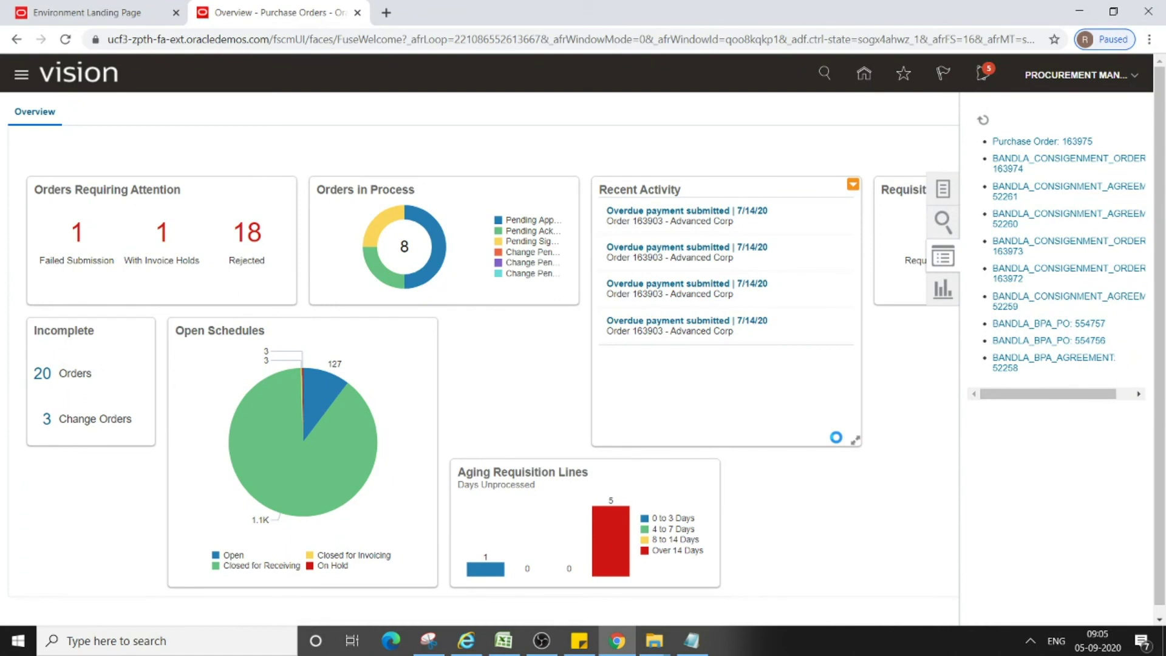
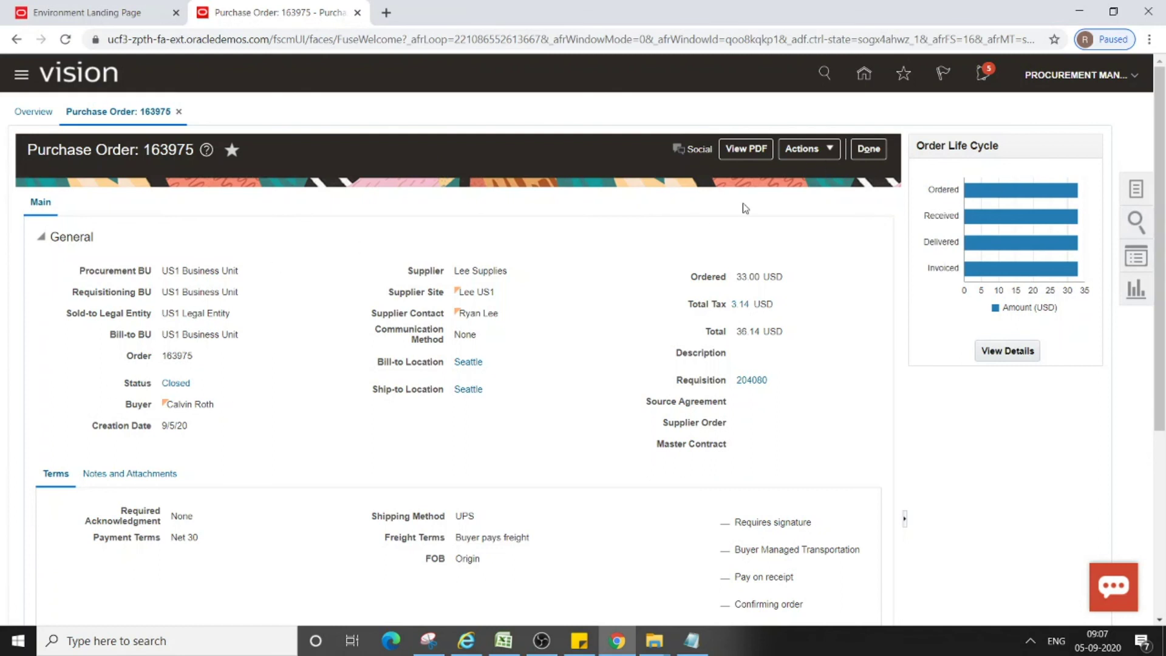
- Check the purchase order's available actions, examine its Order Life Cycle details including receipts and invoices, and return to the order
left_click(805, 149)
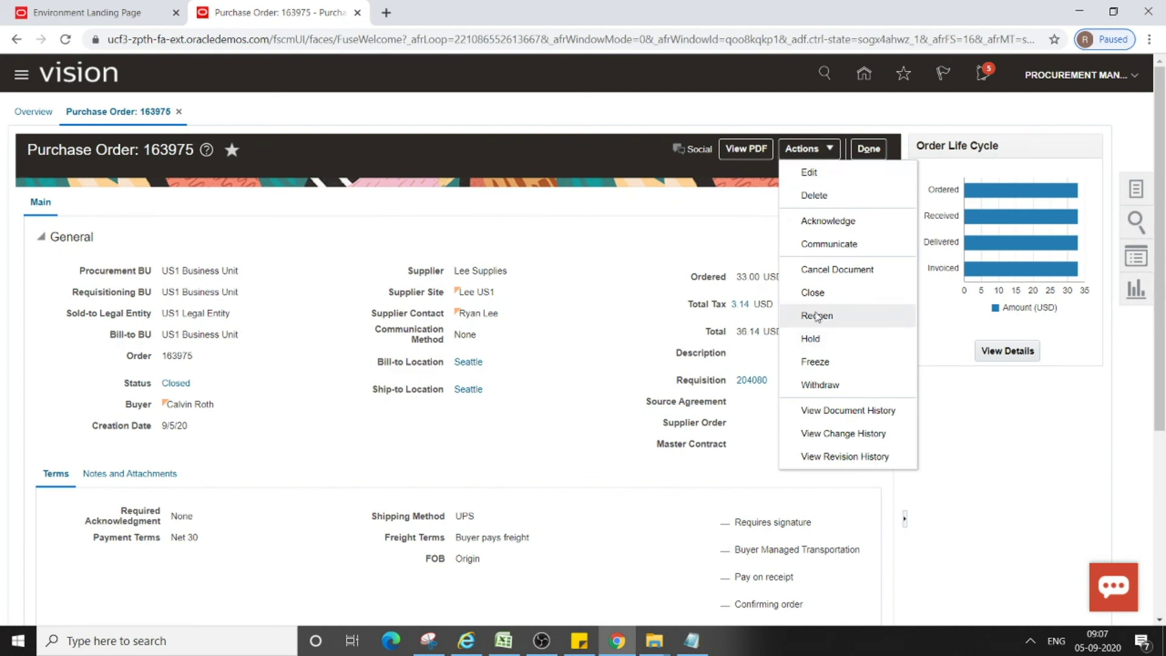
left_click(552, 245)
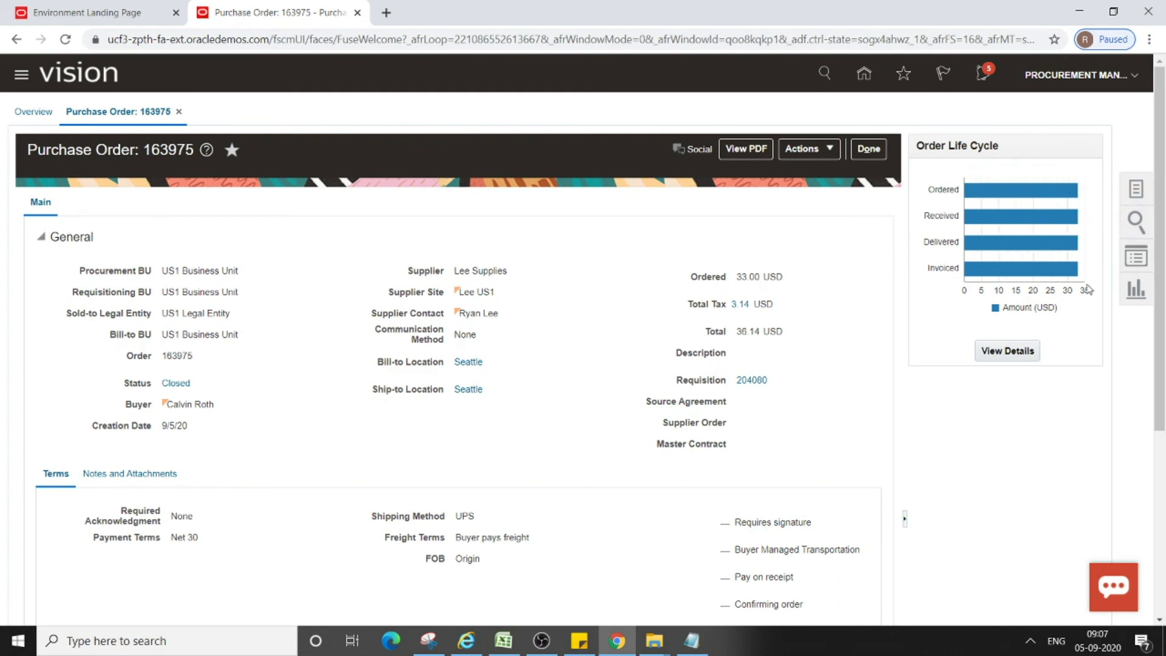
left_click(1008, 353)
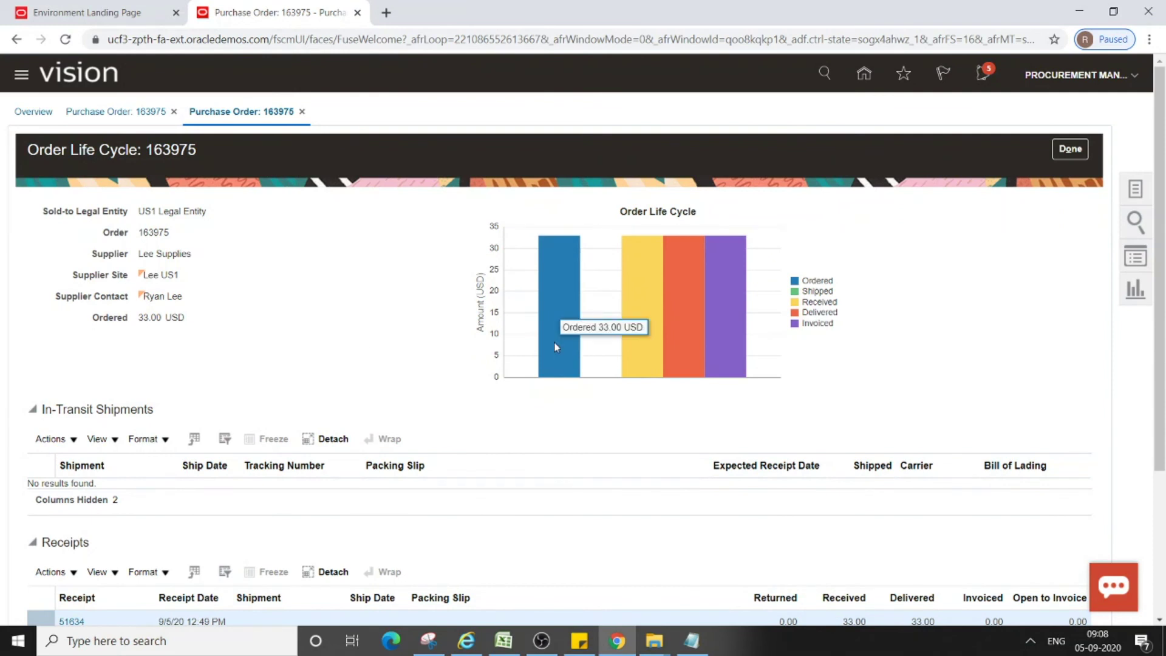
scroll(316, 379, "down", 2)
scroll(315, 380, "down", 2)
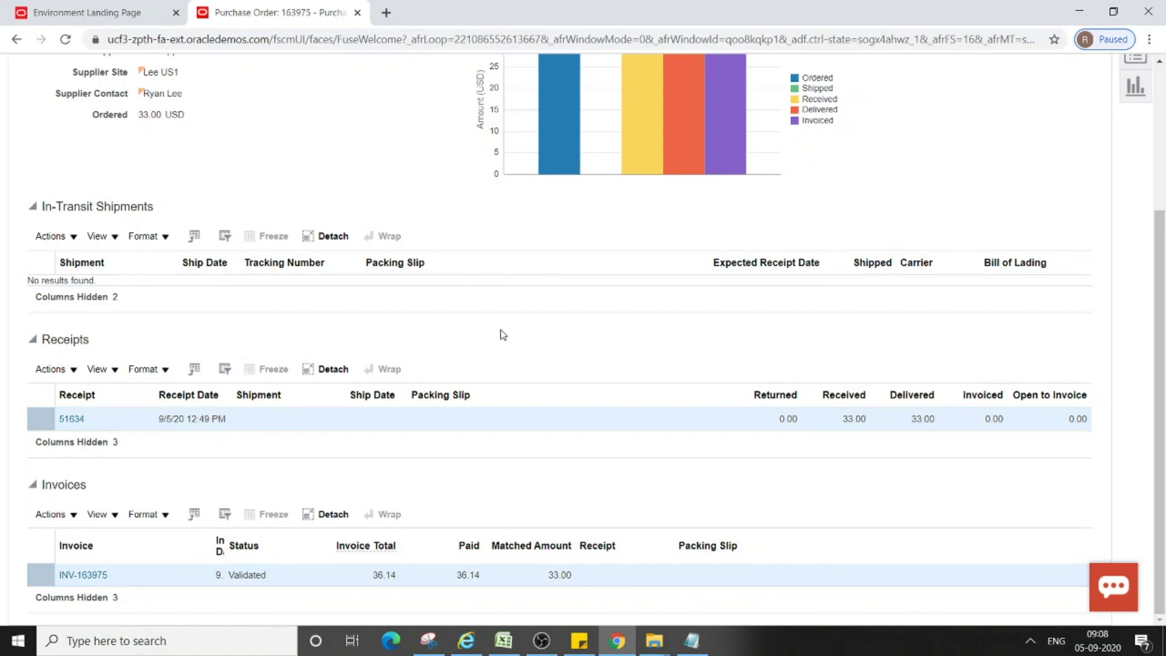
scroll(629, 387, "up", 1)
scroll(629, 387, "up", 3)
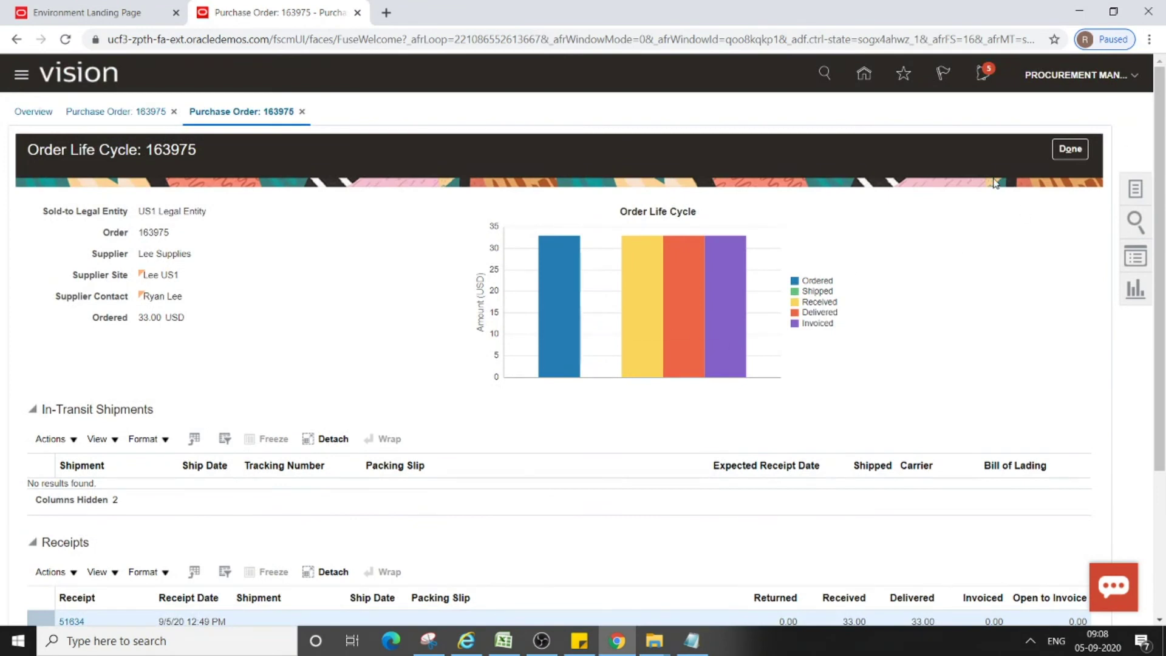
left_click(1071, 150)
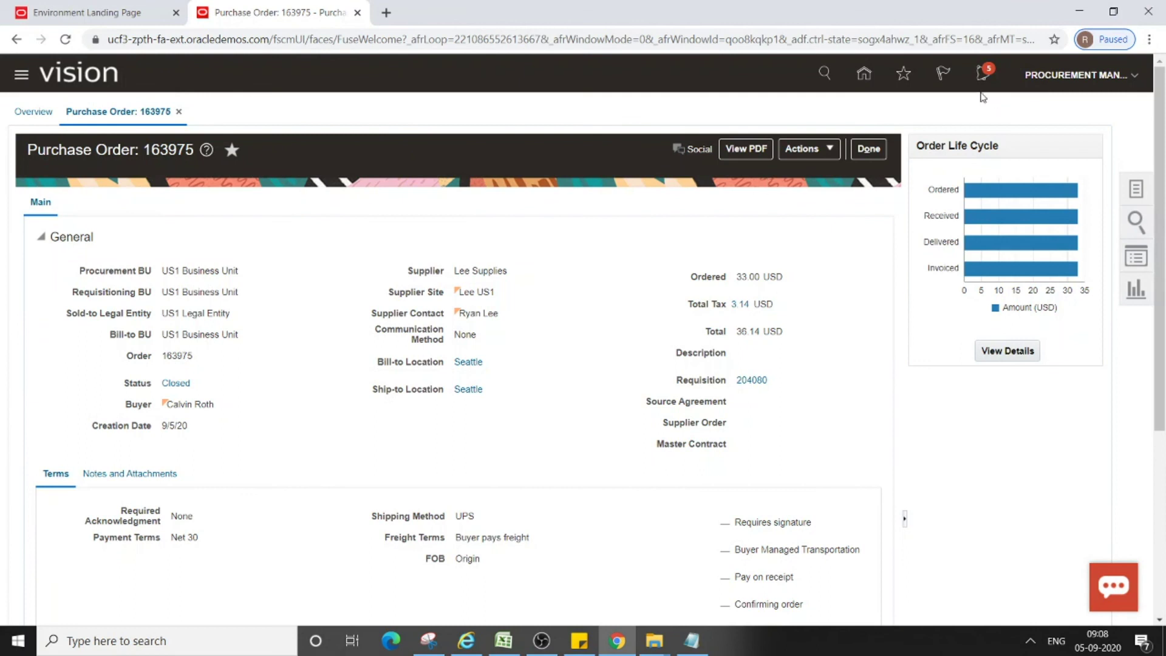
- Go from the home page to Purchase Requisitions and open the life cycle of the recent Alliance 7 Pro requisition
left_click(866, 75)
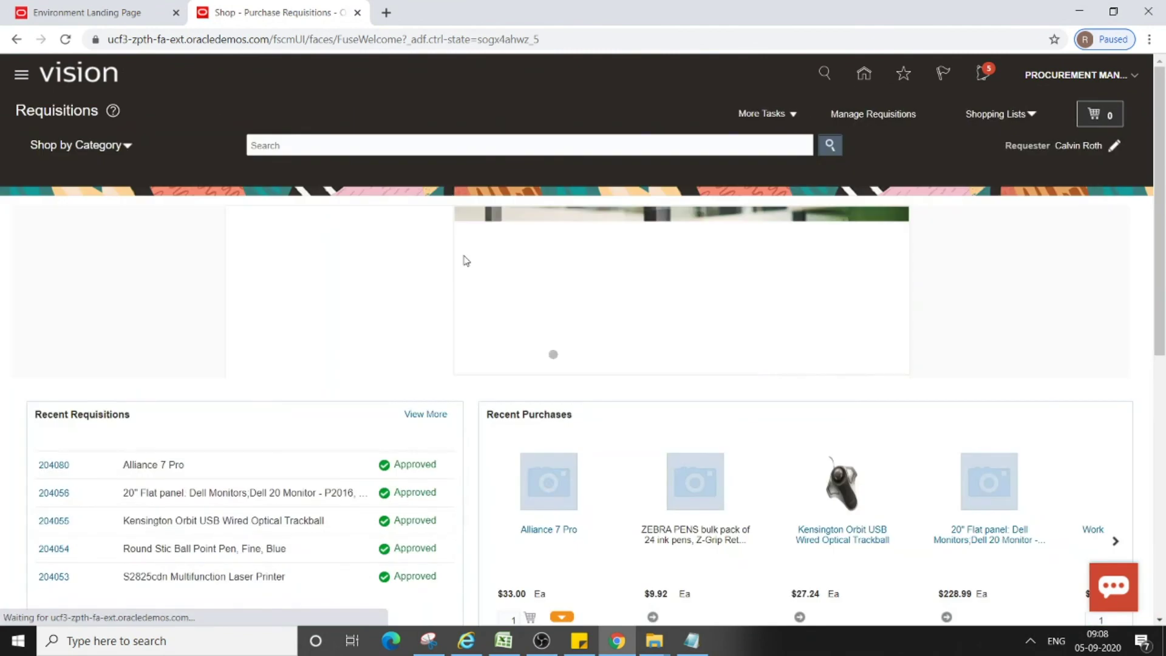
left_click(53, 466)
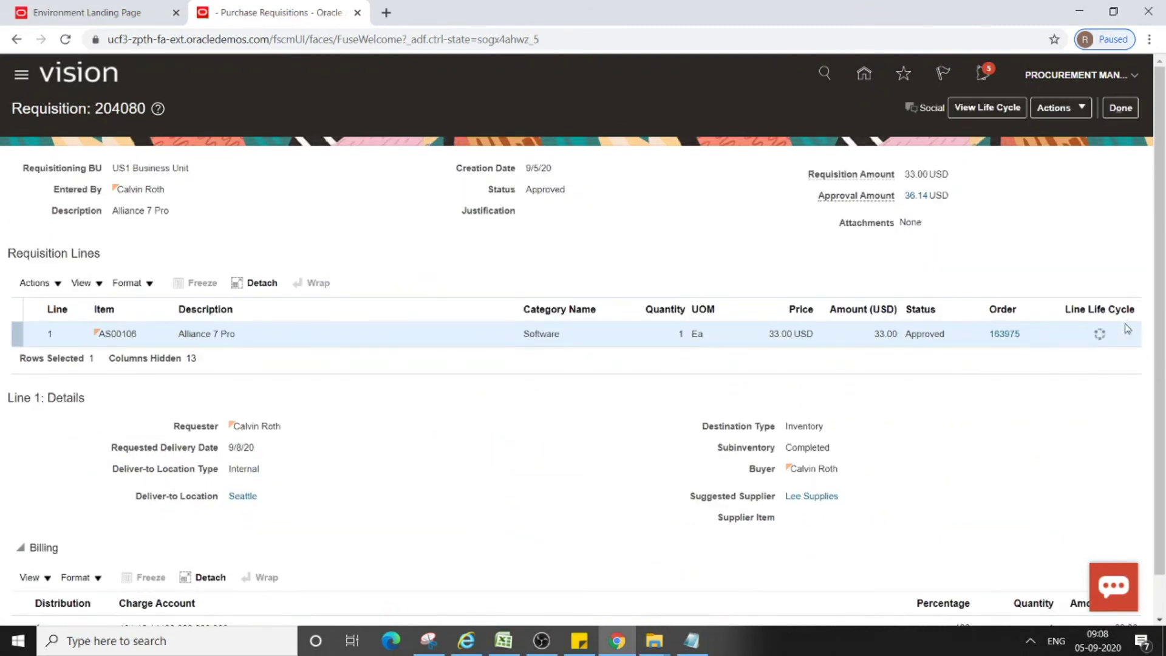
left_click(988, 110)
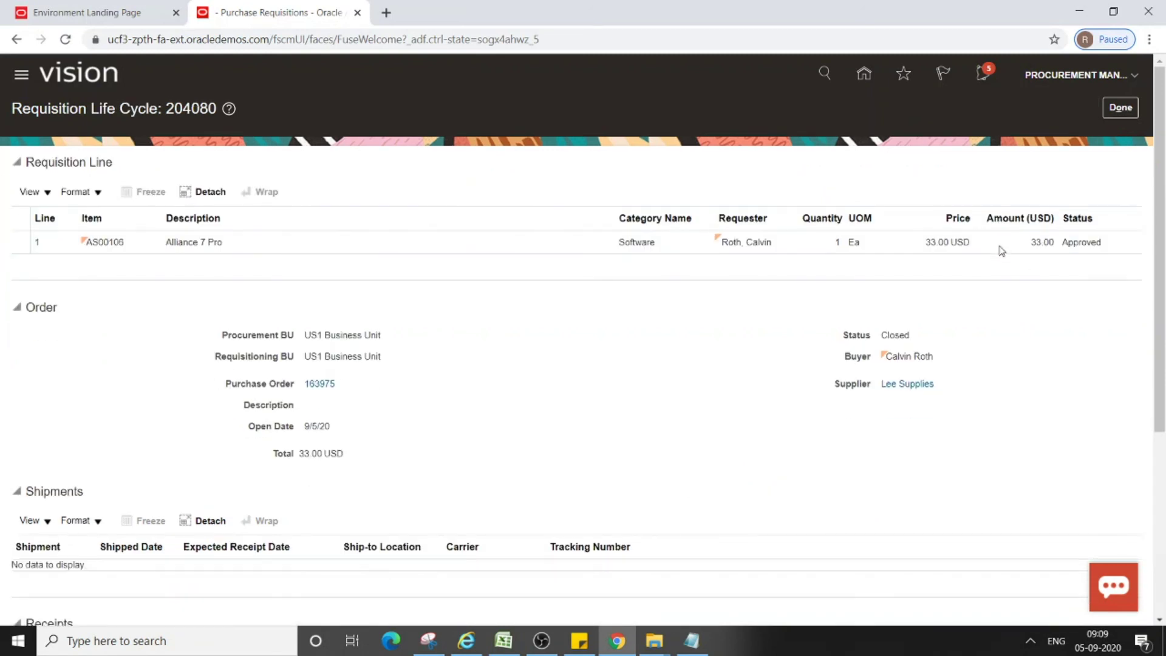
- Compare the invoice, receipt and purchase order numbers in the requisition life cycle with those in the Test Data notes
scroll(644, 430, "down", 5)
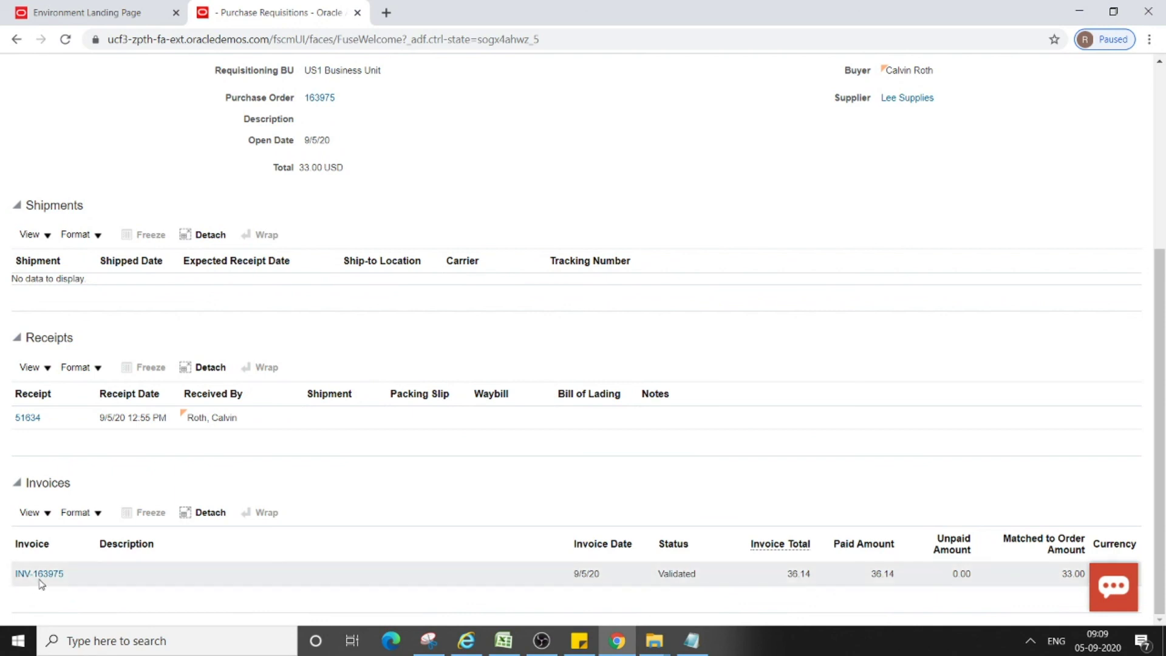
left_click(693, 640)
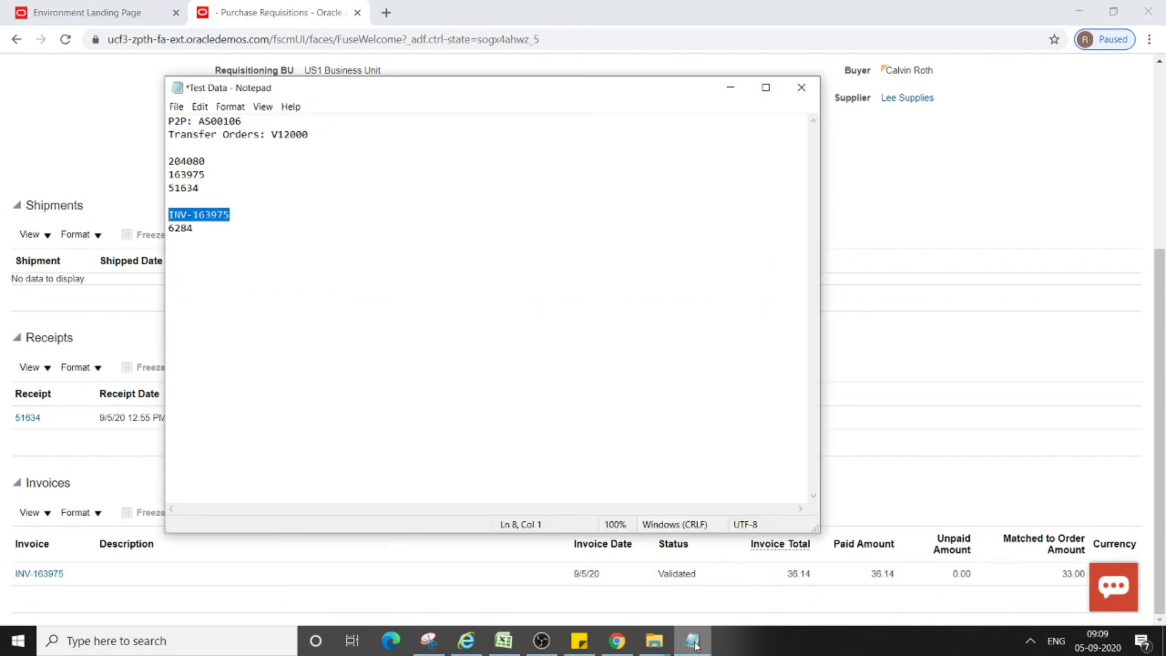
left_click(239, 220)
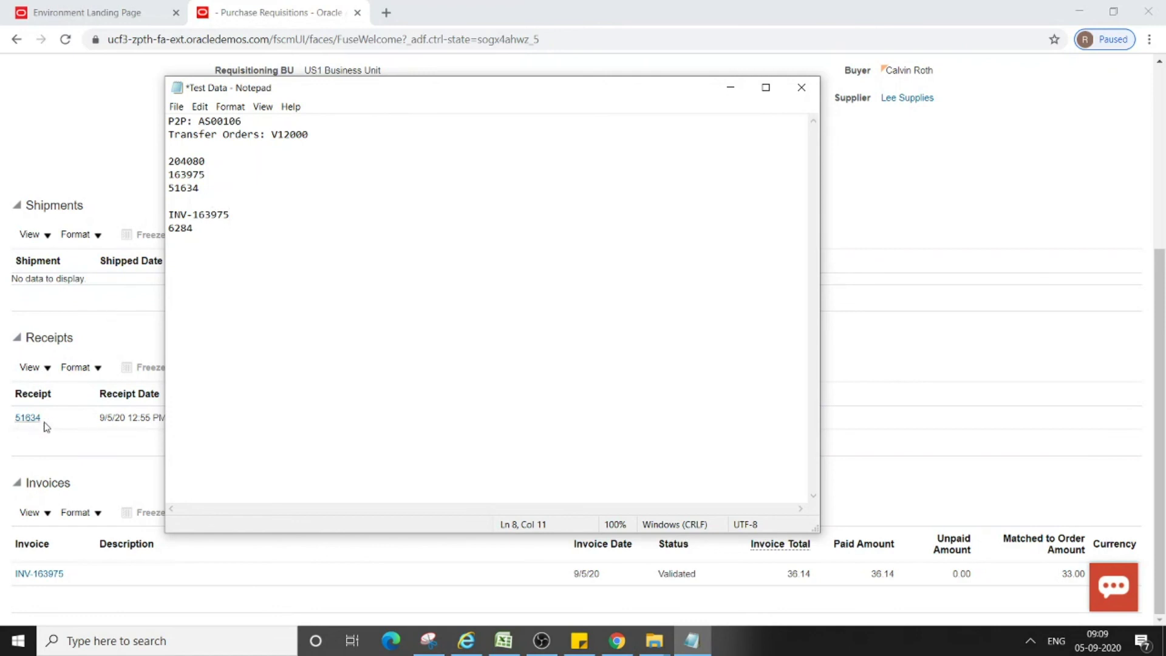
double_click(188, 190)
left_click(76, 146)
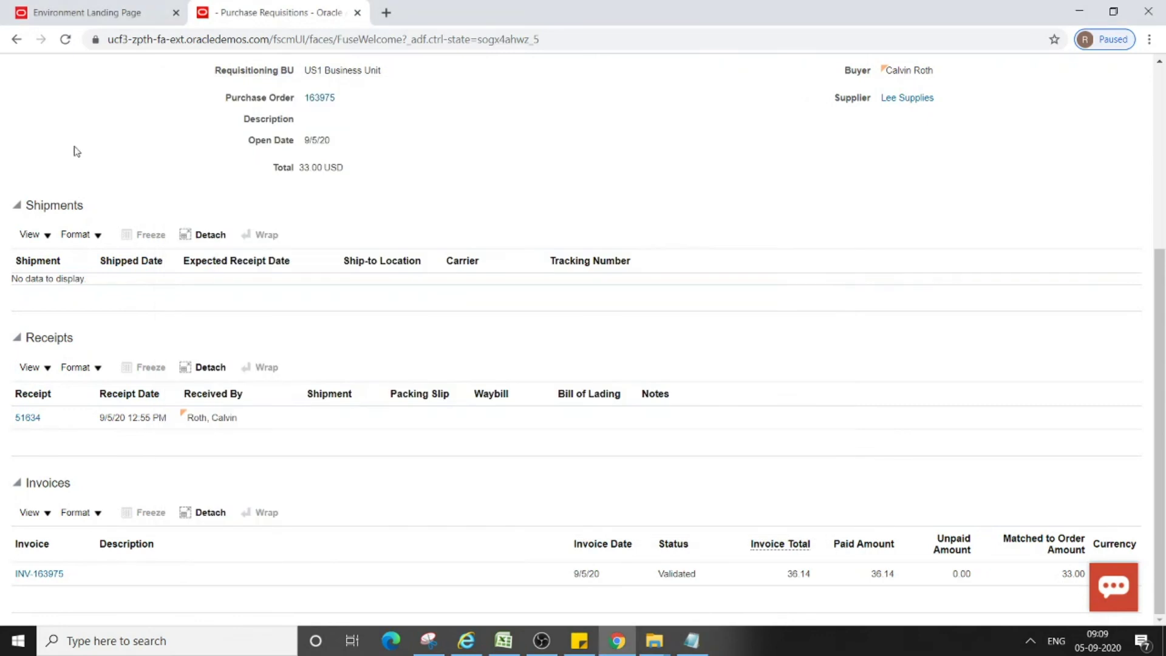
scroll(114, 332, "up", 3)
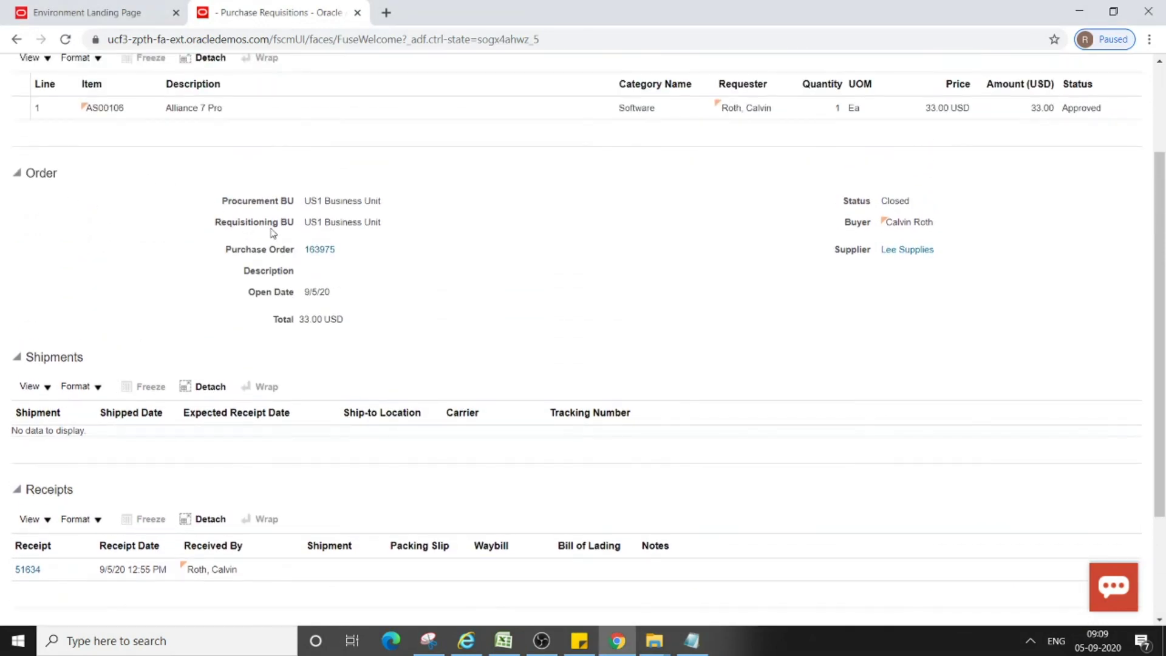
left_click(691, 640)
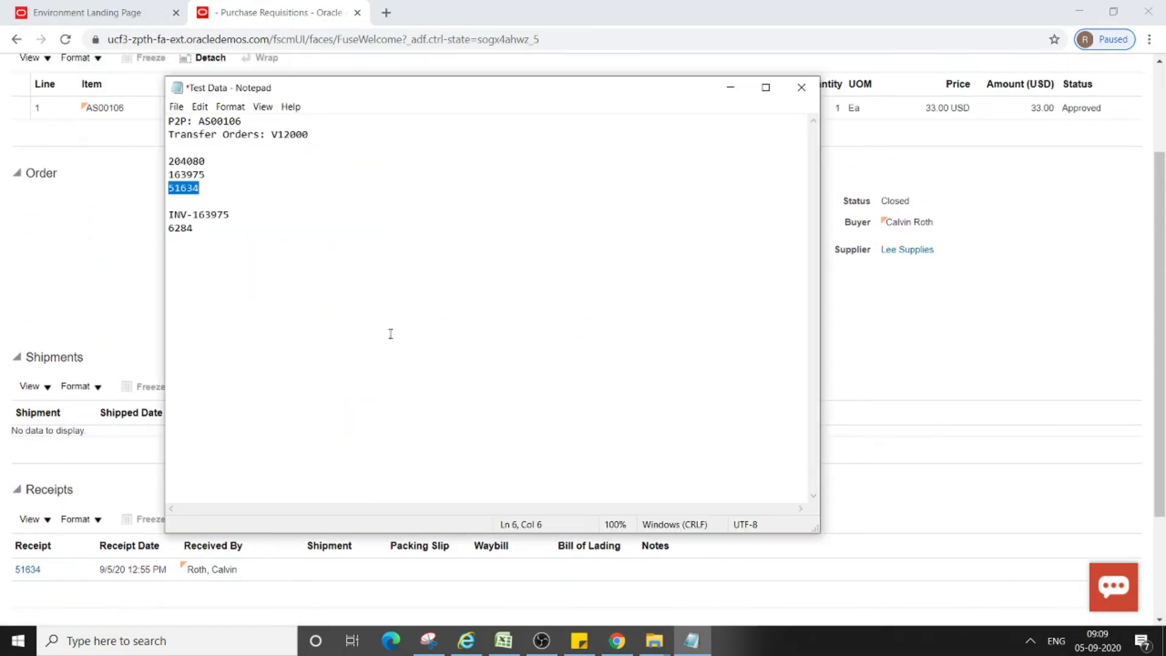
left_click(731, 87)
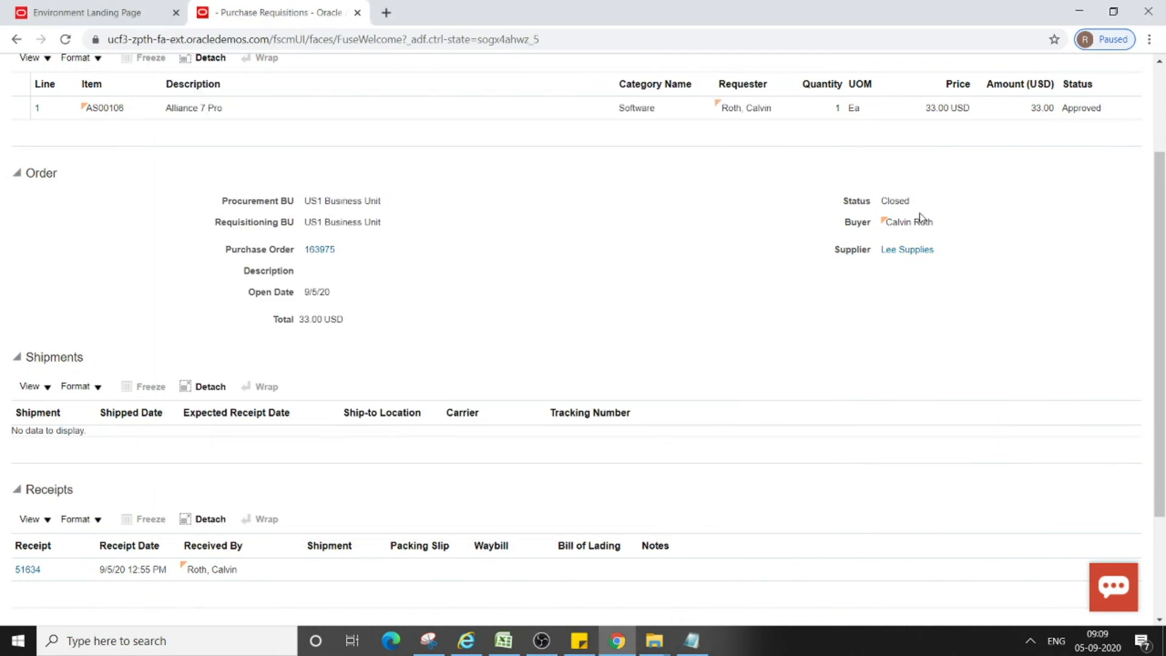
- Review the requisition life cycle's receipts and invoices once more, and switch to the Oracle Fusion P2P Life Cycle workbook in Excel
scroll(402, 274, "down", 2)
scroll(404, 275, "down", 1)
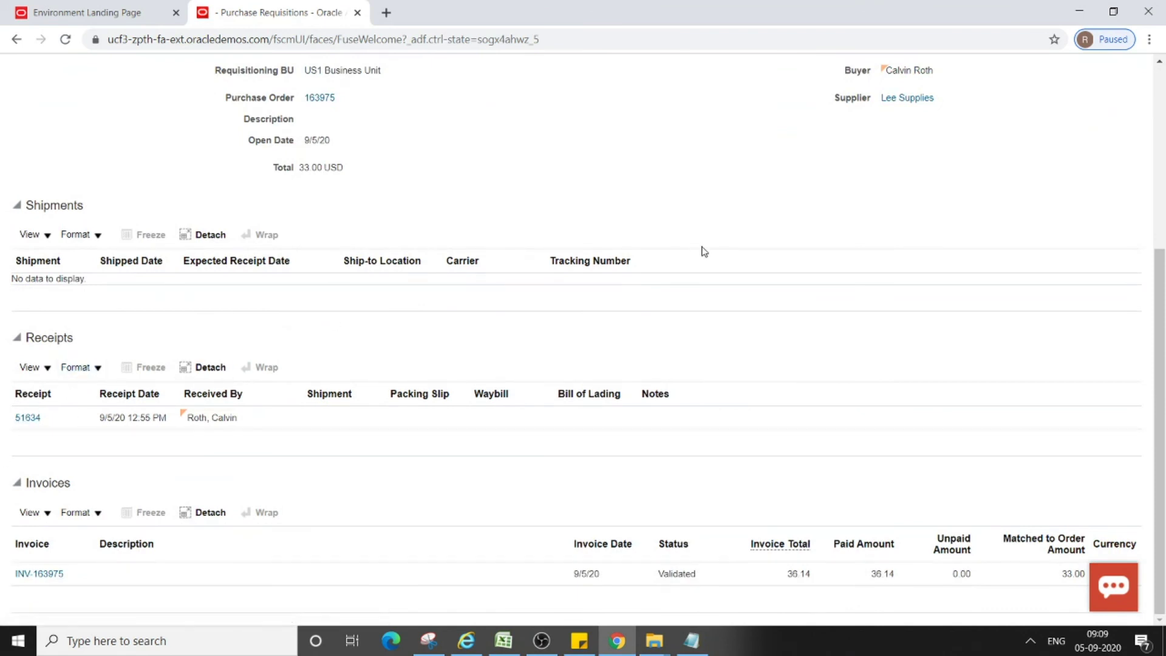
scroll(671, 503, "up", 5)
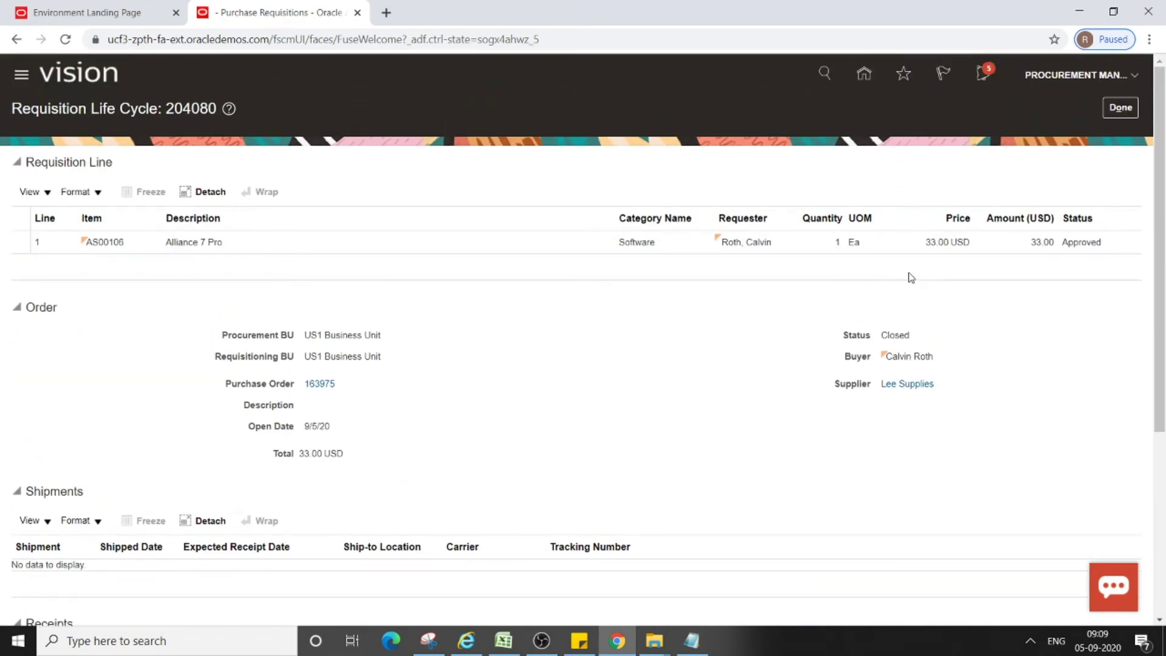
left_click(504, 640)
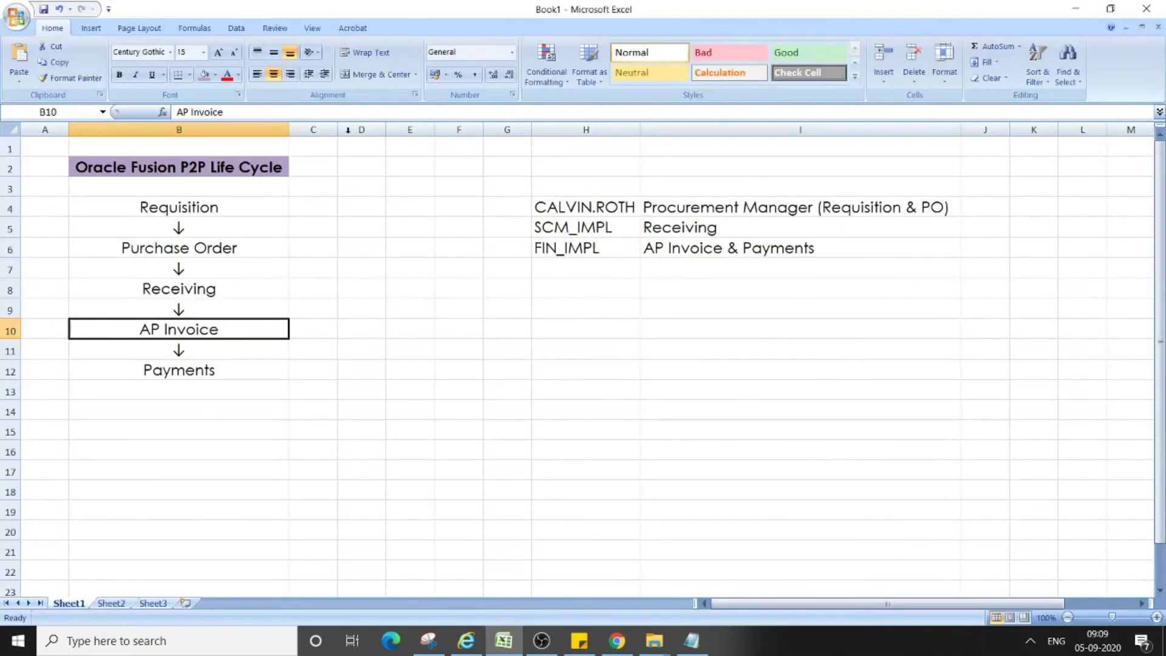
- Review the Oracle Fusion P2P life cycle stages in order: Requisition, Purchase Order, Receiving, AP Invoice and Payments
left_click(371, 286)
left_click(226, 206)
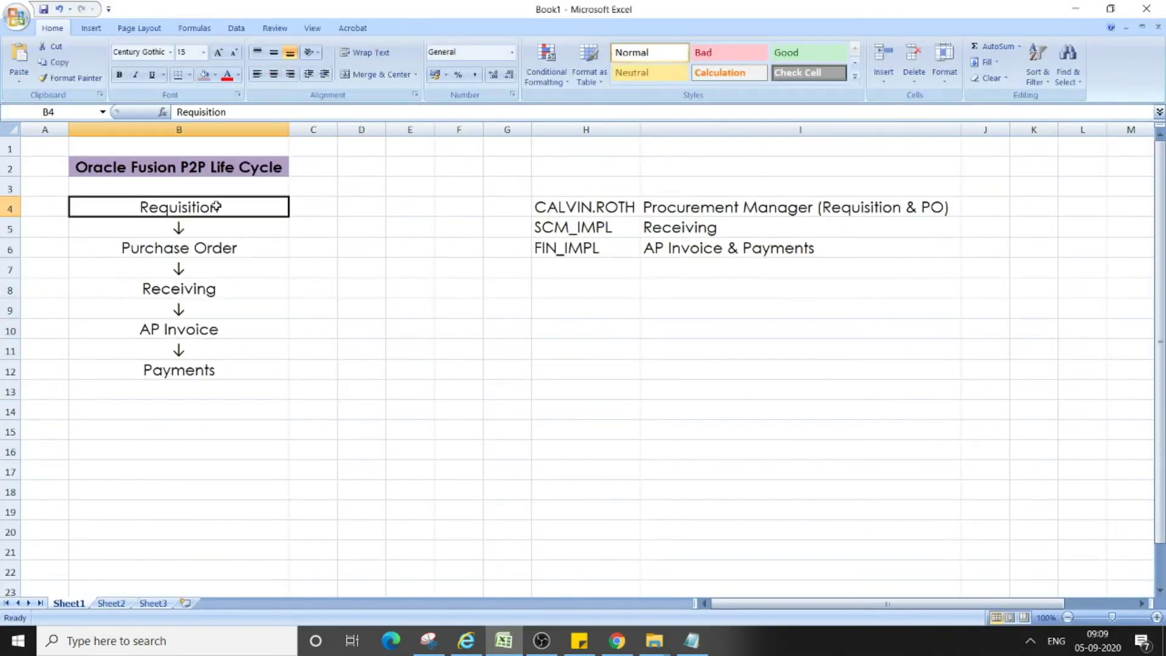
left_click(214, 248)
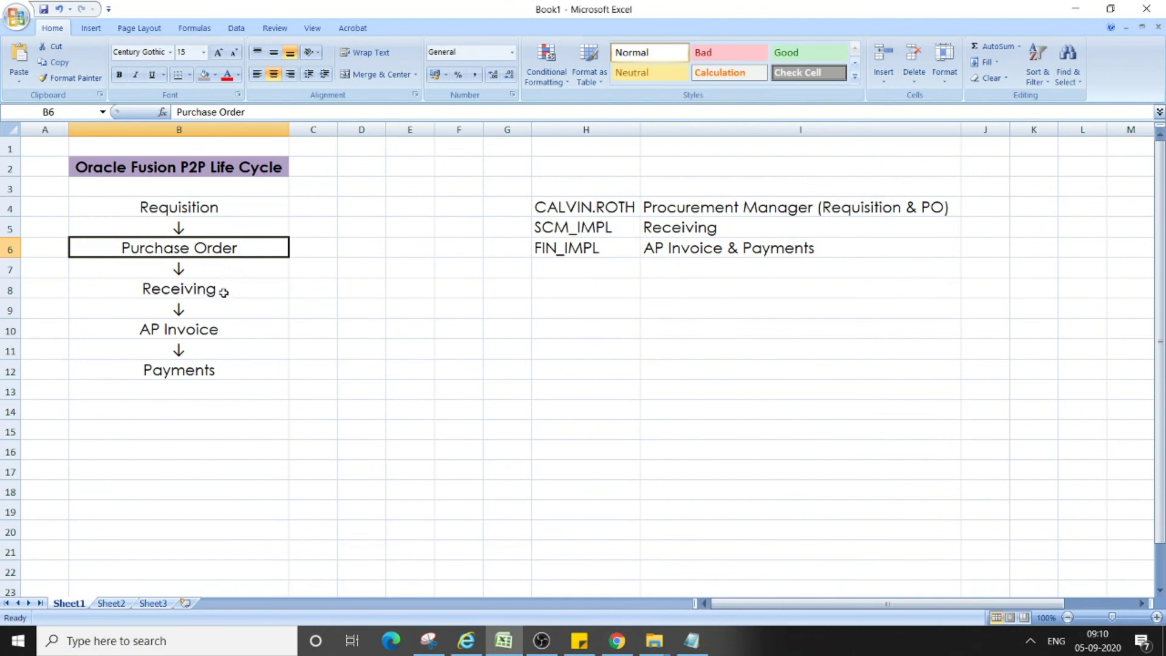
left_click(223, 292)
left_click(212, 331)
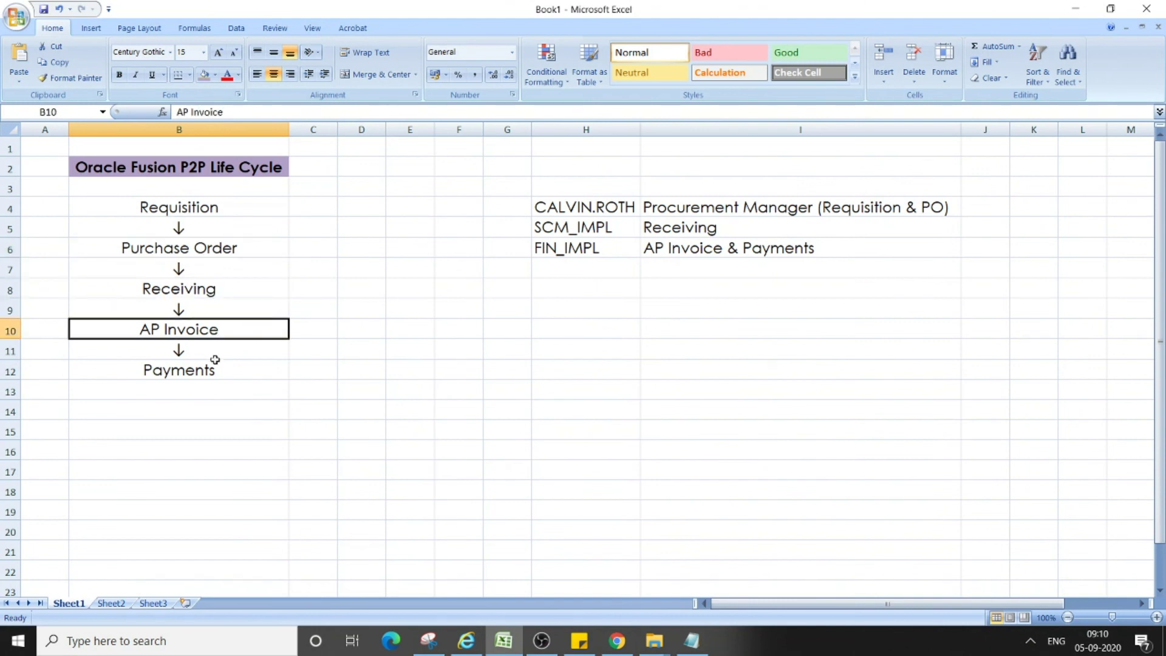
left_click(210, 370)
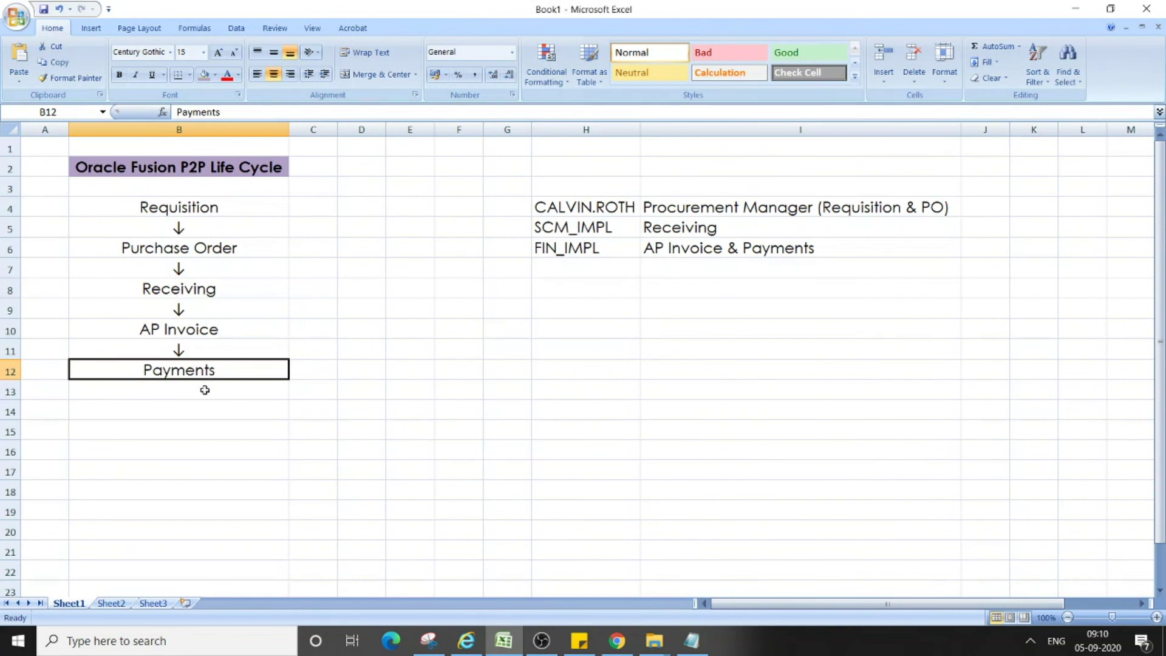
left_click(240, 250)
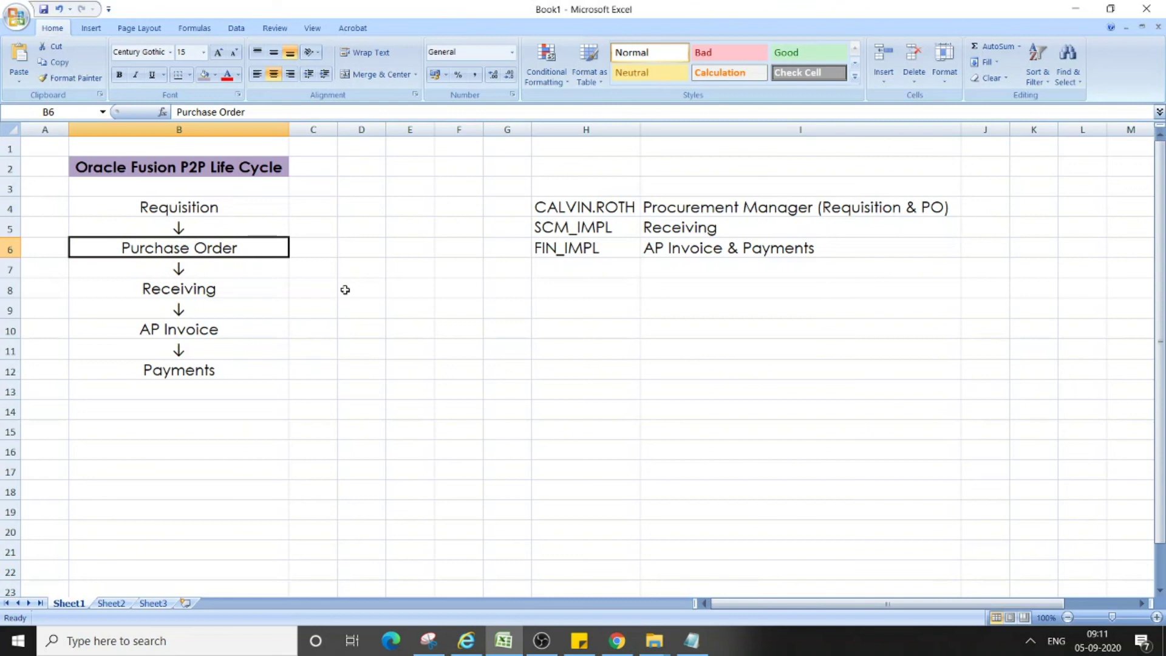
left_click(542, 641)
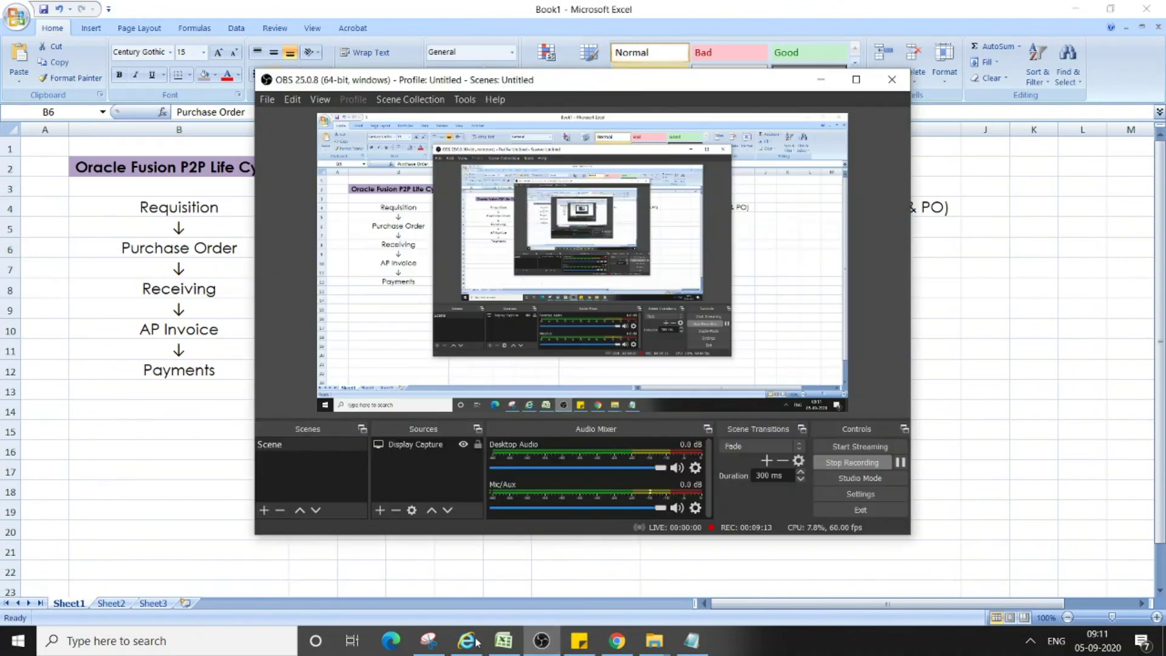